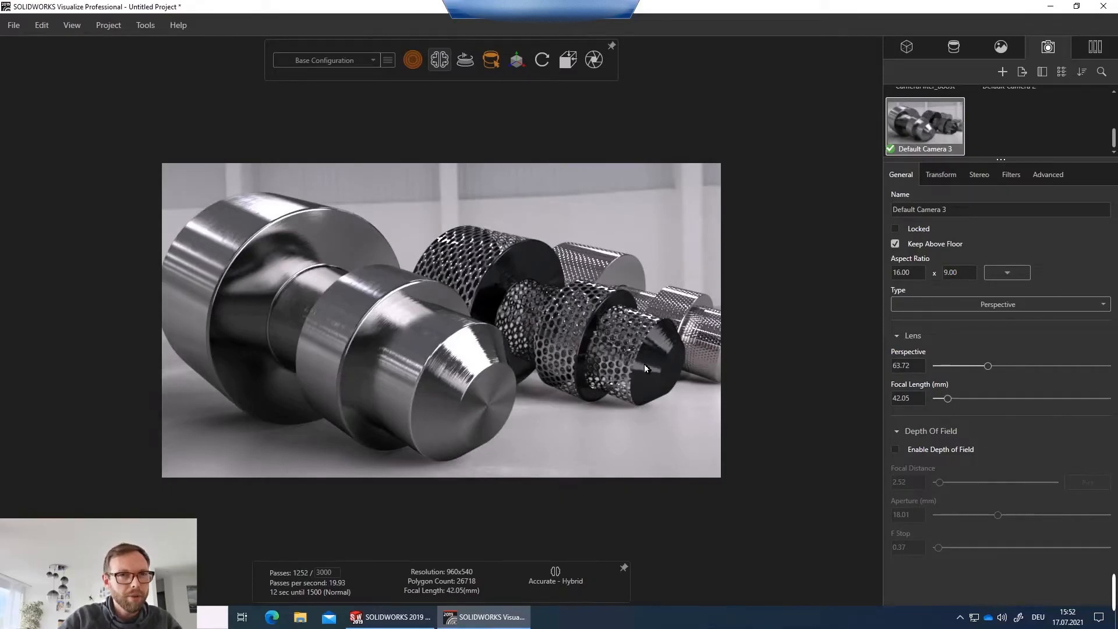
Orbit around the rendered shafts and select the large shaft to inspect its applied appearance and texture.
{"action": "left_click_drag", "start_coordinate": [641, 364], "coordinate": [324, 384]}
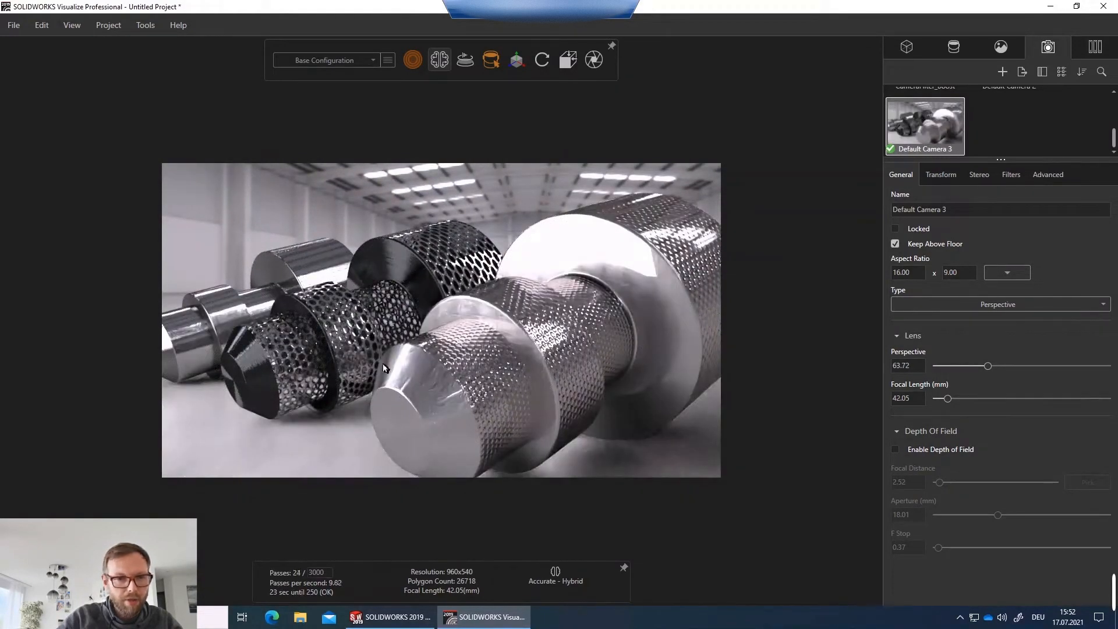
{"action": "left_click_drag", "start_coordinate": [461, 360], "coordinate": [520, 391]}
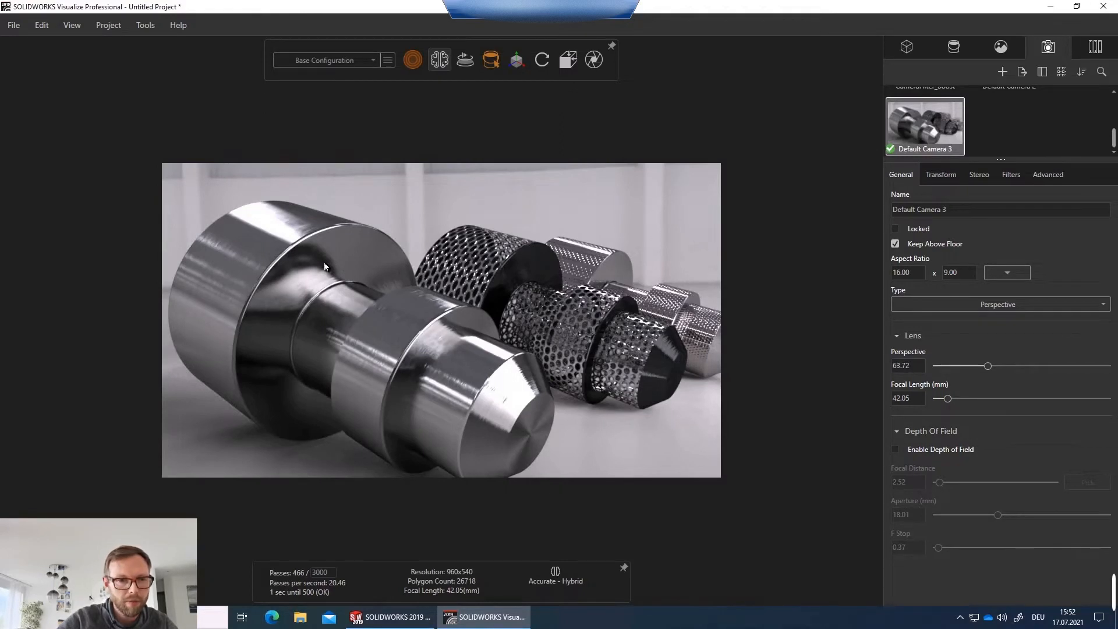
{"action": "left_click", "coordinate": [325, 267]}
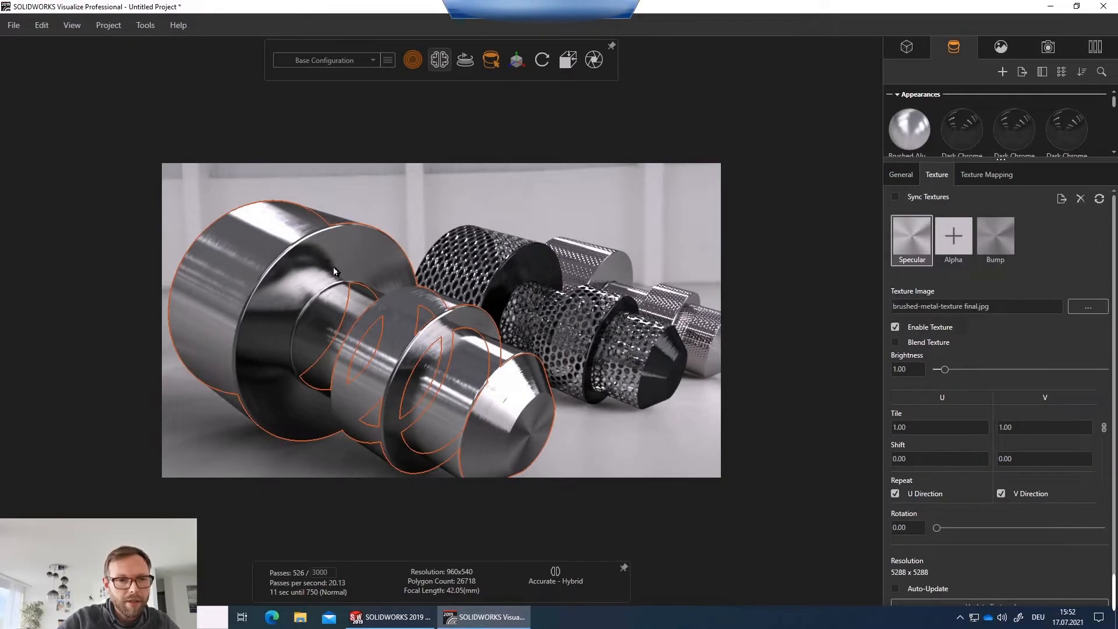
{"action": "left_click", "coordinate": [260, 247]}
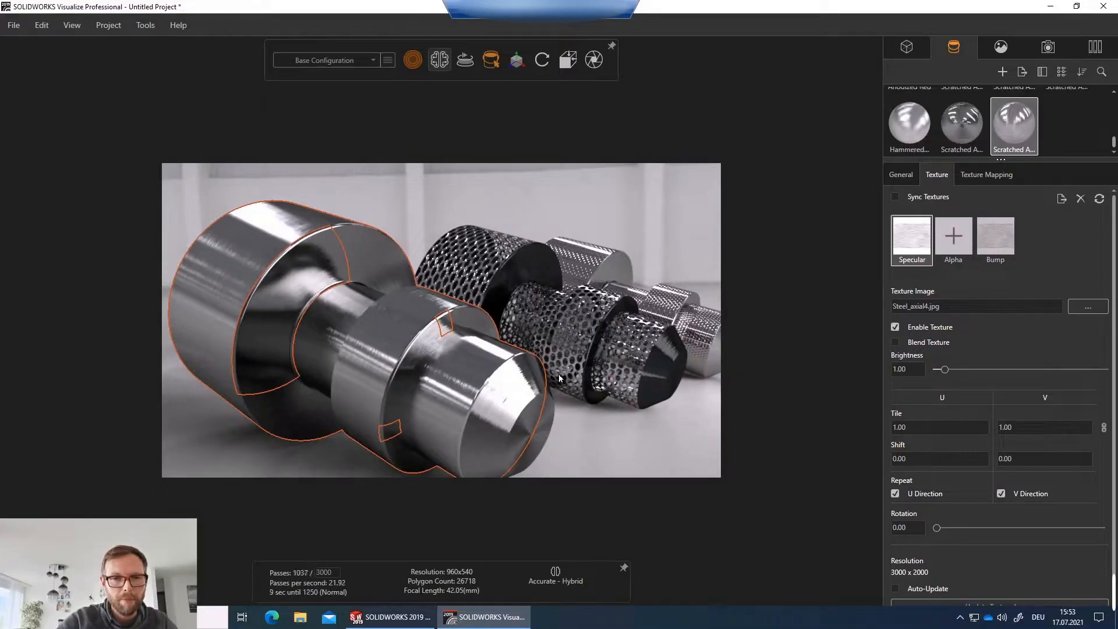
{"action": "left_click_drag", "start_coordinate": [547, 370], "coordinate": [413, 357]}
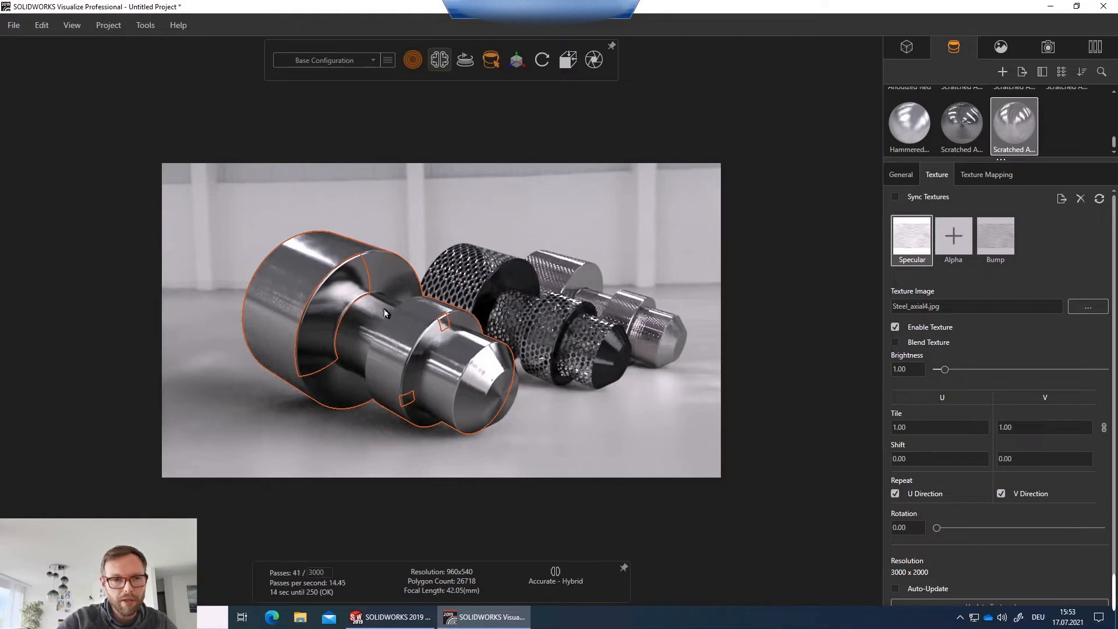
Close Visualize without saving the project and switch to the SOLIDWORKS window.
{"action": "left_click", "coordinate": [1103, 7]}
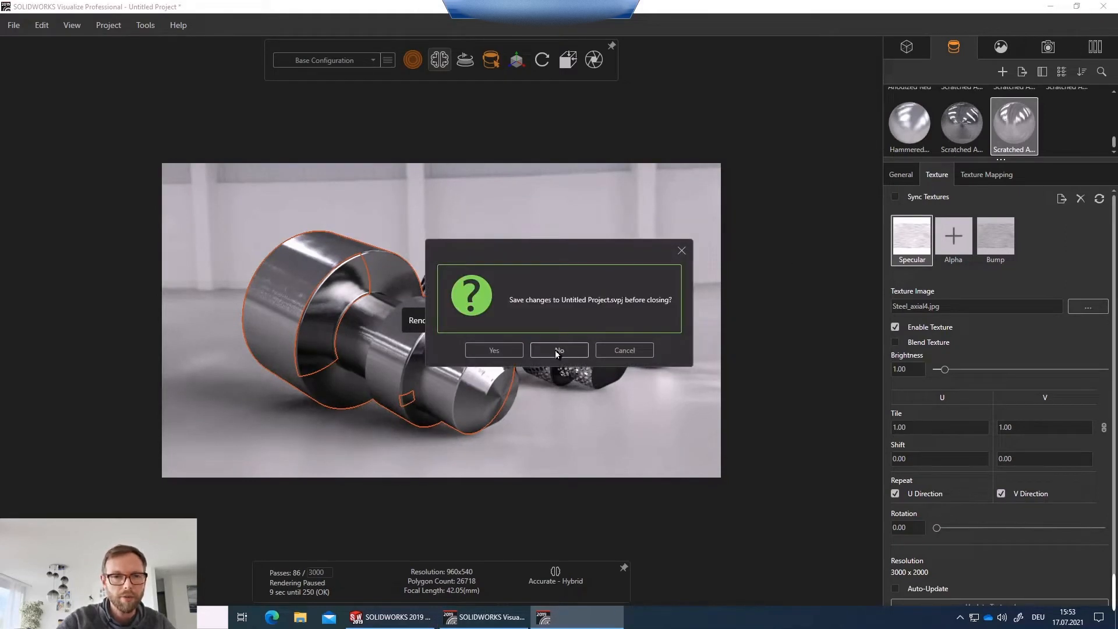
{"action": "left_click", "coordinate": [556, 350]}
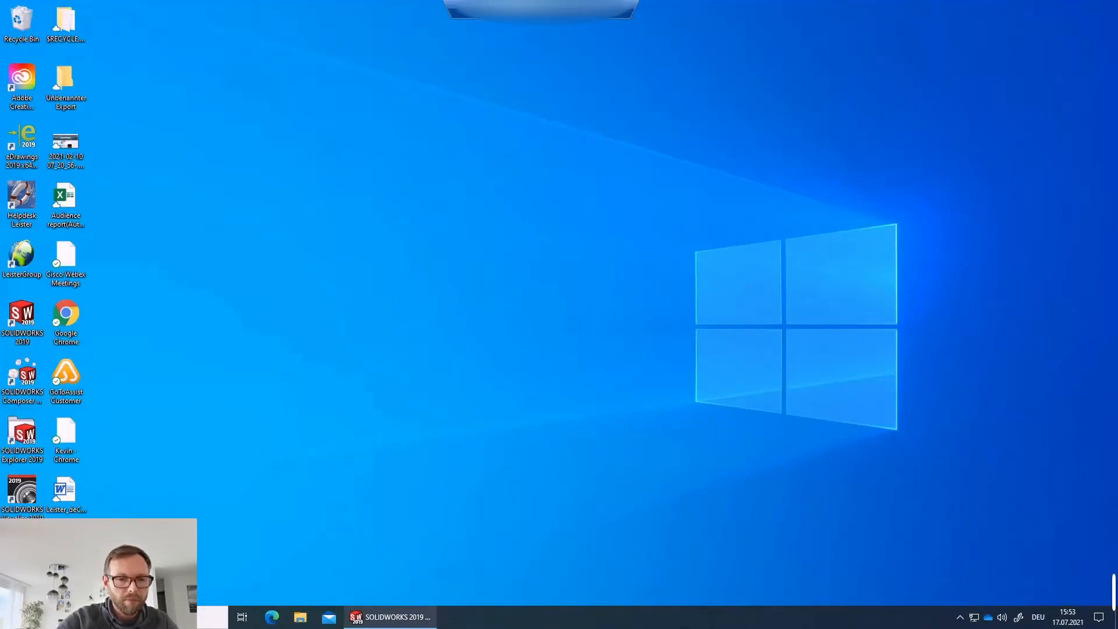
{"action": "left_click", "coordinate": [431, 616]}
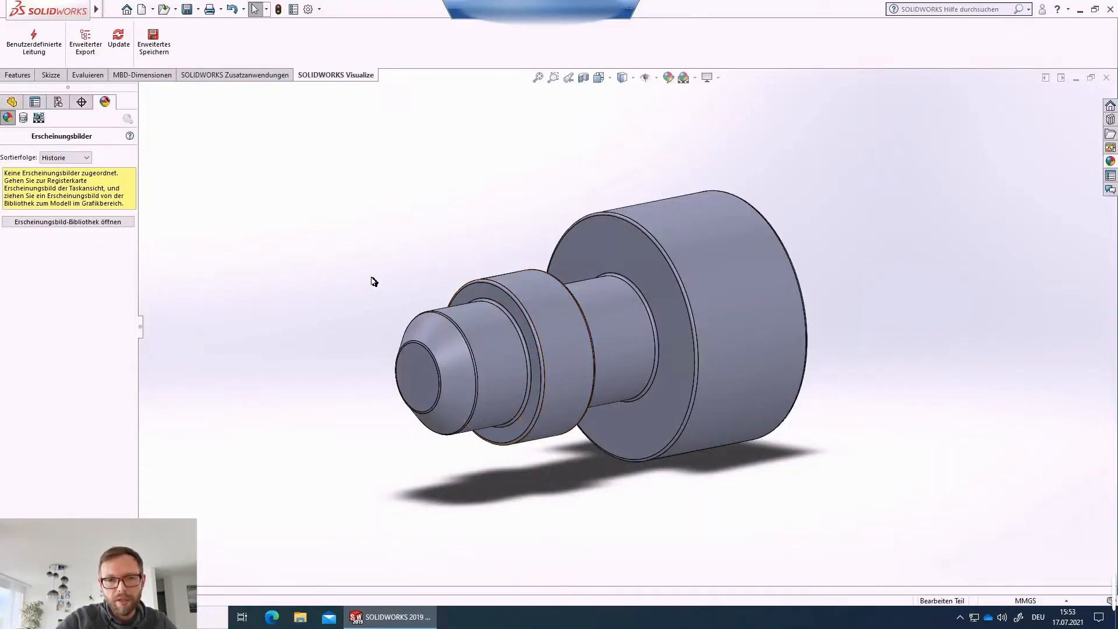
Select seven faces across the stepped shaft, from the end face to the large shoulder, zooming in as needed.
{"action": "middle_click_drag", "start_coordinate": [452, 335], "coordinate": [463, 307]}
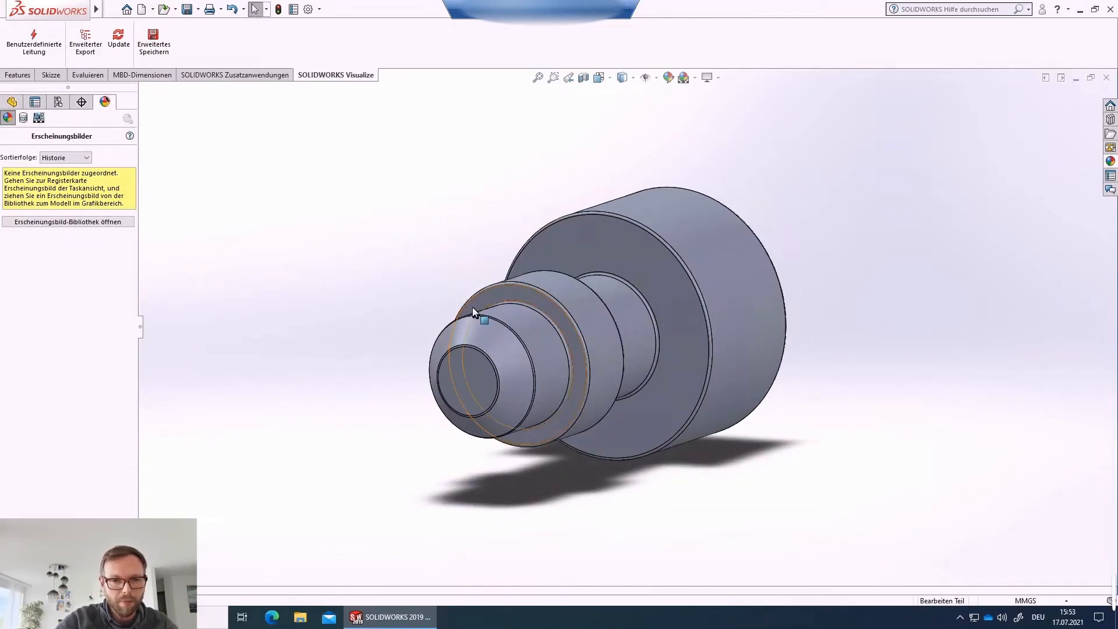
{"action": "scroll", "coordinate": [600, 373], "scroll_direction": "down", "scroll_amount": 3}
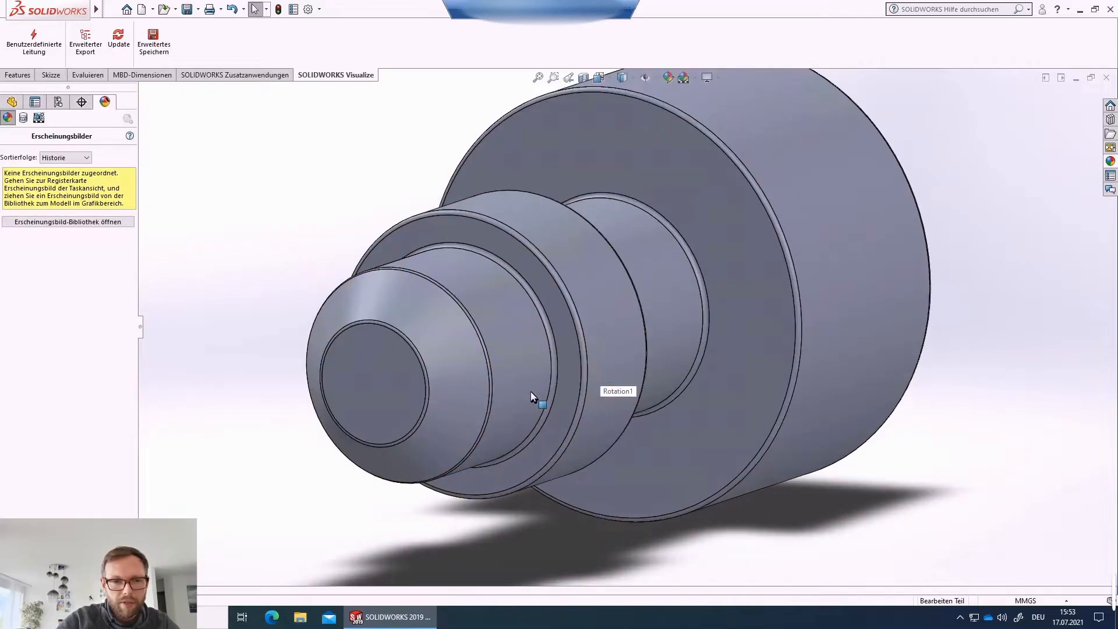
{"action": "left_click", "coordinate": [398, 382]}
{"action": "scroll", "coordinate": [439, 383], "scroll_direction": "down", "scroll_amount": 4}
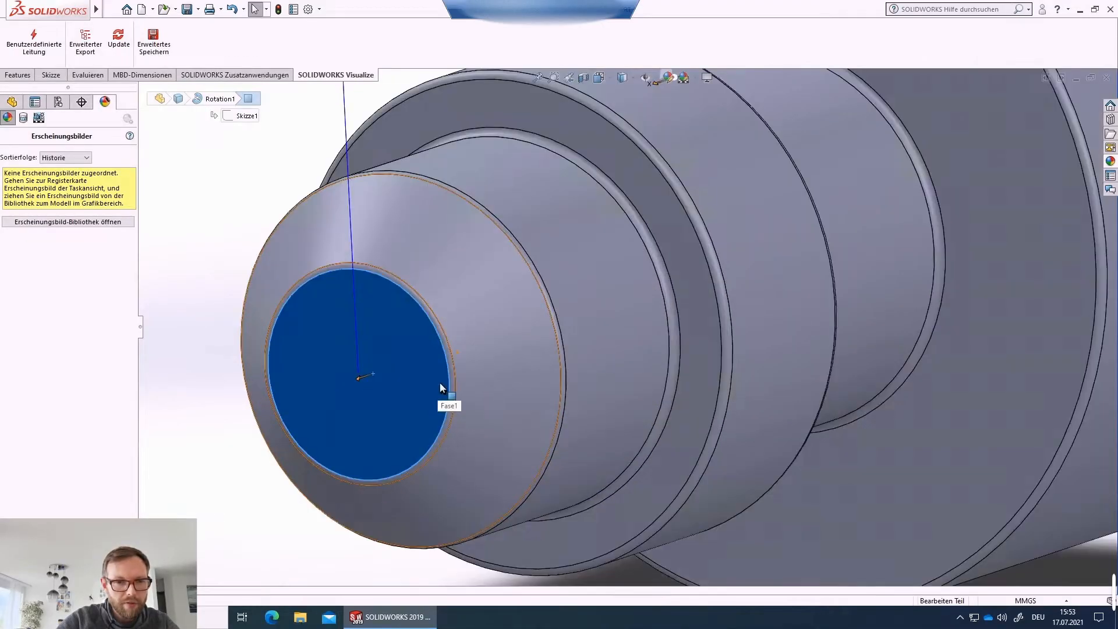
{"action": "left_click", "coordinate": [539, 344], "text": "ctrl"}
{"action": "left_click", "coordinate": [770, 300], "text": "ctrl"}
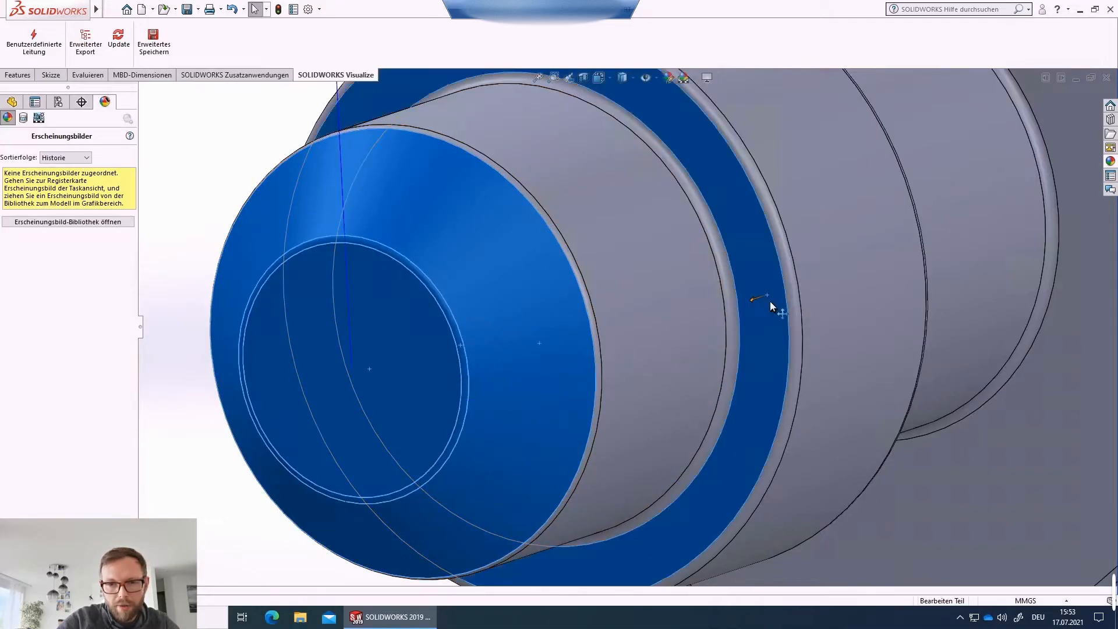
{"action": "scroll", "coordinate": [870, 297], "scroll_direction": "up", "scroll_amount": 3}
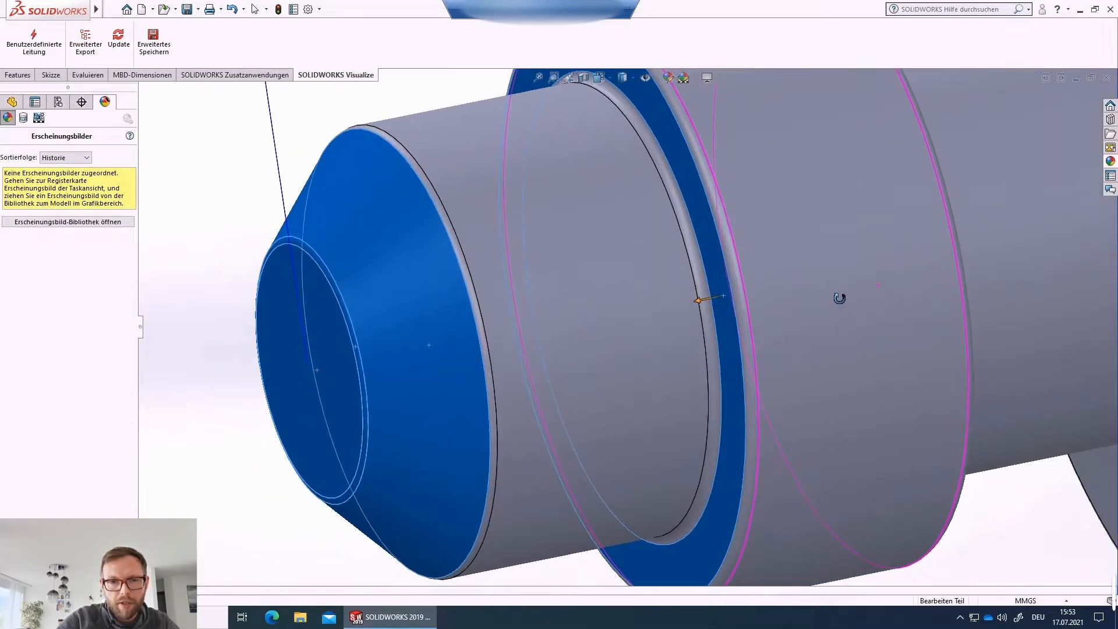
{"action": "middle_click_drag", "start_coordinate": [875, 304], "coordinate": [816, 303]}
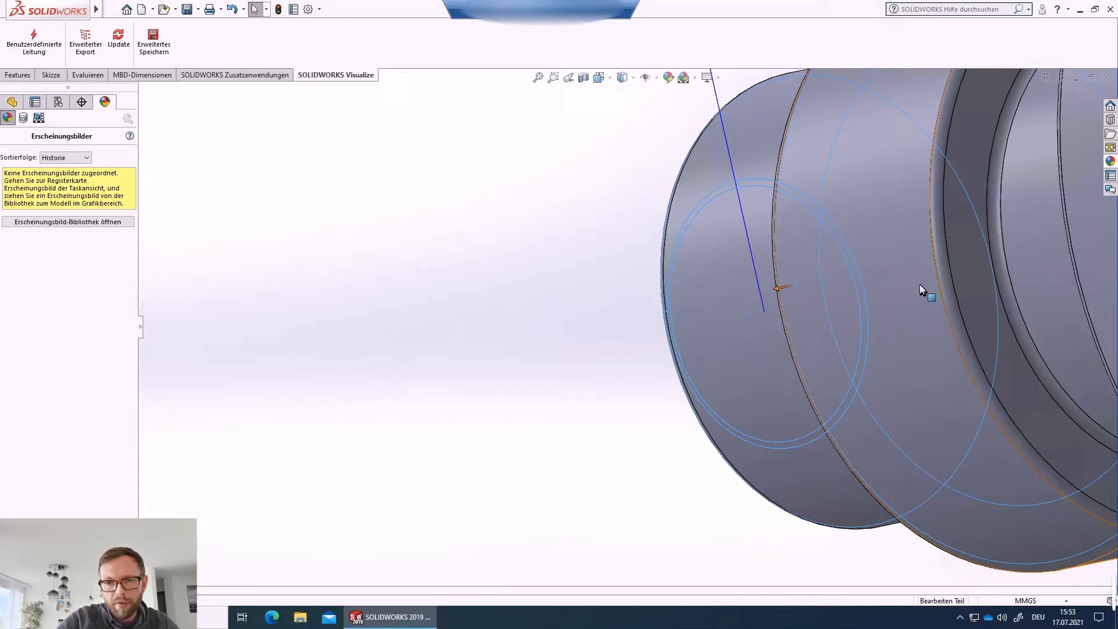
{"action": "left_click", "coordinate": [971, 275], "text": "ctrl"}
{"action": "scroll", "coordinate": [980, 293], "scroll_direction": "up", "scroll_amount": 4}
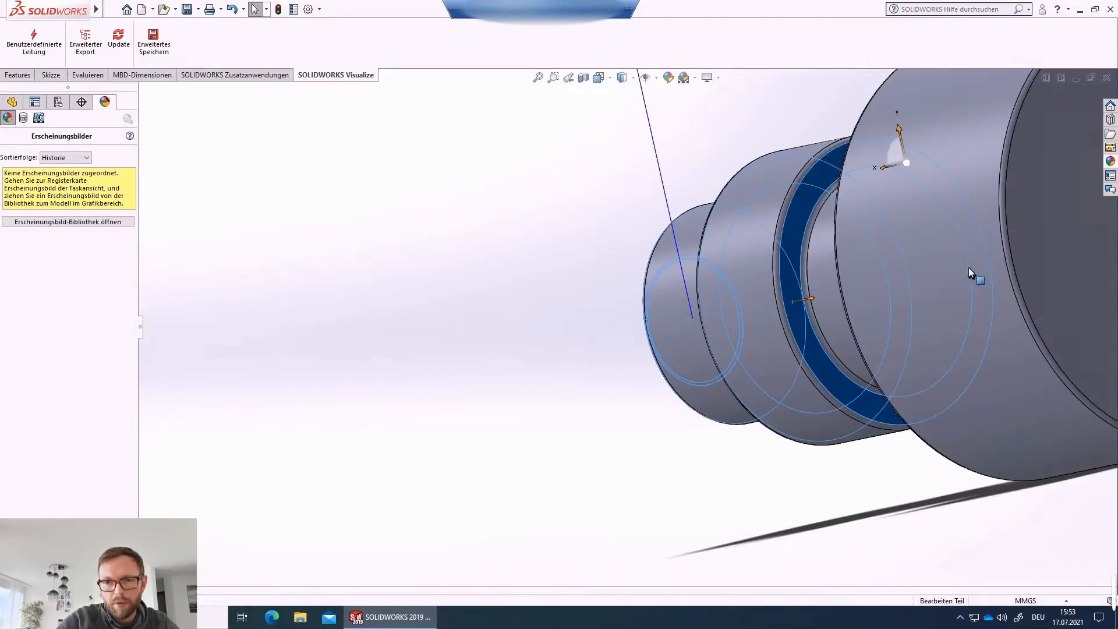
{"action": "scroll", "coordinate": [972, 271], "scroll_direction": "down", "scroll_amount": 2}
{"action": "scroll", "coordinate": [979, 270], "scroll_direction": "up", "scroll_amount": 1}
{"action": "left_click", "coordinate": [988, 277], "text": "ctrl"}
{"action": "middle_click_drag", "start_coordinate": [704, 325], "coordinate": [611, 295]}
{"action": "left_click", "coordinate": [610, 295], "text": "ctrl"}
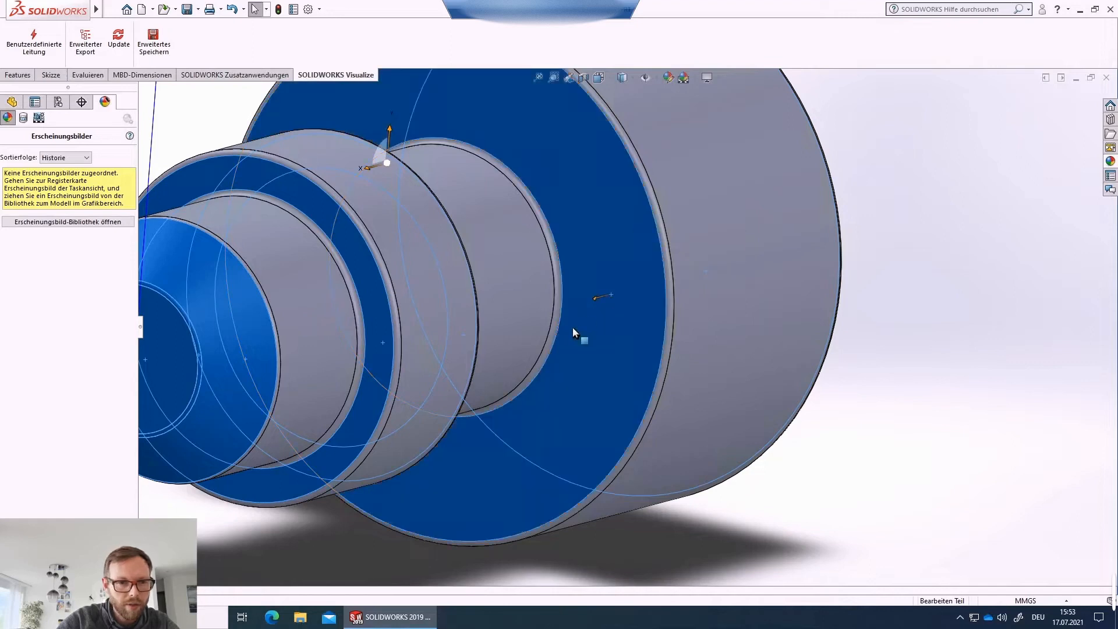
{"action": "scroll", "coordinate": [572, 327], "scroll_direction": "up", "scroll_amount": 3}
{"action": "scroll", "coordinate": [401, 314], "scroll_direction": "down", "scroll_amount": 4}
{"action": "scroll", "coordinate": [365, 317], "scroll_direction": "down", "scroll_amount": 2}
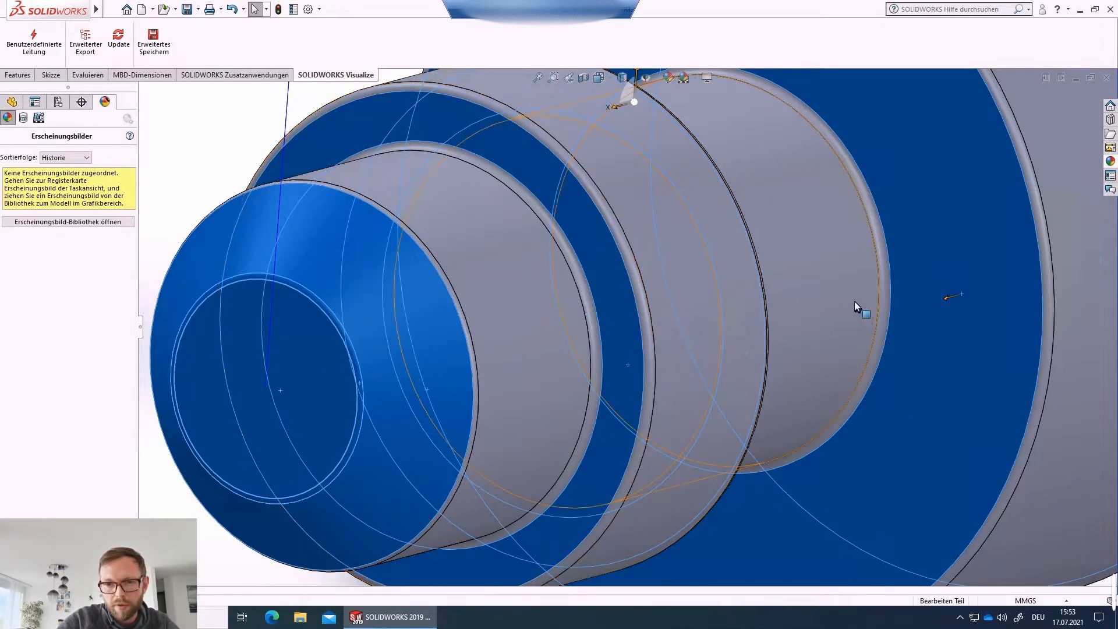
{"action": "middle_click_drag", "start_coordinate": [831, 280], "coordinate": [815, 282]}
{"action": "scroll", "coordinate": [815, 279], "scroll_direction": "up", "scroll_amount": 6}
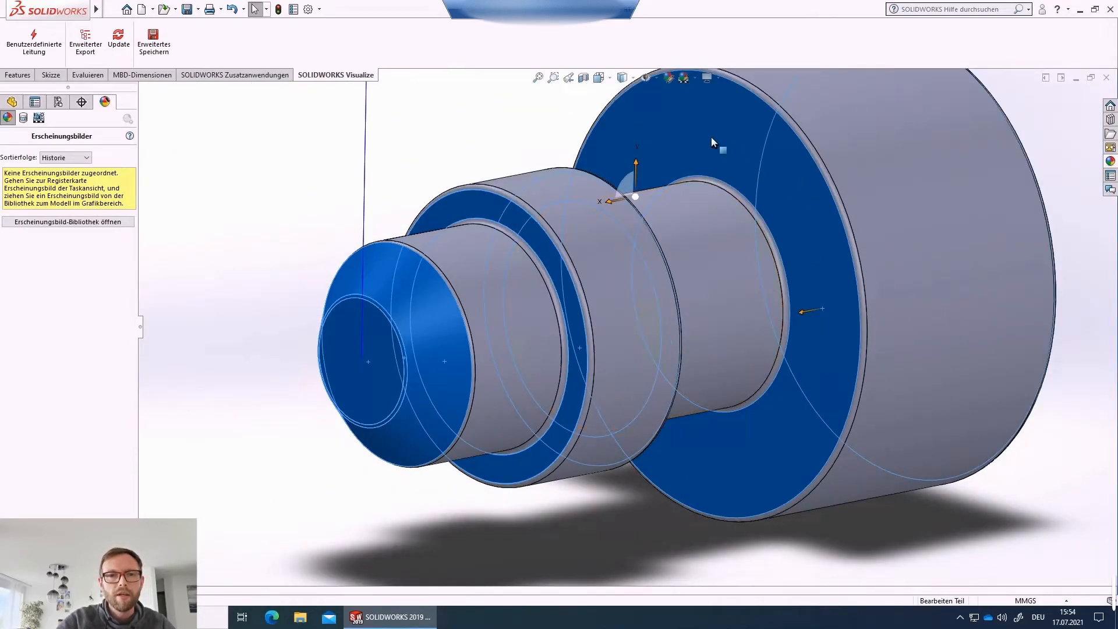
Apply the checkerboard Textur appearance to the selected faces.
{"action": "right_click", "coordinate": [712, 137]}
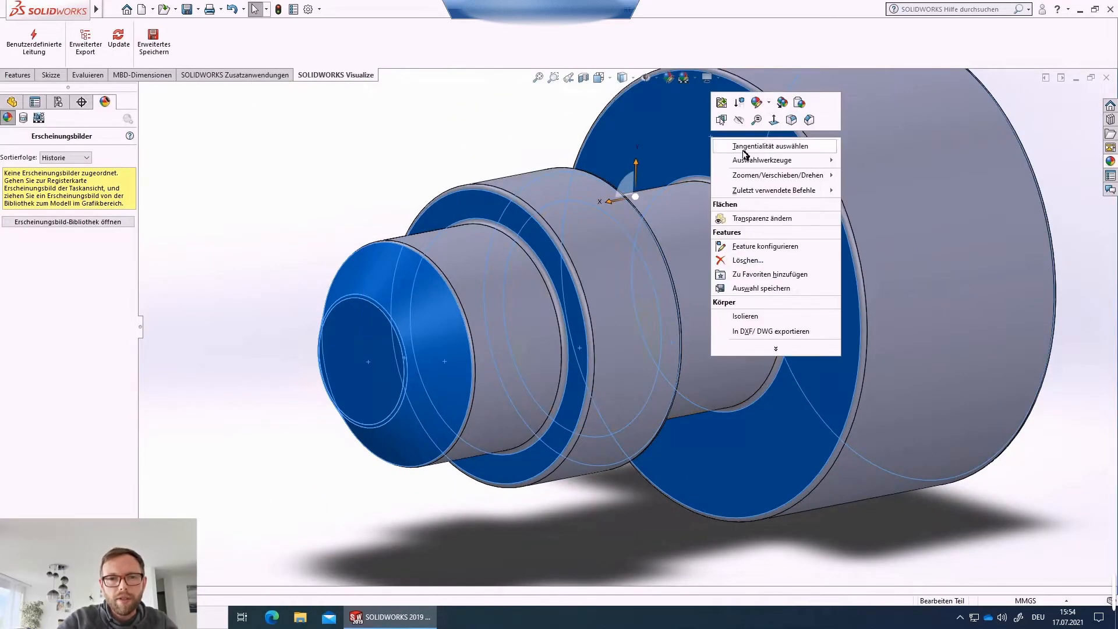
{"action": "left_click", "coordinate": [769, 105]}
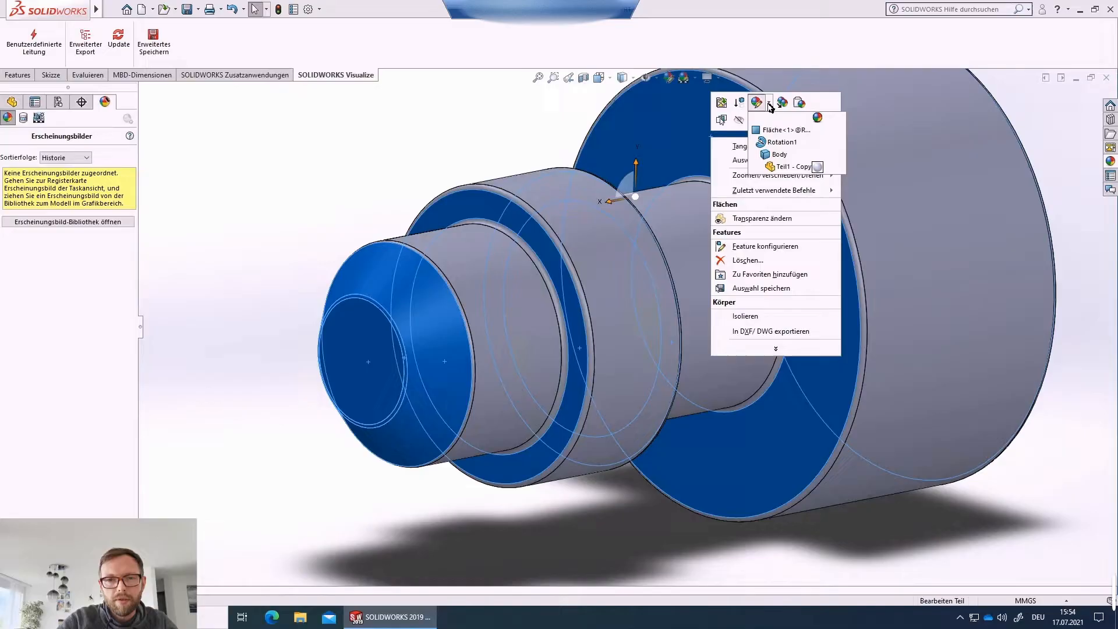
{"action": "left_click", "coordinate": [770, 134]}
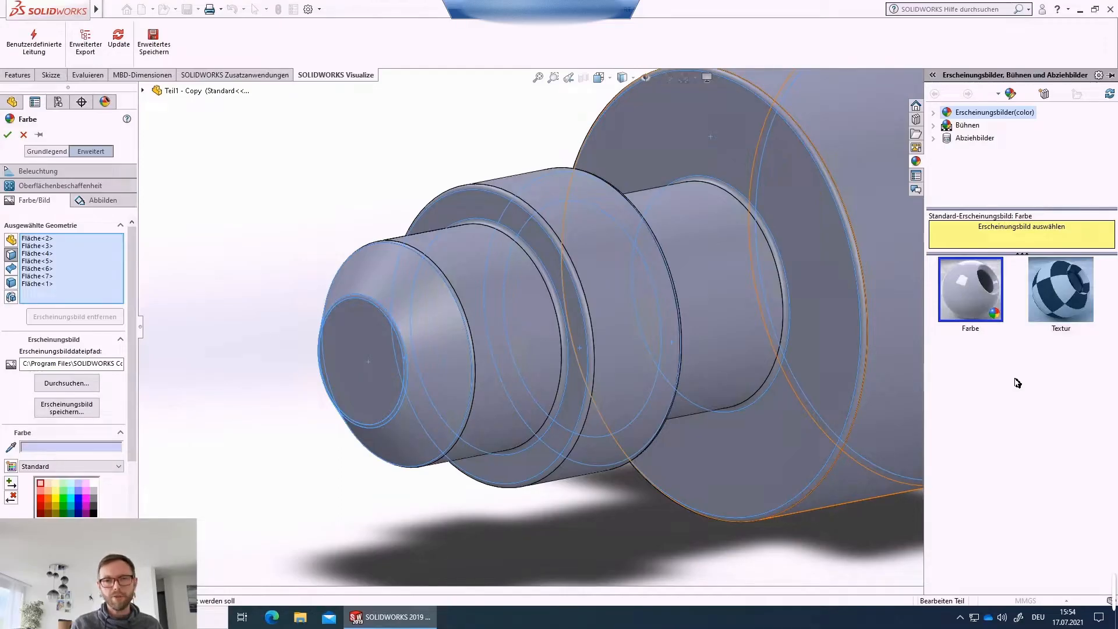
{"action": "left_click", "coordinate": [1060, 290]}
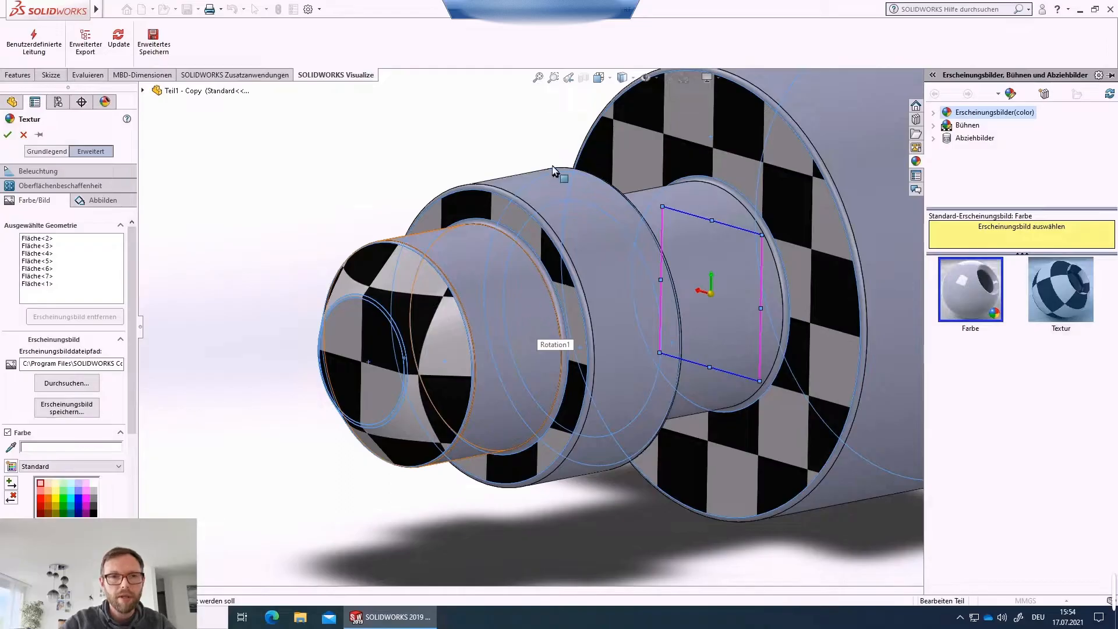
In front view, stretch the texture's mapping square to cover the whole end face of the shaft and confirm.
{"action": "left_click", "coordinate": [600, 79]}
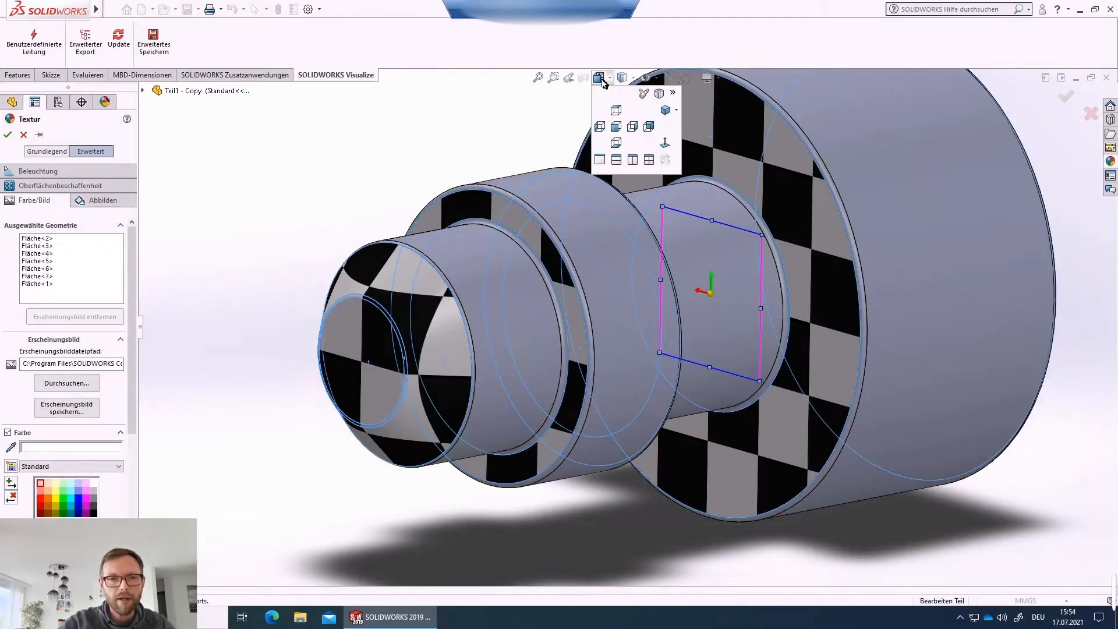
{"action": "left_click", "coordinate": [650, 129]}
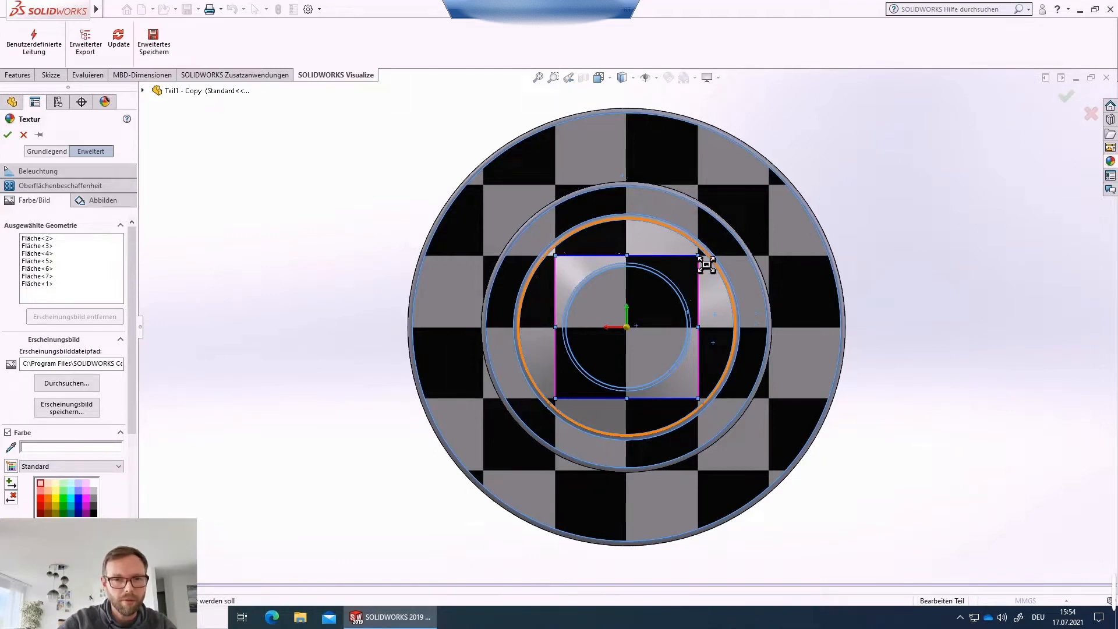
{"action": "left_click_drag", "start_coordinate": [706, 265], "coordinate": [832, 113]}
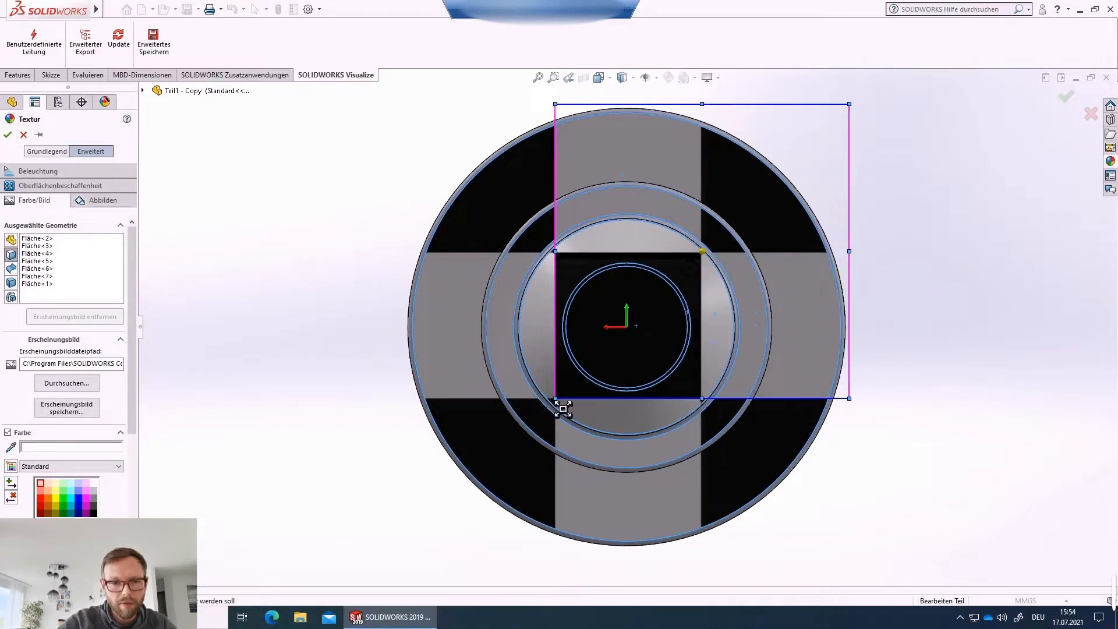
{"action": "left_click_drag", "start_coordinate": [559, 406], "coordinate": [415, 555]}
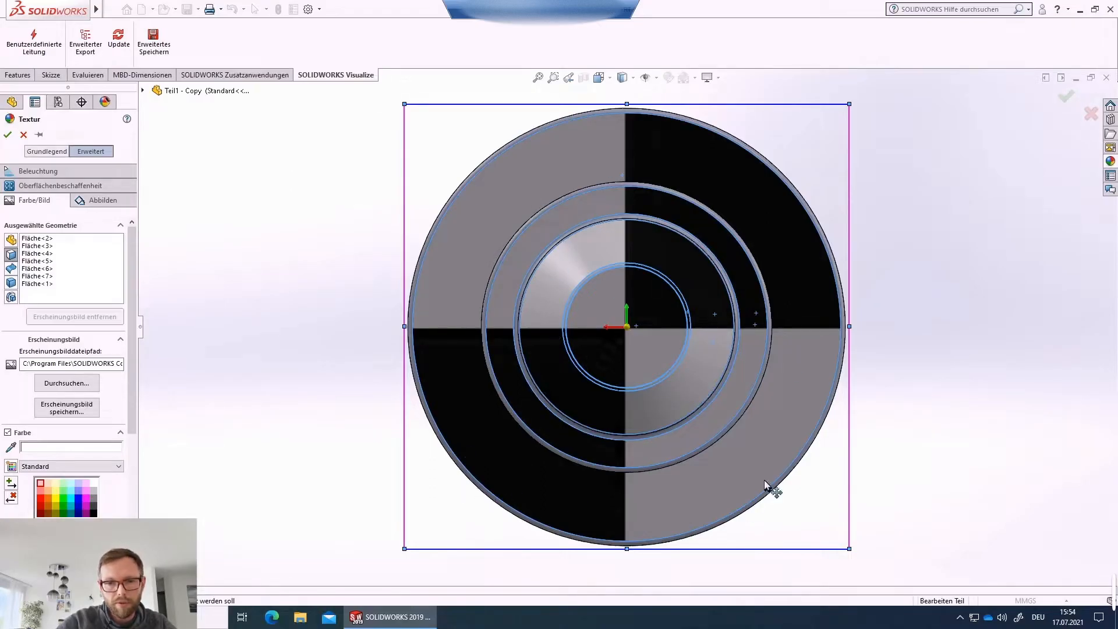
{"action": "left_click", "coordinate": [100, 200]}
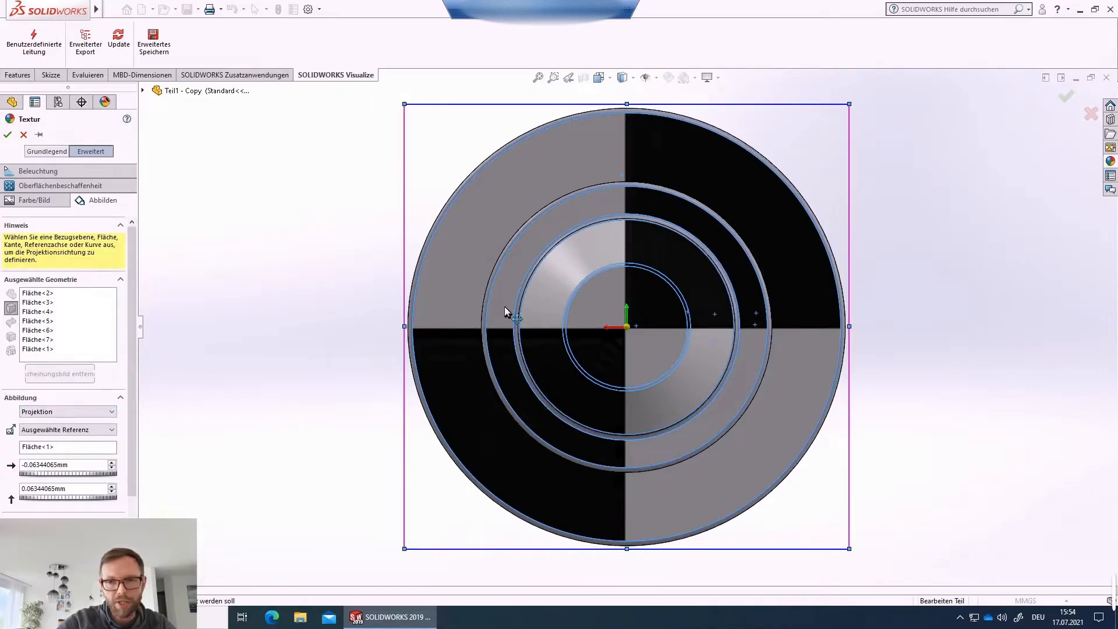
{"action": "left_click", "coordinate": [1067, 96]}
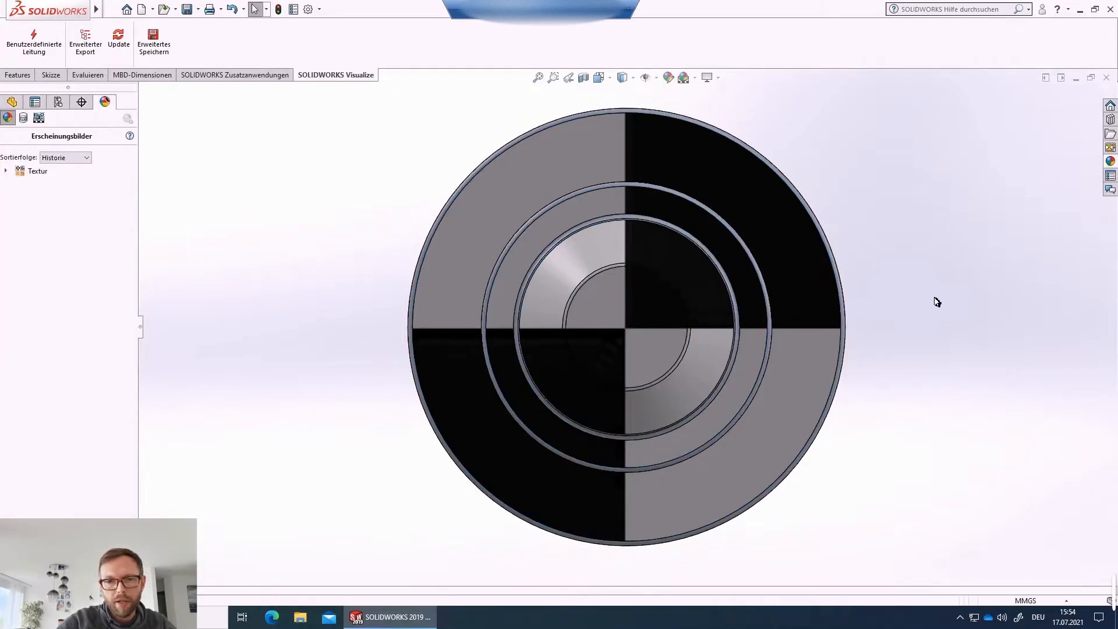
Apply the checkerboard Textur appearance to the whole shaft body and open its mapping settings.
{"action": "middle_click_drag", "start_coordinate": [936, 302], "coordinate": [585, 312]}
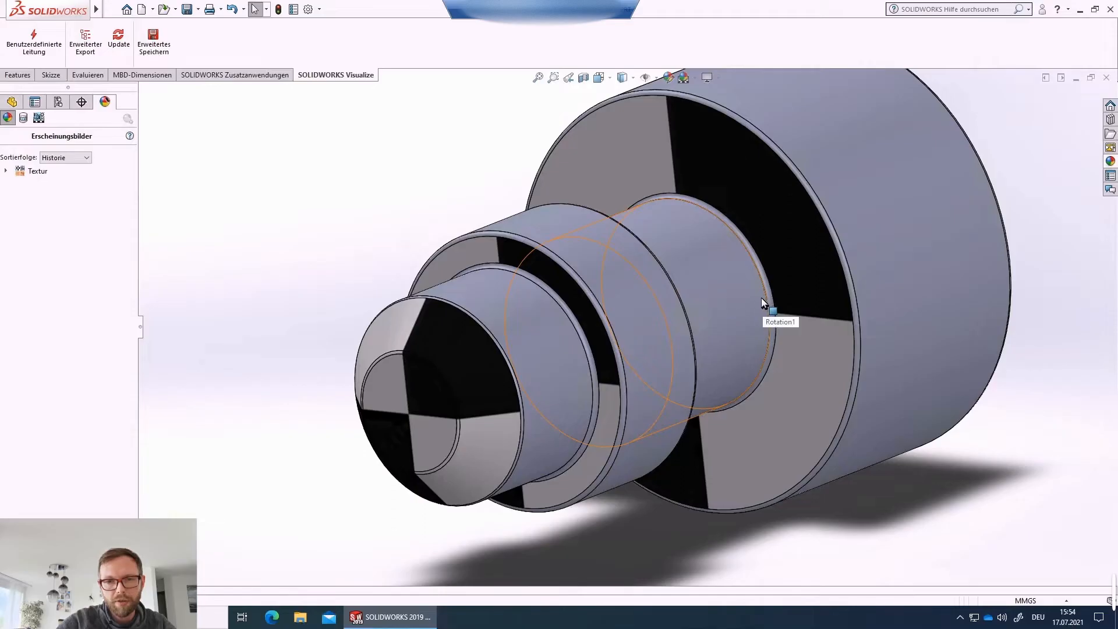
{"action": "right_click", "coordinate": [890, 172]}
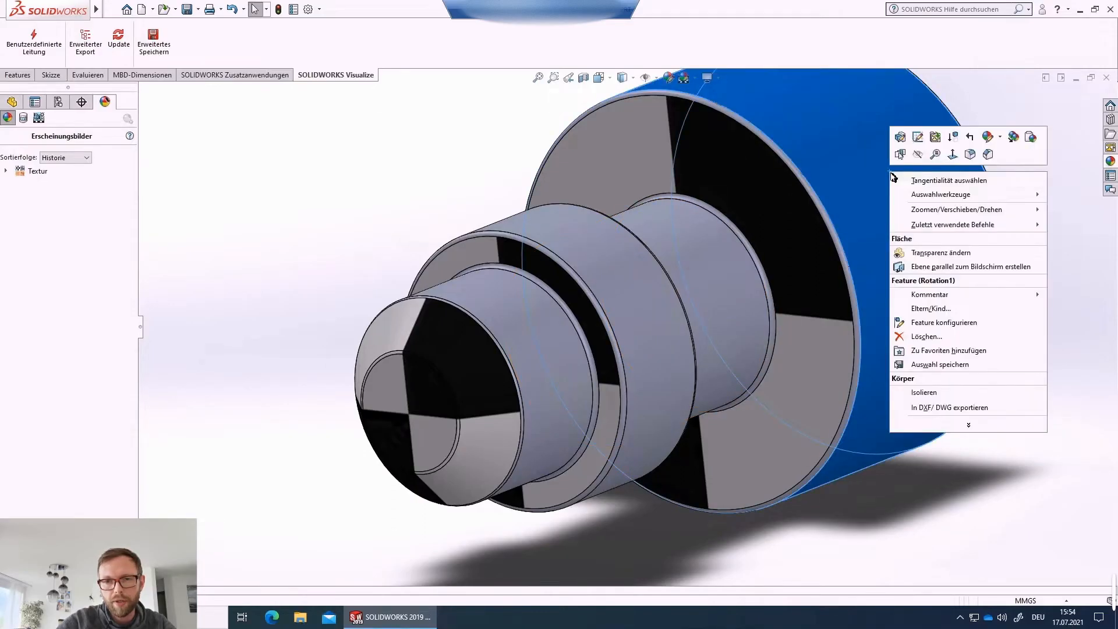
{"action": "left_click", "coordinate": [1000, 138]}
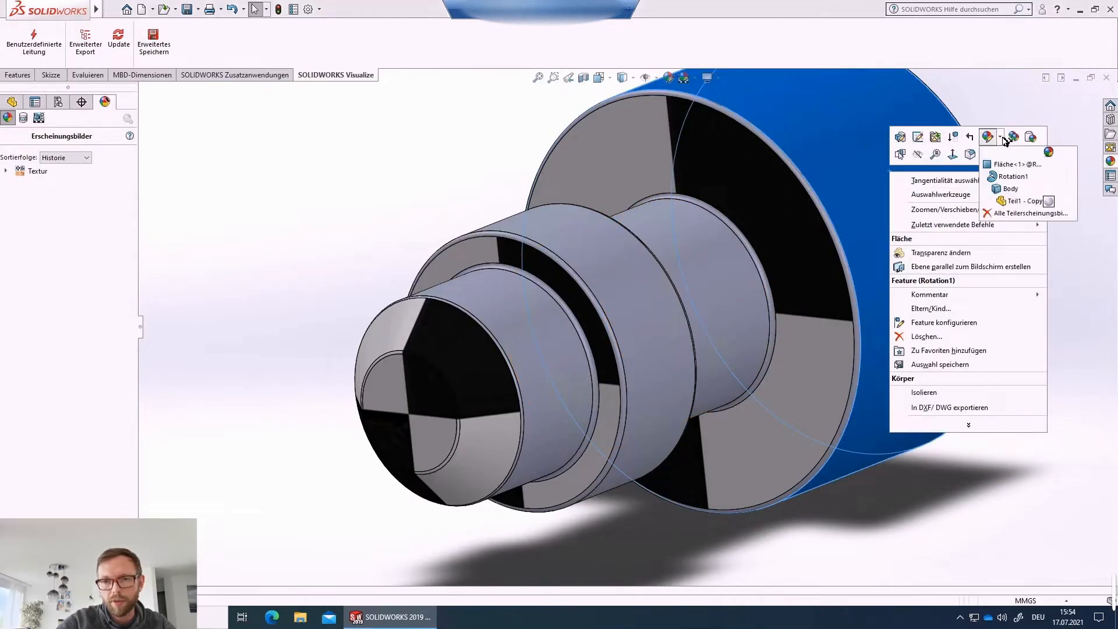
{"action": "left_click", "coordinate": [1012, 193]}
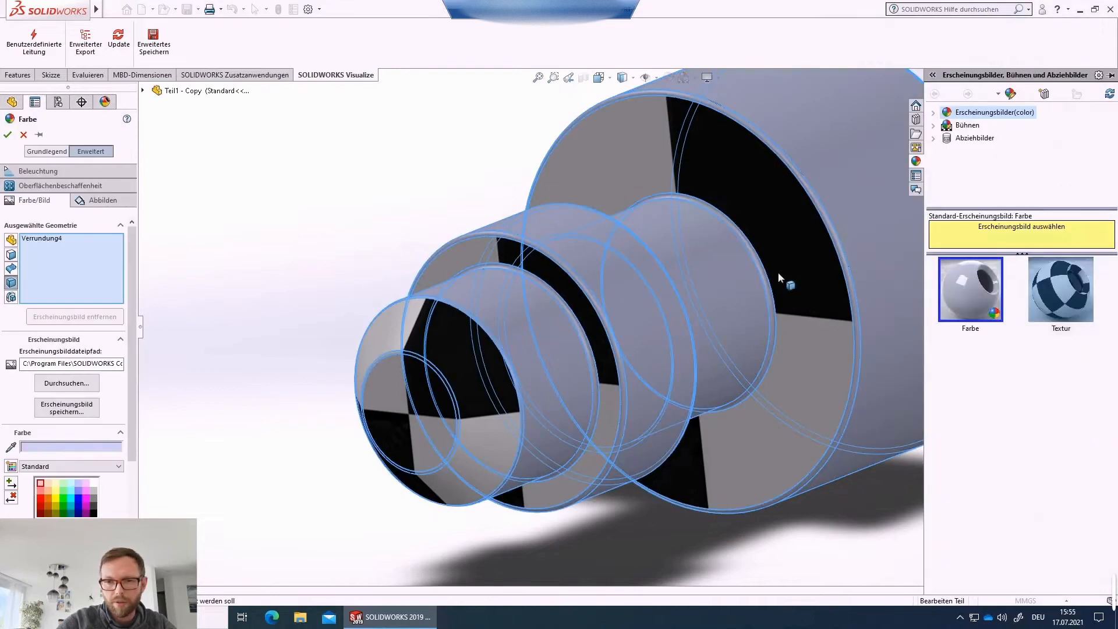
{"action": "left_click", "coordinate": [1053, 300]}
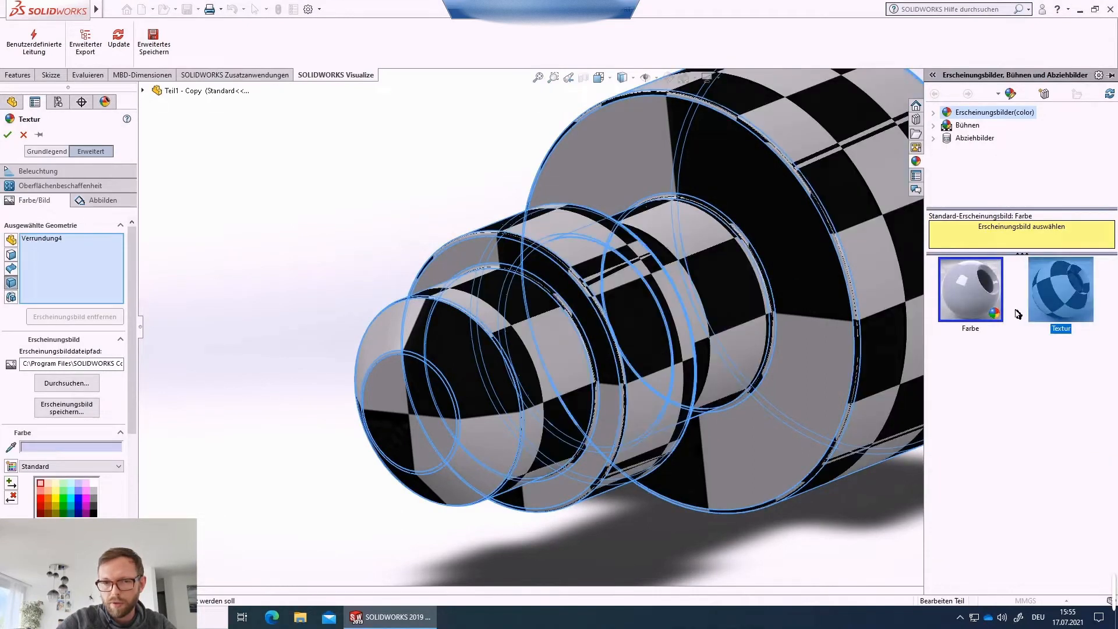
{"action": "scroll", "coordinate": [418, 260], "scroll_direction": "up", "scroll_amount": 2}
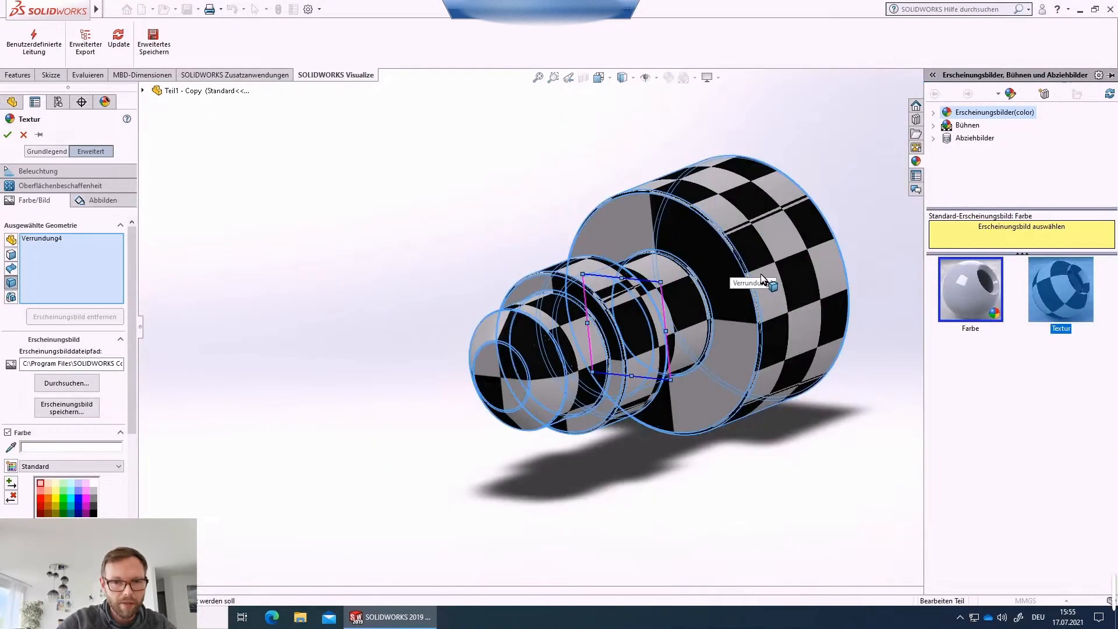
{"action": "left_click", "coordinate": [99, 200]}
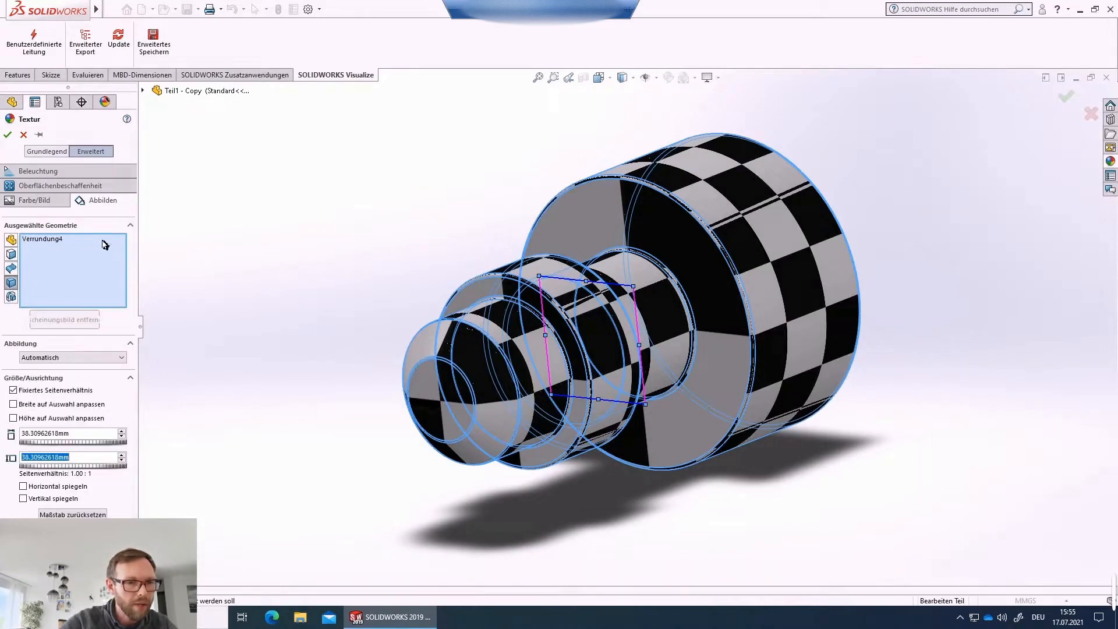
Switch the texture mapping to cylindrical and pick the large cylindrical face as the axis direction reference.
{"action": "left_click", "coordinate": [73, 358]}
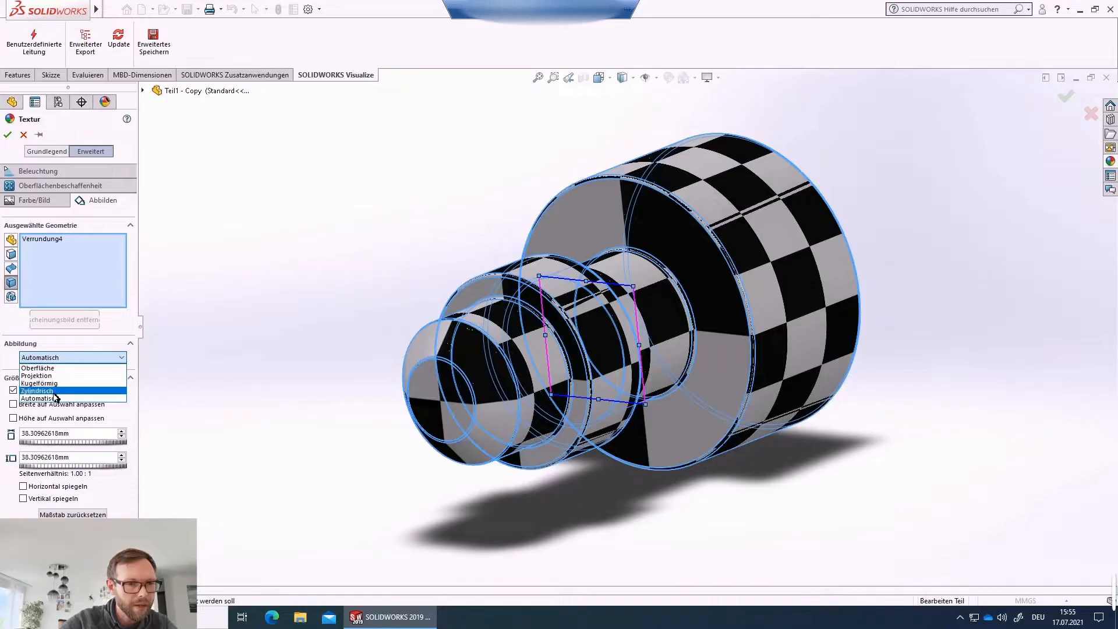
{"action": "left_click", "coordinate": [79, 387]}
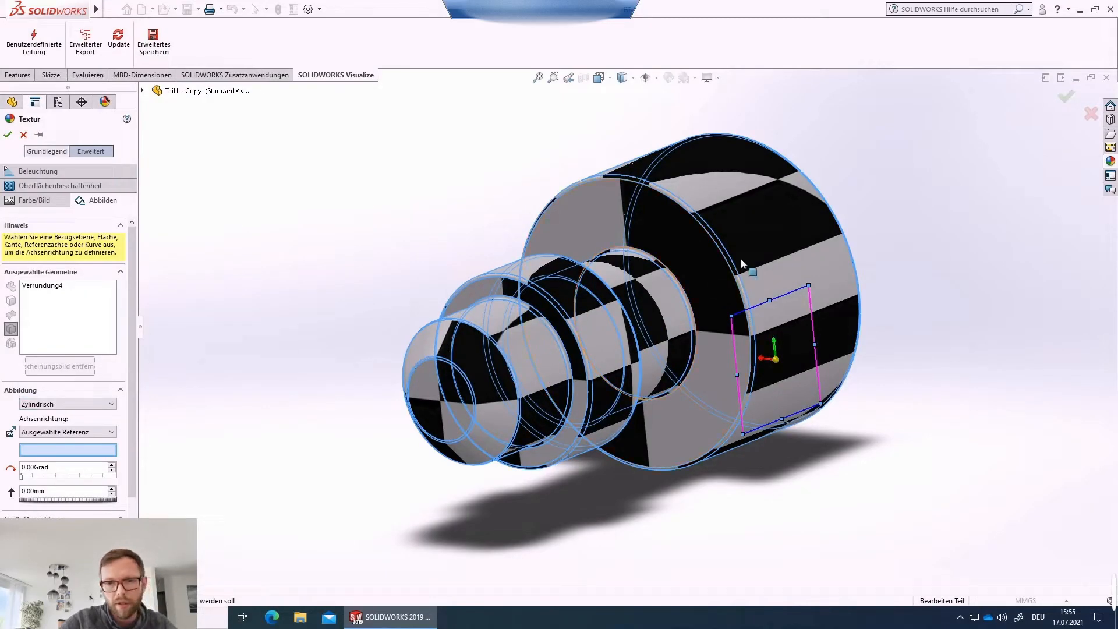
{"action": "left_click", "coordinate": [756, 243]}
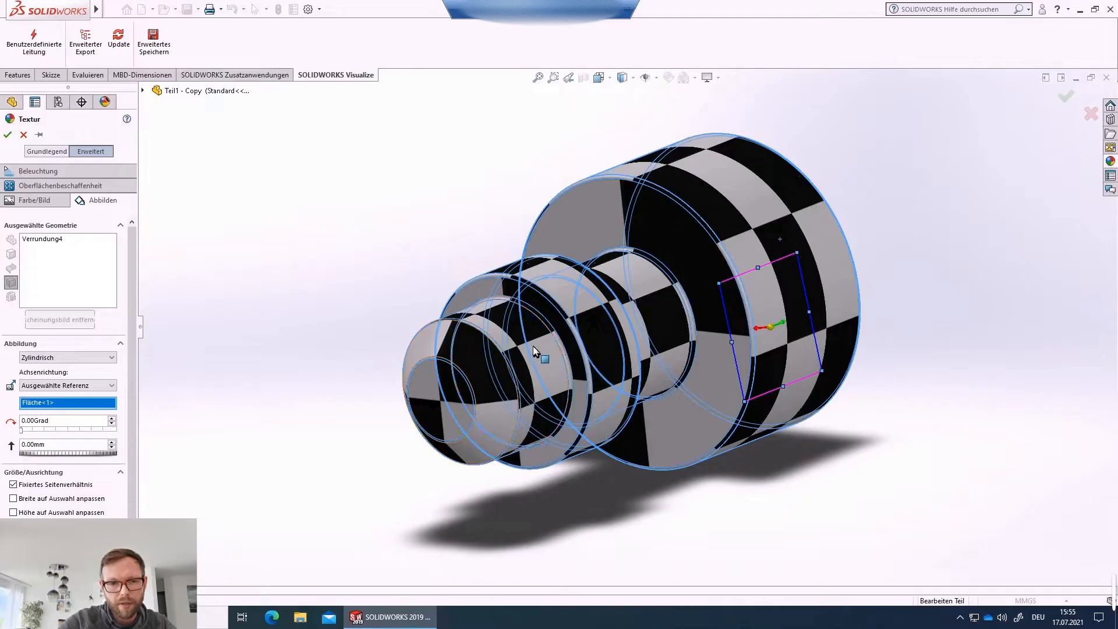
Rotate the cylindrical texture mapping to 90 degrees and confirm the appearance.
{"action": "middle_click_drag", "start_coordinate": [533, 346], "coordinate": [424, 356]}
{"action": "middle_click_drag", "start_coordinate": [613, 366], "coordinate": [710, 418]}
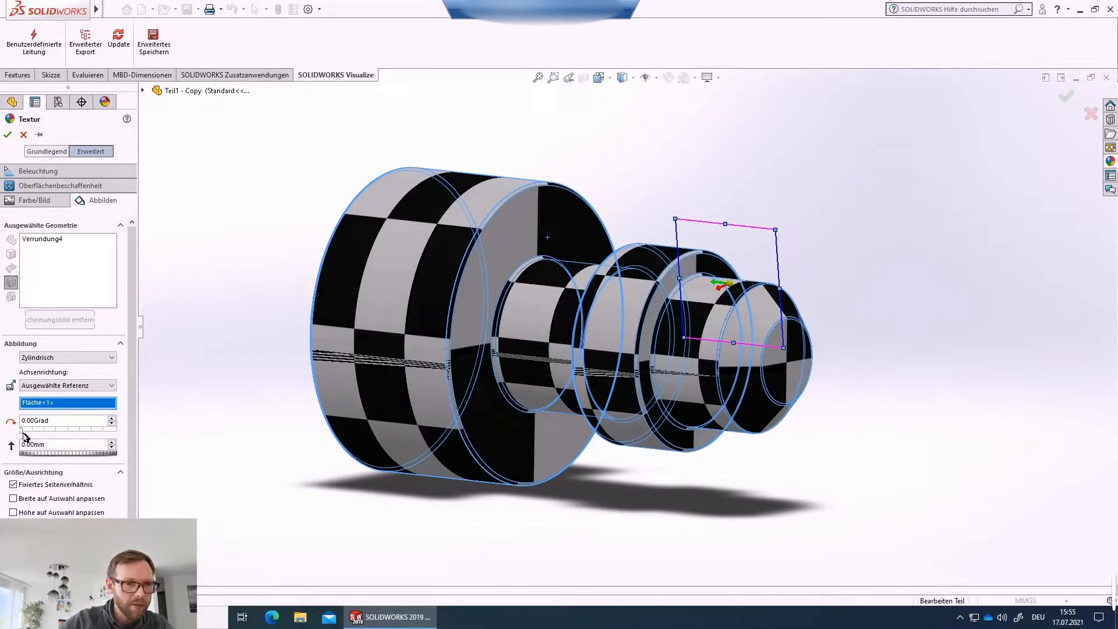
{"action": "left_click_drag", "start_coordinate": [25, 436], "coordinate": [47, 437]}
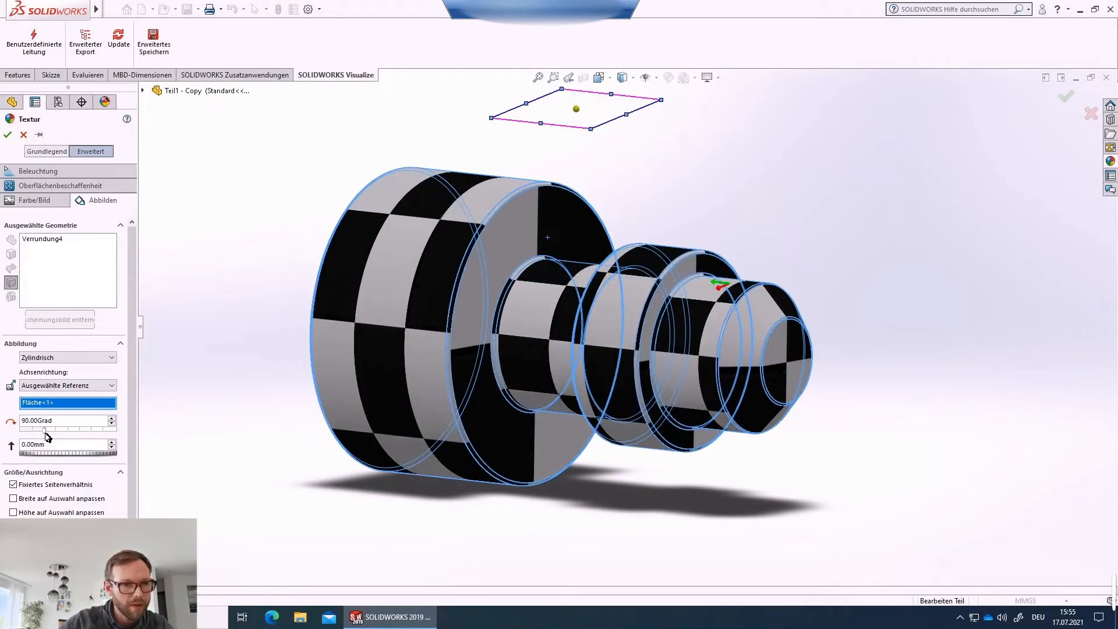
{"action": "middle_click_drag", "start_coordinate": [544, 466], "coordinate": [606, 323]}
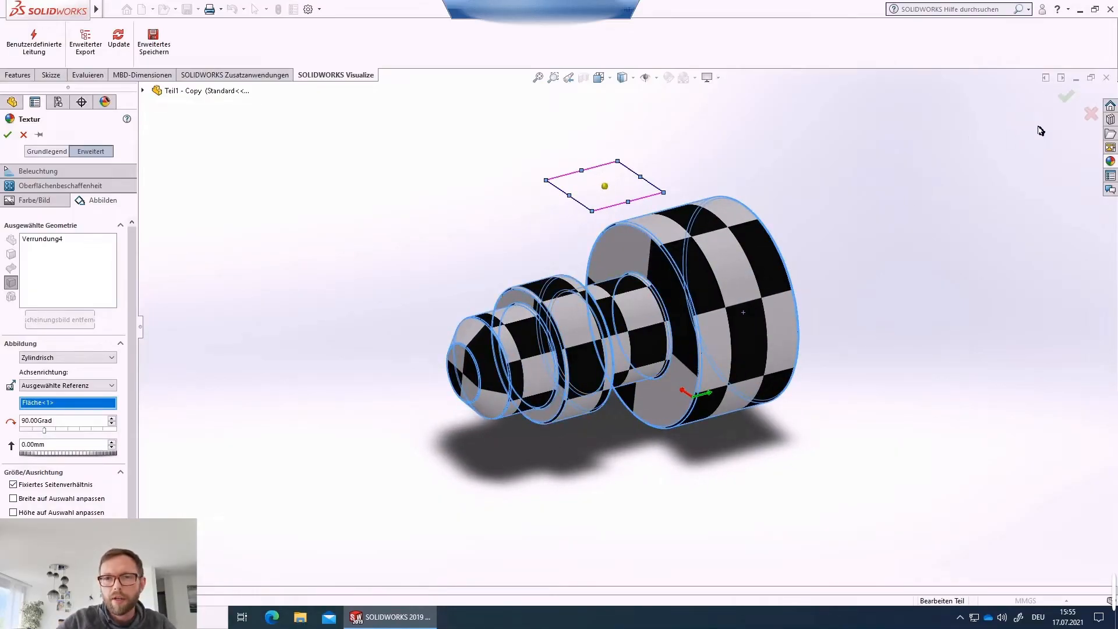
{"action": "left_click", "coordinate": [1067, 96]}
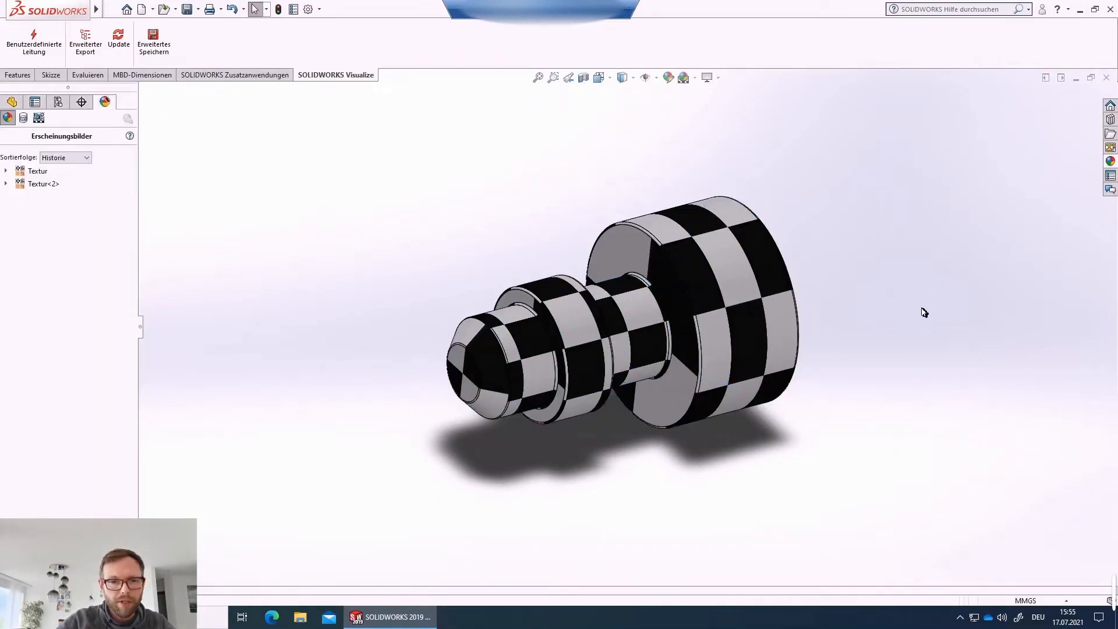
Export the textured part to SOLIDWORKS Visualize with the advanced export.
{"action": "middle_click_drag", "start_coordinate": [630, 341], "coordinate": [430, 255]}
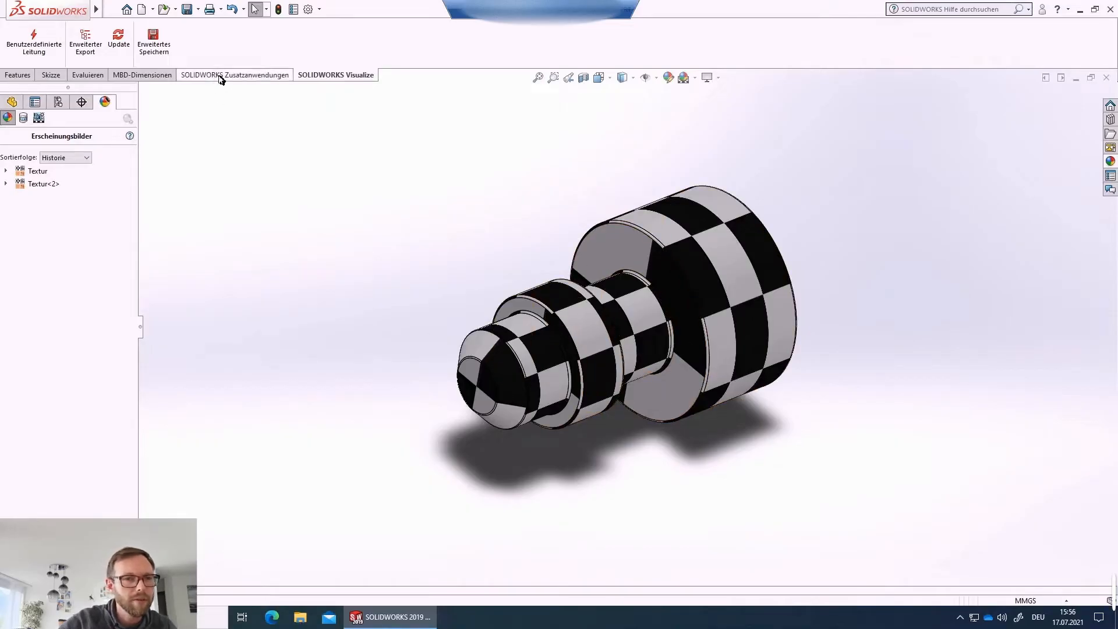
{"action": "left_click", "coordinate": [86, 41]}
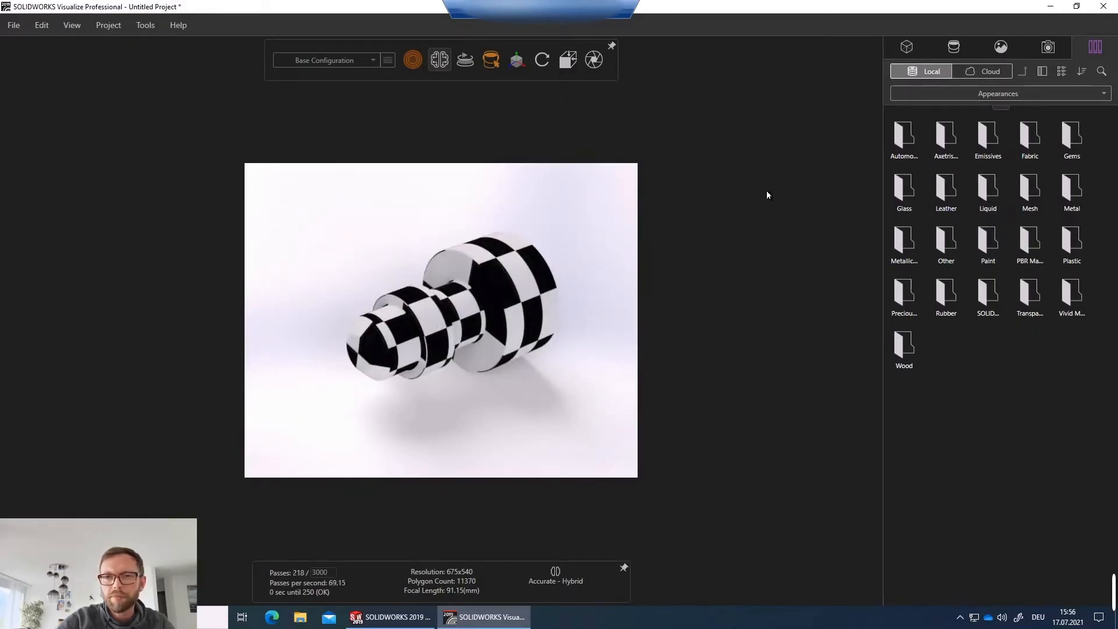
Delete all three directional lights and the 3 Point Faded Backplate from the scene environment.
{"action": "left_click", "coordinate": [997, 51]}
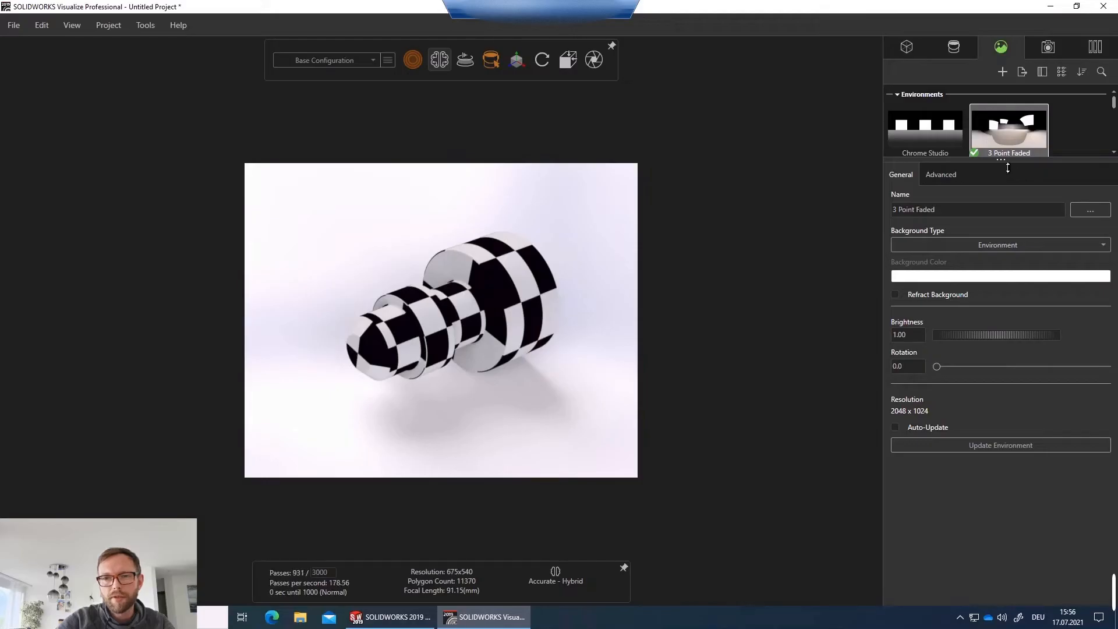
{"action": "left_click_drag", "start_coordinate": [1007, 168], "coordinate": [1000, 332]}
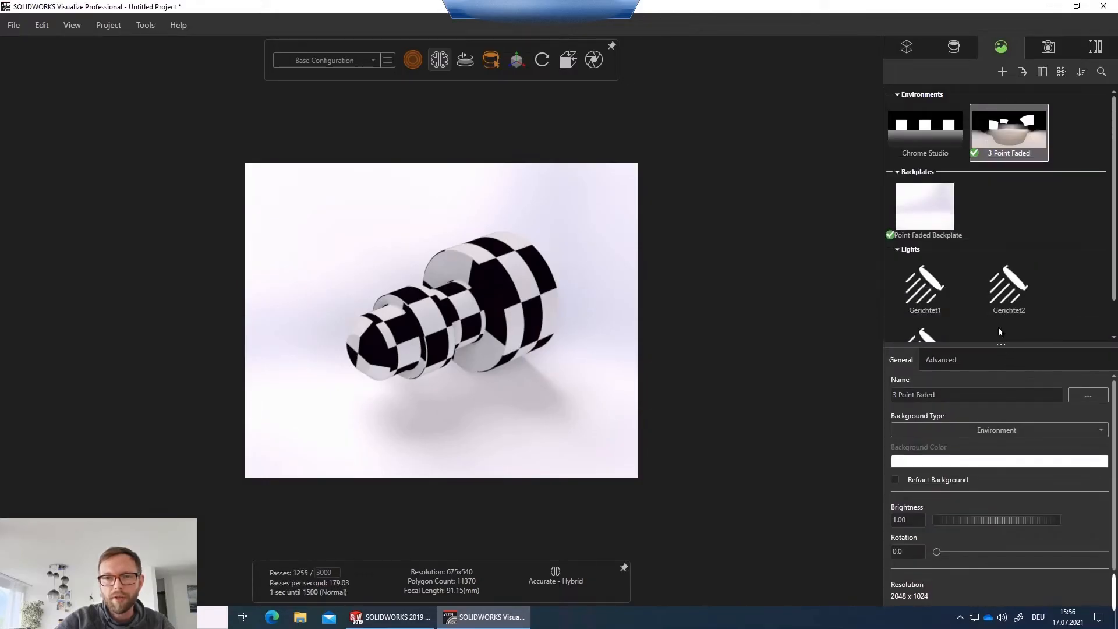
{"action": "left_click", "coordinate": [932, 294]}
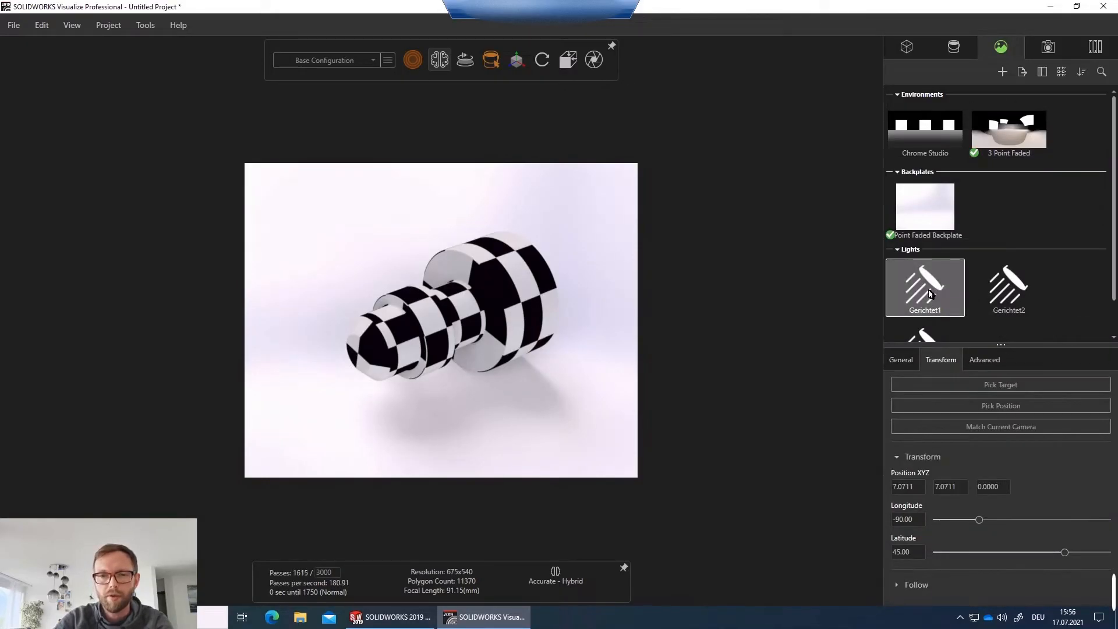
{"action": "key", "text": "Delete"}
{"action": "left_click", "coordinate": [932, 293]}
{"action": "key", "text": "Delete"}
{"action": "left_click", "coordinate": [935, 291]}
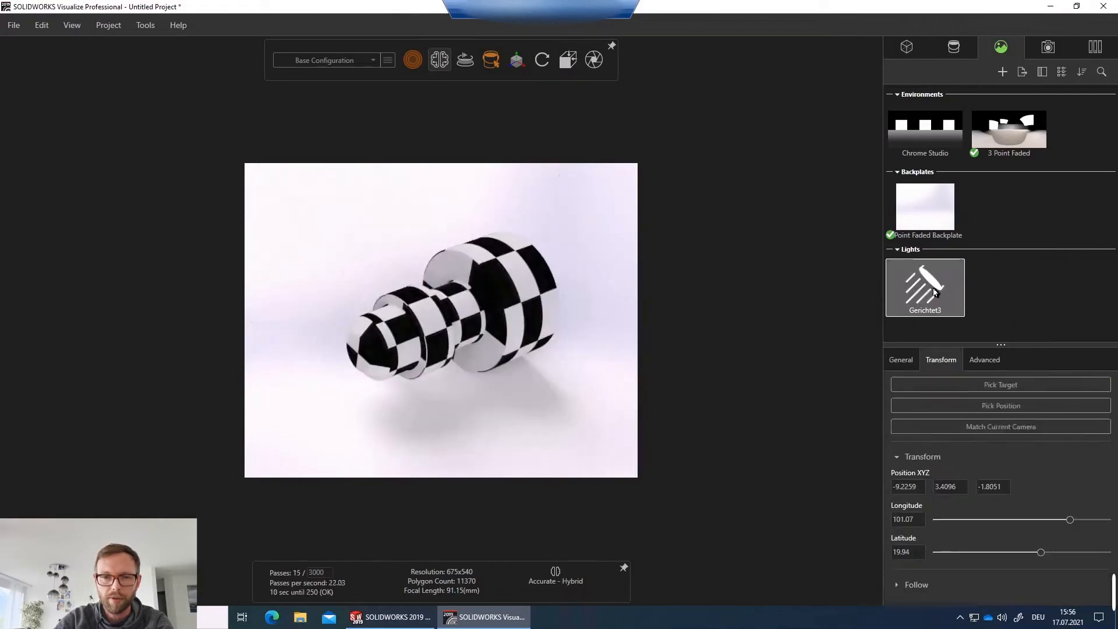
{"action": "key", "text": "Delete"}
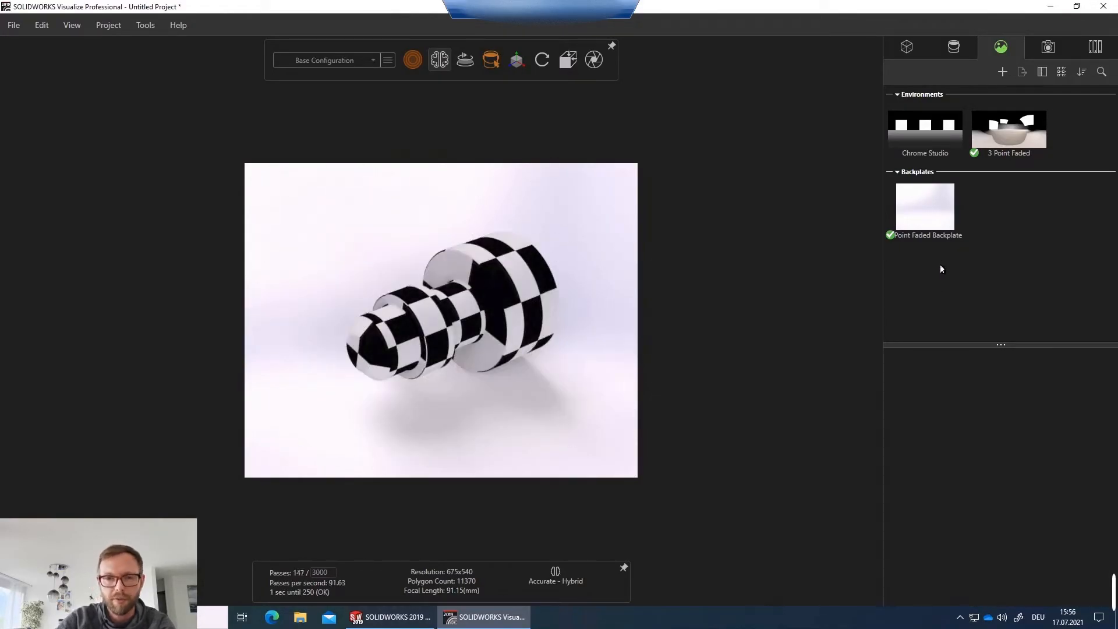
{"action": "left_click", "coordinate": [925, 221]}
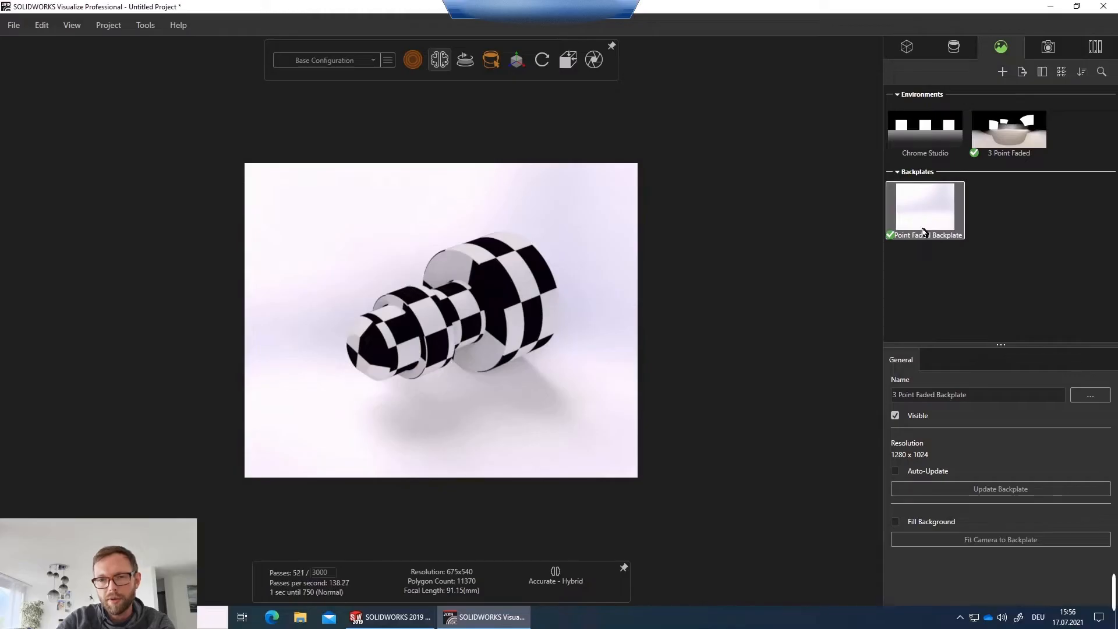
{"action": "key", "text": "Delete"}
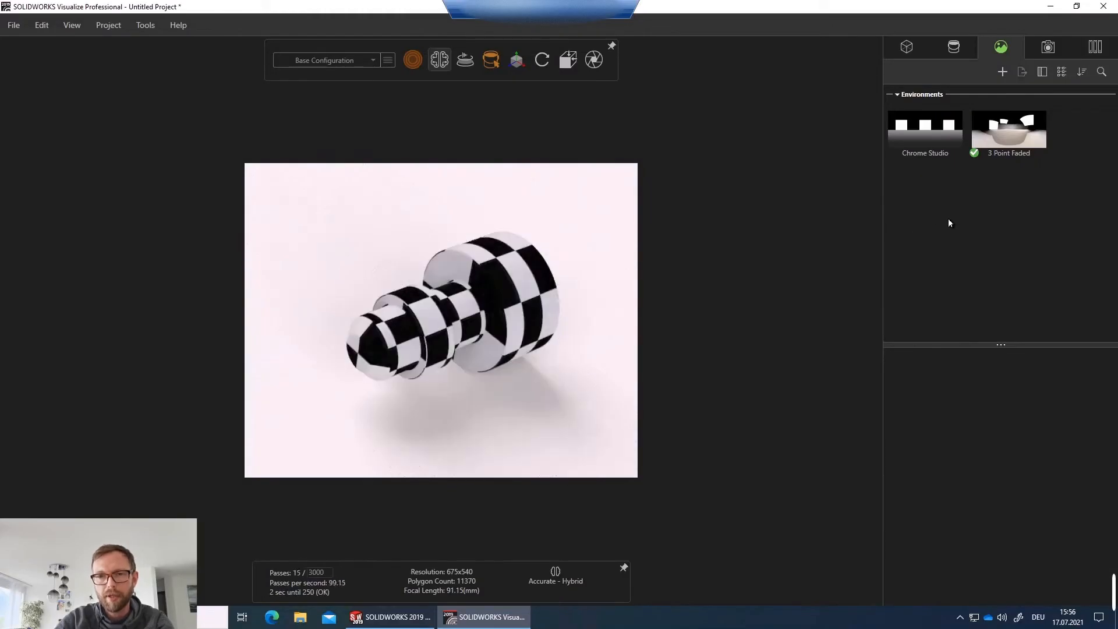
Make the Default Camera the active camera.
{"action": "left_click", "coordinate": [956, 49]}
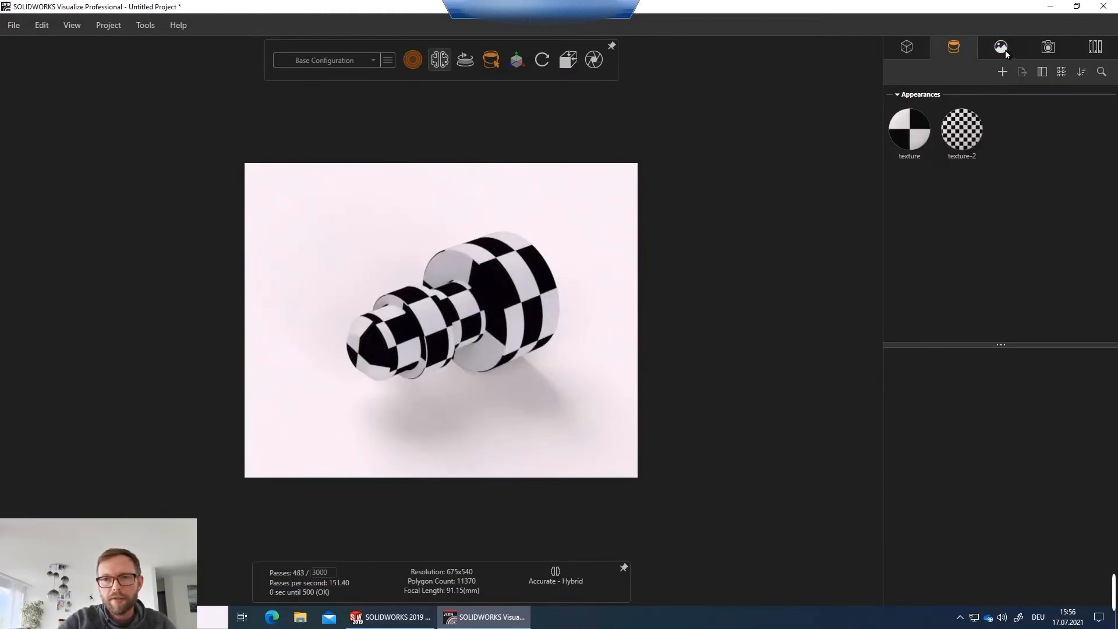
{"action": "left_click", "coordinate": [1048, 47]}
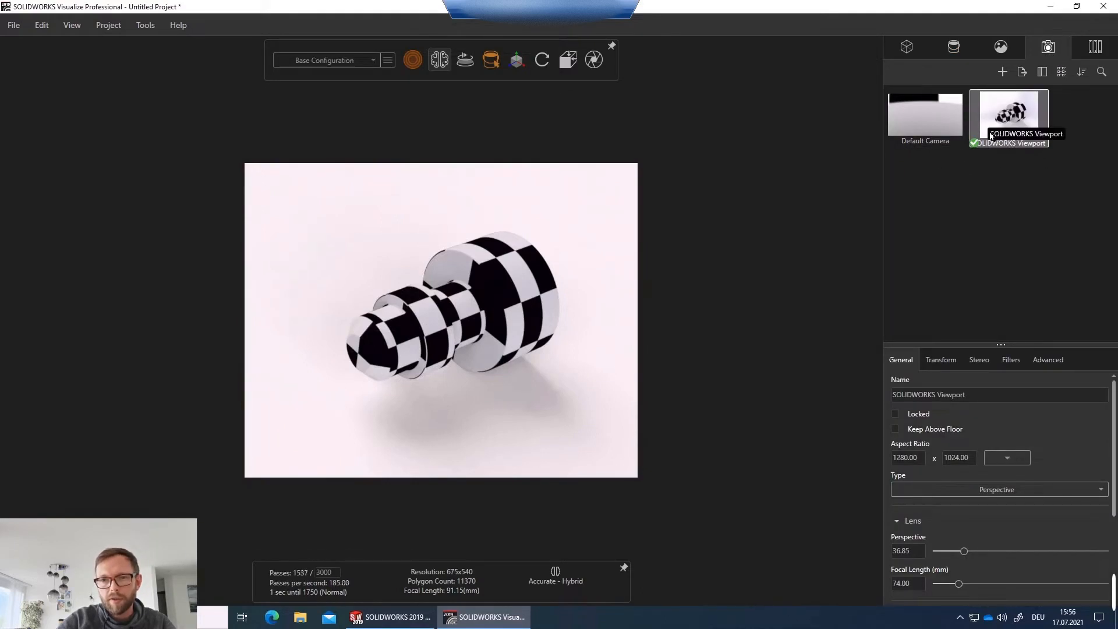
{"action": "double_click", "coordinate": [922, 122]}
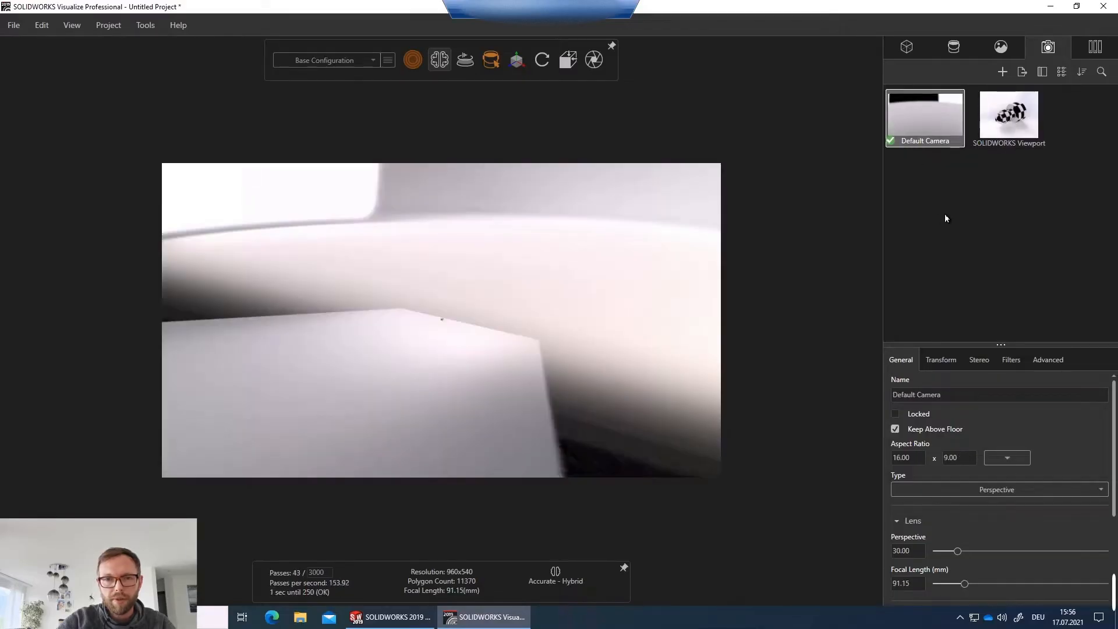
{"action": "mouse_move", "coordinate": [433, 335]}
{"action": "left_mouse_down"}
{"action": "mouse_move", "coordinate": [442, 317]}
{"action": "mouse_move", "coordinate": [447, 330]}
{"action": "left_mouse_up"}
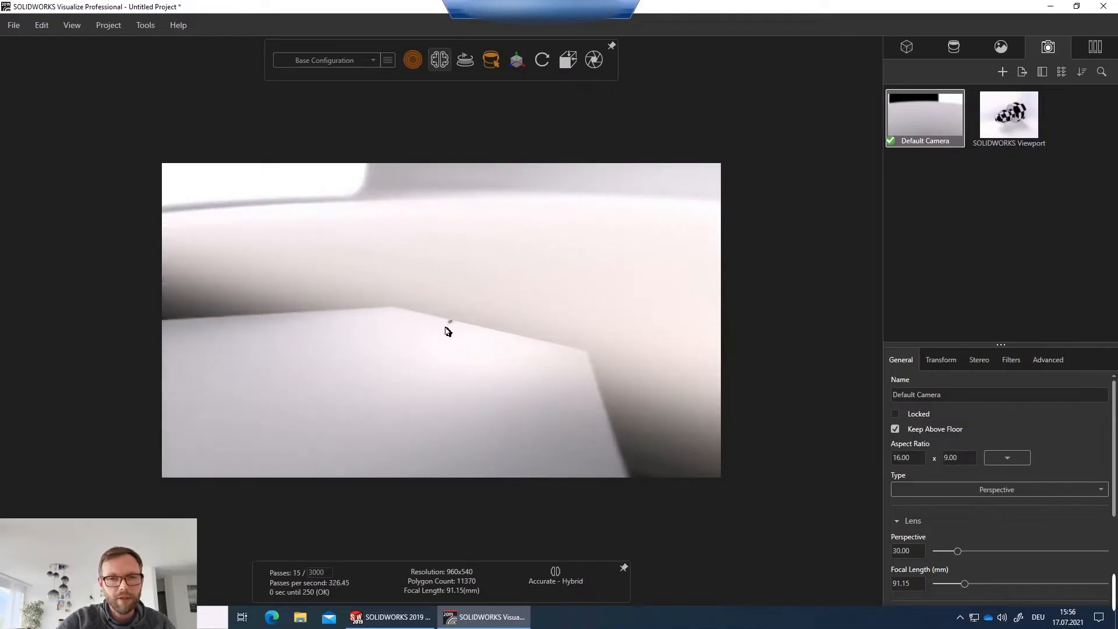
Set the shaft model's scale factor to 50.
{"action": "left_click", "coordinate": [906, 51]}
{"action": "left_click", "coordinate": [919, 98]}
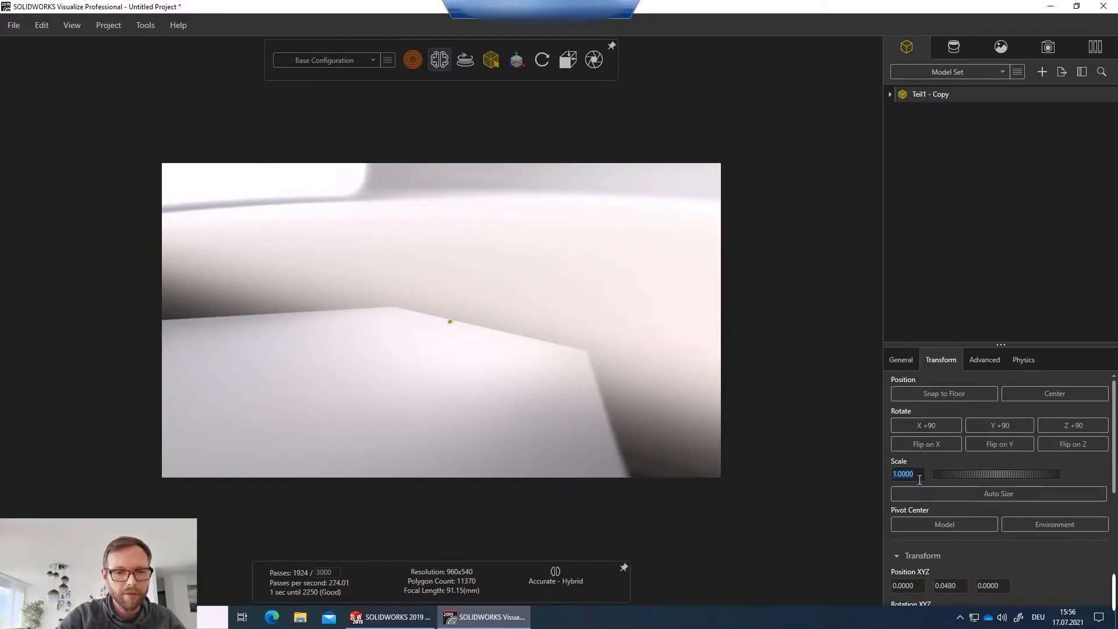
{"action": "type", "text": "100"}
{"action": "key", "text": "Return"}
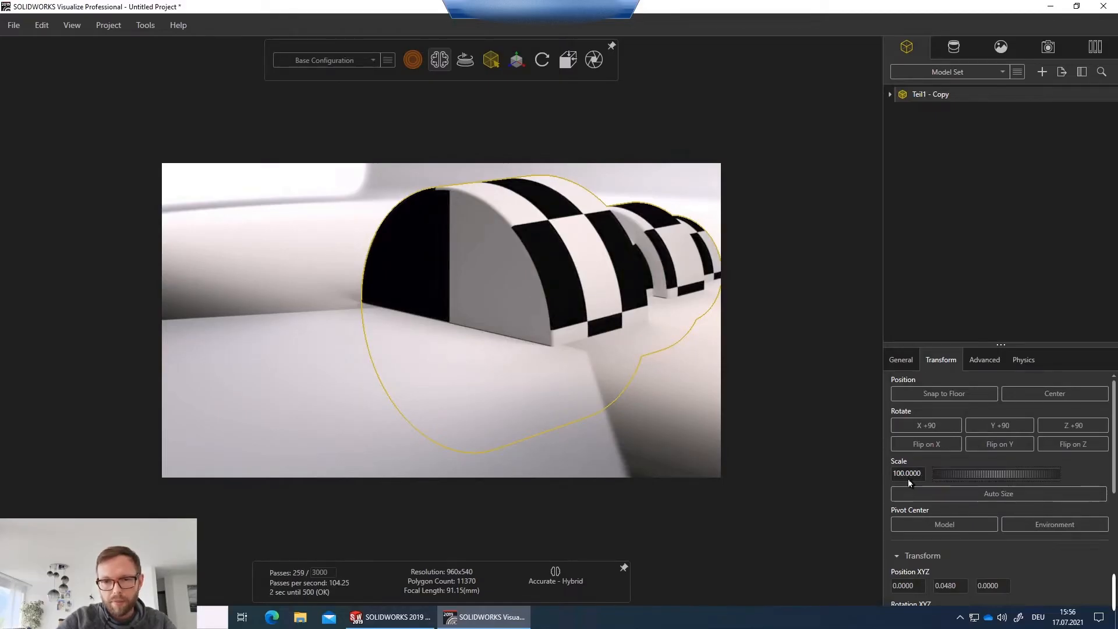
{"action": "type", "text": "50"}
{"action": "key", "text": "Return"}
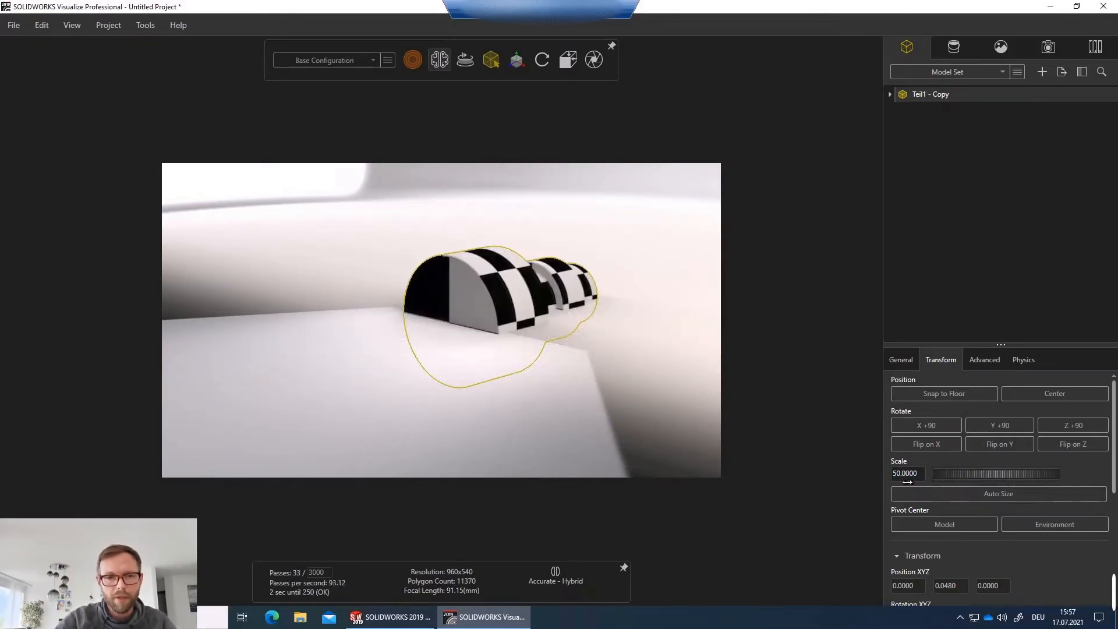
Snap the shaft model to the floor.
{"action": "left_click_drag", "start_coordinate": [622, 314], "coordinate": [475, 309]}
{"action": "scroll", "coordinate": [476, 309], "scroll_direction": "up", "scroll_amount": 5}
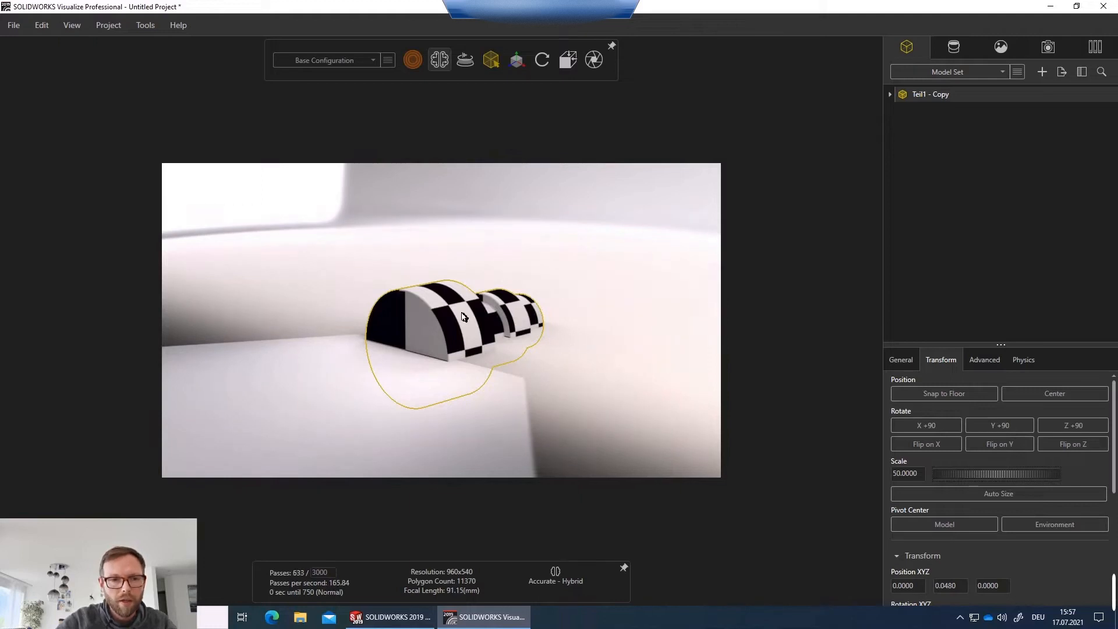
{"action": "middle_click_drag", "start_coordinate": [432, 326], "coordinate": [397, 311]}
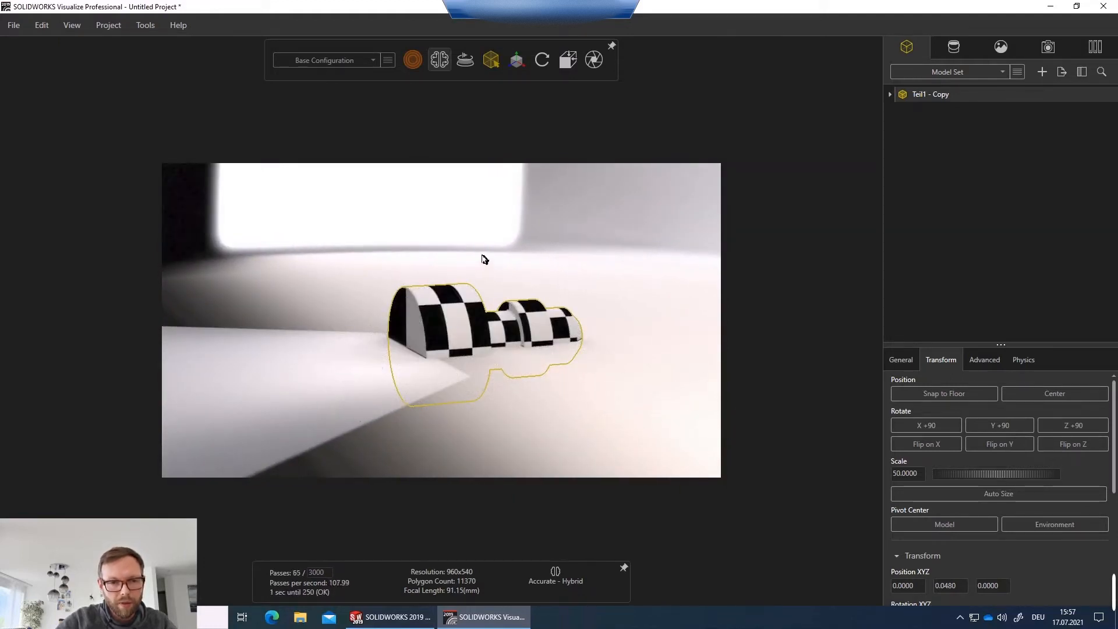
{"action": "left_click", "coordinate": [907, 363]}
{"action": "left_click", "coordinate": [939, 361]}
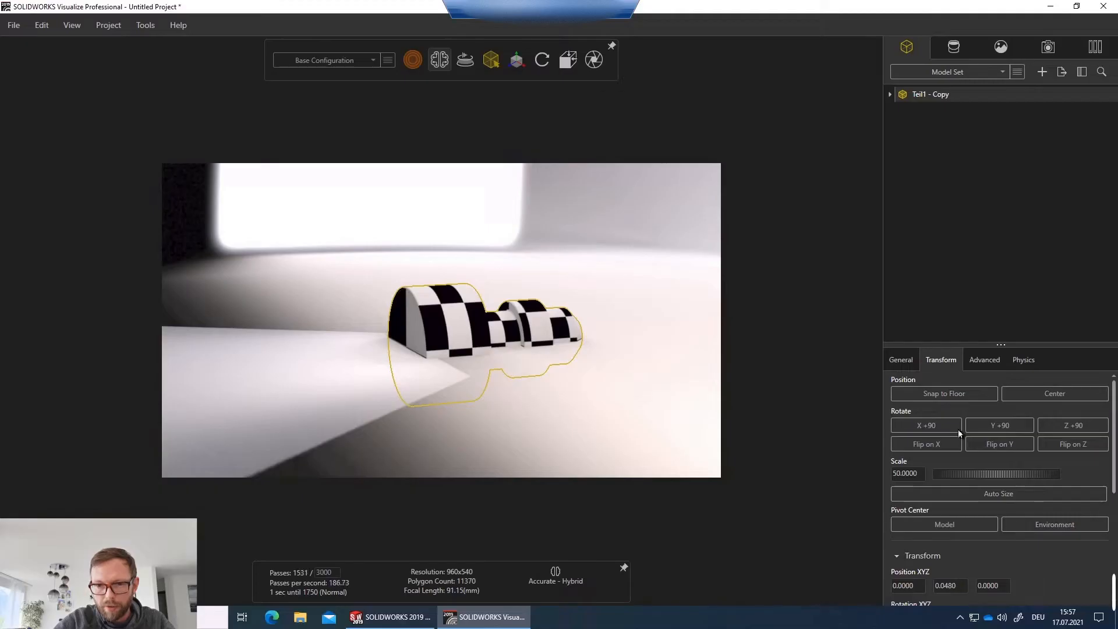
{"action": "left_click", "coordinate": [926, 394]}
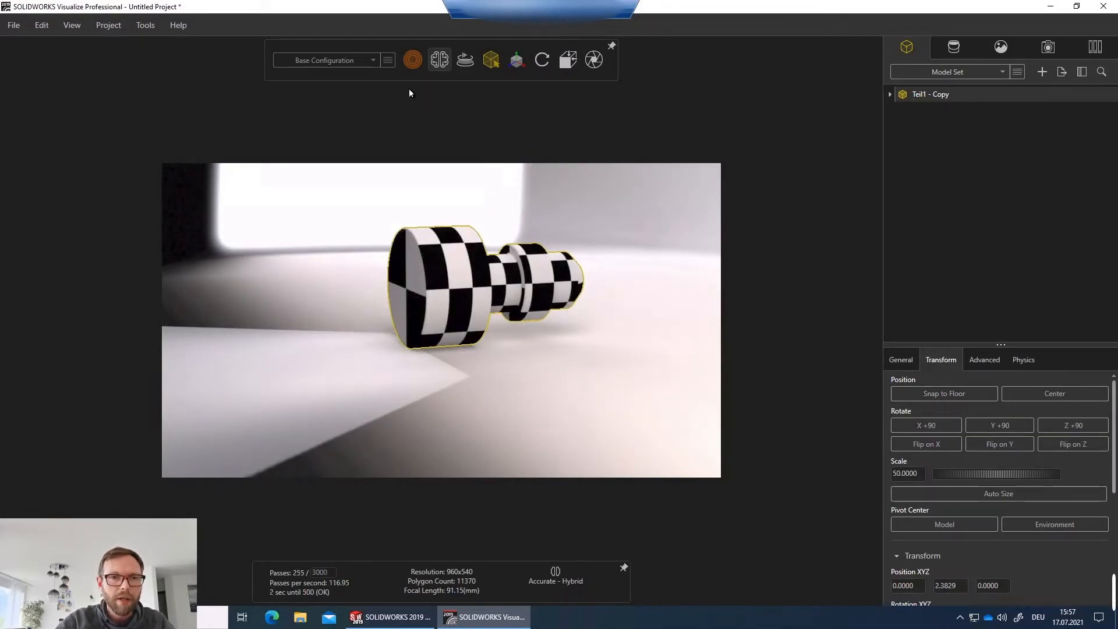
Activate the transform manipulator and tilt the shaft upward by rotating it.
{"action": "mouse_move", "coordinate": [491, 61]}
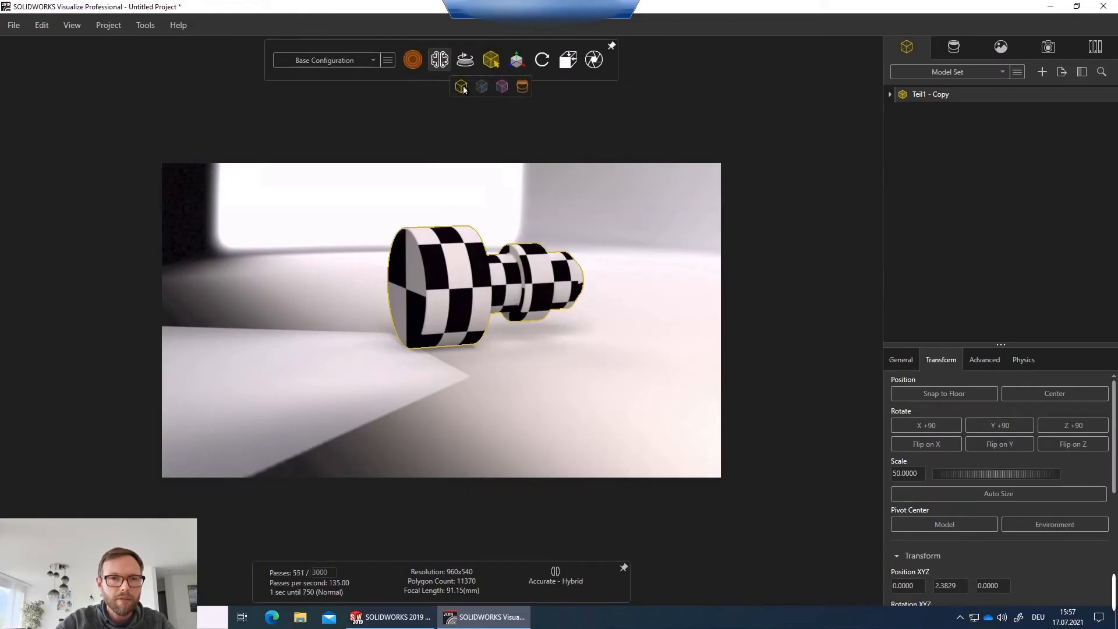
{"action": "left_click", "coordinate": [516, 60]}
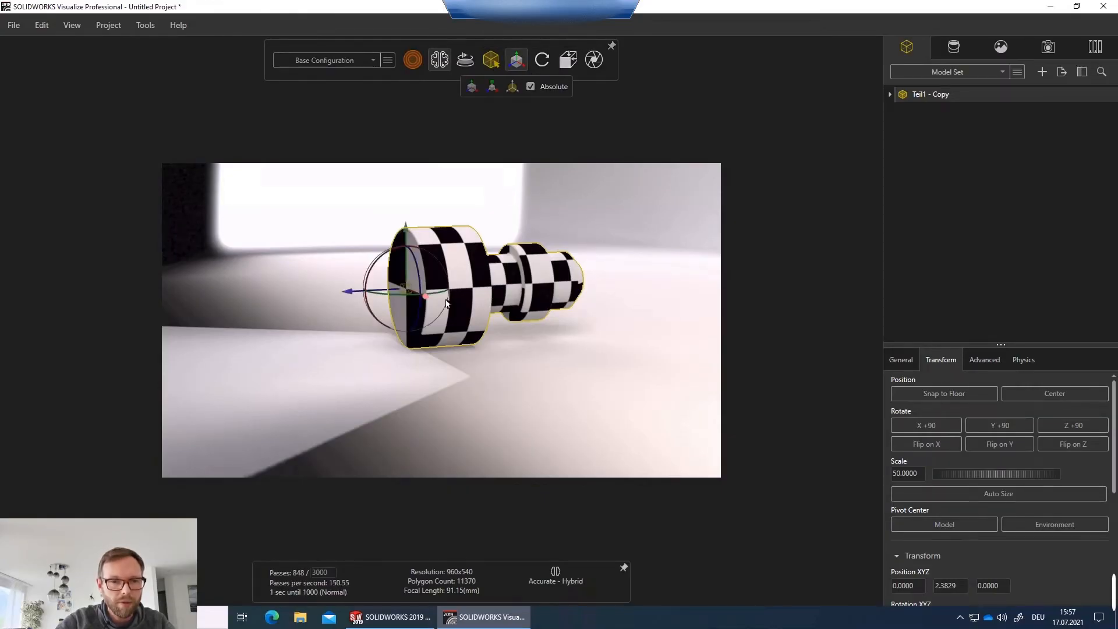
{"action": "left_click_drag", "start_coordinate": [463, 284], "coordinate": [408, 273]}
{"action": "scroll", "coordinate": [491, 291], "scroll_direction": "up", "scroll_amount": 1}
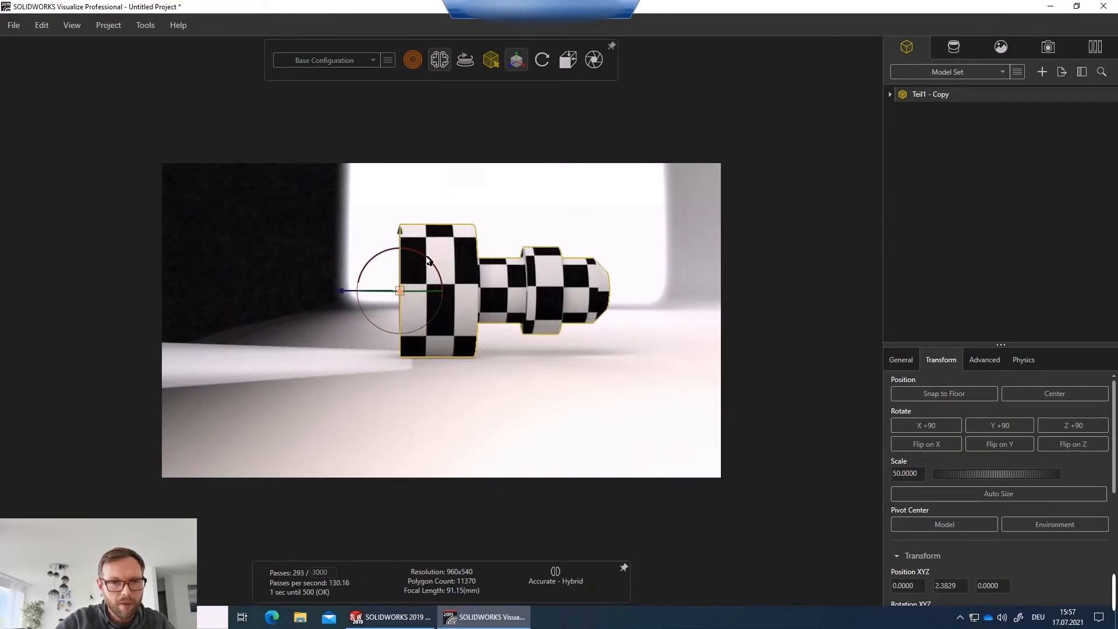
{"action": "left_click_drag", "start_coordinate": [431, 263], "coordinate": [442, 276]}
{"action": "left_click_drag", "start_coordinate": [402, 239], "coordinate": [403, 227]}
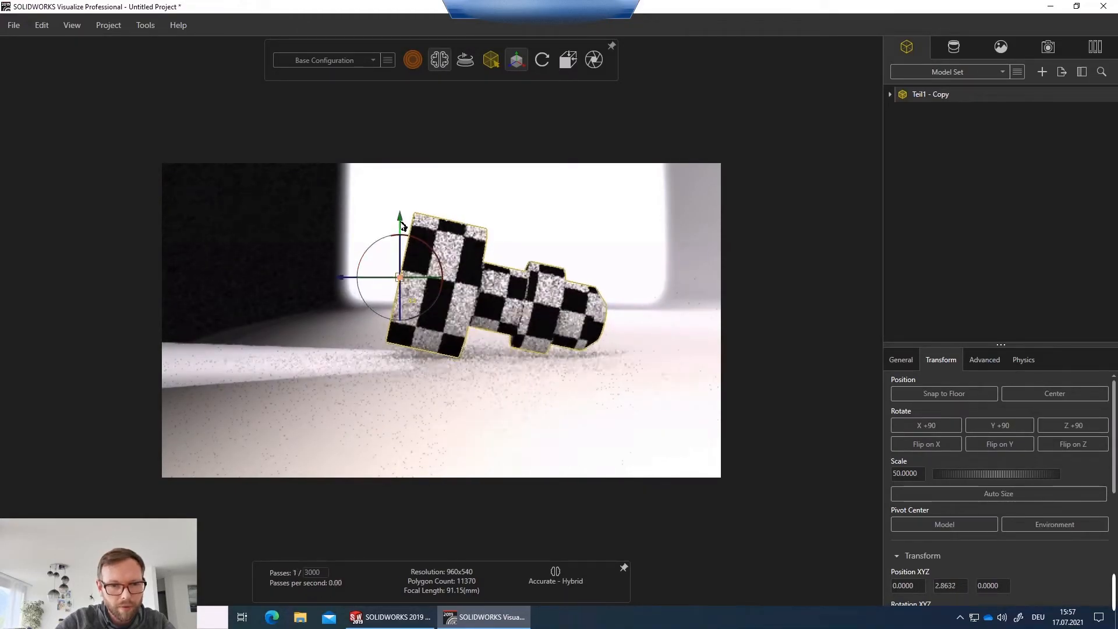
Fine-tune the shaft's rotation and height with the transform manipulator.
{"action": "scroll", "coordinate": [502, 357], "scroll_direction": "up", "scroll_amount": 5}
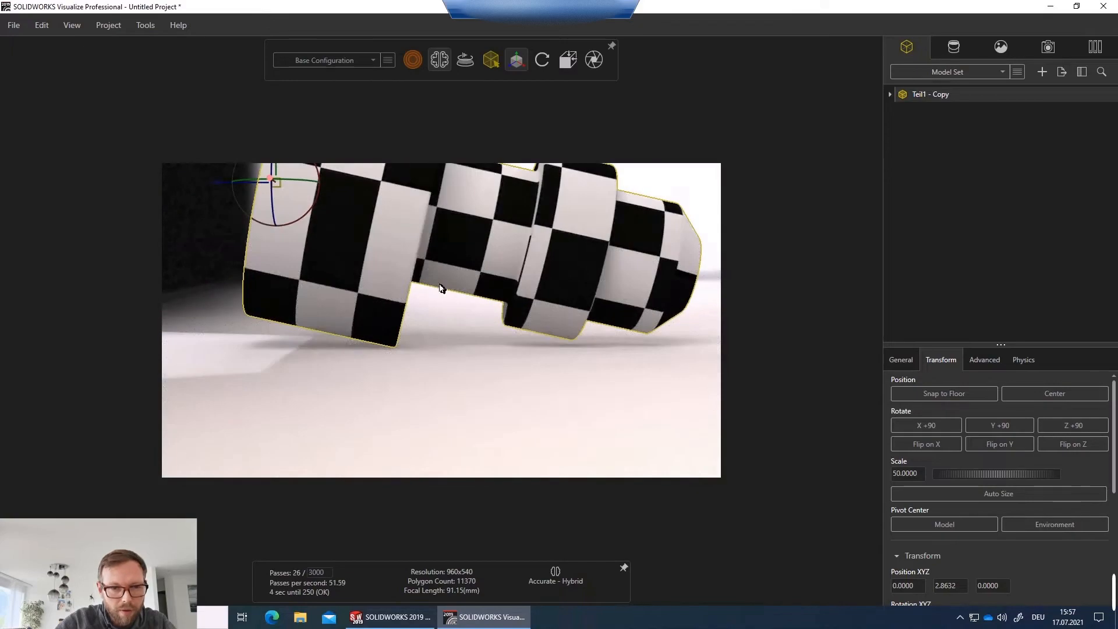
{"action": "scroll", "coordinate": [445, 287], "scroll_direction": "down", "scroll_amount": 4}
{"action": "scroll", "coordinate": [357, 215], "scroll_direction": "up", "scroll_amount": 3}
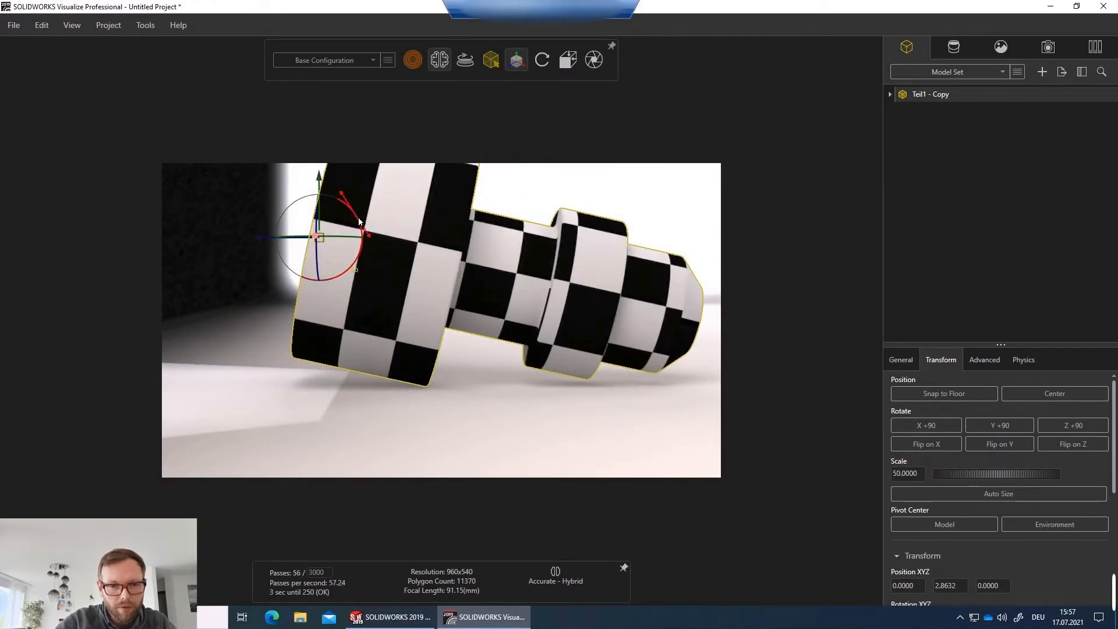
{"action": "left_click_drag", "start_coordinate": [358, 215], "coordinate": [359, 219]}
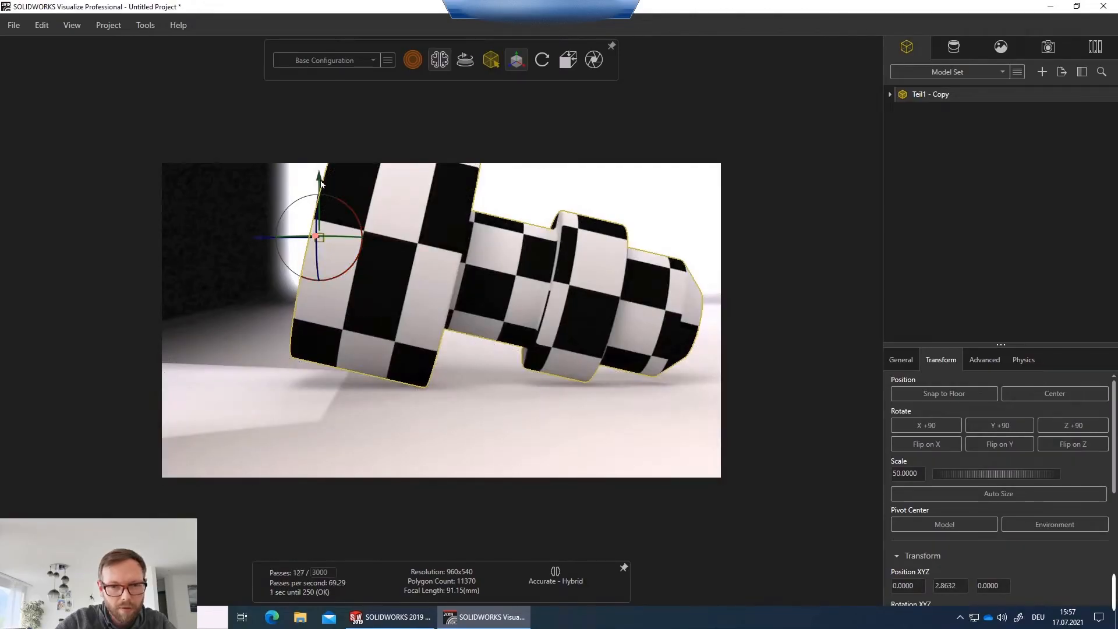
{"action": "left_click_drag", "start_coordinate": [321, 183], "coordinate": [321, 186]}
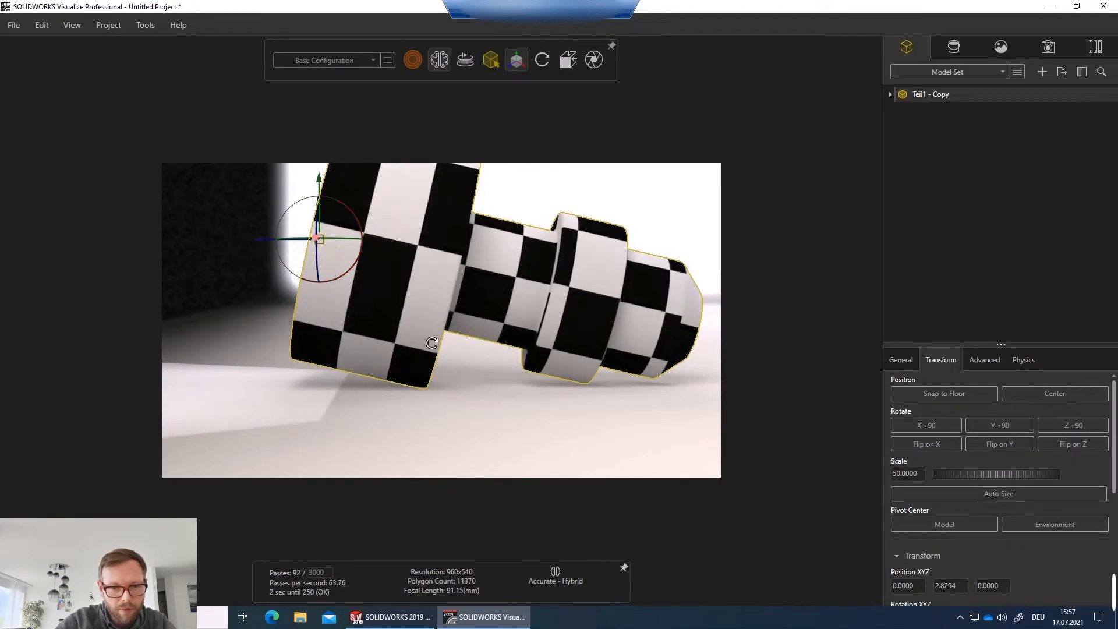
Tilt the shaft a bit further and raise it slightly with the transform manipulator, then deselect it.
{"action": "left_click_drag", "start_coordinate": [432, 343], "coordinate": [379, 289]}
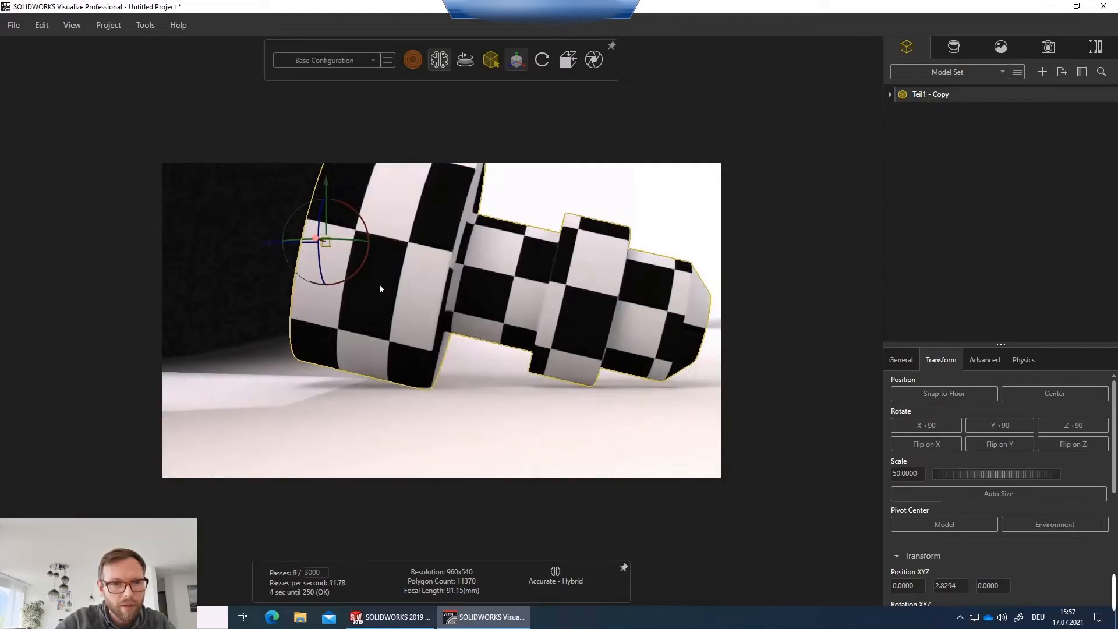
{"action": "left_click_drag", "start_coordinate": [327, 184], "coordinate": [326, 182]}
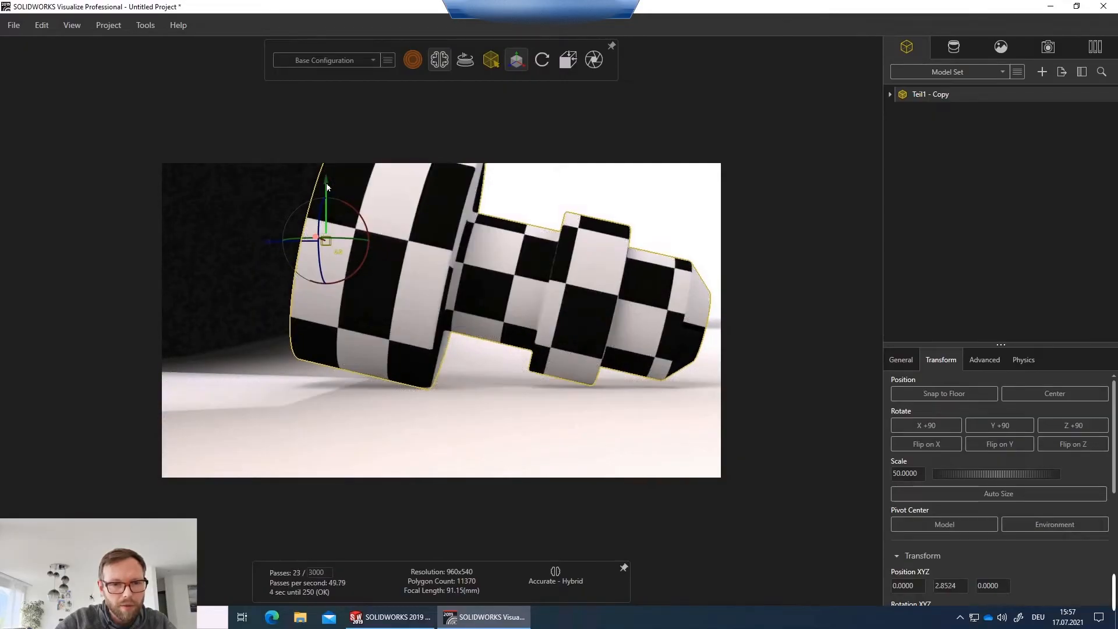
{"action": "middle_click_drag", "start_coordinate": [518, 348], "coordinate": [554, 256]}
{"action": "scroll", "coordinate": [554, 255], "scroll_direction": "down", "scroll_amount": 5}
{"action": "middle_click_drag", "start_coordinate": [494, 278], "coordinate": [434, 304]}
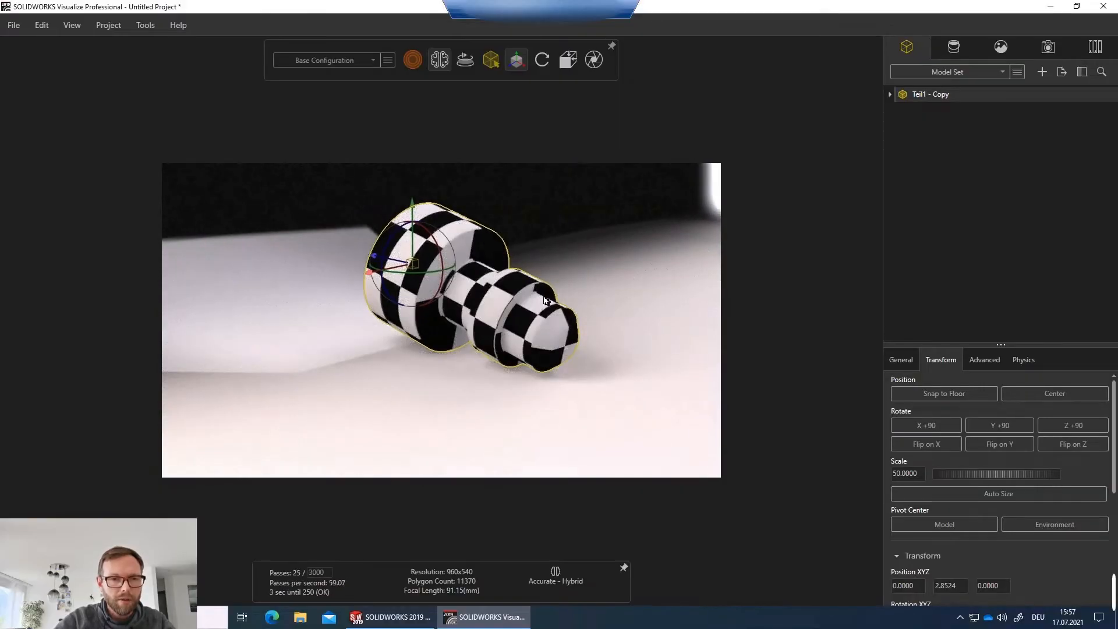
{"action": "middle_click_drag", "start_coordinate": [546, 301], "coordinate": [297, 313]}
{"action": "left_click", "coordinate": [658, 250]}
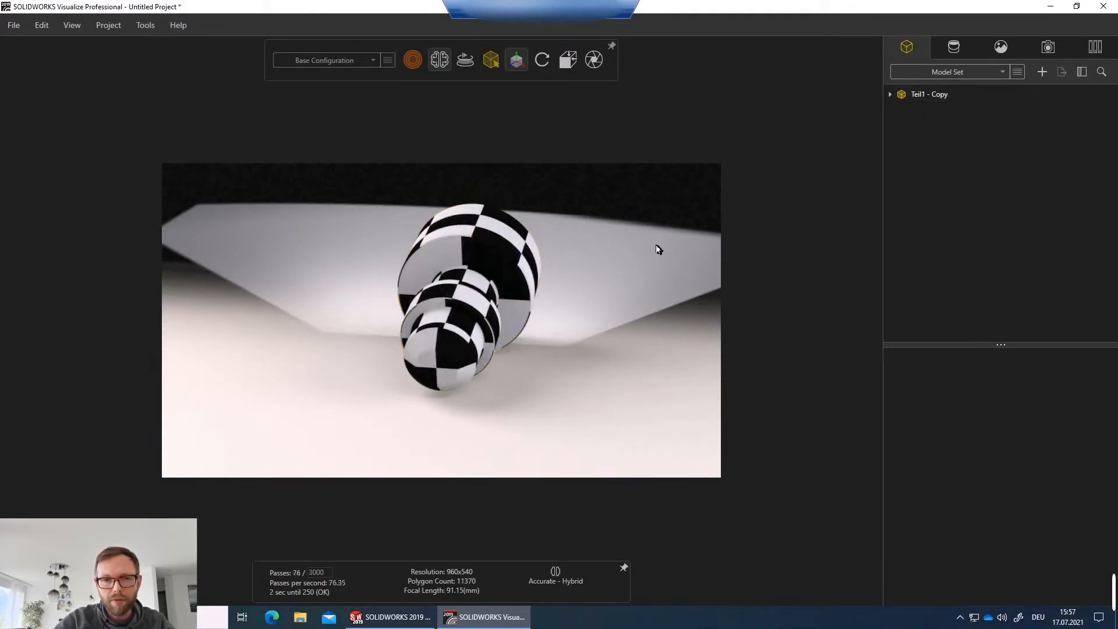
Apply the Warehouse environment from the local file library to the scene.
{"action": "left_click", "coordinate": [1002, 47]}
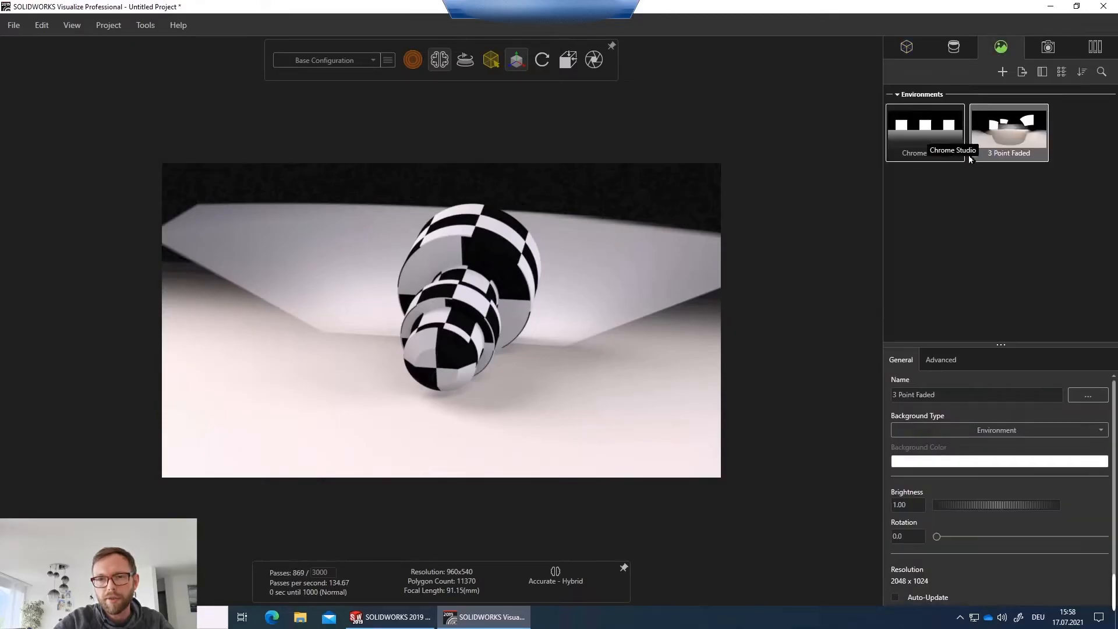
{"action": "left_click", "coordinate": [1095, 52]}
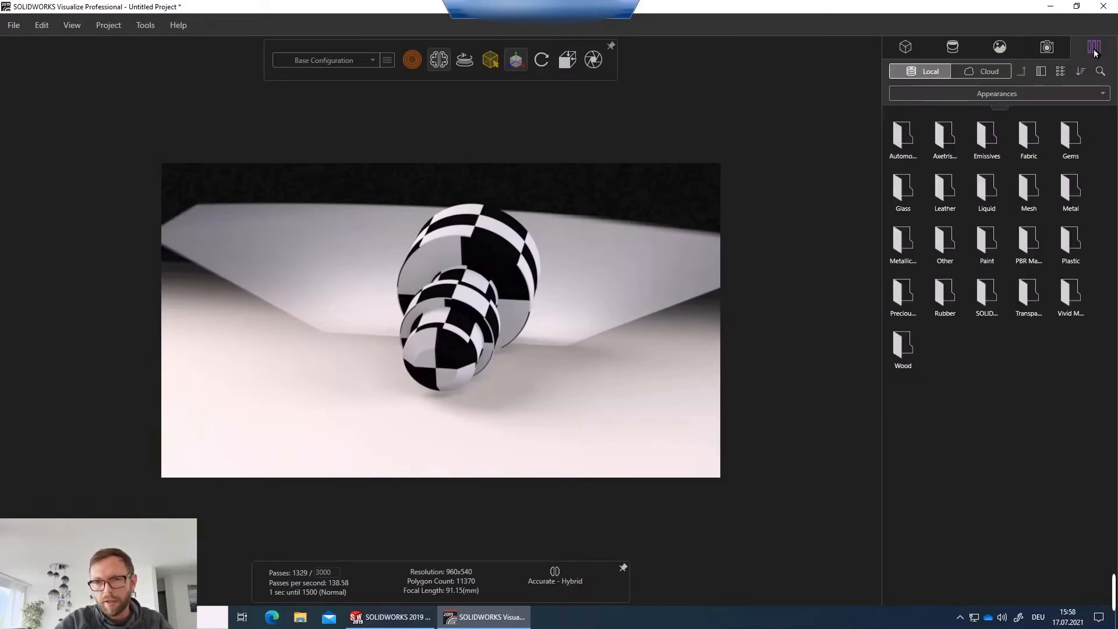
{"action": "left_click", "coordinate": [991, 98]}
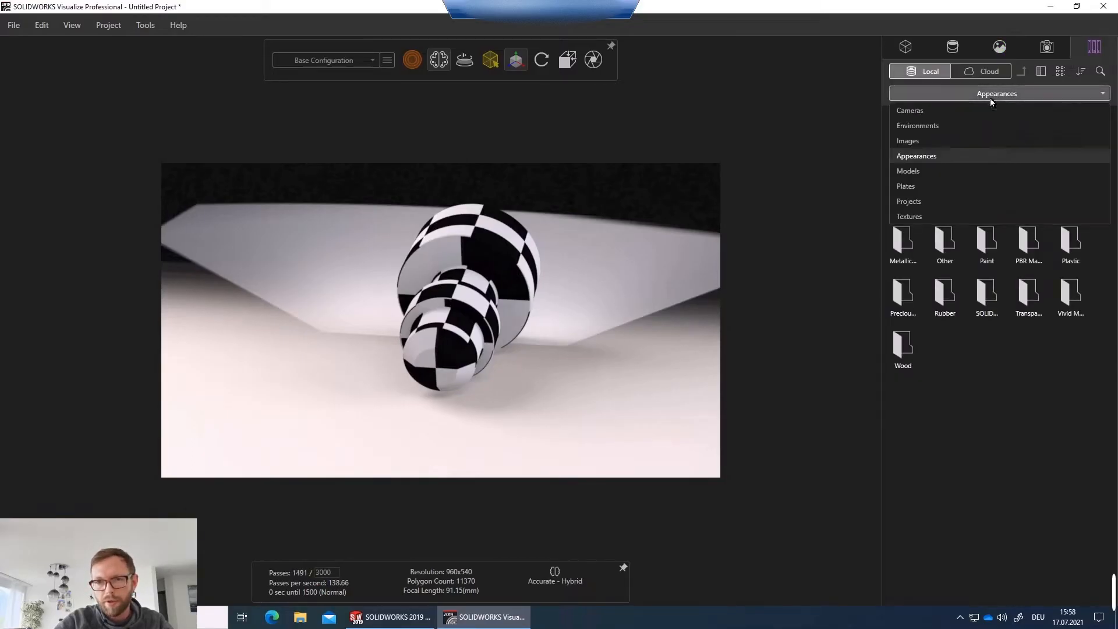
{"action": "left_click", "coordinate": [932, 130]}
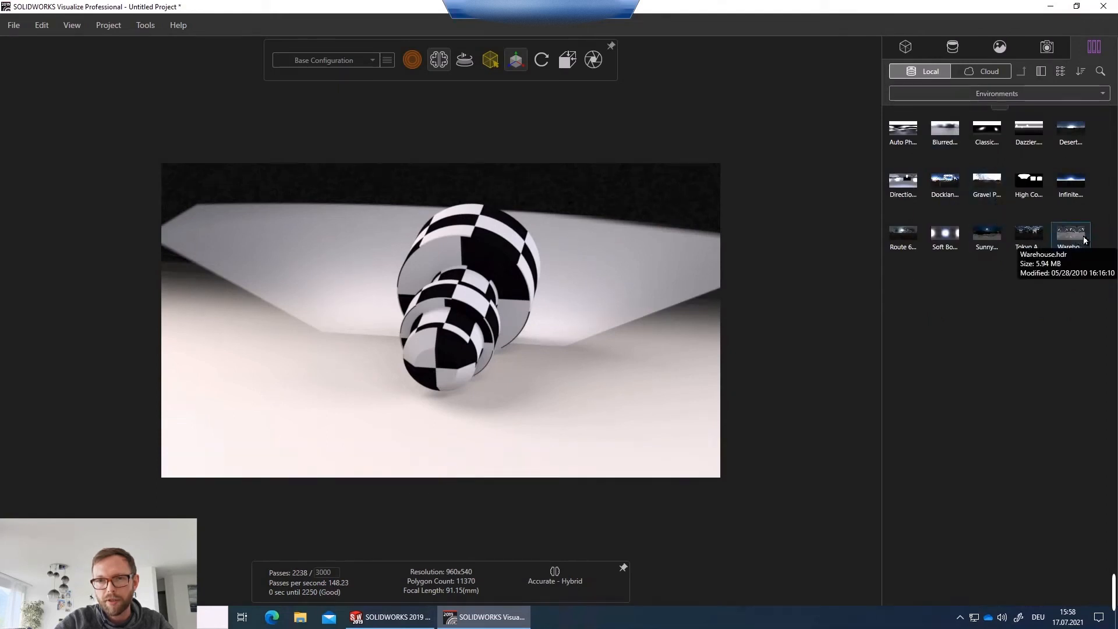
{"action": "left_click_drag", "start_coordinate": [1084, 239], "coordinate": [620, 268]}
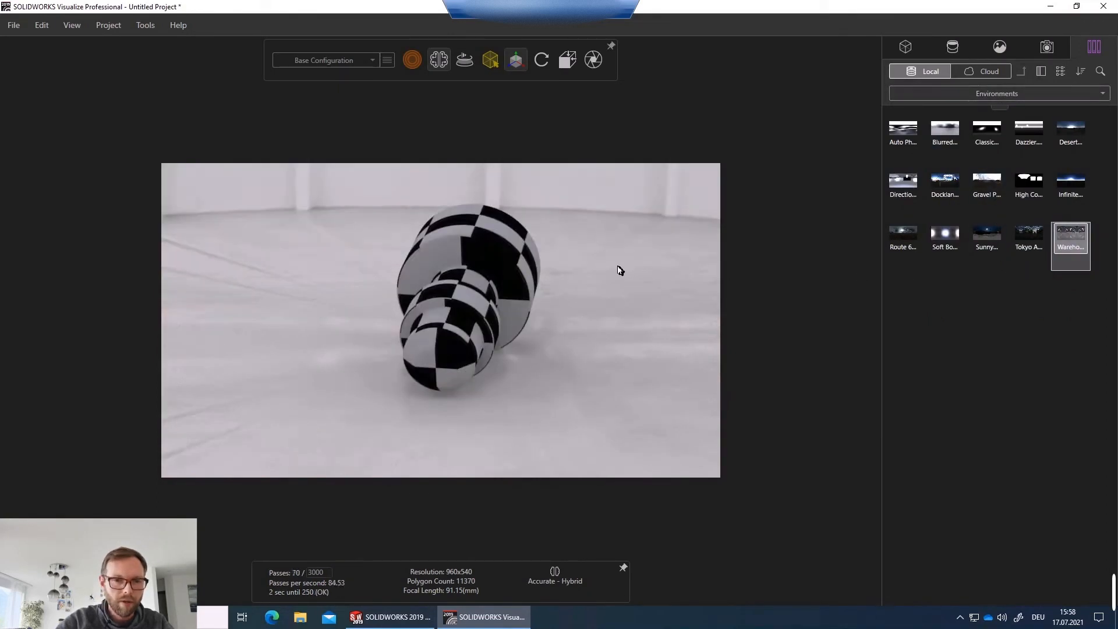
{"action": "left_click_drag", "start_coordinate": [572, 302], "coordinate": [357, 290]}
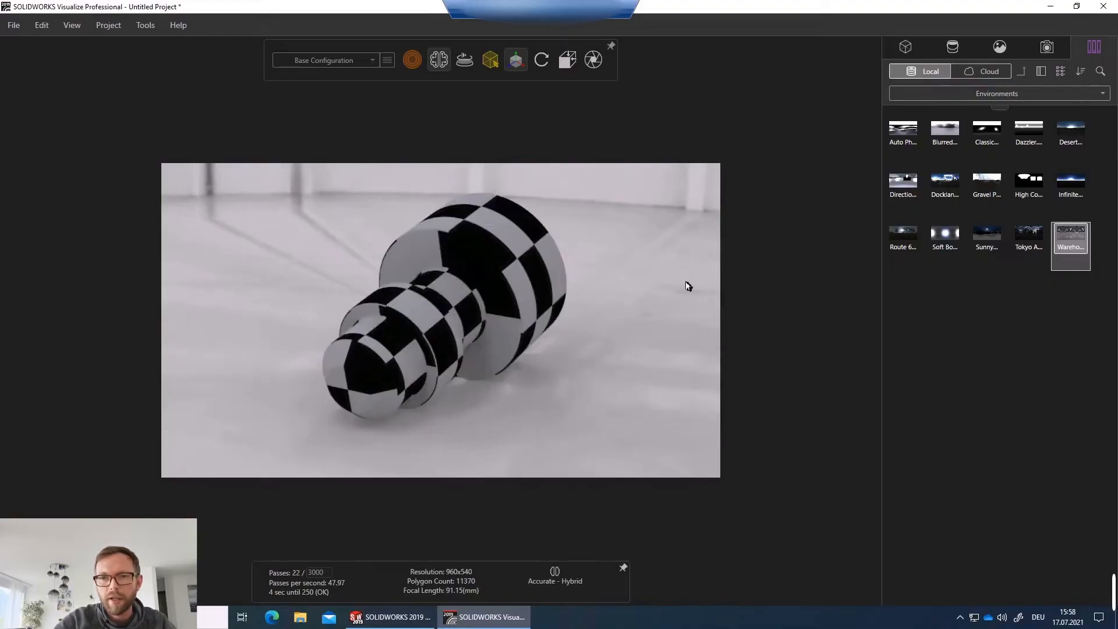
Apply the Scratched metal appearance from the Metal appearance library to the shaft's sections.
{"action": "left_click", "coordinate": [1005, 93]}
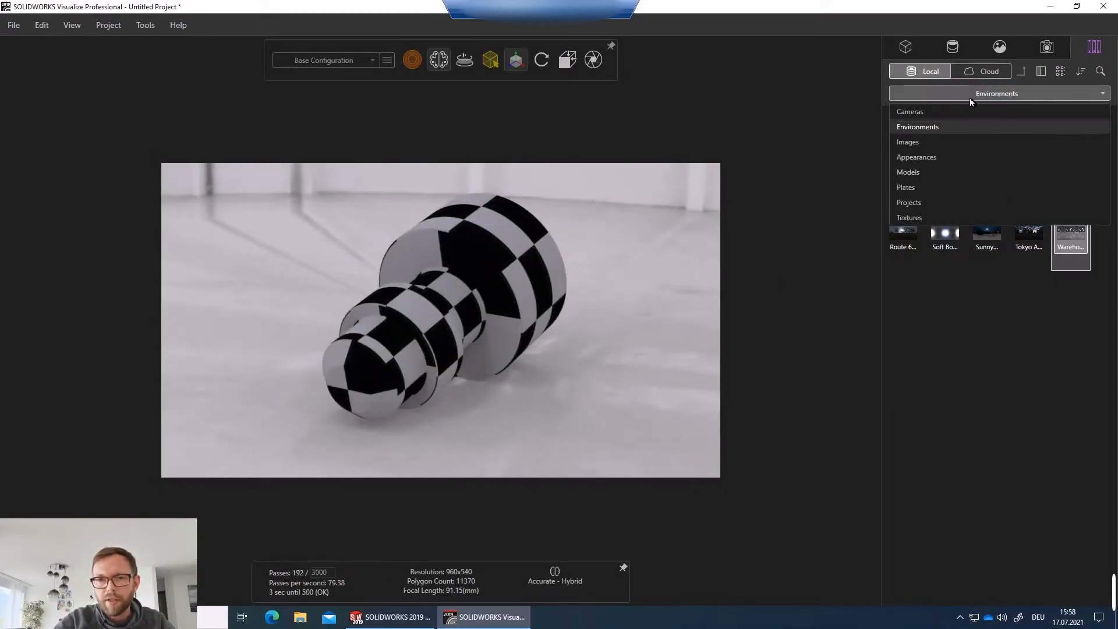
{"action": "left_click", "coordinate": [918, 161]}
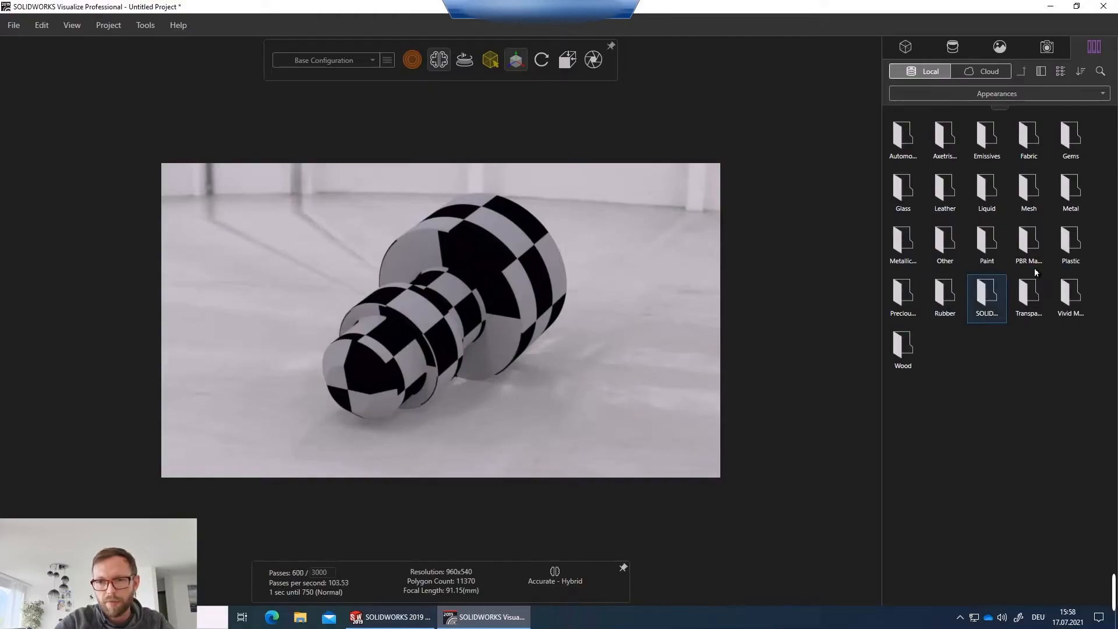
{"action": "double_click", "coordinate": [1070, 188]}
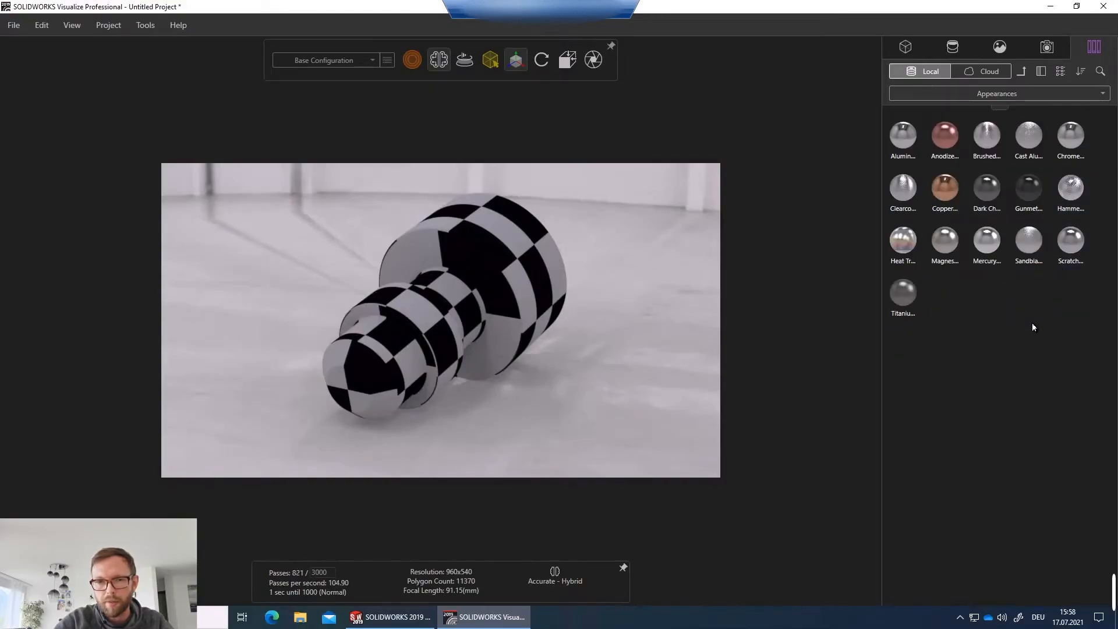
{"action": "left_click_drag", "start_coordinate": [567, 371], "coordinate": [550, 357]}
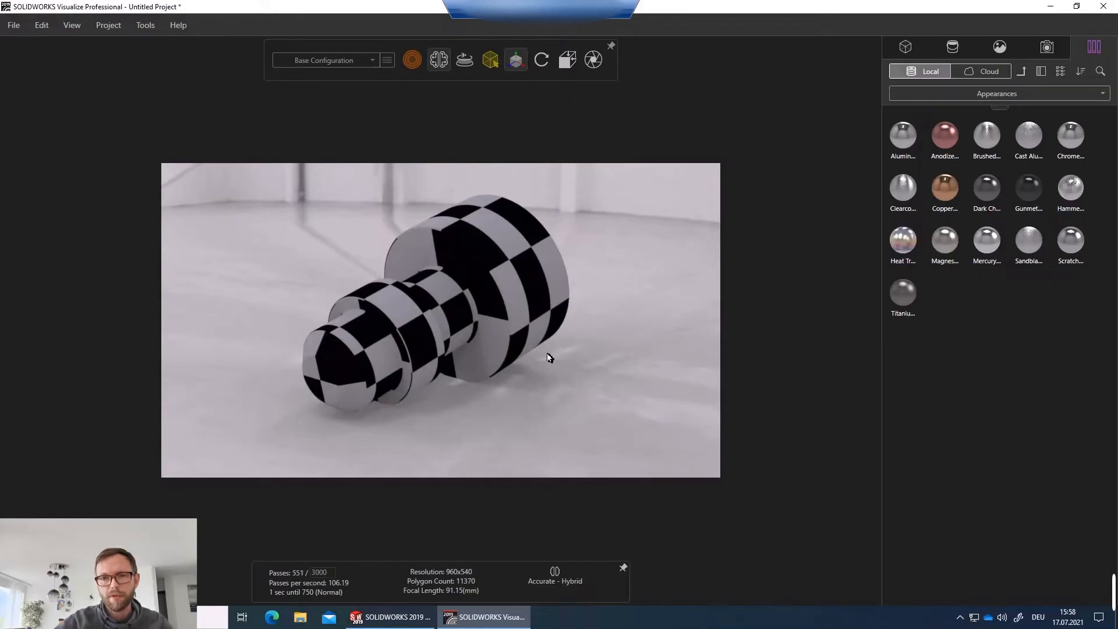
{"action": "left_click", "coordinate": [1066, 247]}
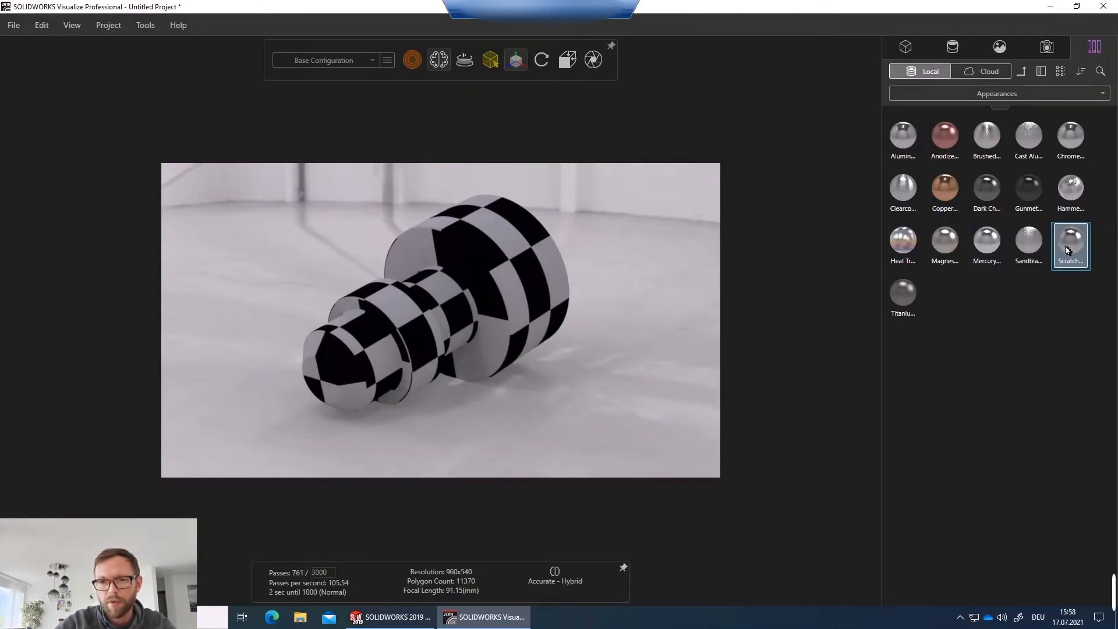
{"action": "left_click_drag", "start_coordinate": [1070, 246], "coordinate": [537, 269]}
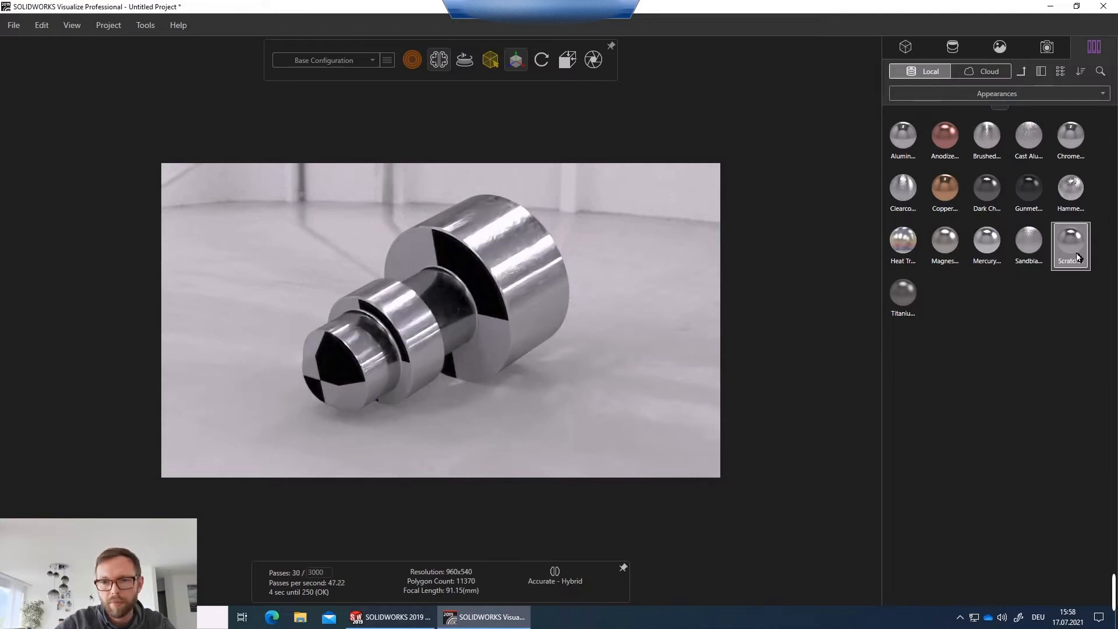
{"action": "left_click_drag", "start_coordinate": [1074, 250], "coordinate": [351, 377]}
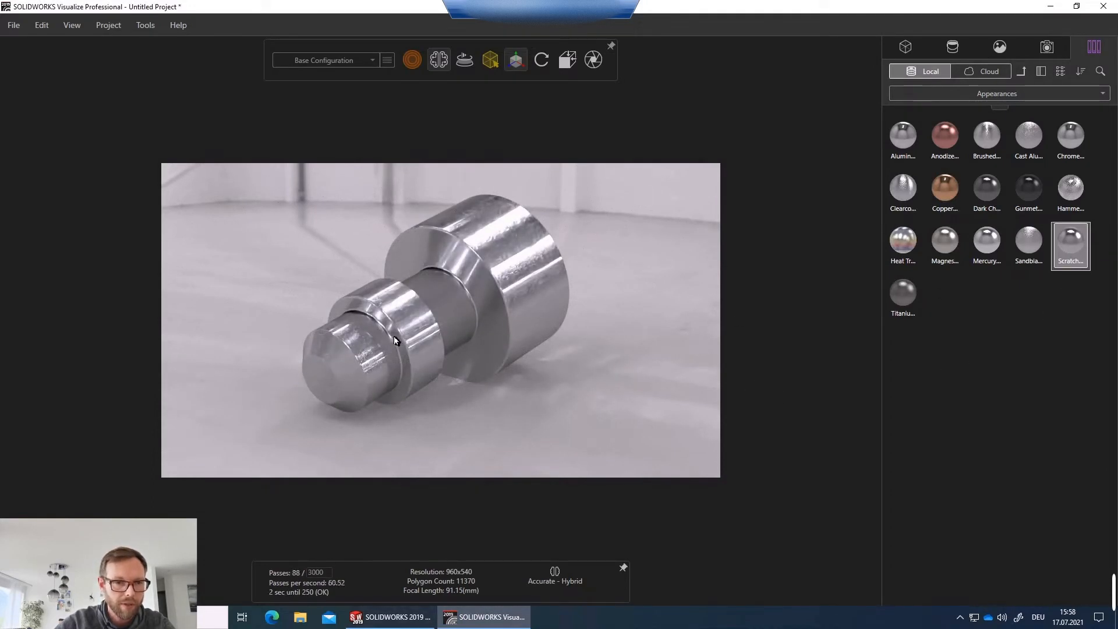
Switch the selection tool to appearance mode and select the second Scratched appearance on the shaft.
{"action": "scroll", "coordinate": [362, 342], "scroll_direction": "up", "scroll_amount": 4}
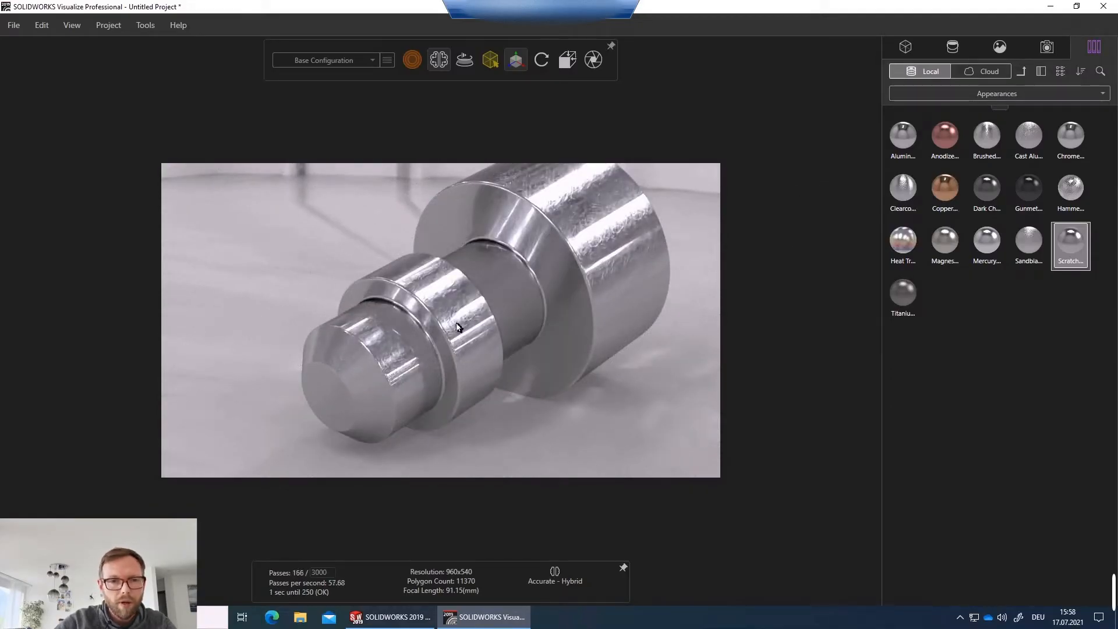
{"action": "scroll", "coordinate": [548, 282], "scroll_direction": "up", "scroll_amount": 10}
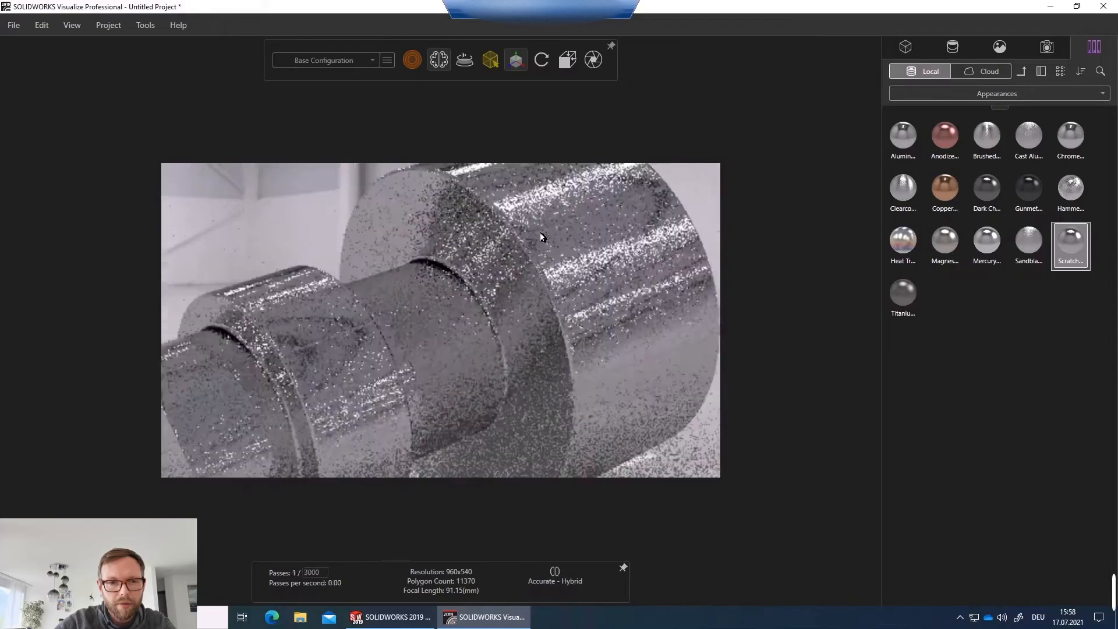
{"action": "left_click_drag", "start_coordinate": [495, 294], "coordinate": [557, 223]}
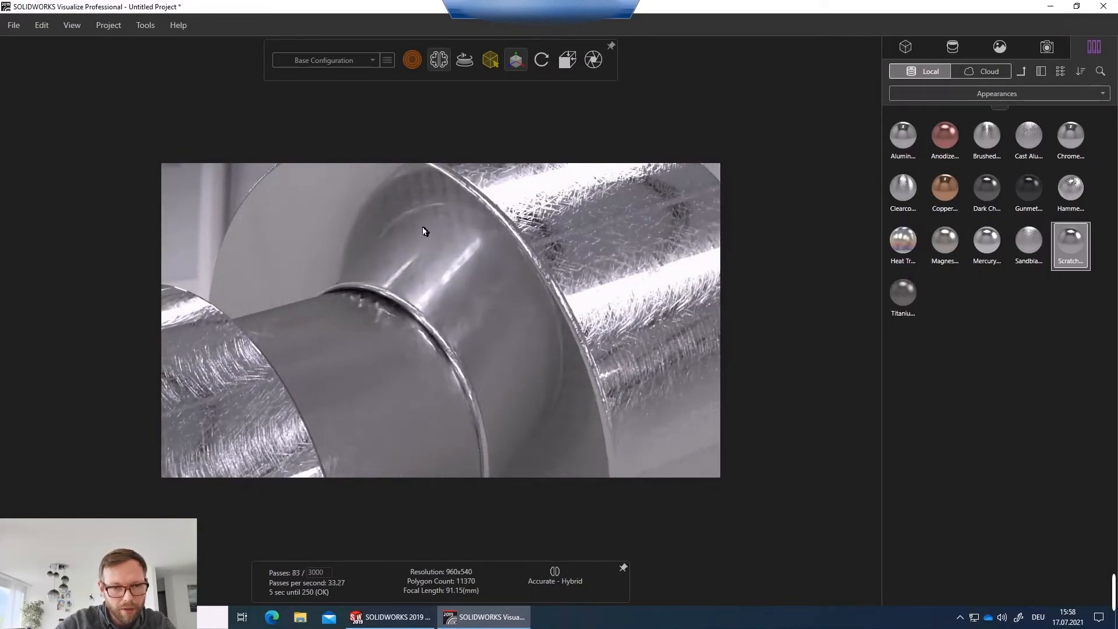
{"action": "left_click_drag", "start_coordinate": [551, 285], "coordinate": [529, 242]}
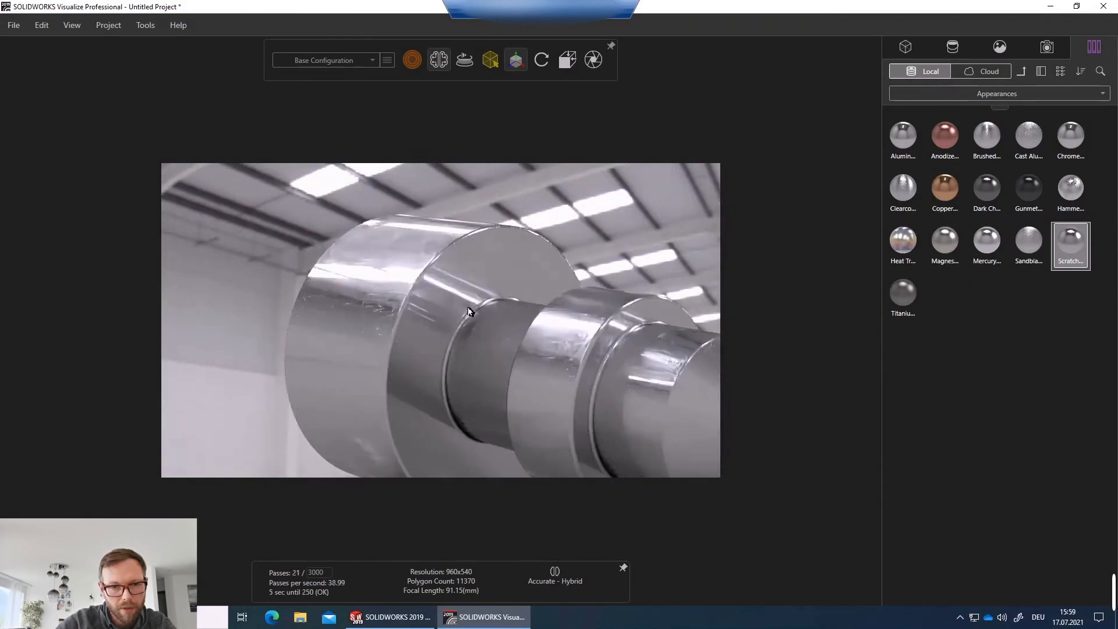
{"action": "left_click_drag", "start_coordinate": [654, 392], "coordinate": [312, 229]}
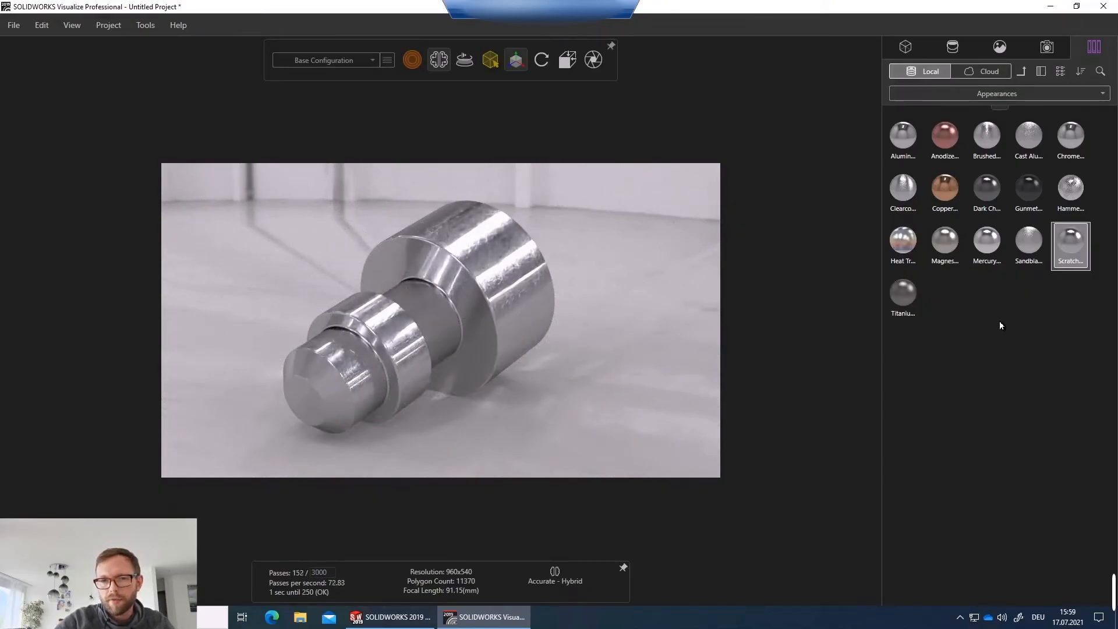
{"action": "left_click", "coordinate": [505, 269]}
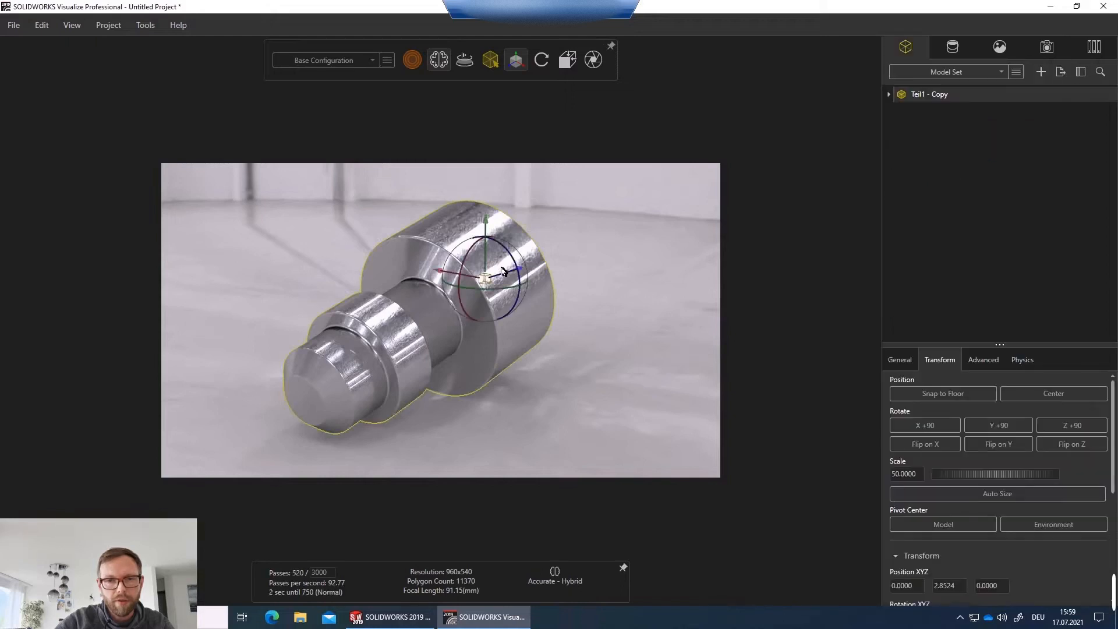
{"action": "mouse_move", "coordinate": [490, 60]}
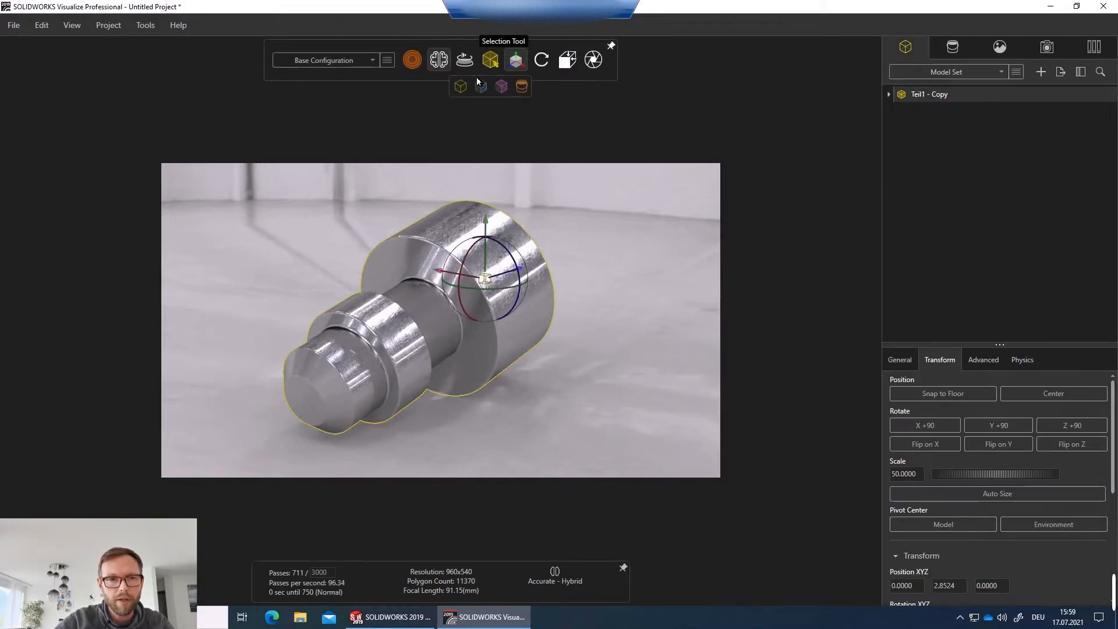
{"action": "left_click", "coordinate": [522, 87]}
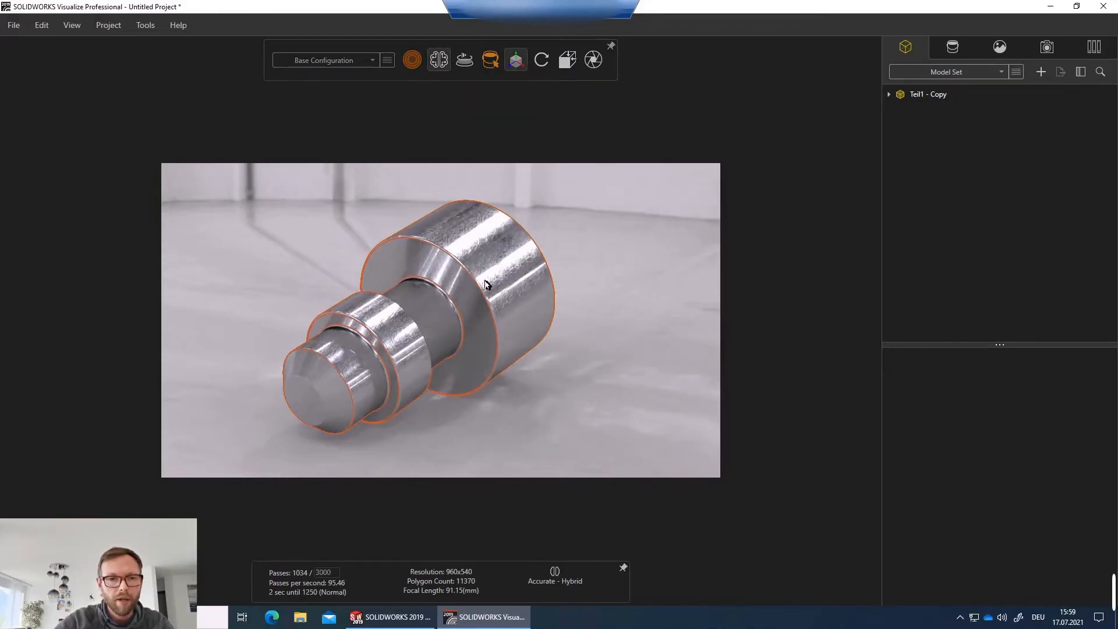
{"action": "left_click", "coordinate": [504, 284]}
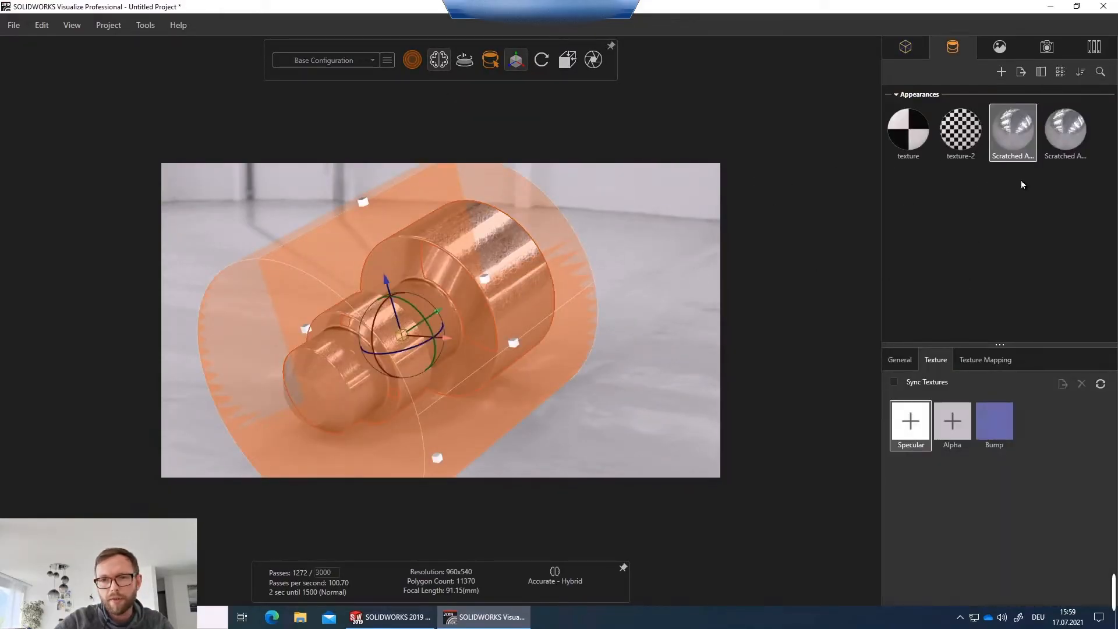
{"action": "left_click", "coordinate": [646, 331]}
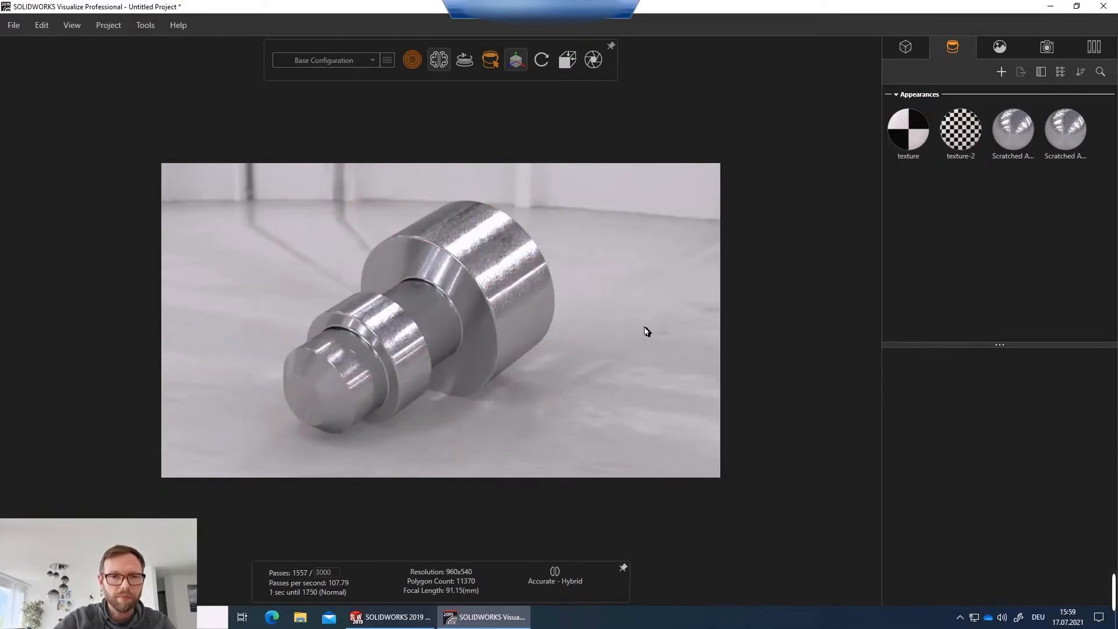
{"action": "left_click", "coordinate": [1011, 140]}
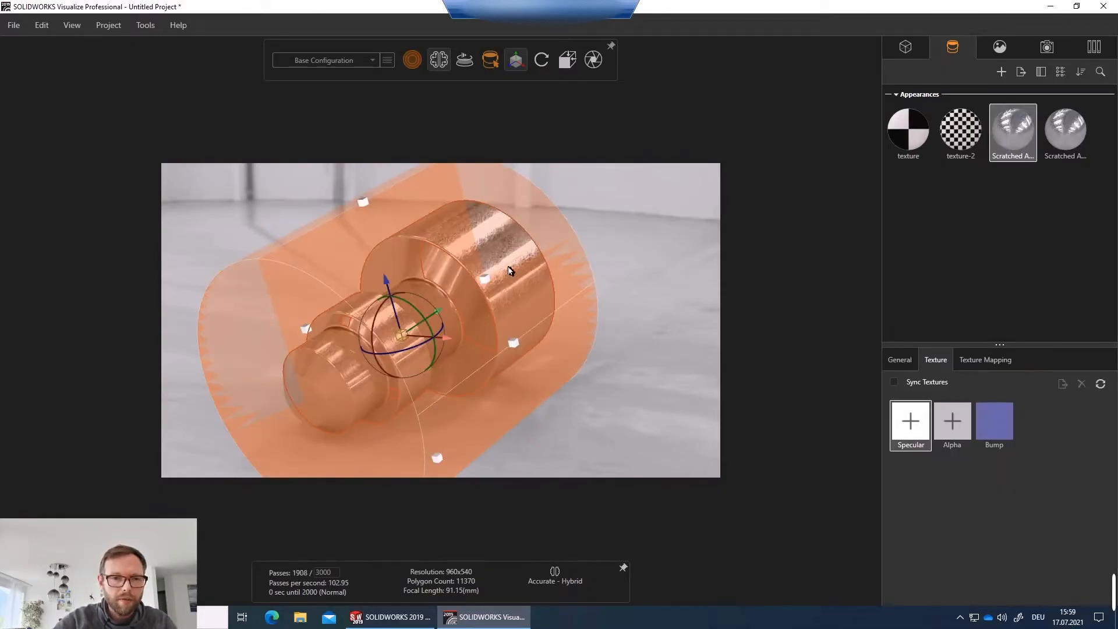
{"action": "left_click", "coordinate": [560, 288]}
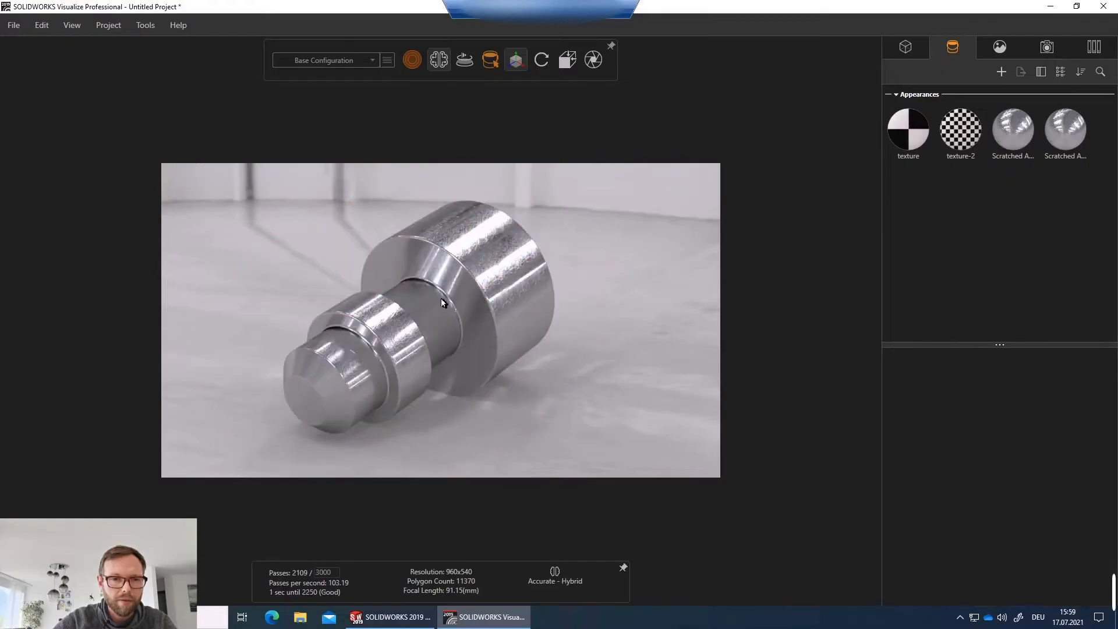
{"action": "left_click", "coordinate": [455, 294]}
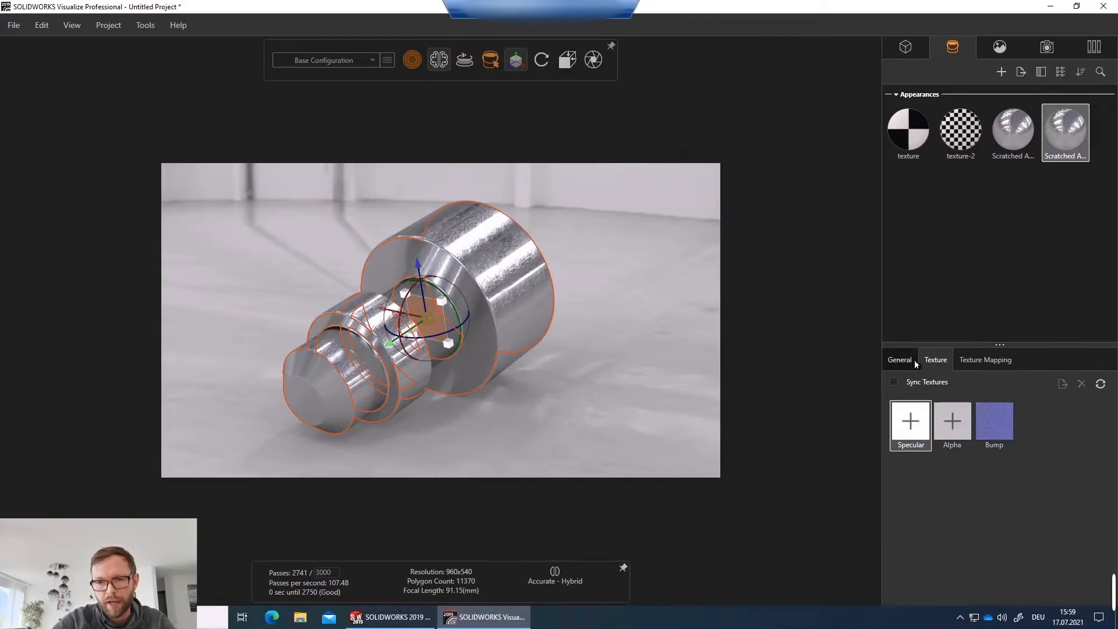
Load brushed-metal-texture final.jpg as the bump texture of the selected Scratched appearance.
{"action": "double_click", "coordinate": [998, 428]}
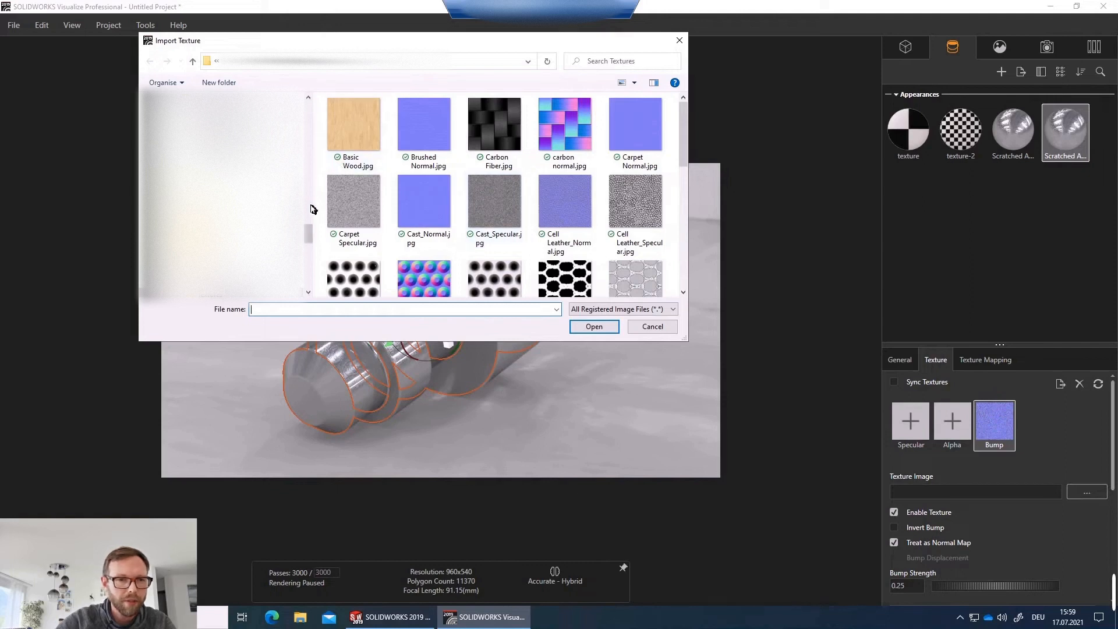
{"action": "left_click_drag", "start_coordinate": [308, 233], "coordinate": [317, 110]}
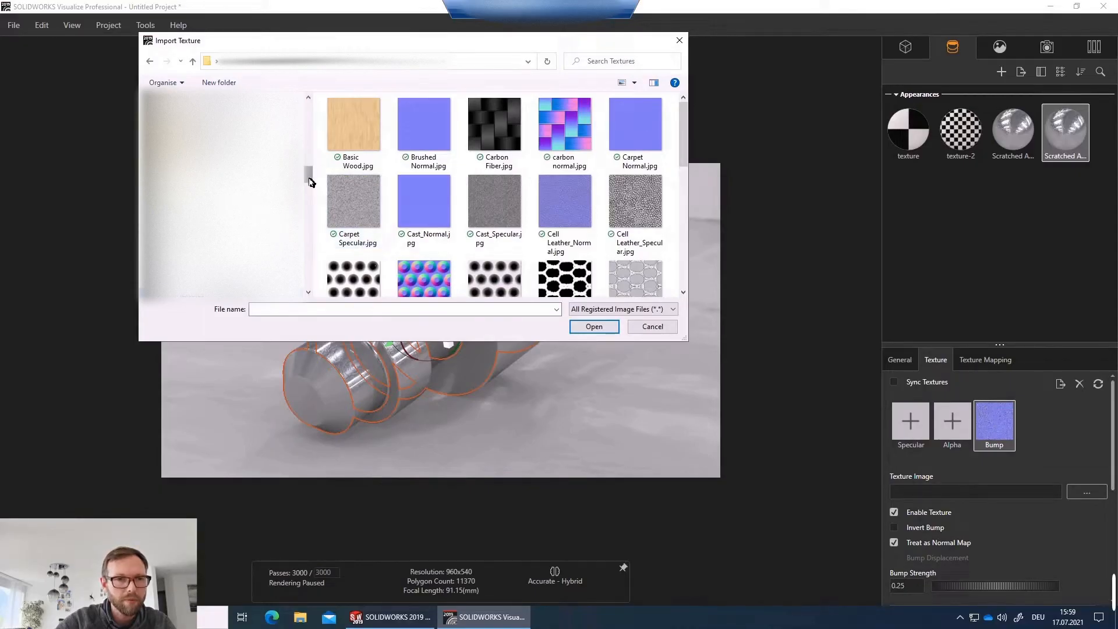
{"action": "left_click_drag", "start_coordinate": [308, 175], "coordinate": [312, 113]}
{"action": "left_click", "coordinate": [221, 227]}
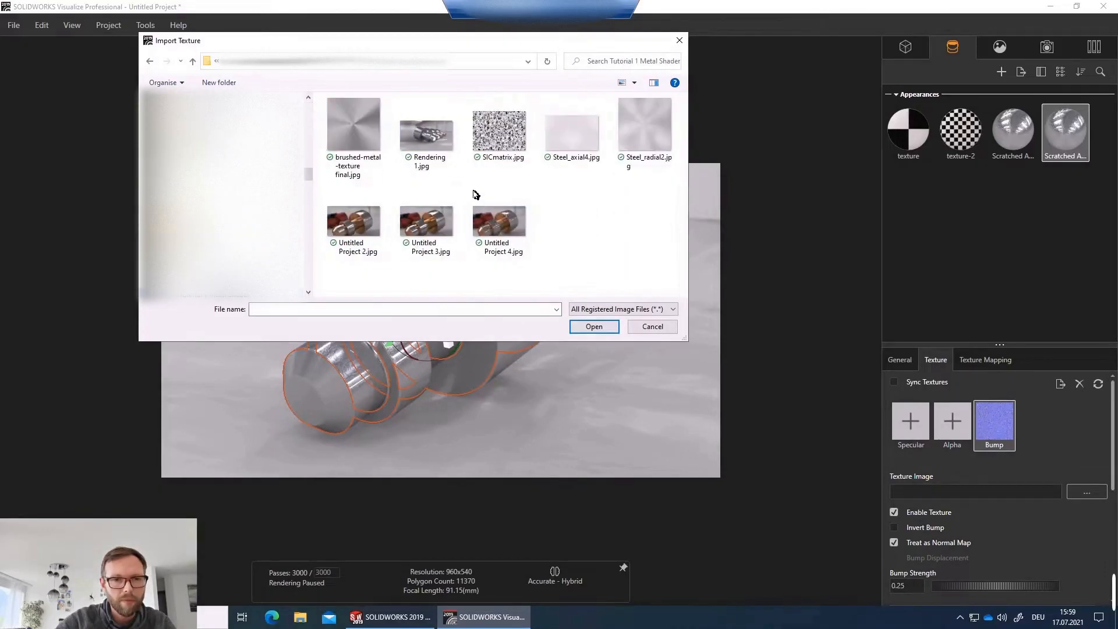
{"action": "left_click", "coordinate": [354, 135]}
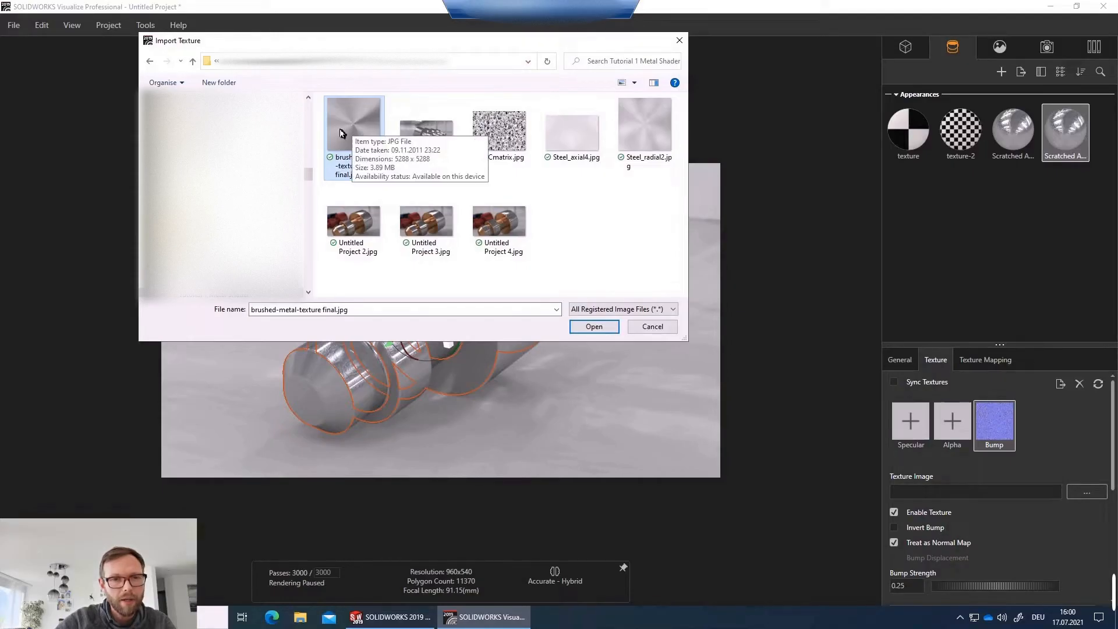
{"action": "double_click", "coordinate": [351, 130]}
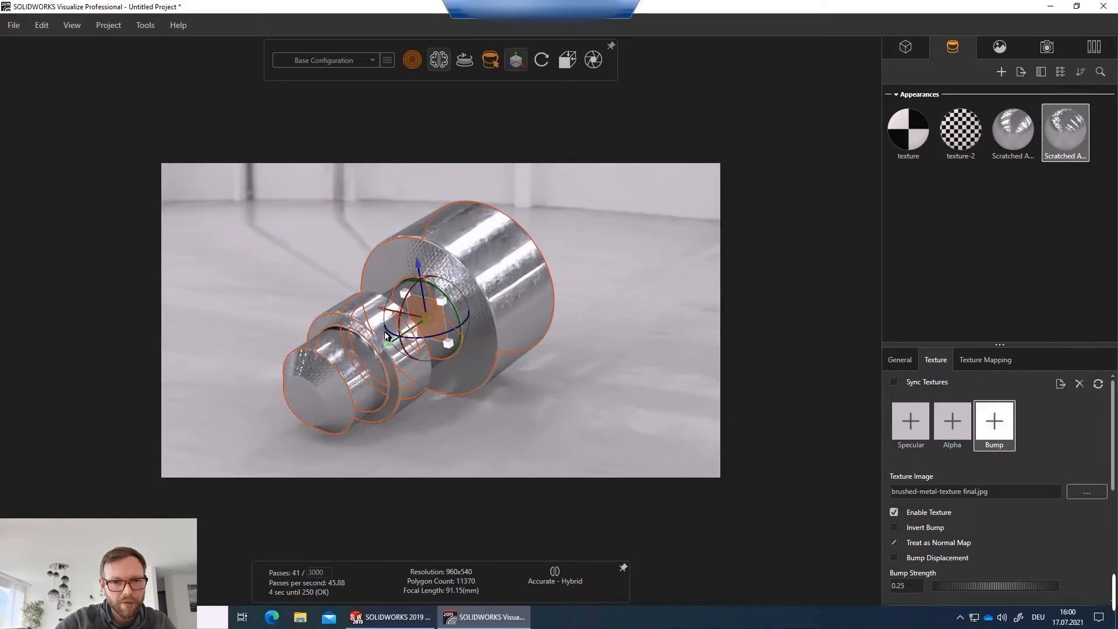
Zoom in close to inspect the bump texture on the selected Scratched appearance's surface.
{"action": "left_click_drag", "start_coordinate": [389, 340], "coordinate": [430, 293]}
{"action": "scroll", "coordinate": [408, 279], "scroll_direction": "up", "scroll_amount": 5}
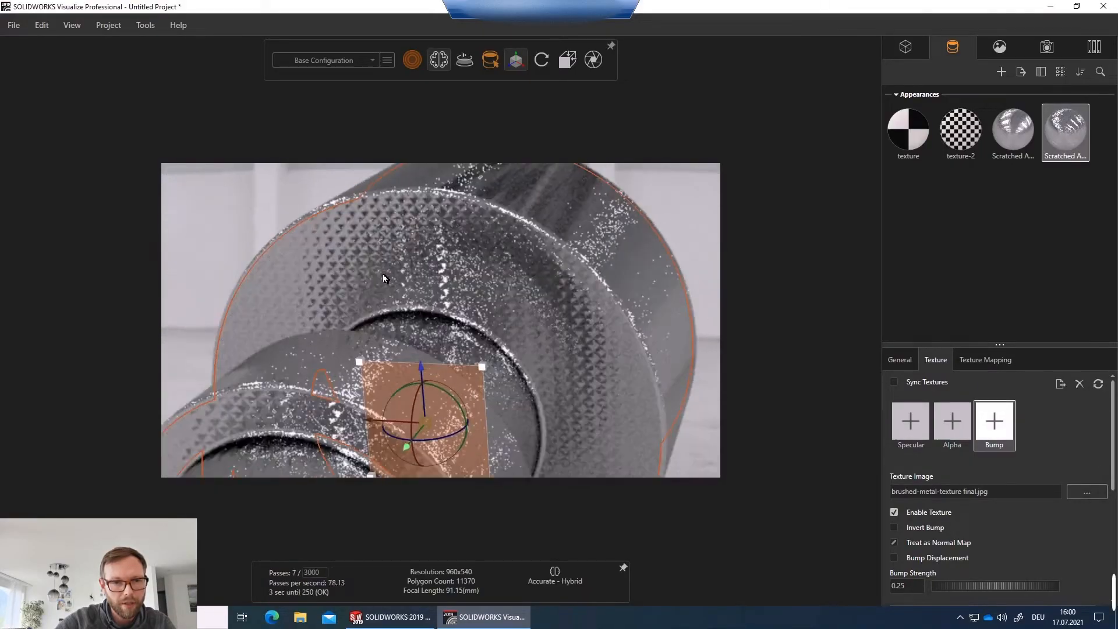
{"action": "scroll", "coordinate": [376, 256], "scroll_direction": "up", "scroll_amount": 5}
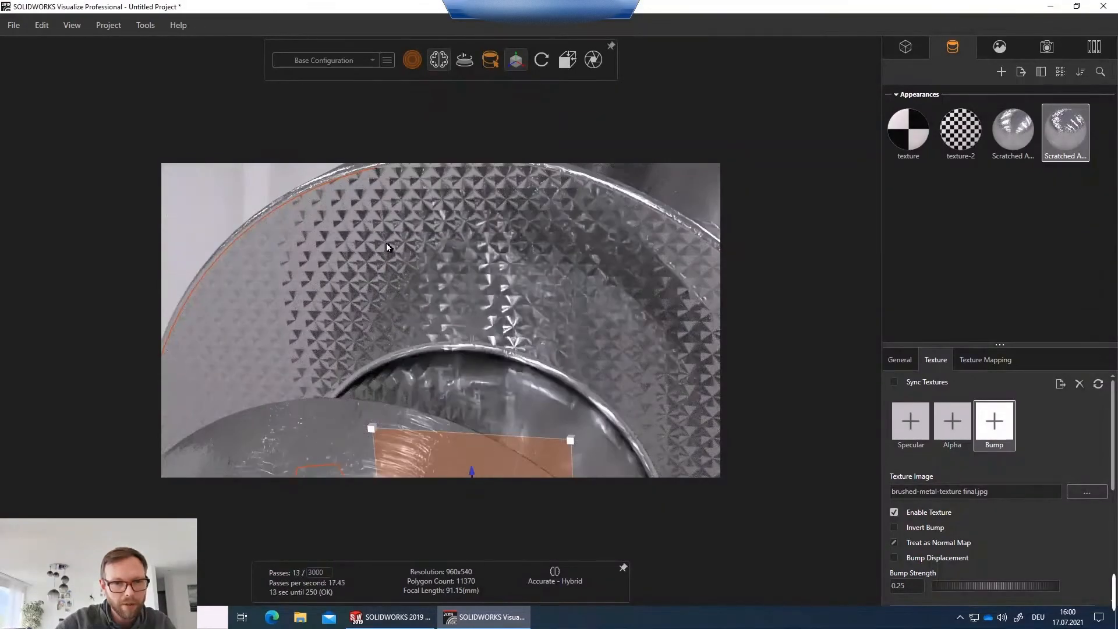
{"action": "scroll", "coordinate": [386, 246], "scroll_direction": "down", "scroll_amount": 2}
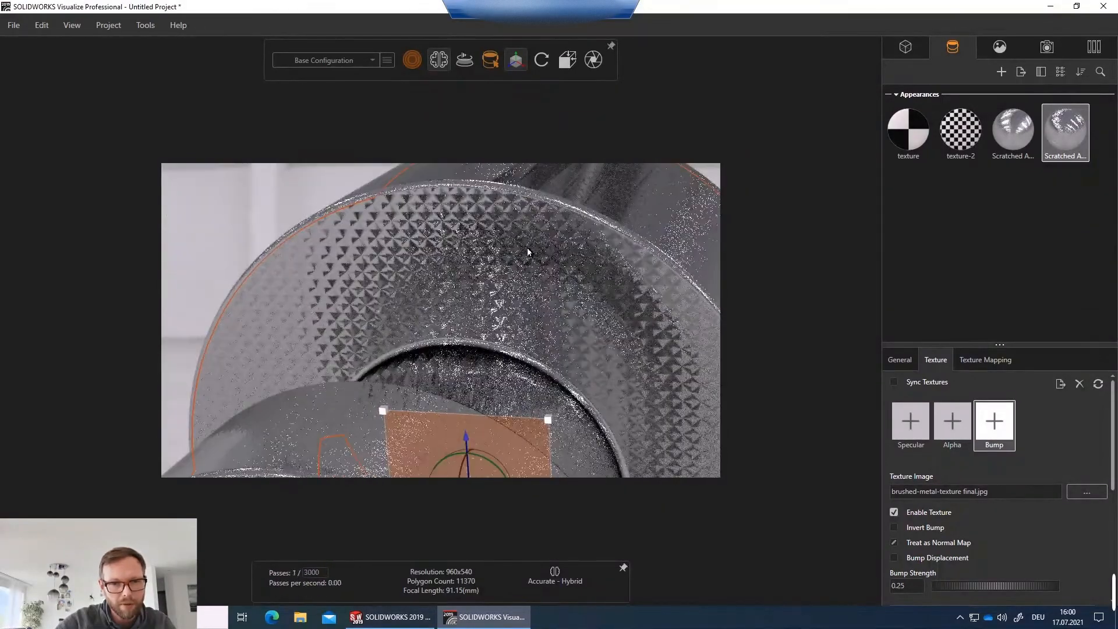
{"action": "scroll", "coordinate": [415, 258], "scroll_direction": "up", "scroll_amount": 5}
{"action": "scroll", "coordinate": [442, 268], "scroll_direction": "up", "scroll_amount": 6}
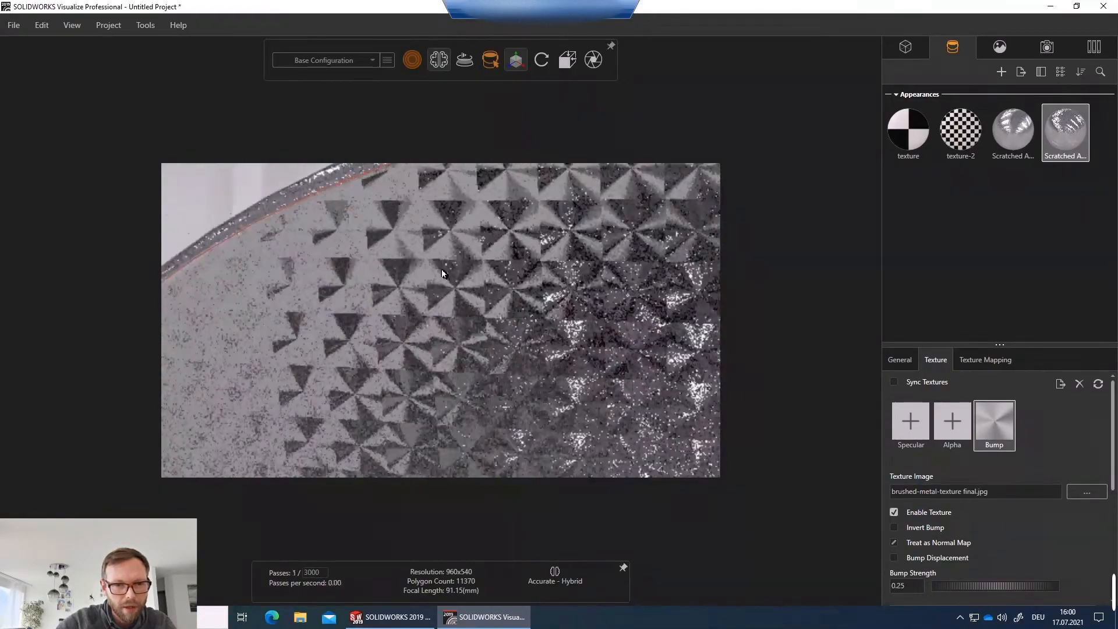
{"action": "scroll", "coordinate": [458, 285], "scroll_direction": "up", "scroll_amount": 2}
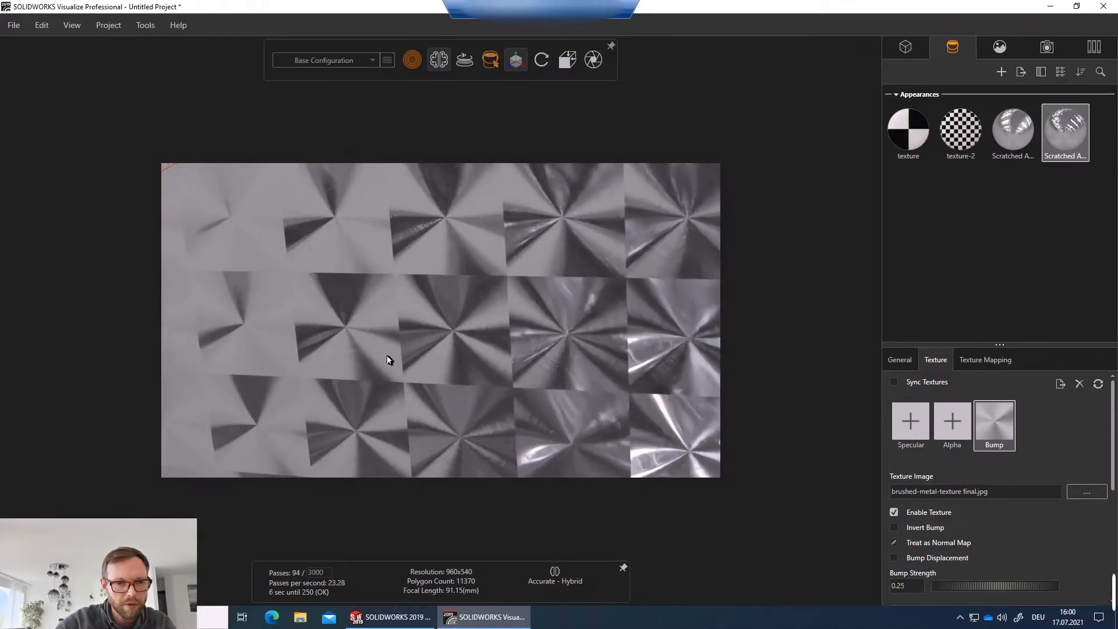
{"action": "scroll", "coordinate": [389, 359], "scroll_direction": "down", "scroll_amount": 10}
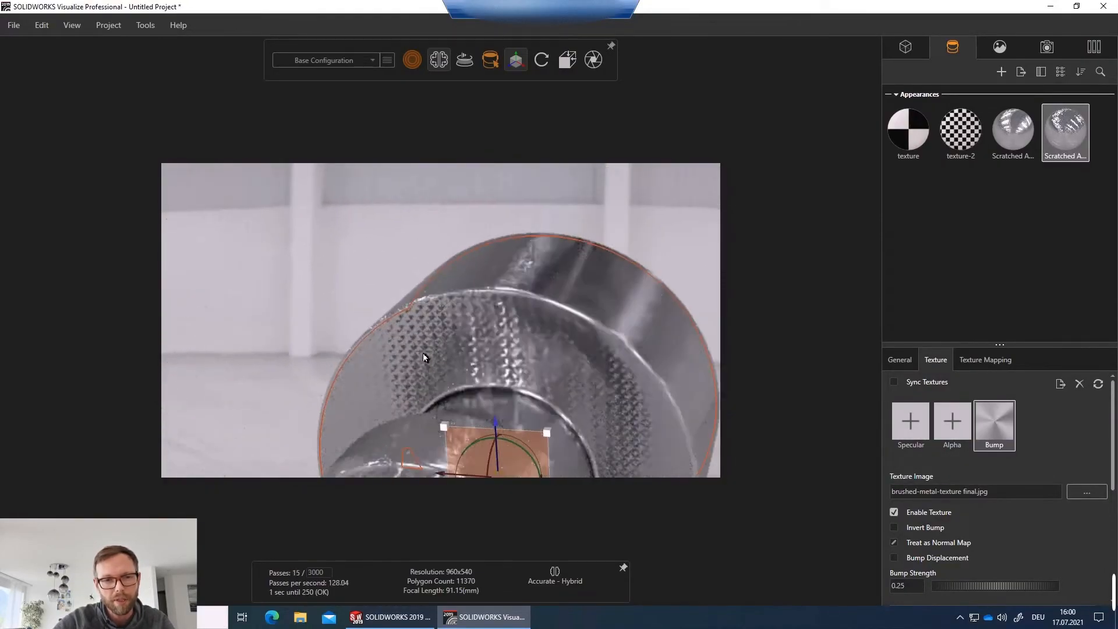
{"action": "scroll", "coordinate": [456, 352], "scroll_direction": "down", "scroll_amount": 6}
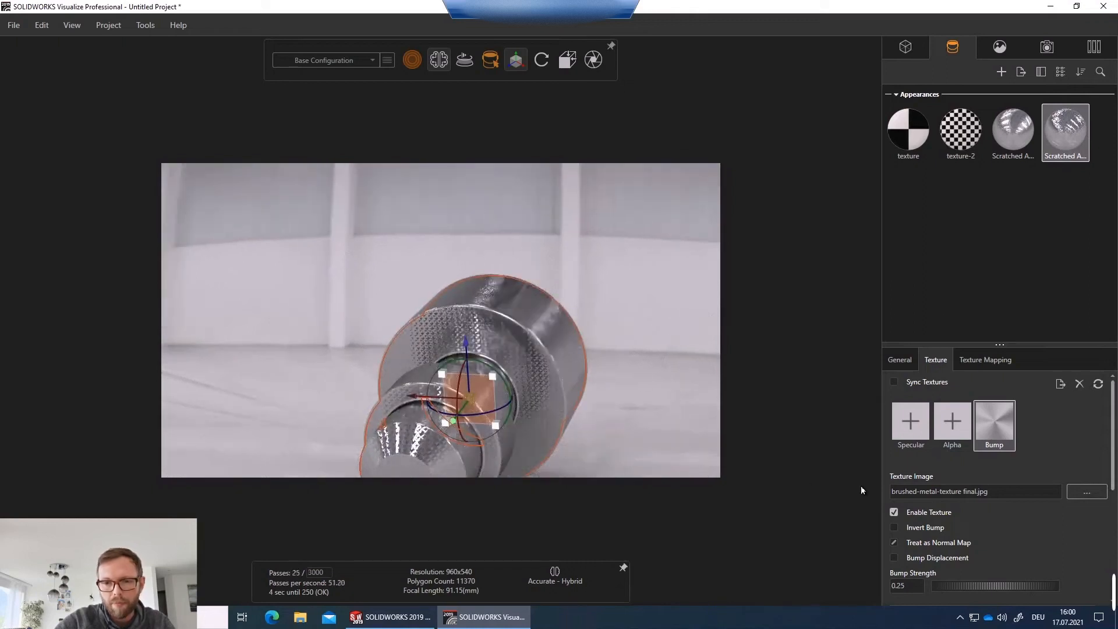
{"action": "scroll", "coordinate": [1055, 430], "scroll_direction": "down", "scroll_amount": 4}
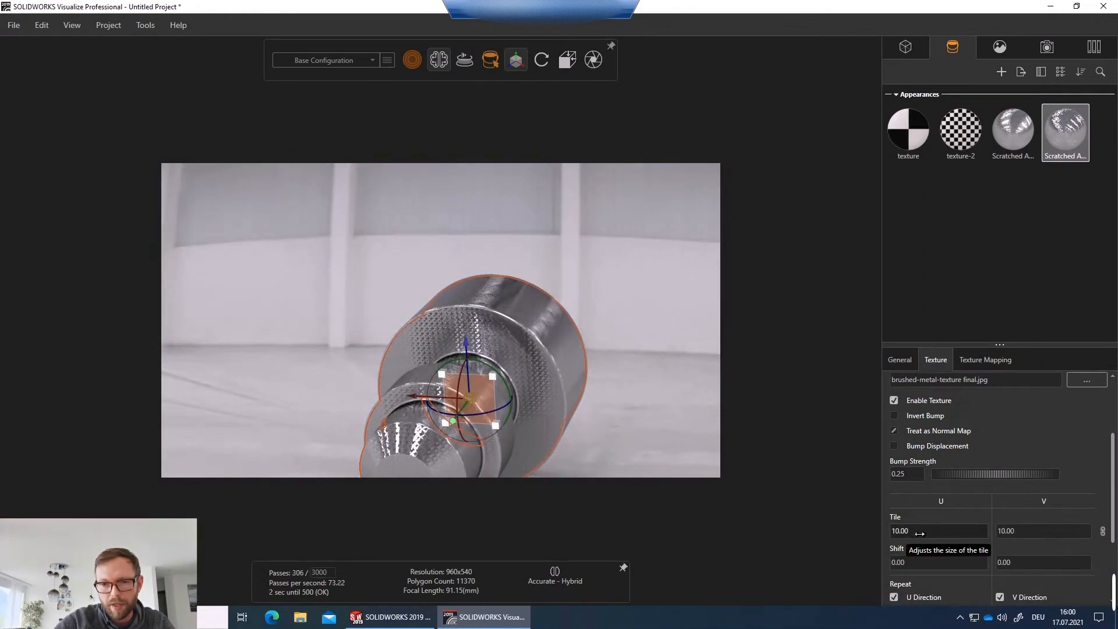
Enable Sync Textures and set the bump texture's tile to 1.00 in both directions.
{"action": "scroll", "coordinate": [1008, 476], "scroll_direction": "up", "scroll_amount": 4}
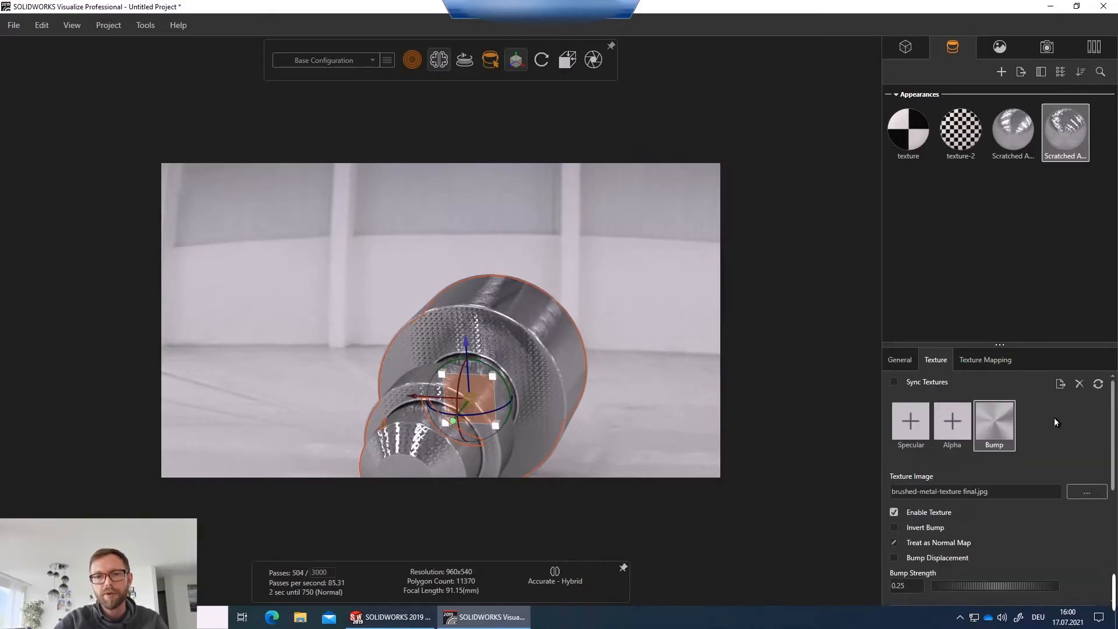
{"action": "left_click", "coordinate": [894, 383]}
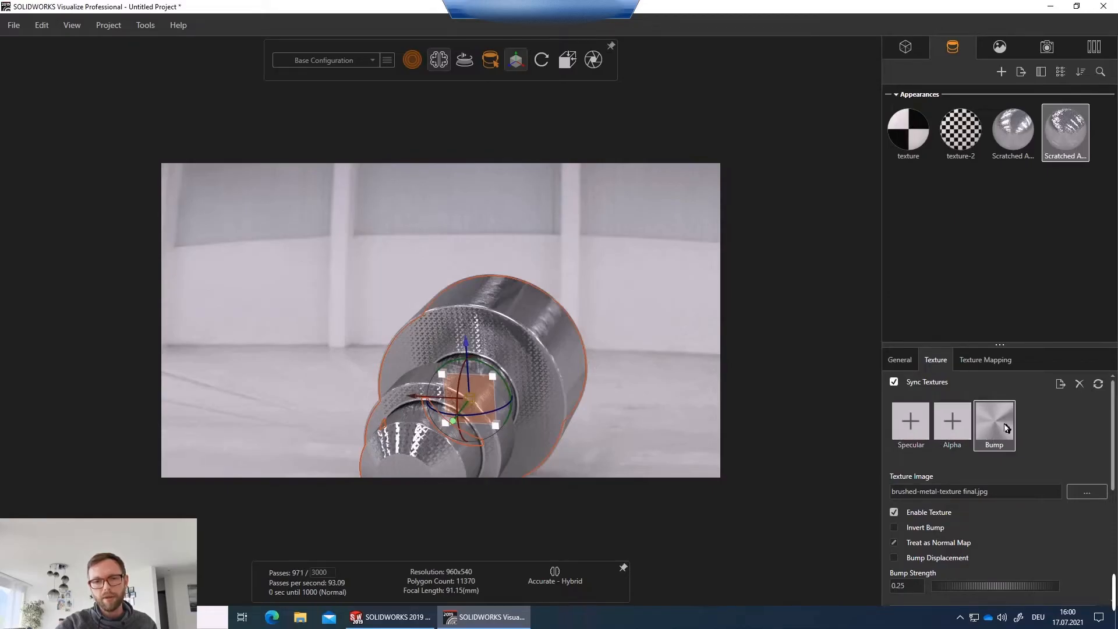
{"action": "scroll", "coordinate": [1069, 439], "scroll_direction": "down", "scroll_amount": 3}
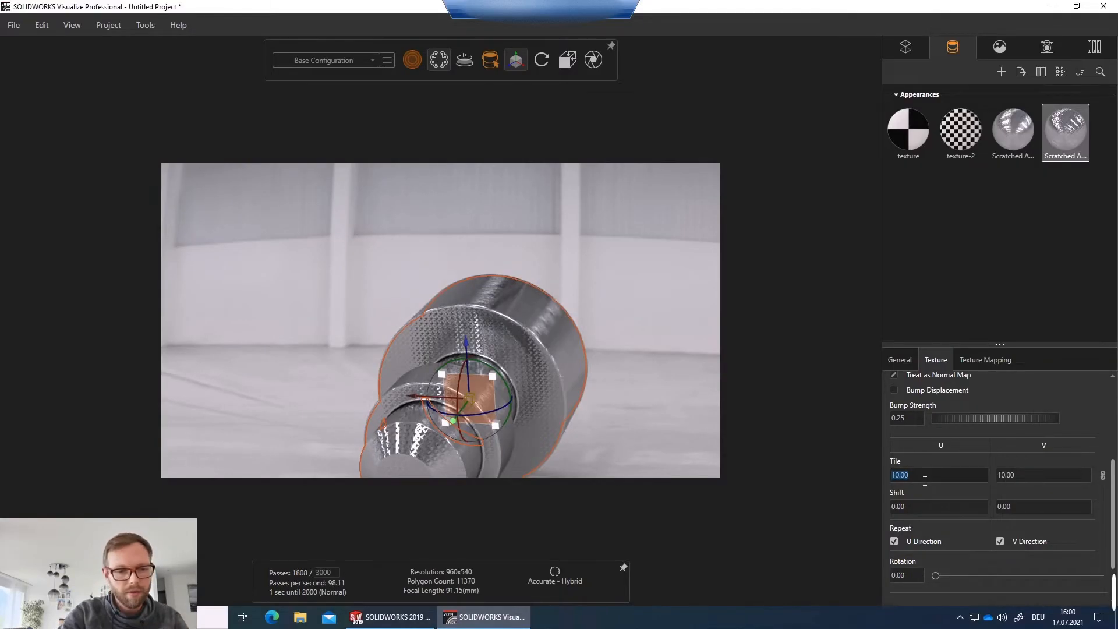
{"action": "type", "text": "1"}
{"action": "key", "text": "Tab"}
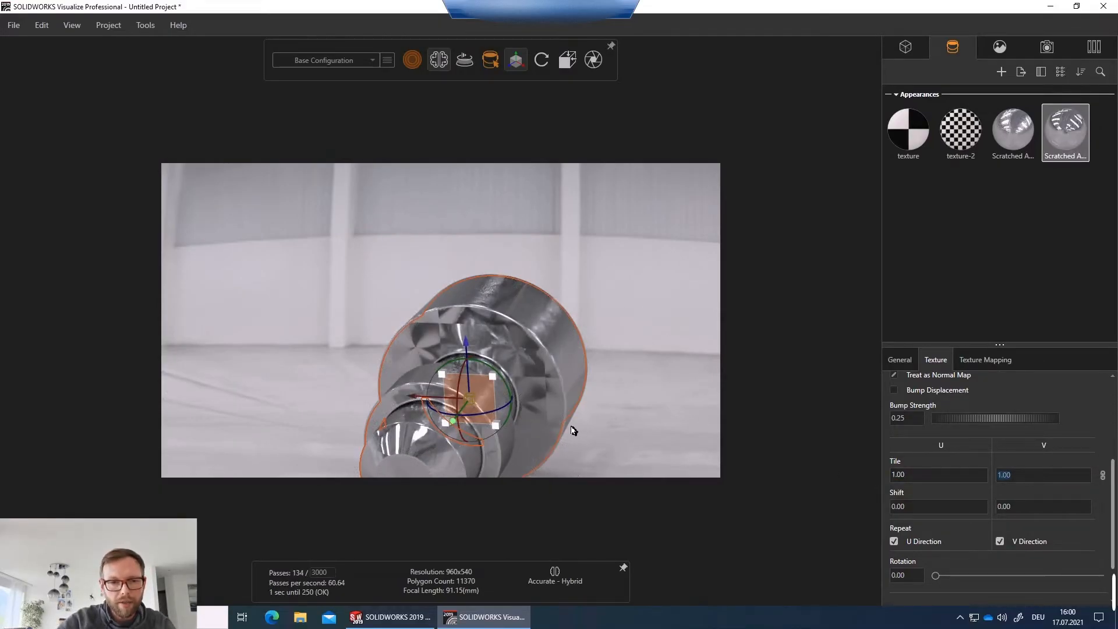
Fit the planar texture mapping of the second Scratched appearance to the part.
{"action": "middle_click_drag", "start_coordinate": [573, 427], "coordinate": [584, 373]}
{"action": "scroll", "coordinate": [416, 350], "scroll_direction": "up", "scroll_amount": 3}
{"action": "scroll", "coordinate": [416, 353], "scroll_direction": "up", "scroll_amount": 2}
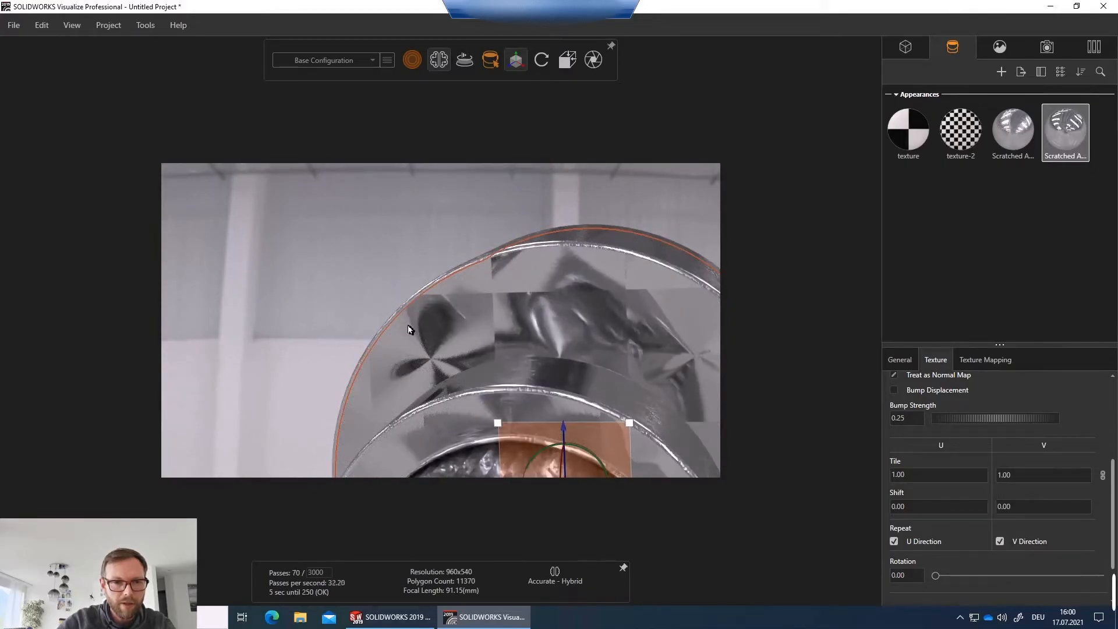
{"action": "left_click", "coordinate": [995, 361]}
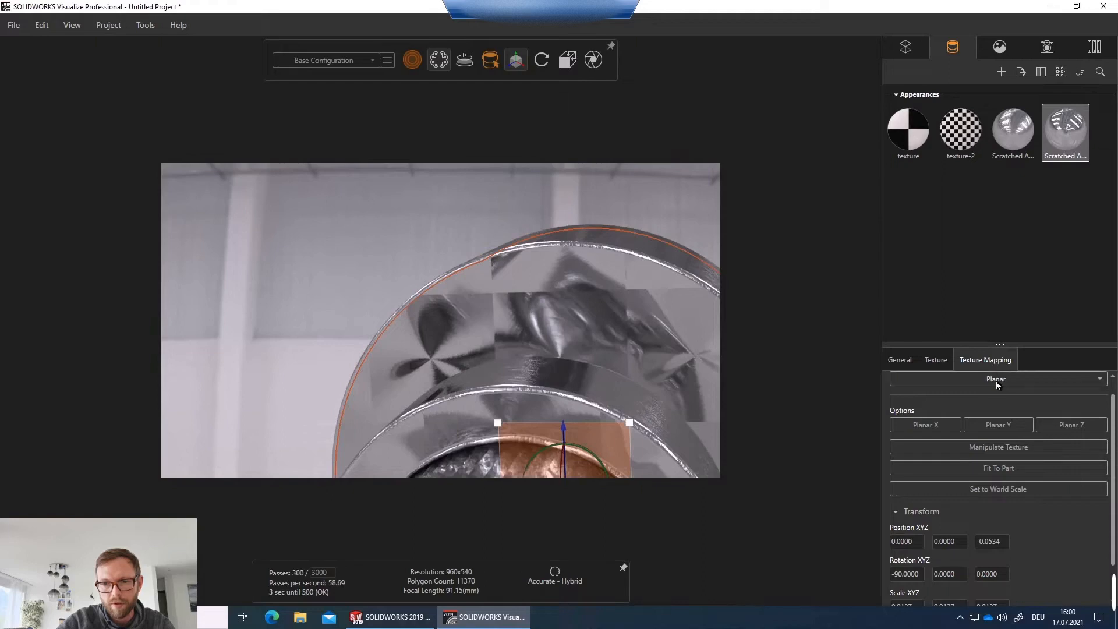
{"action": "left_click_drag", "start_coordinate": [646, 353], "coordinate": [657, 395]}
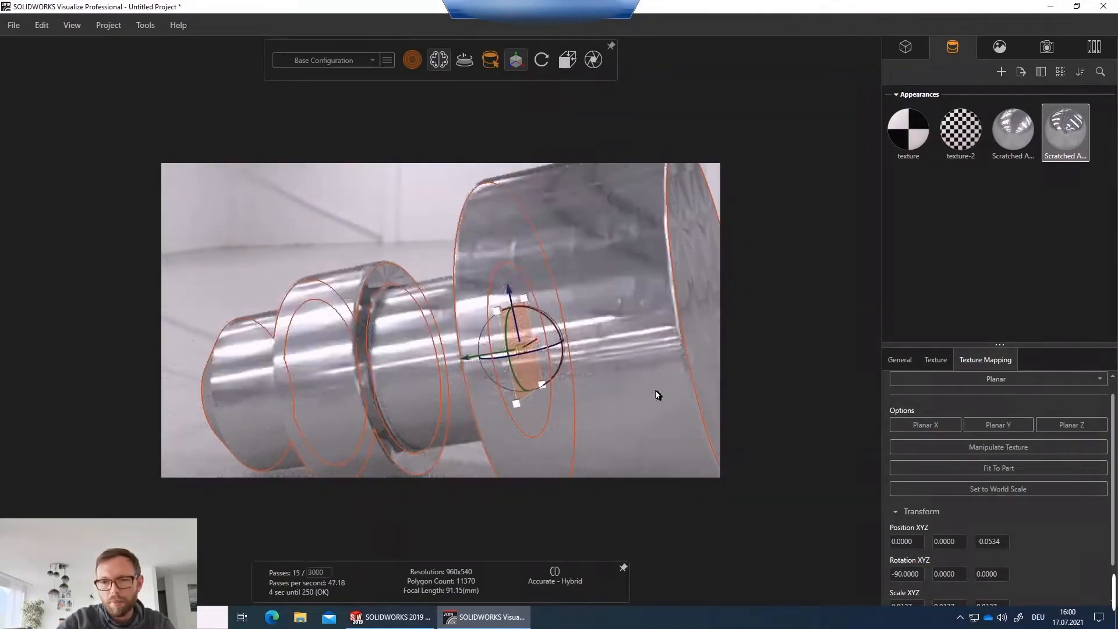
{"action": "left_click", "coordinate": [1001, 471]}
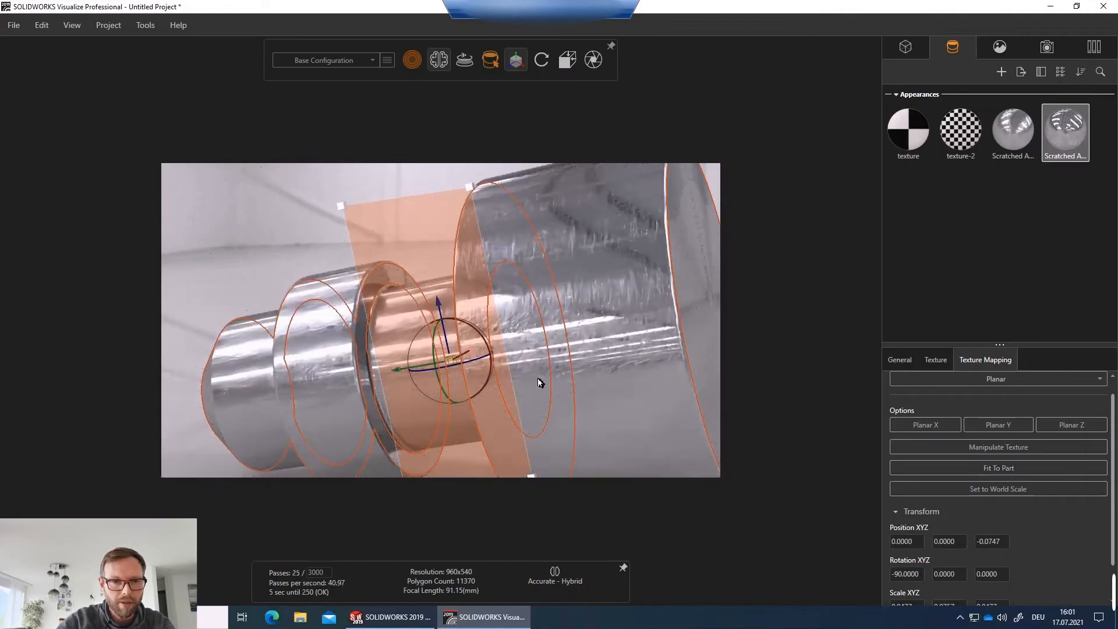
Select the first Scratched appearance on the shaft and load Steel_axial4.jpg as its bump texture.
{"action": "left_click_drag", "start_coordinate": [604, 364], "coordinate": [807, 352]}
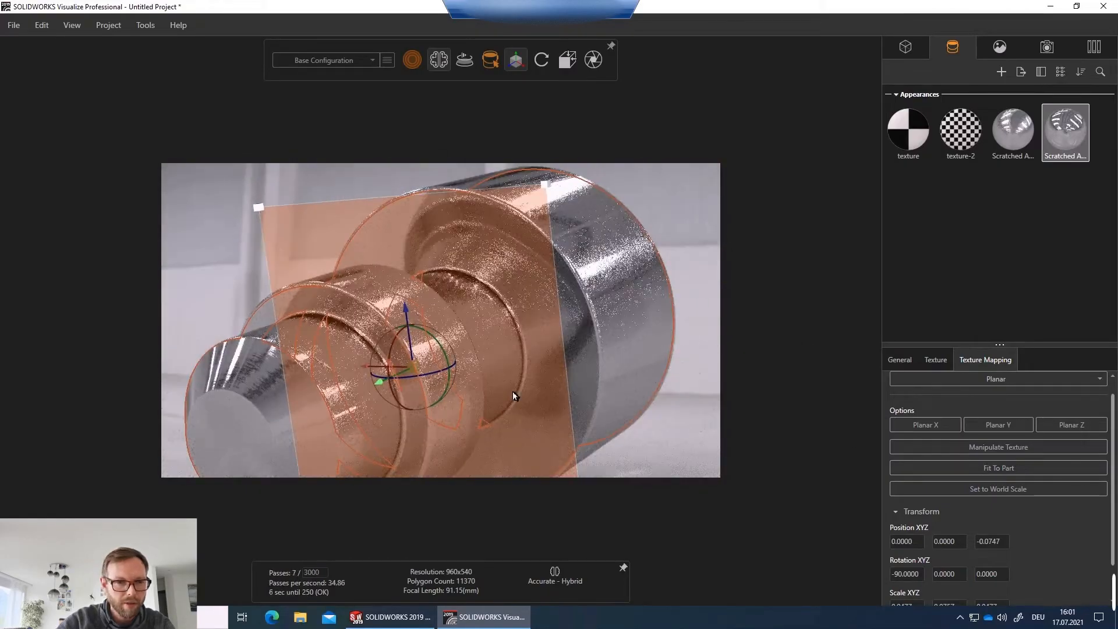
{"action": "left_click_drag", "start_coordinate": [259, 412], "coordinate": [345, 382]}
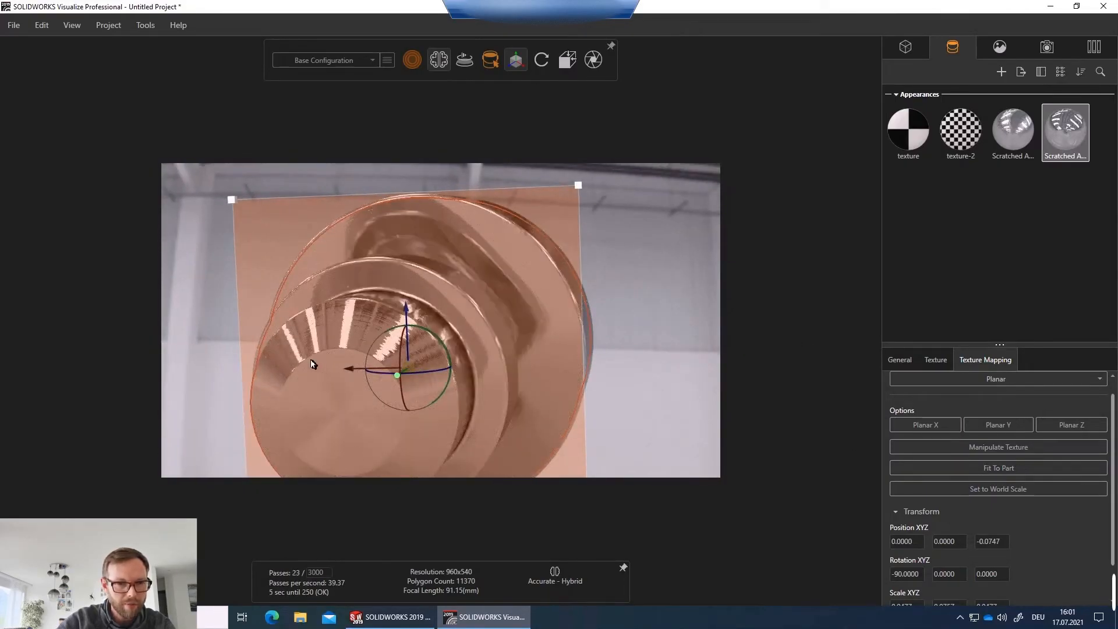
{"action": "left_click", "coordinate": [238, 367]}
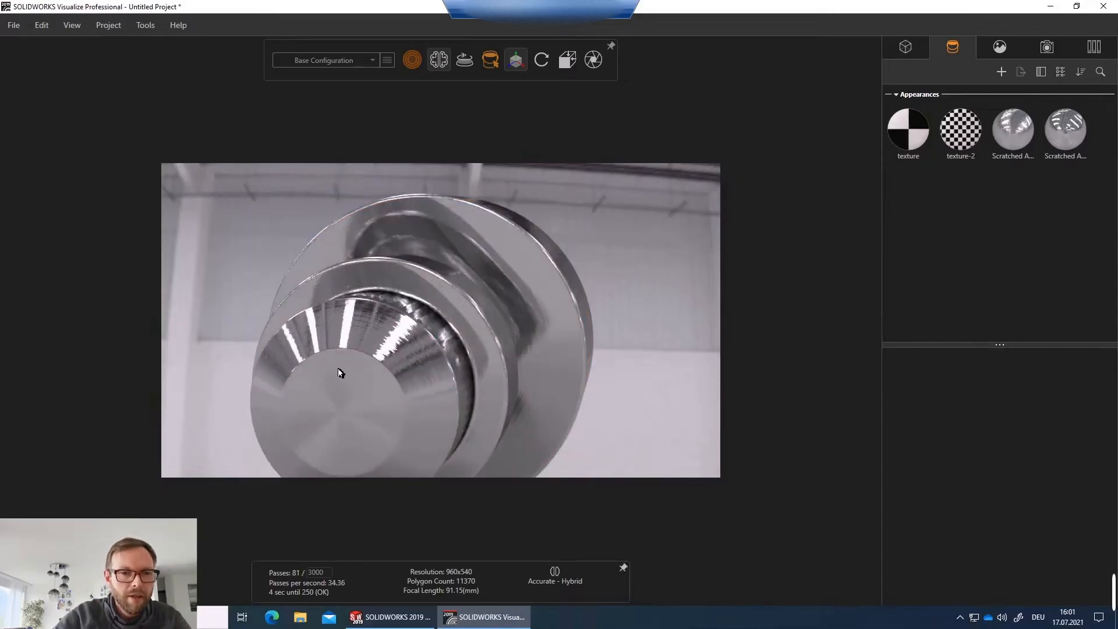
{"action": "left_click_drag", "start_coordinate": [350, 358], "coordinate": [649, 387]}
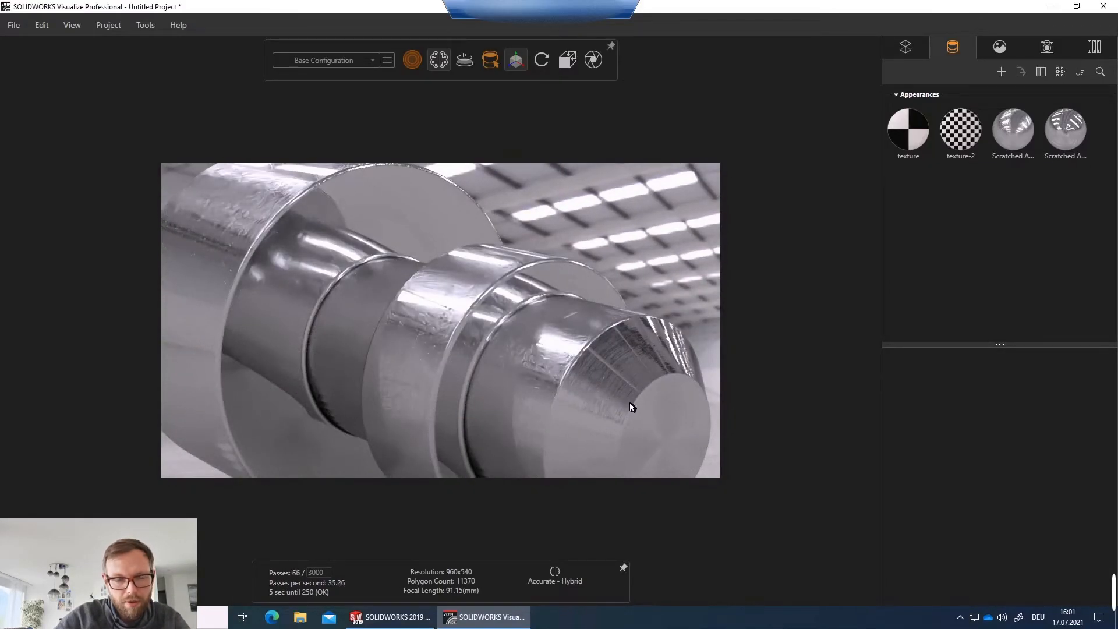
{"action": "left_click_drag", "start_coordinate": [499, 367], "coordinate": [349, 312]}
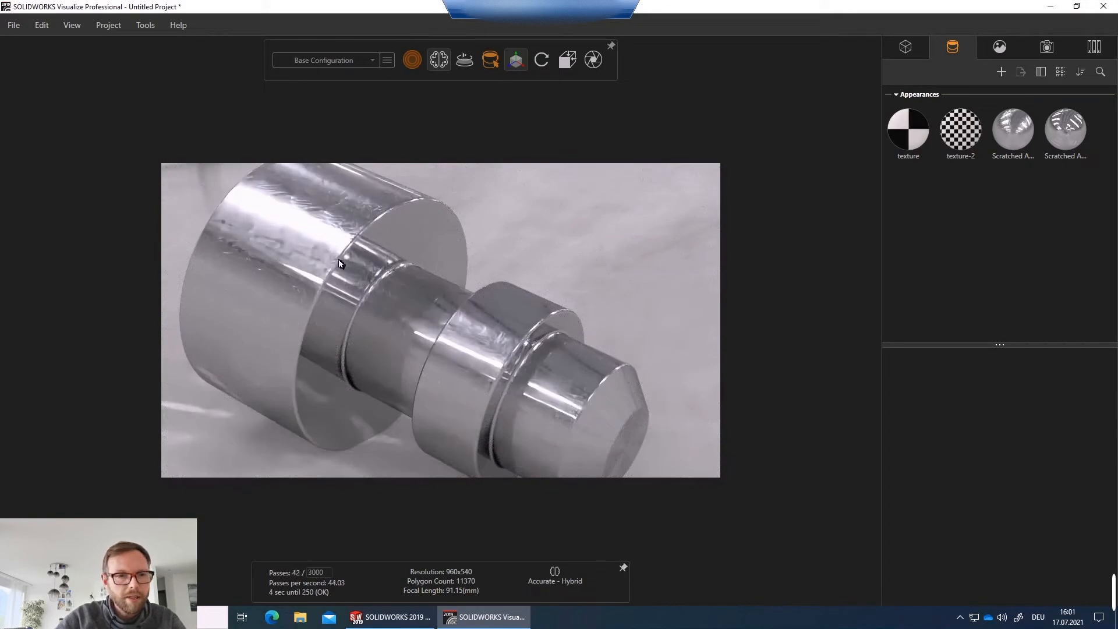
{"action": "left_click", "coordinate": [278, 261]}
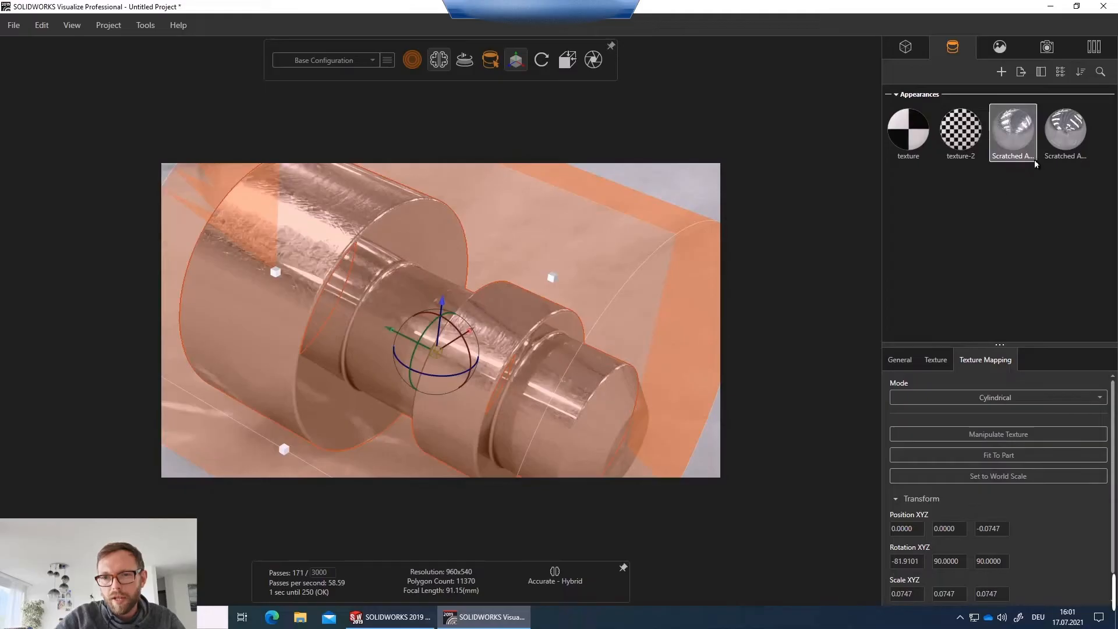
{"action": "left_click", "coordinate": [931, 364]}
{"action": "left_click", "coordinate": [969, 359]}
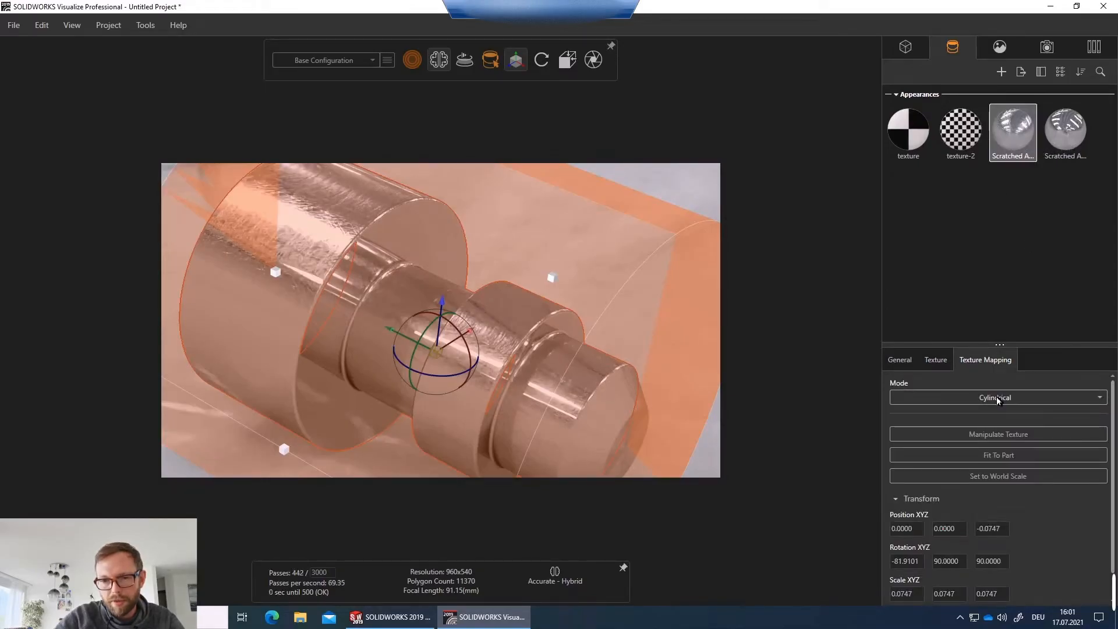
{"action": "left_click", "coordinate": [936, 360]}
{"action": "left_click", "coordinate": [1001, 432]}
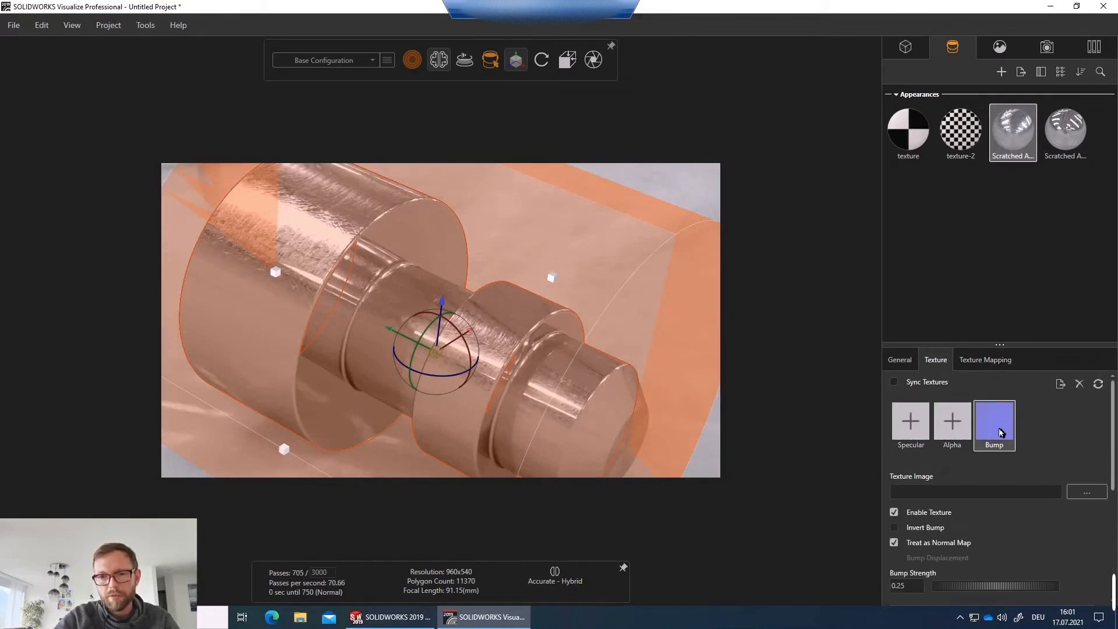
{"action": "left_click", "coordinate": [1001, 431]}
{"action": "left_click", "coordinate": [361, 144]}
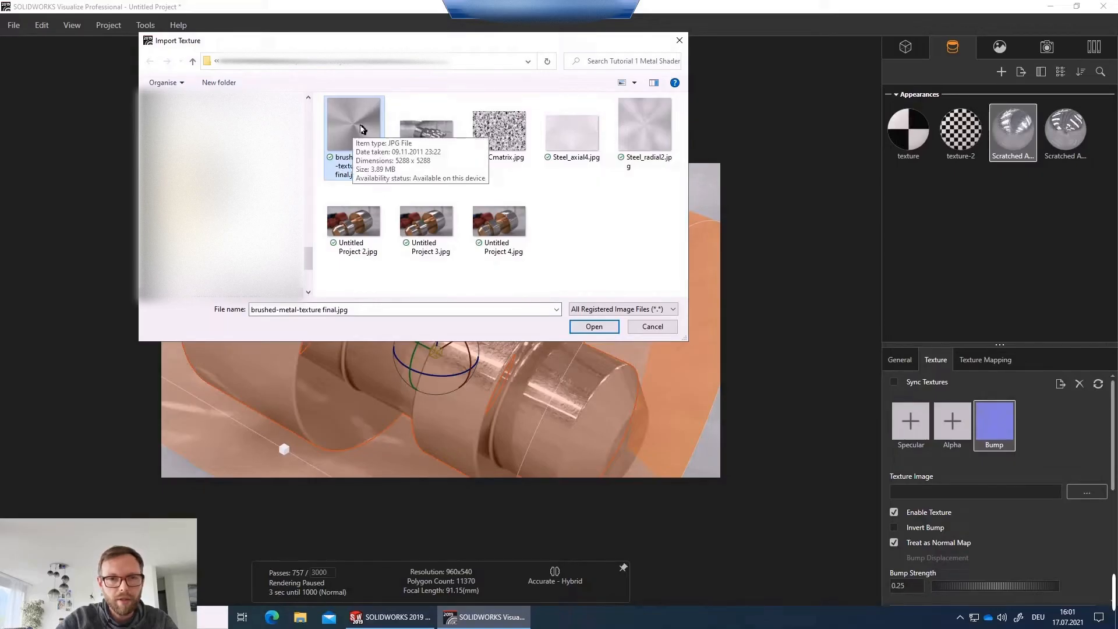
{"action": "left_click", "coordinate": [569, 146]}
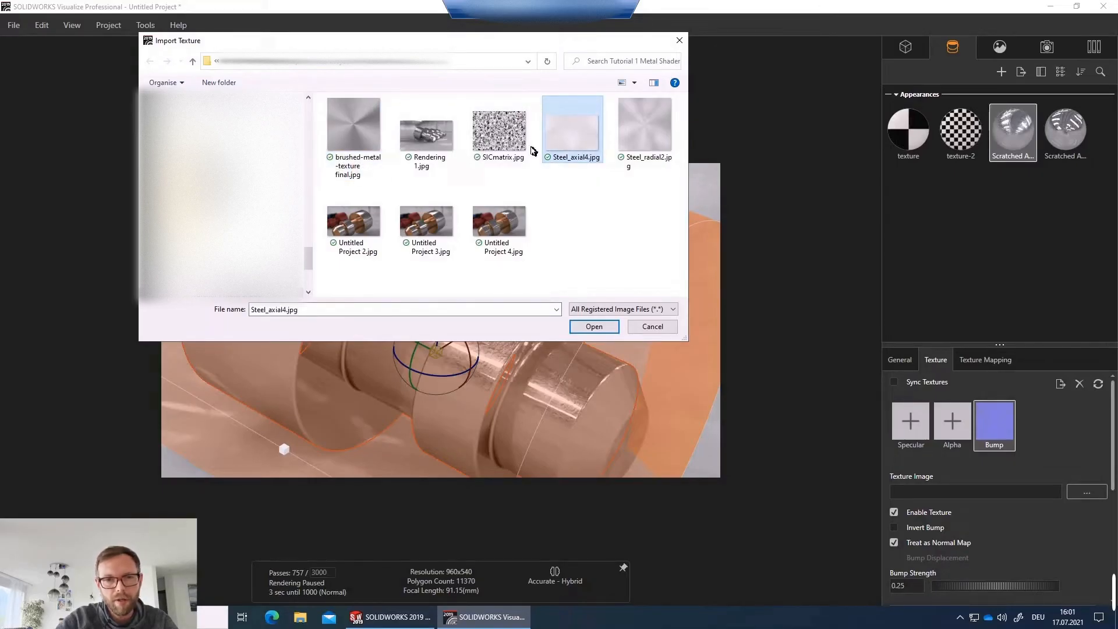
{"action": "double_click", "coordinate": [580, 136]}
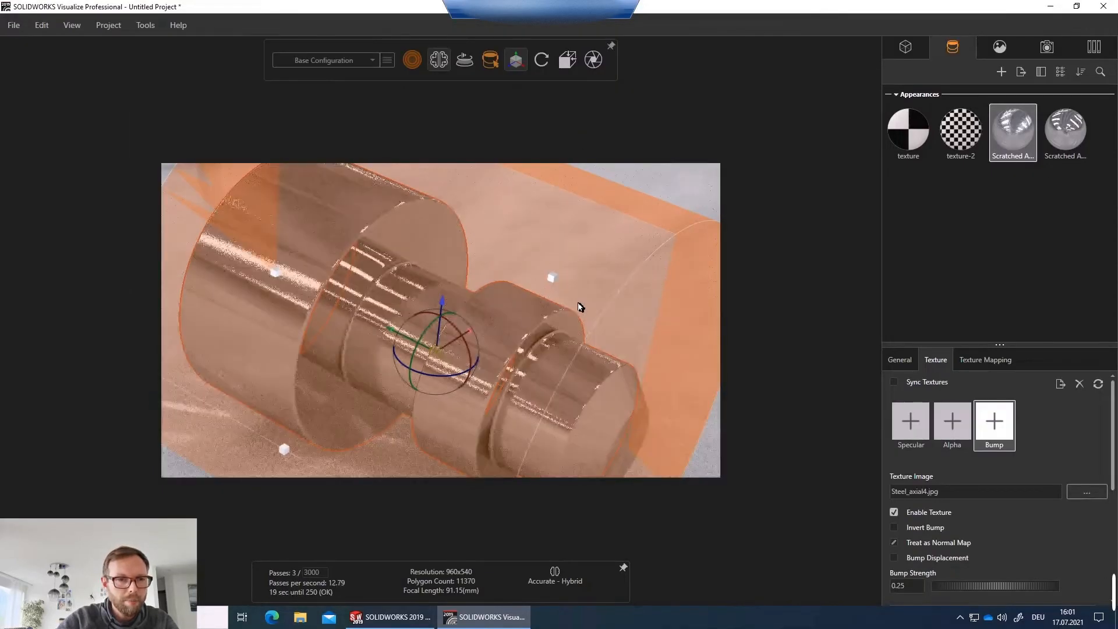
Enable Sync Textures for the first Scratched appearance's bump texture and view the whole shaft.
{"action": "left_click", "coordinate": [655, 191]}
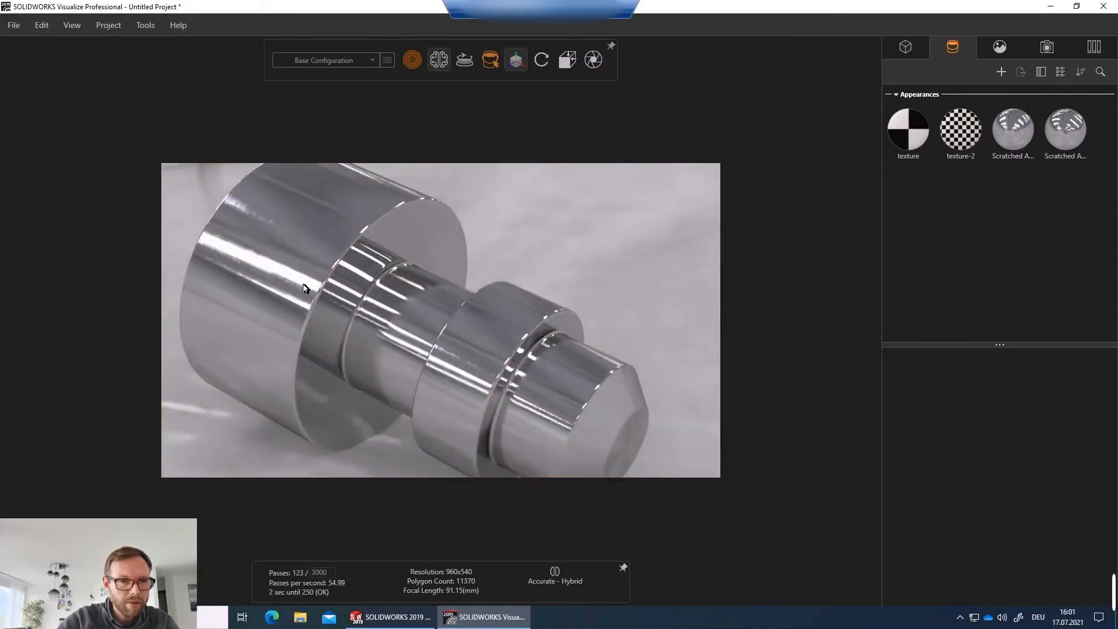
{"action": "scroll", "coordinate": [266, 284], "scroll_direction": "up", "scroll_amount": 4}
{"action": "scroll", "coordinate": [417, 291], "scroll_direction": "up", "scroll_amount": 3}
{"action": "middle_click_drag", "start_coordinate": [485, 285], "coordinate": [415, 305]}
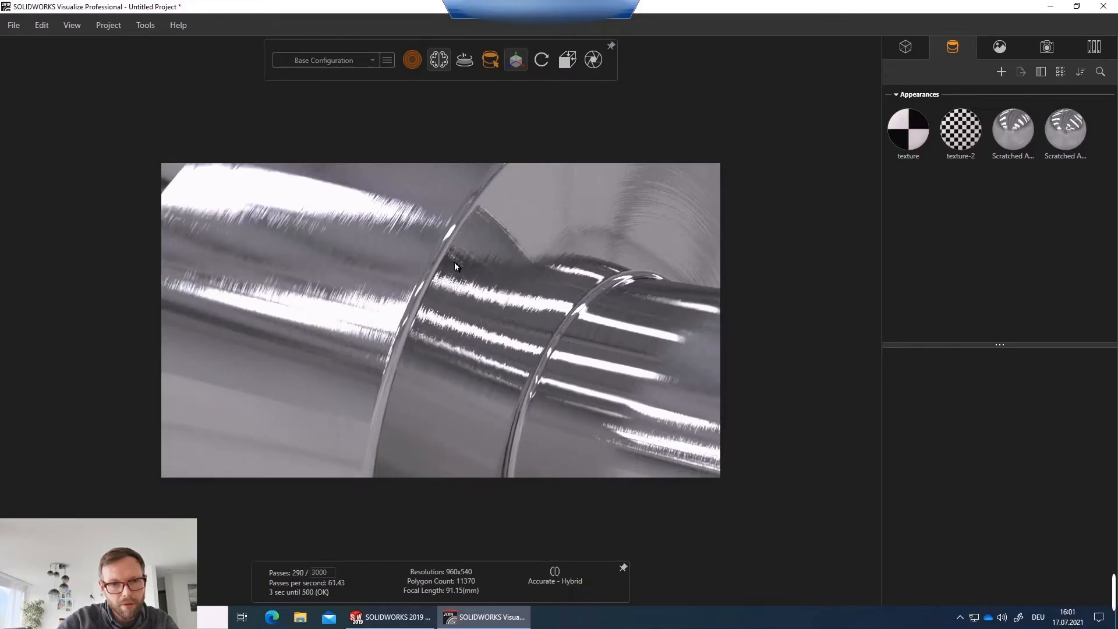
{"action": "scroll", "coordinate": [437, 312], "scroll_direction": "down", "scroll_amount": 4}
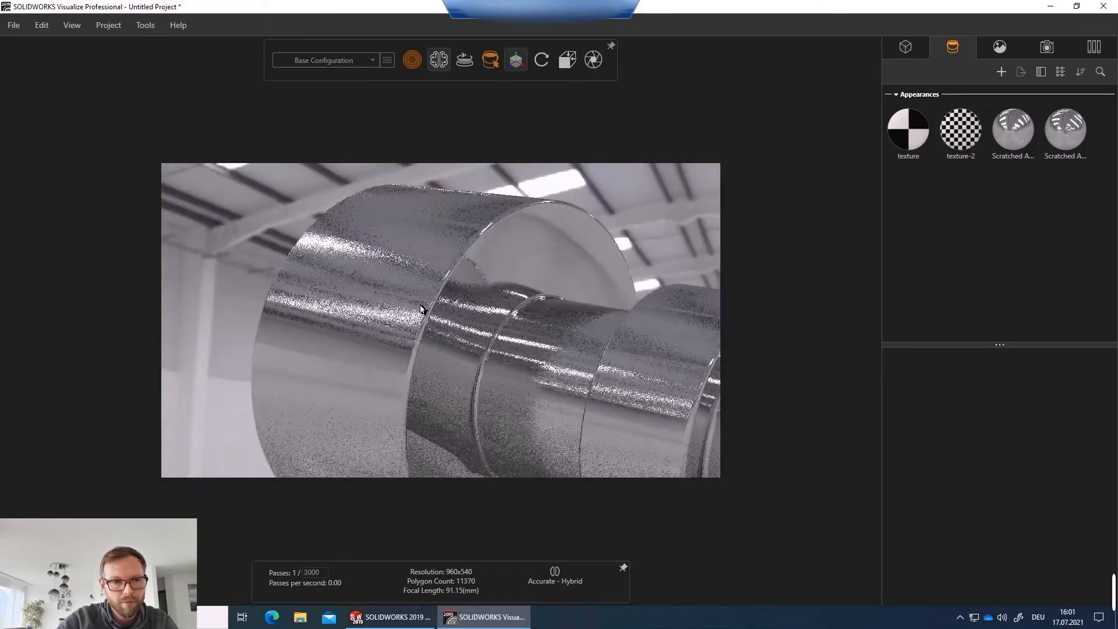
{"action": "left_click", "coordinate": [382, 281]}
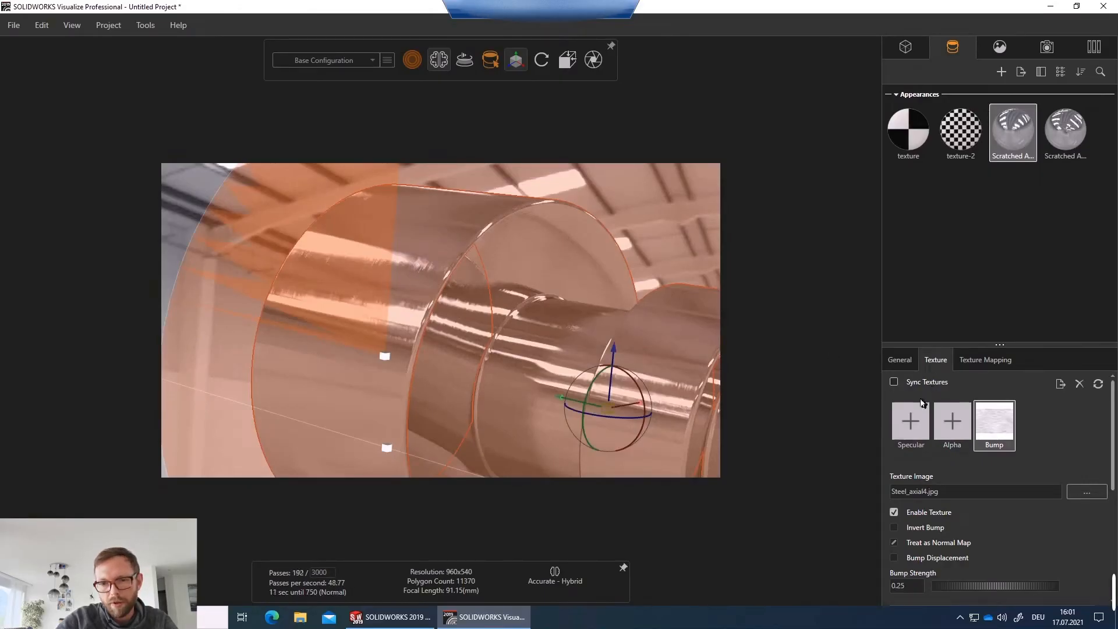
{"action": "left_click", "coordinate": [894, 383]}
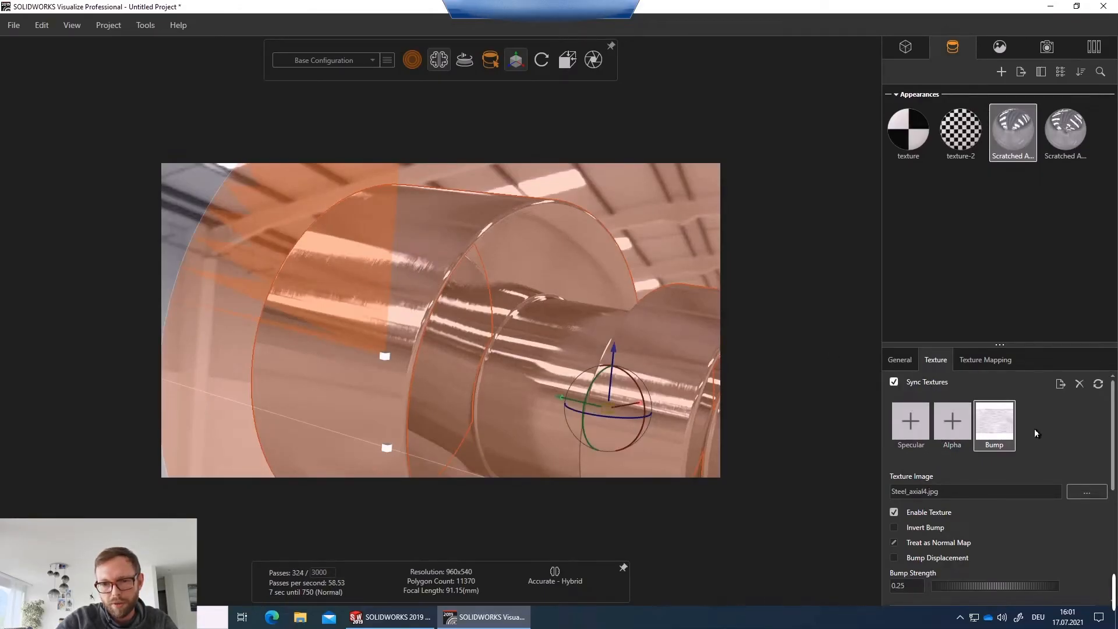
{"action": "scroll", "coordinate": [1036, 433], "scroll_direction": "down", "scroll_amount": 2}
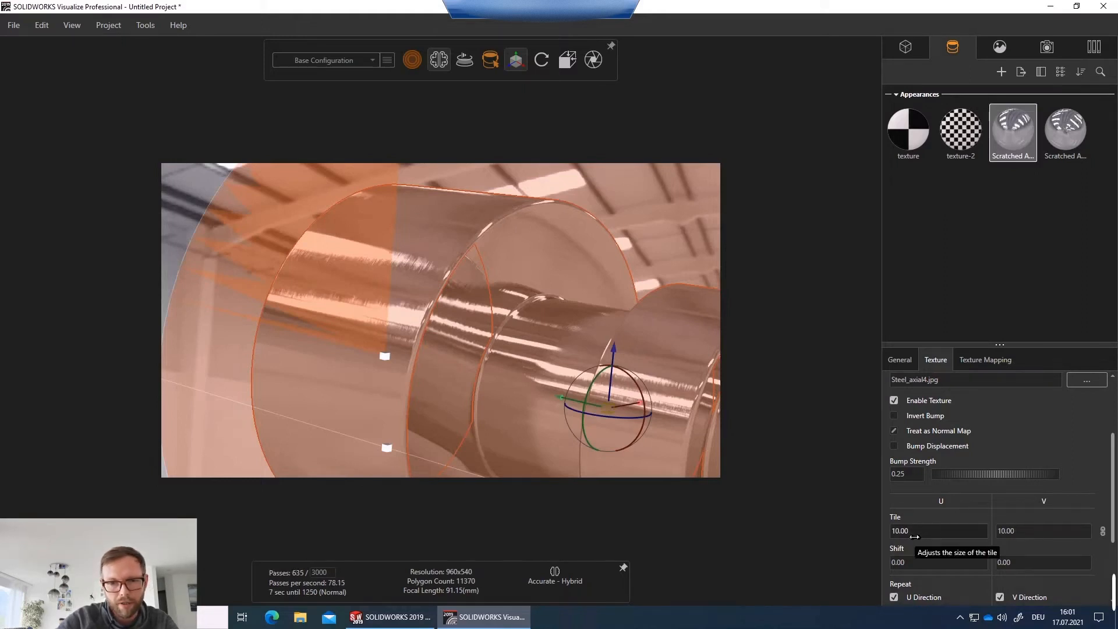
{"action": "left_click", "coordinate": [643, 285]}
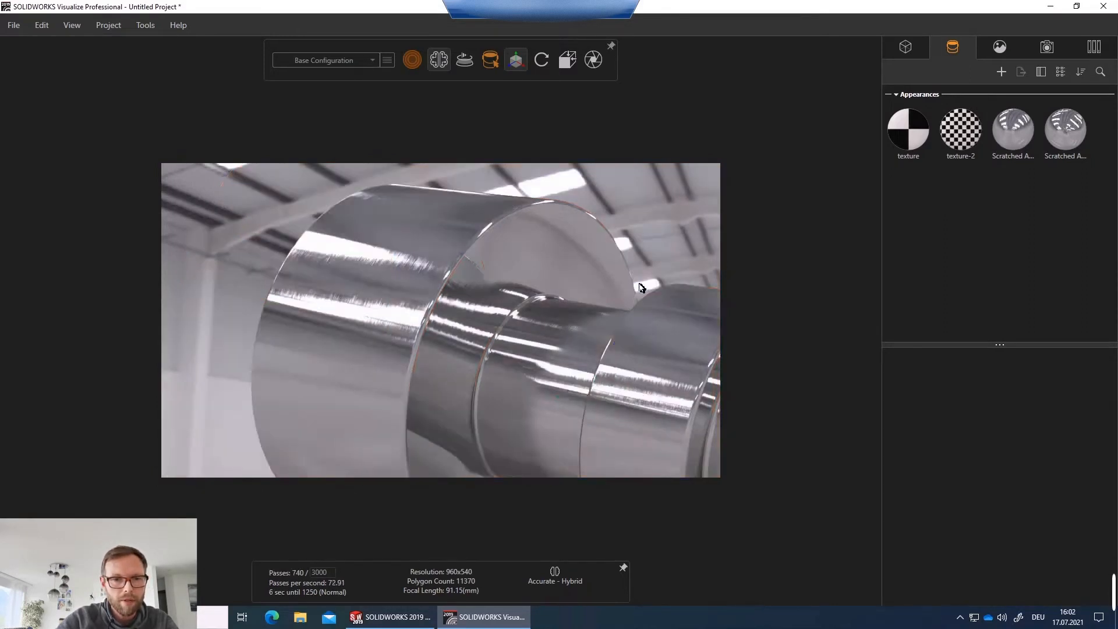
{"action": "left_click_drag", "start_coordinate": [644, 286], "coordinate": [607, 350]}
{"action": "scroll", "coordinate": [436, 342], "scroll_direction": "up", "scroll_amount": 3}
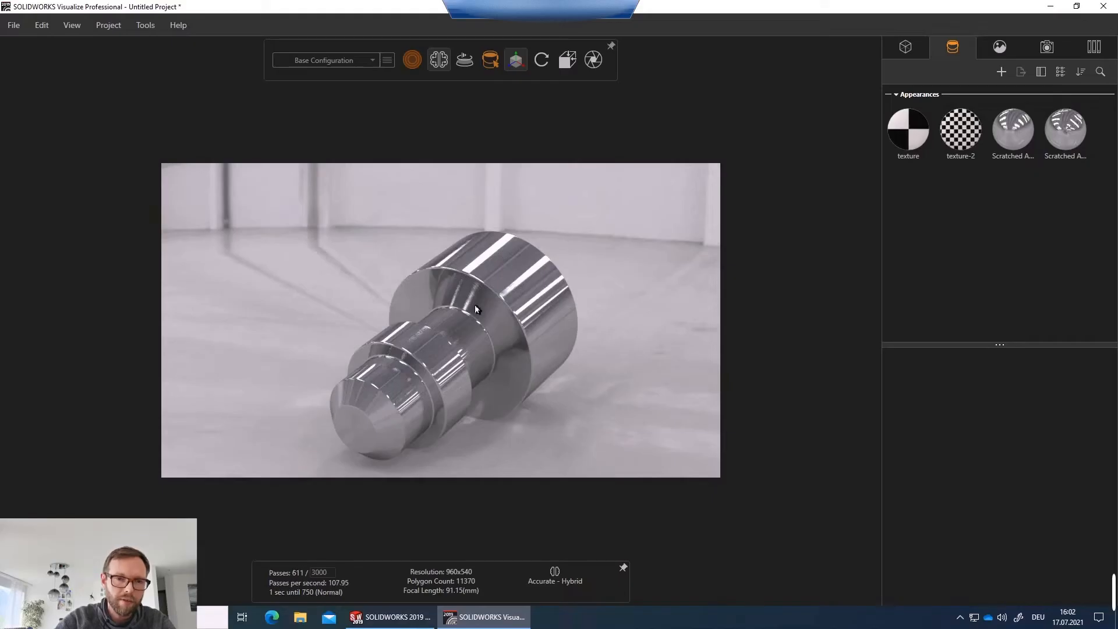
{"action": "left_click_drag", "start_coordinate": [476, 309], "coordinate": [704, 207]}
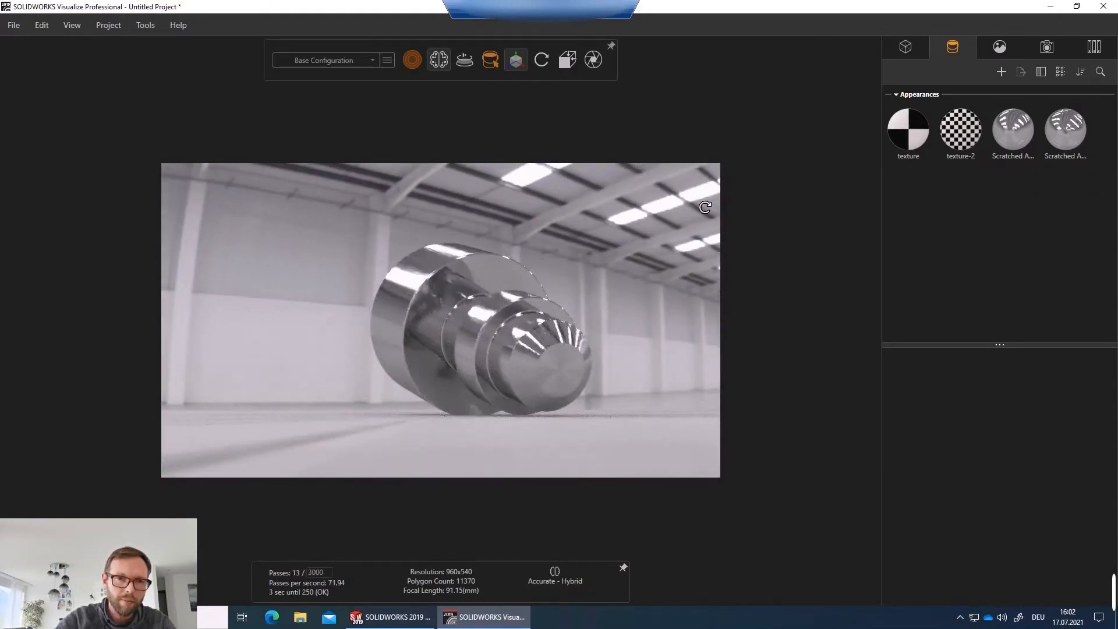
Set the roughness of the first Scratched Aluminum appearance to 3.
{"action": "middle_click_drag", "start_coordinate": [705, 208], "coordinate": [478, 318]}
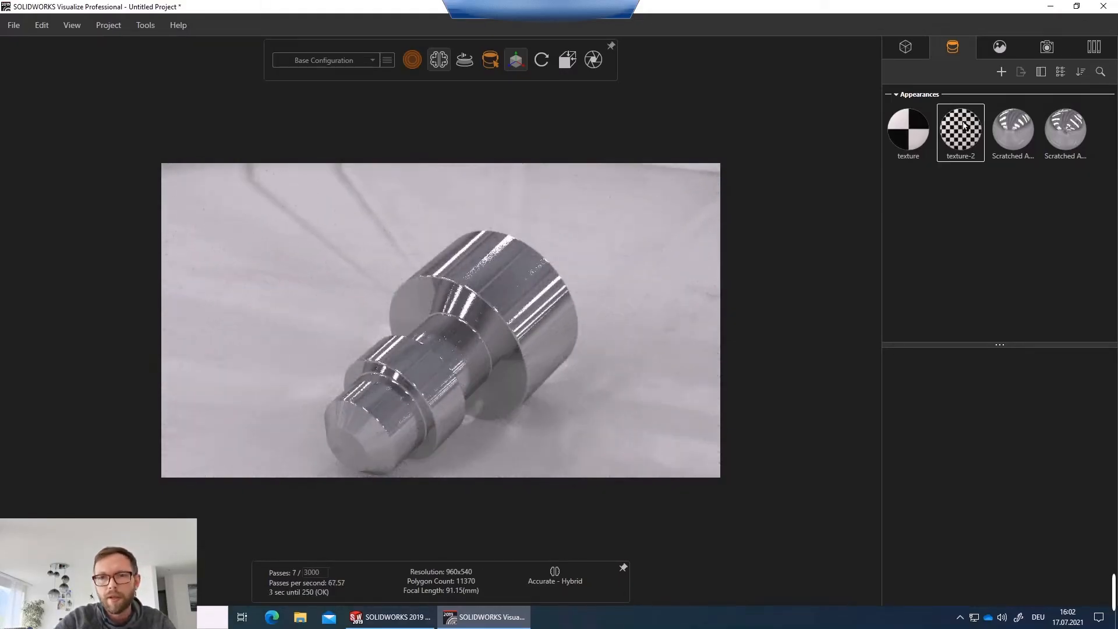
{"action": "left_click", "coordinate": [1016, 130]}
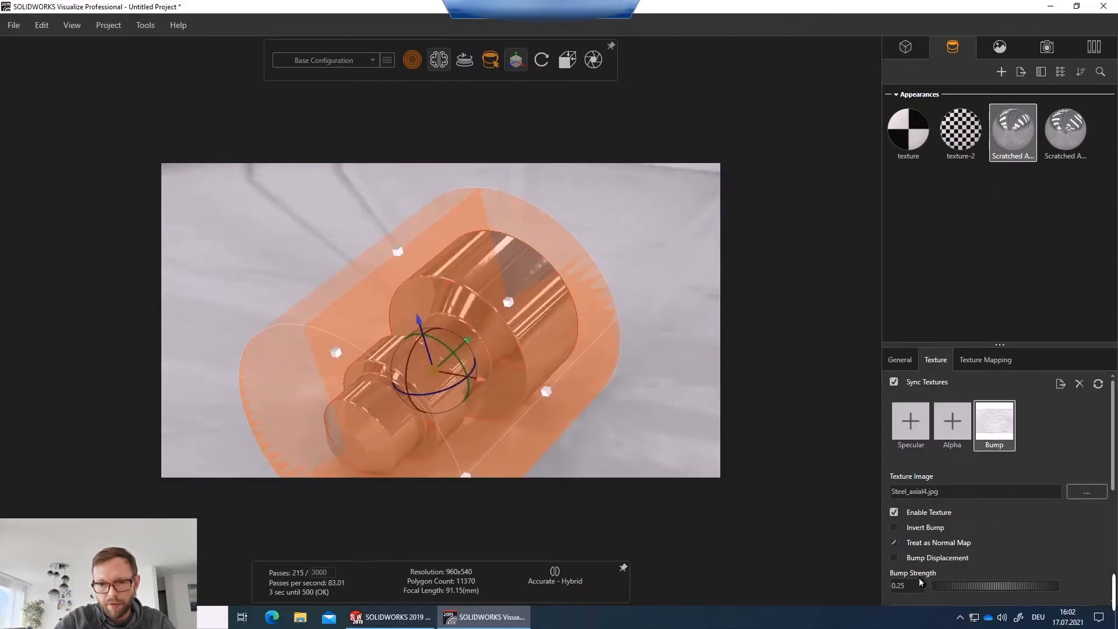
{"action": "left_click", "coordinate": [901, 361]}
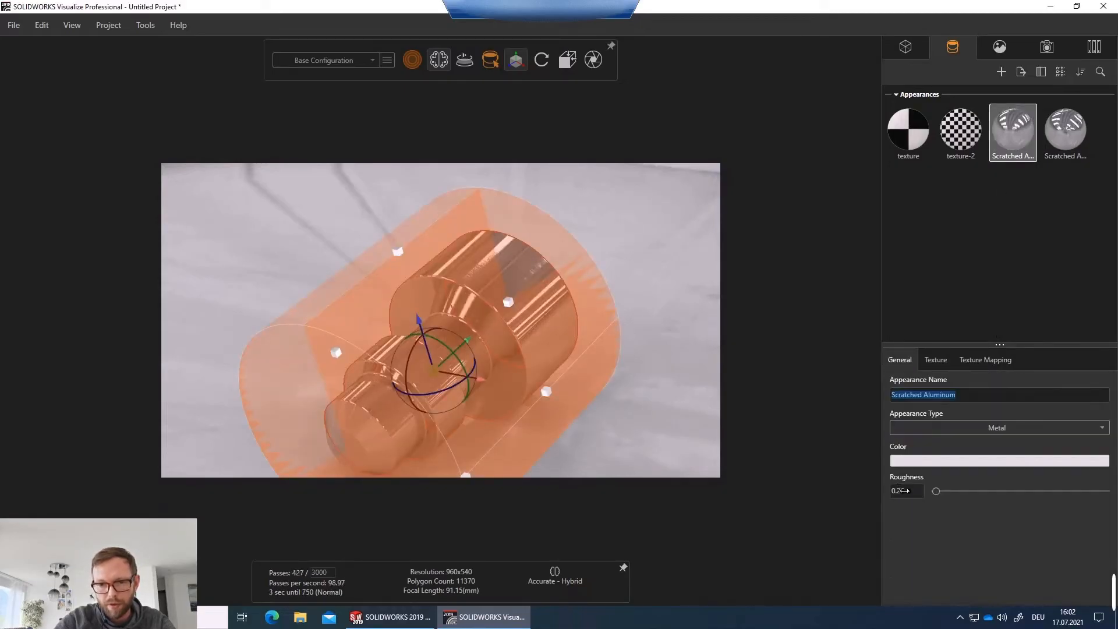
{"action": "left_click_drag", "start_coordinate": [939, 495], "coordinate": [942, 495]}
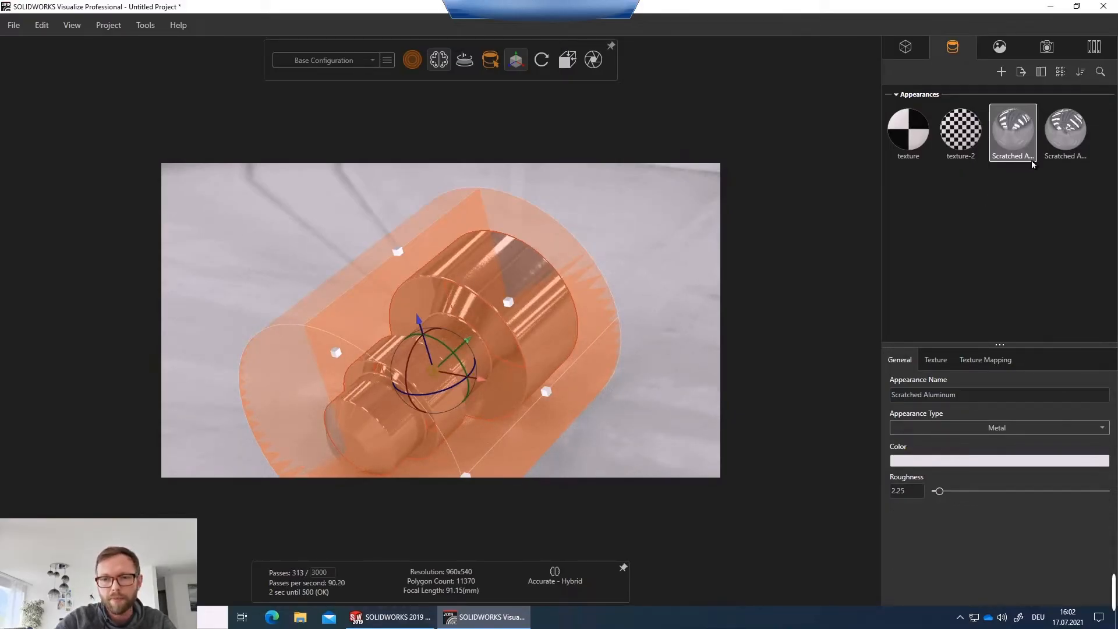
{"action": "left_click_drag", "start_coordinate": [940, 493], "coordinate": [940, 494]}
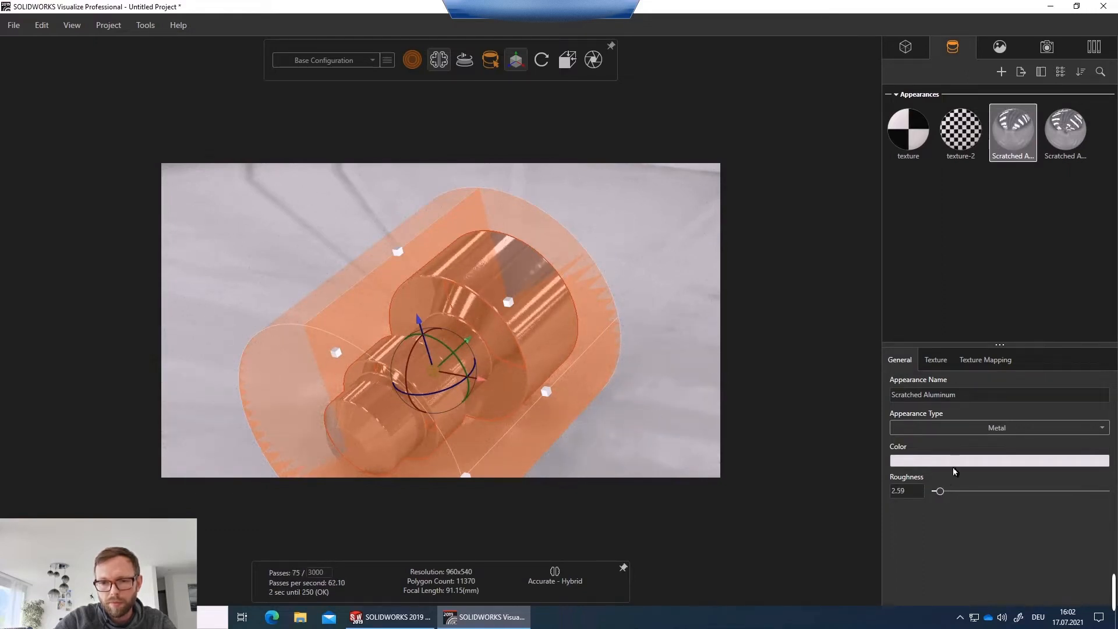
{"action": "type", "text": "3"}
{"action": "key", "text": "Return"}
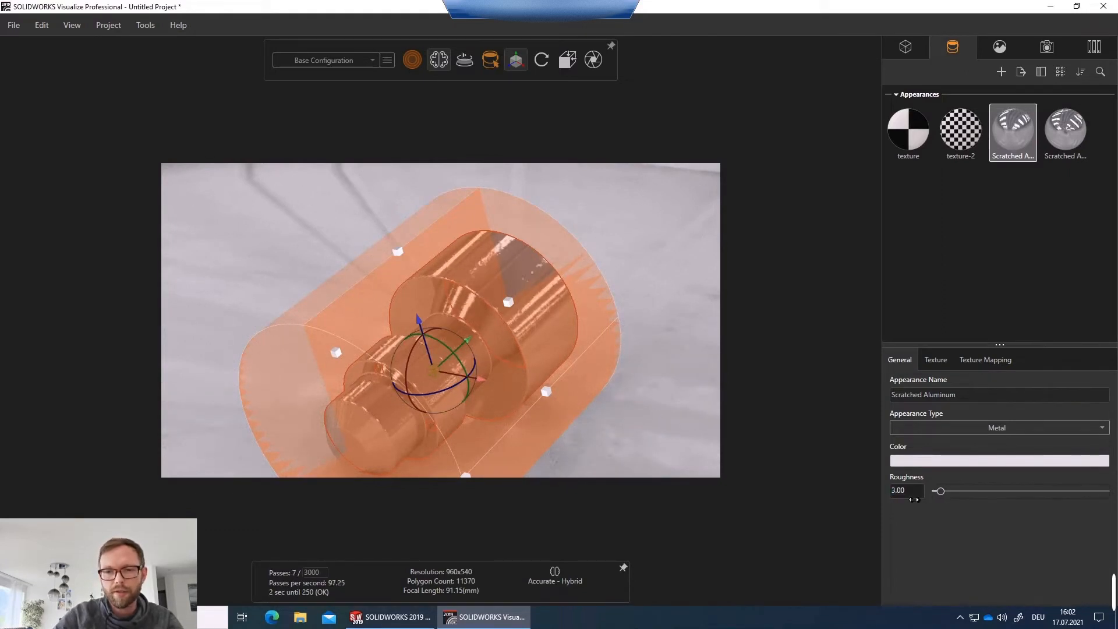
Select the shaft model, paste a copy of it and move the copy beside the original.
{"action": "left_click", "coordinate": [1069, 144]}
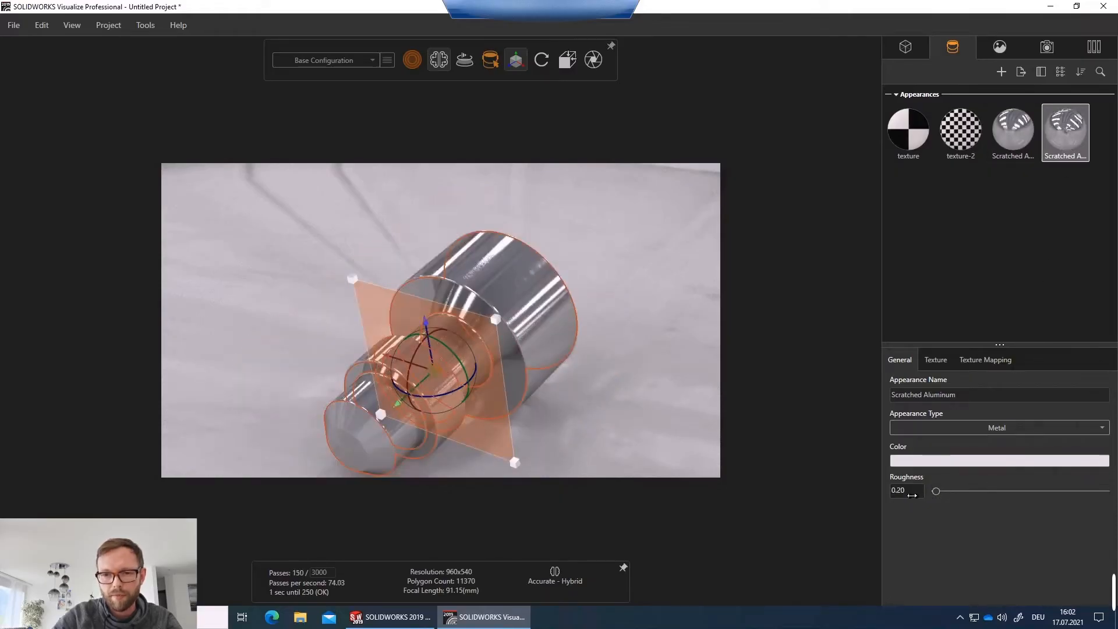
{"action": "left_click", "coordinate": [644, 340]}
{"action": "left_click_drag", "start_coordinate": [552, 304], "coordinate": [406, 356]}
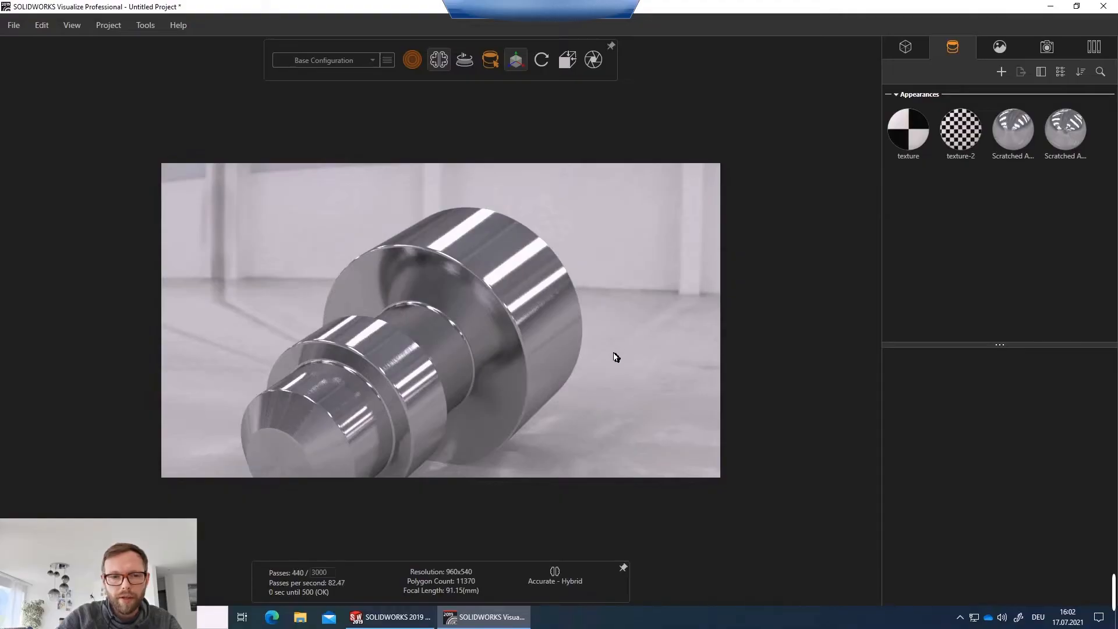
{"action": "scroll", "coordinate": [614, 354], "scroll_direction": "down", "scroll_amount": 4}
{"action": "left_click_drag", "start_coordinate": [554, 348], "coordinate": [547, 386]}
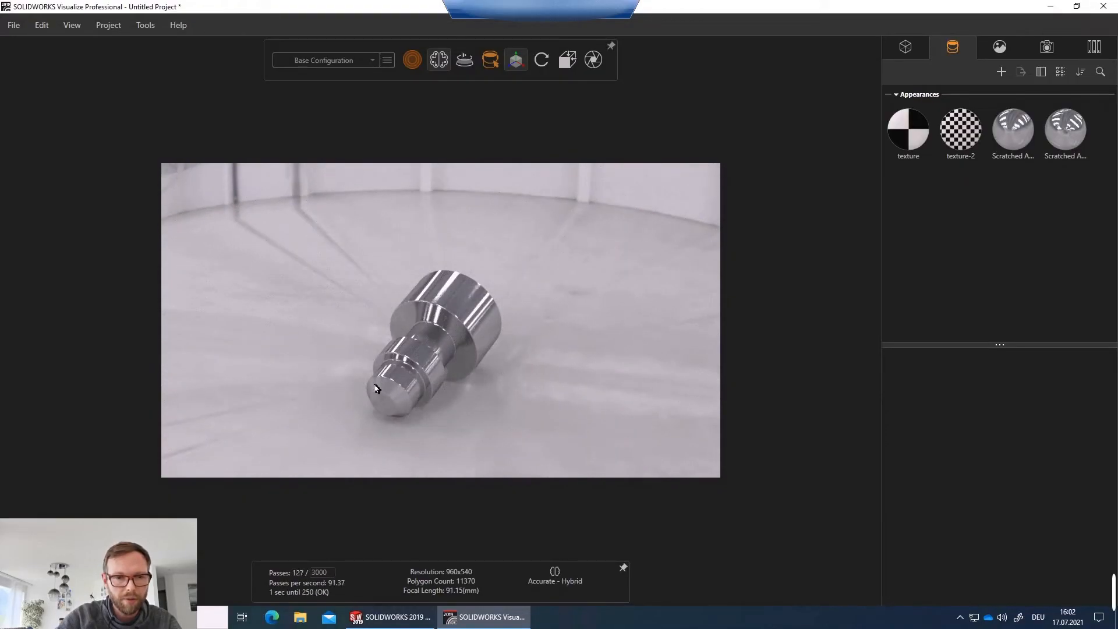
{"action": "left_click", "coordinate": [490, 60]}
{"action": "left_click", "coordinate": [460, 87]}
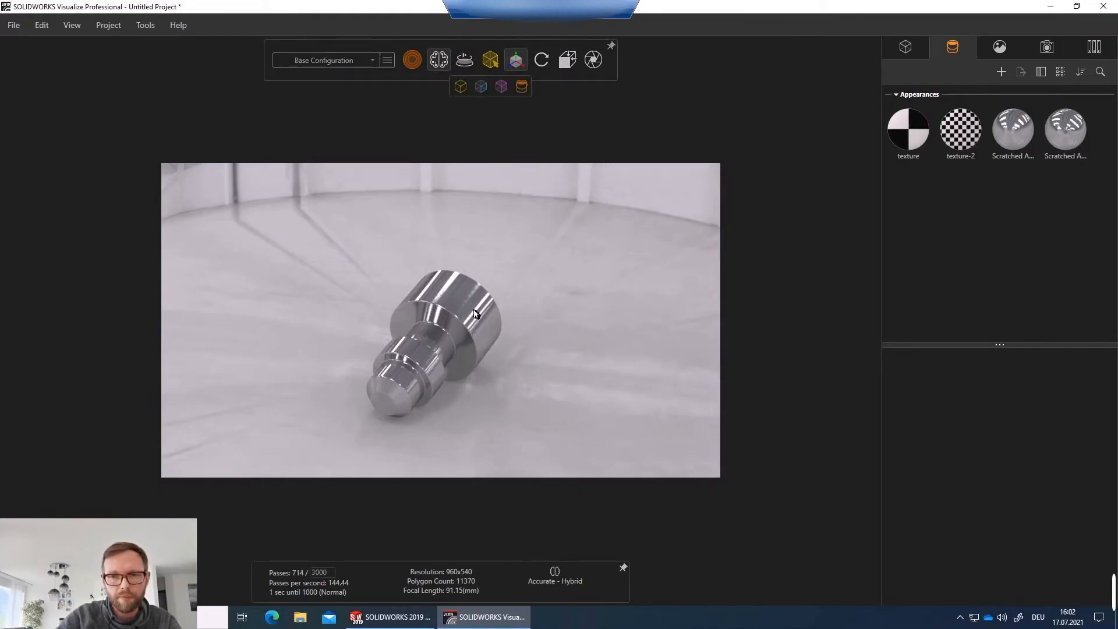
{"action": "left_click", "coordinate": [469, 296]}
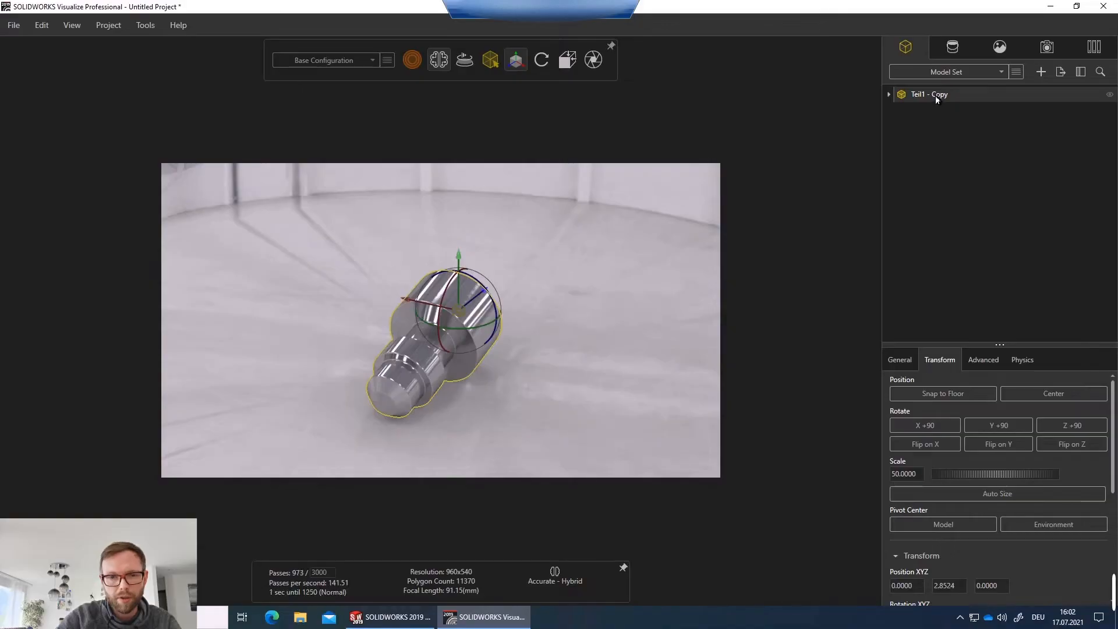
{"action": "key", "text": "ctrl+v"}
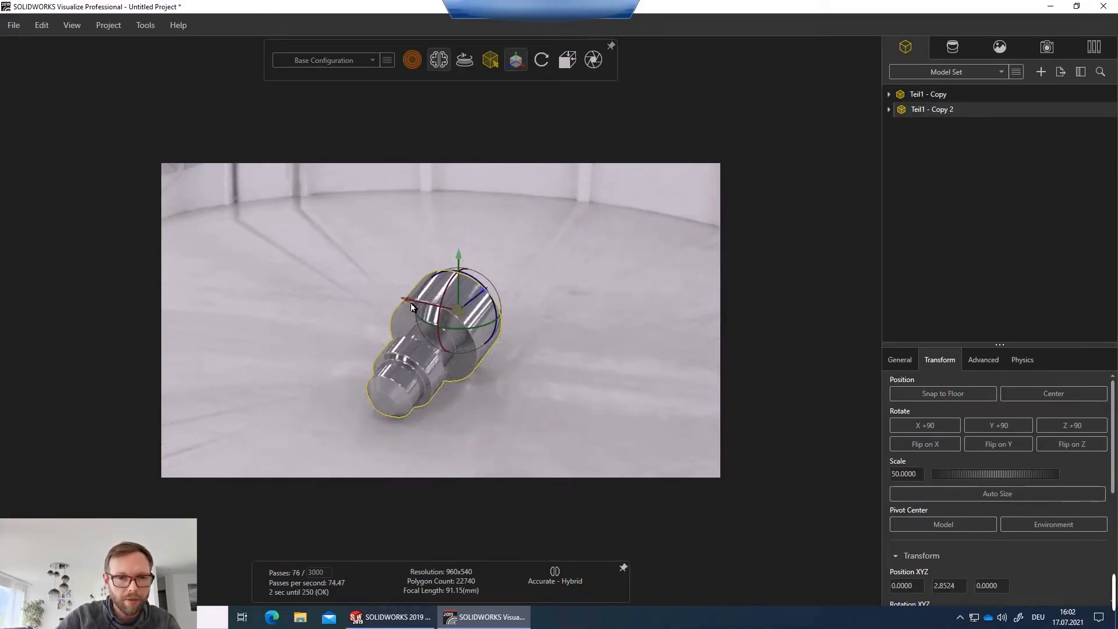
{"action": "left_click_drag", "start_coordinate": [411, 303], "coordinate": [516, 337]}
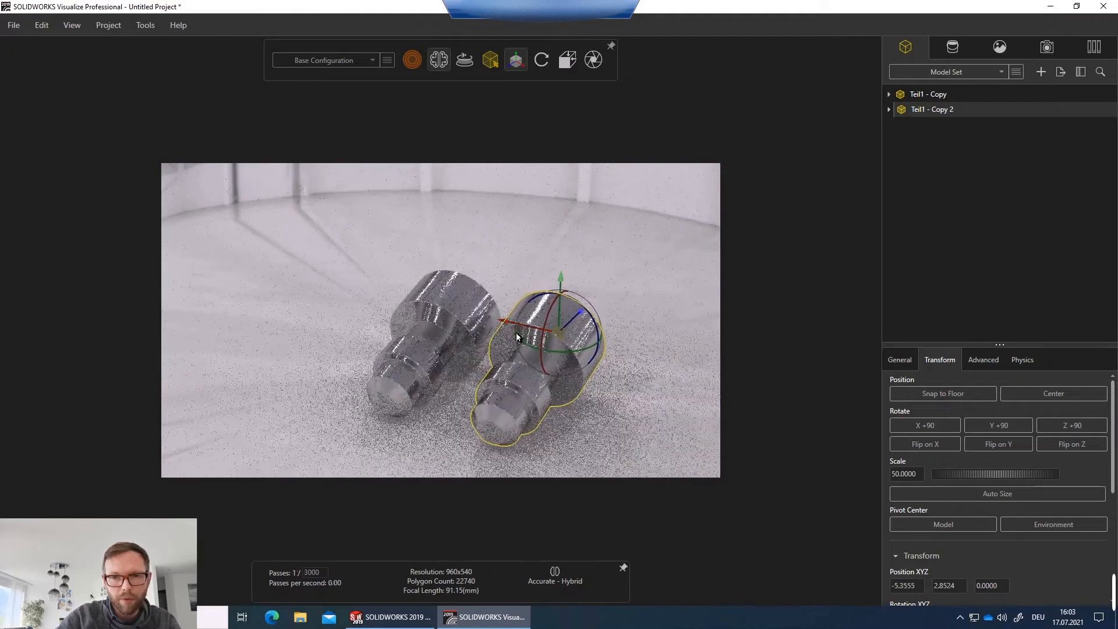
Paste two more shaft copies and move each one beside the previous to form a row.
{"action": "key", "text": "ctrl+v"}
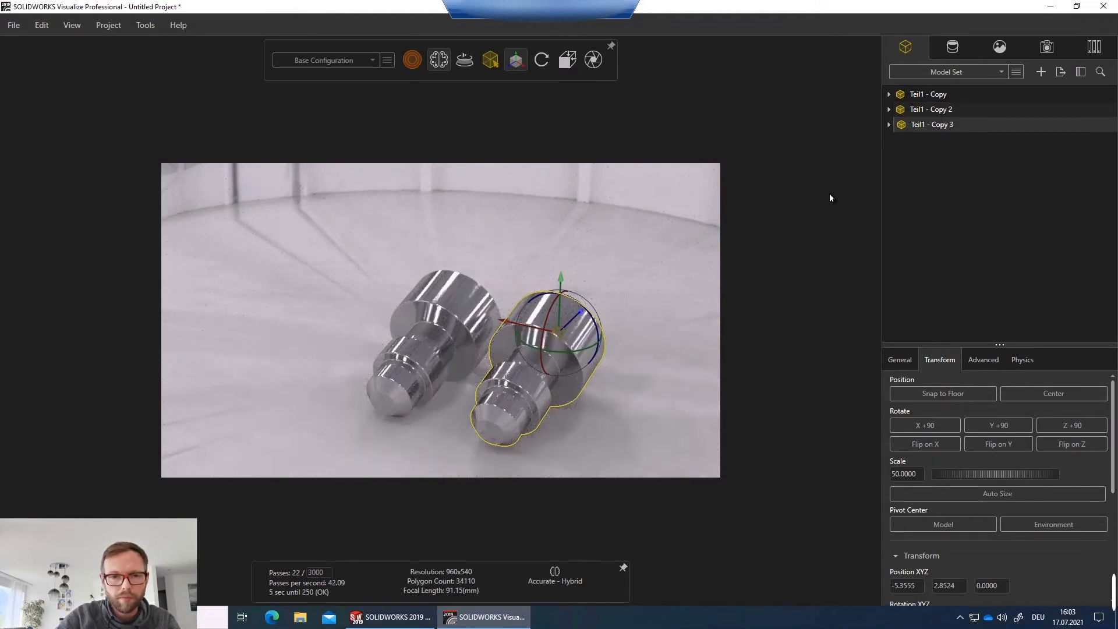
{"action": "left_click_drag", "start_coordinate": [509, 326], "coordinate": [604, 363]}
{"action": "middle_click_drag", "start_coordinate": [728, 368], "coordinate": [621, 353], "text": "ctrl"}
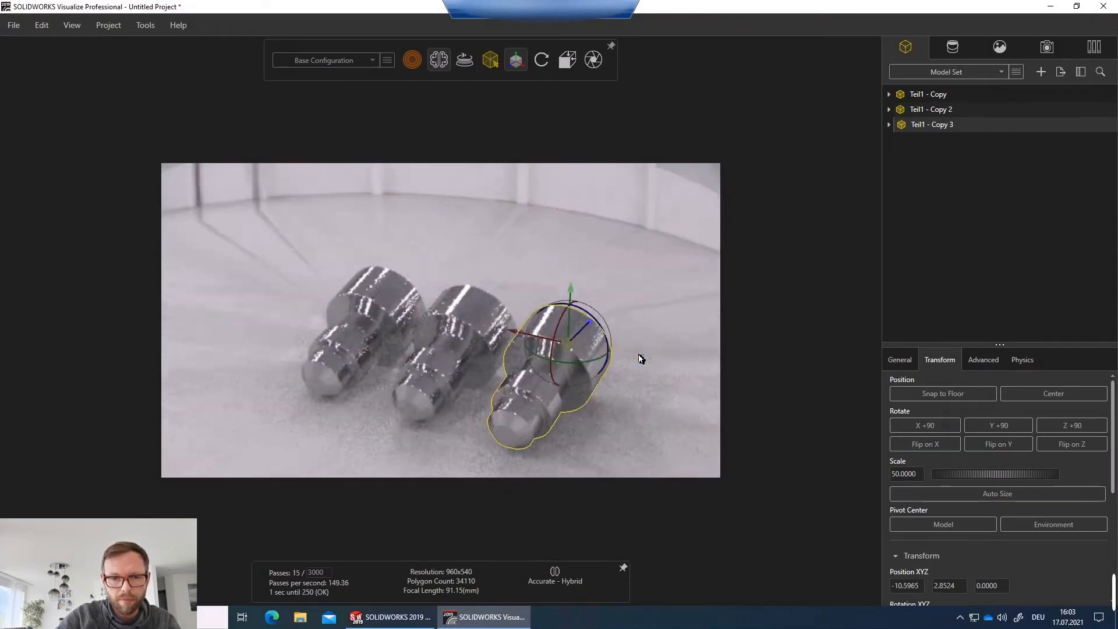
{"action": "key", "text": "ctrl+v"}
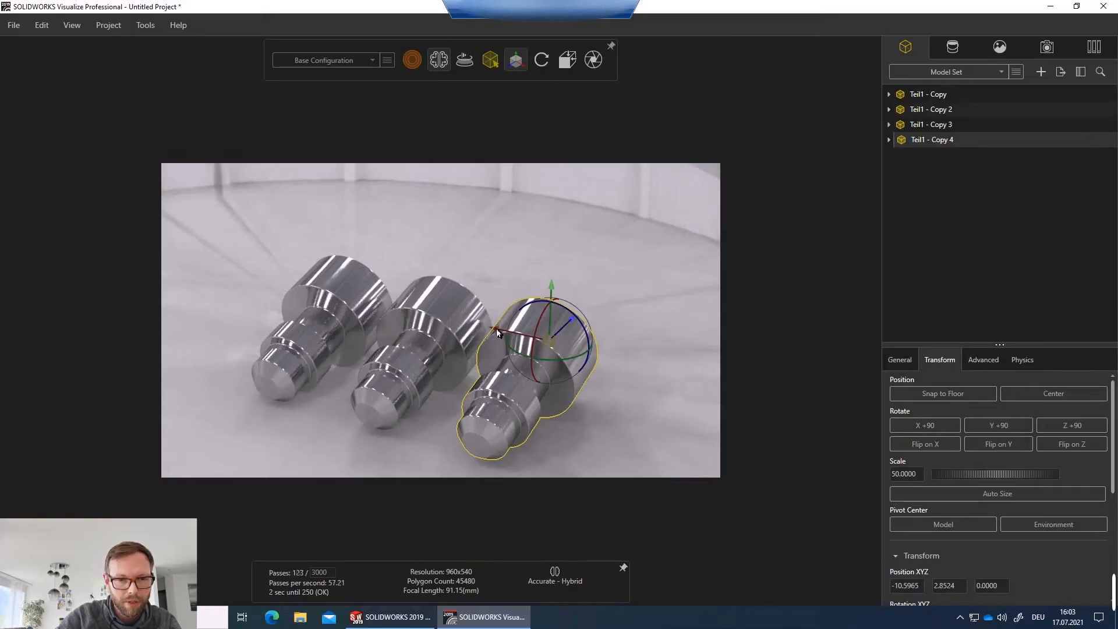
{"action": "left_click_drag", "start_coordinate": [496, 328], "coordinate": [599, 370]}
Duplicate both Scratched Aluminum appearances in the appearance library.
{"action": "scroll", "coordinate": [428, 338], "scroll_direction": "up", "scroll_amount": 4}
{"action": "middle_click_drag", "start_coordinate": [421, 319], "coordinate": [462, 297]}
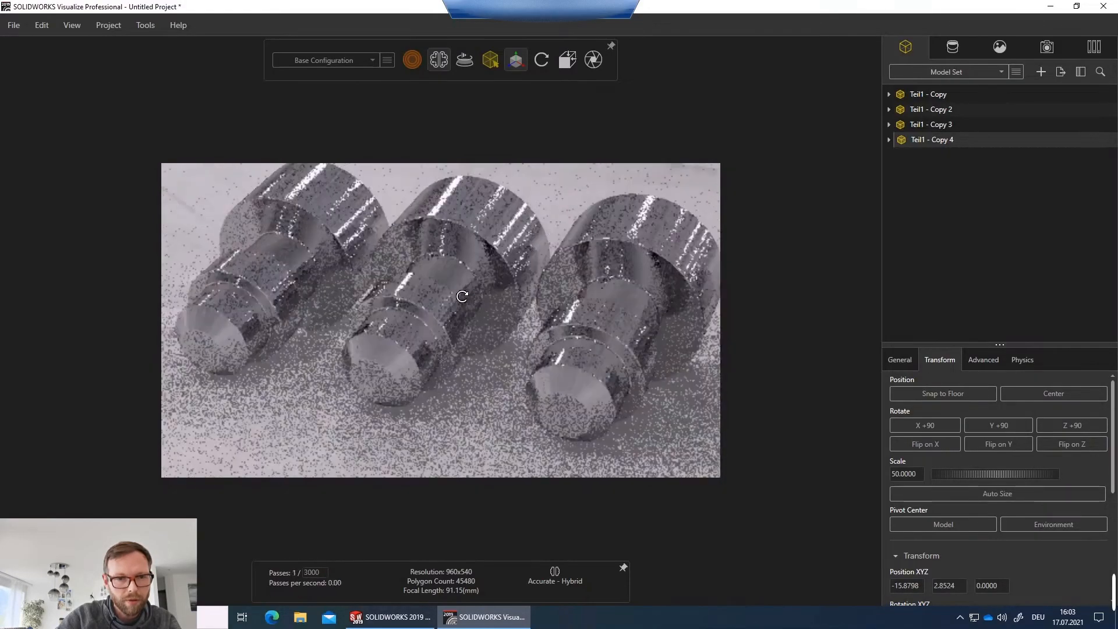
{"action": "scroll", "coordinate": [463, 296], "scroll_direction": "up", "scroll_amount": 5}
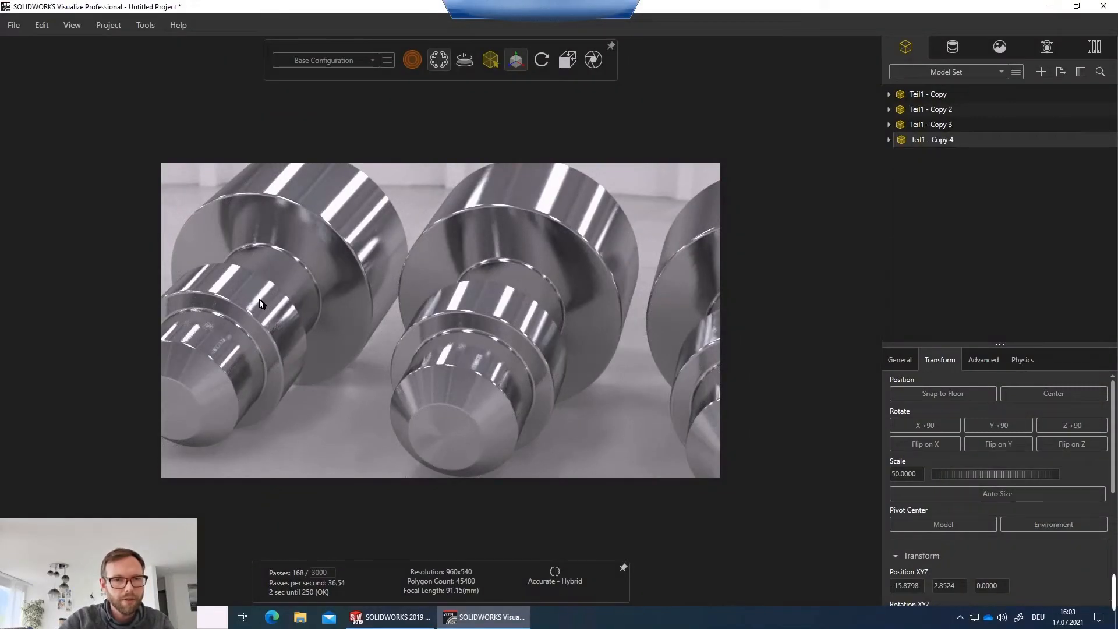
{"action": "left_click", "coordinate": [523, 199]}
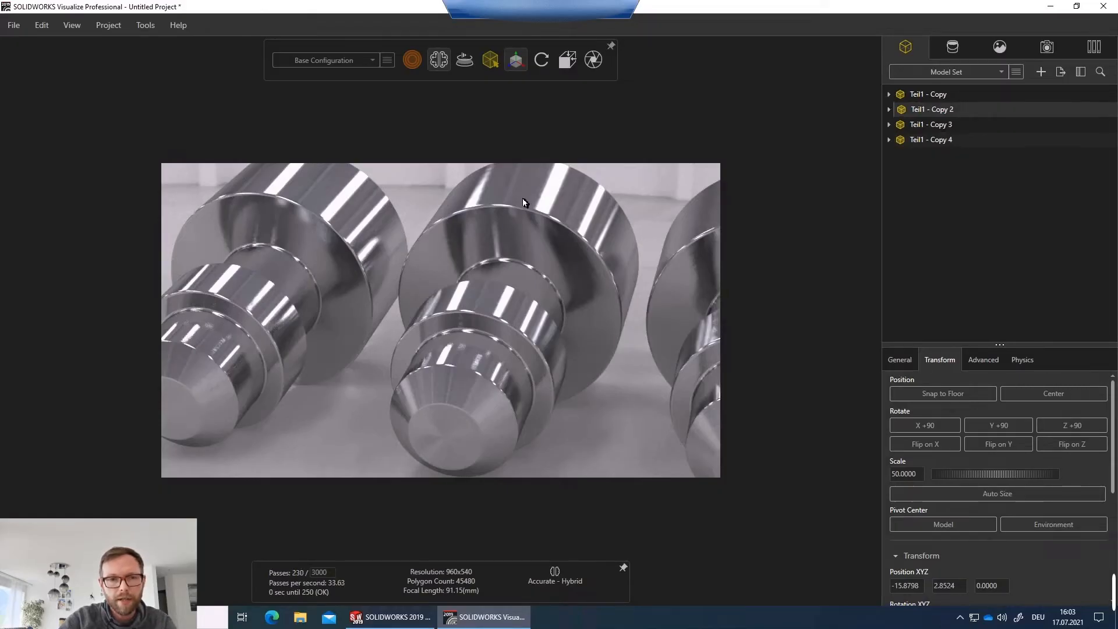
{"action": "left_click", "coordinate": [1006, 50]}
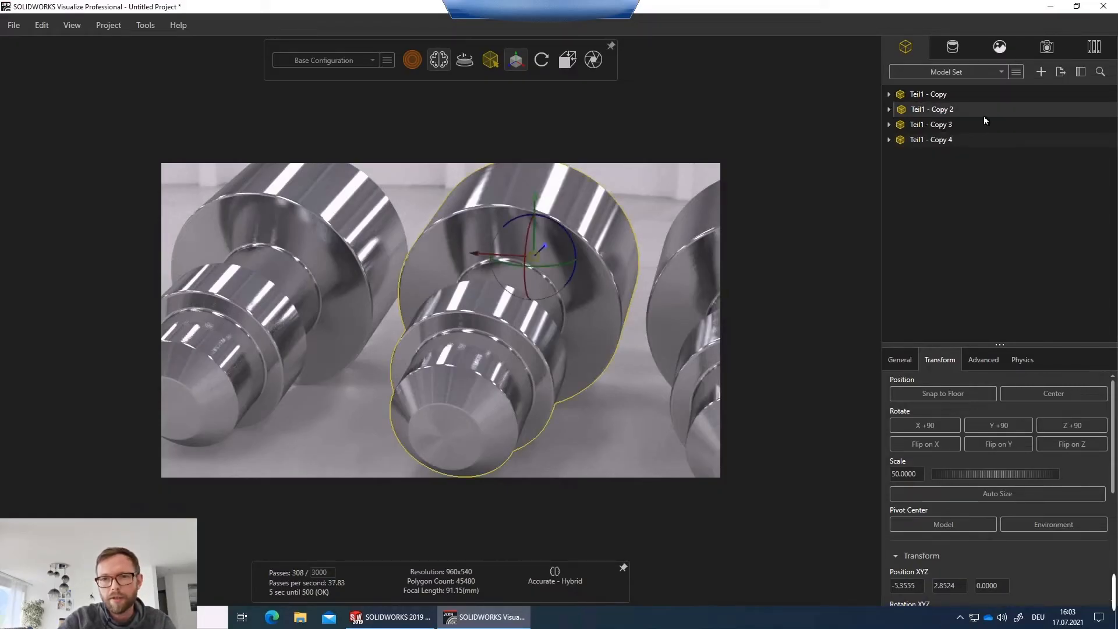
{"action": "left_click", "coordinate": [953, 47]}
{"action": "left_click", "coordinate": [1014, 131]}
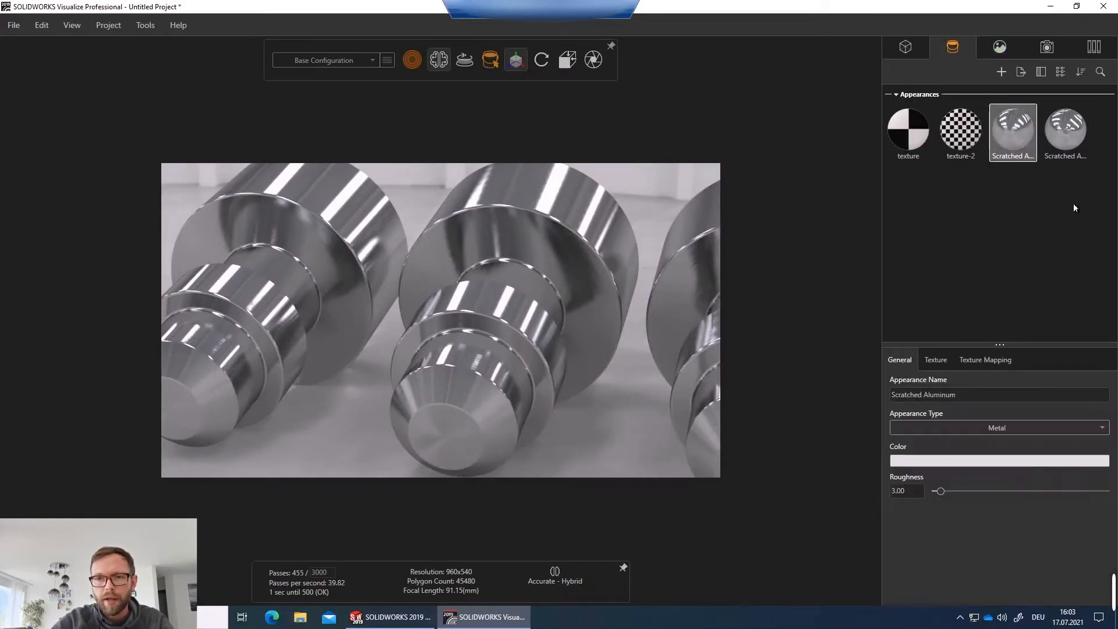
{"action": "left_click_drag", "start_coordinate": [1058, 173], "coordinate": [1006, 127]}
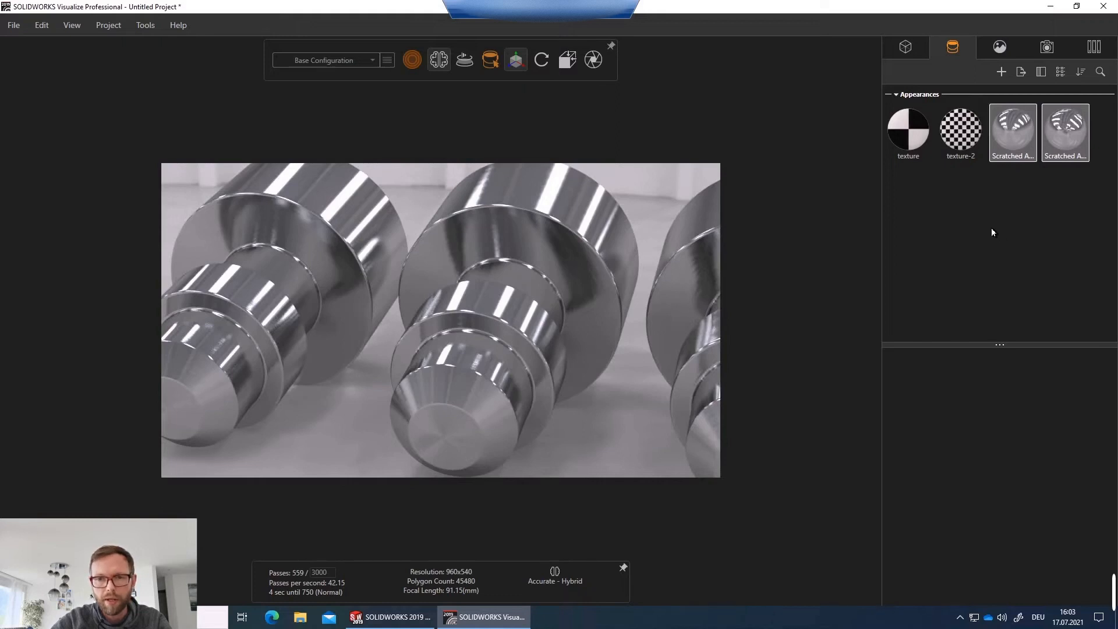
{"action": "key", "text": "ctrl+v"}
Apply the two duplicated Scratched Aluminum appearances to the middle shaft copy.
{"action": "left_click", "coordinate": [922, 218]}
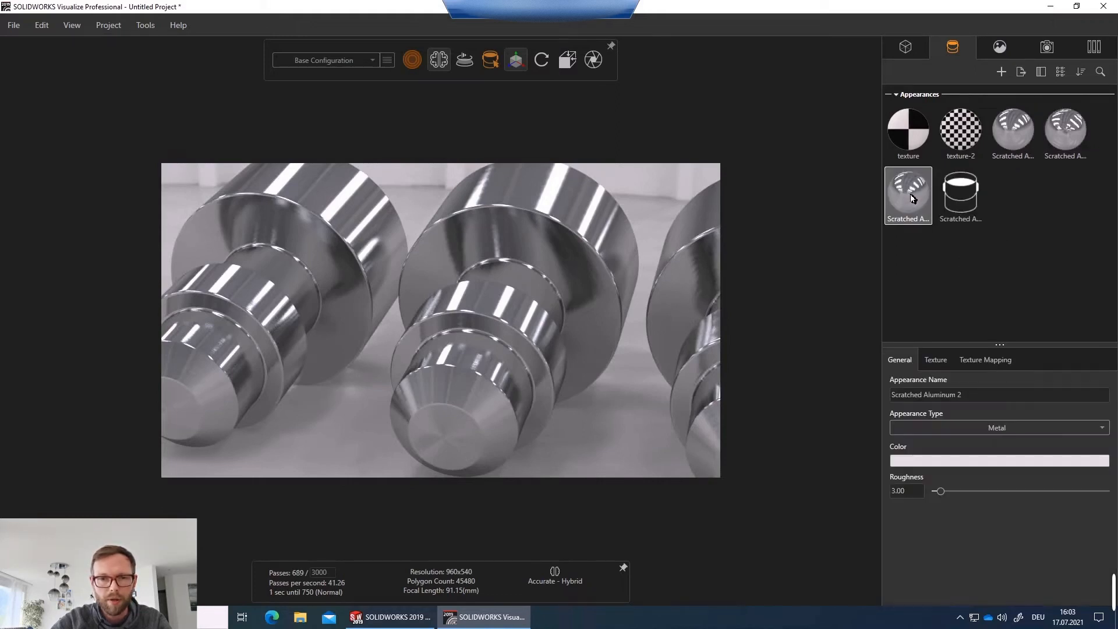
{"action": "left_click", "coordinate": [936, 359]}
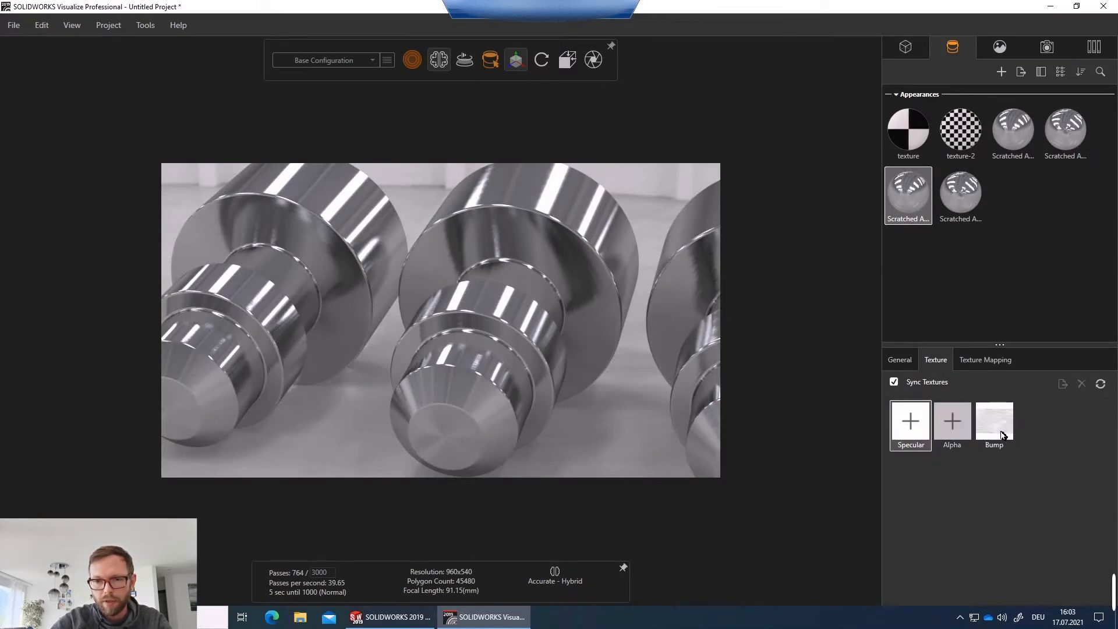
{"action": "left_click_drag", "start_coordinate": [909, 197], "coordinate": [591, 211]}
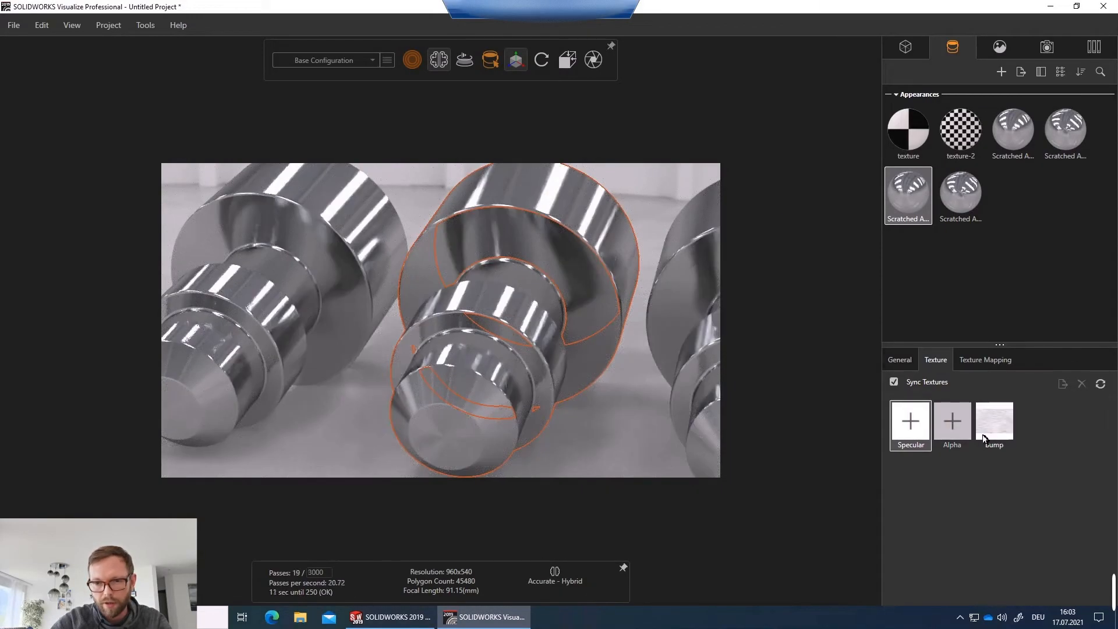
{"action": "left_click_drag", "start_coordinate": [960, 215], "coordinate": [570, 268]}
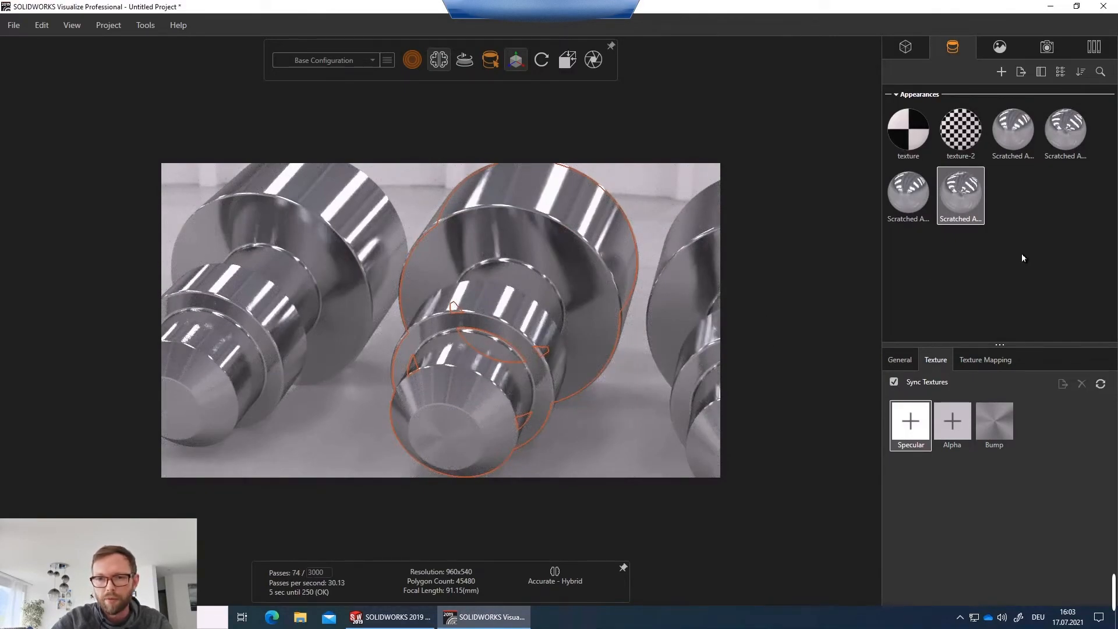
Load brushed-metal-texture final.jpg as a texture of the second duplicated Scratched Aluminum appearance.
{"action": "left_click", "coordinate": [912, 424]}
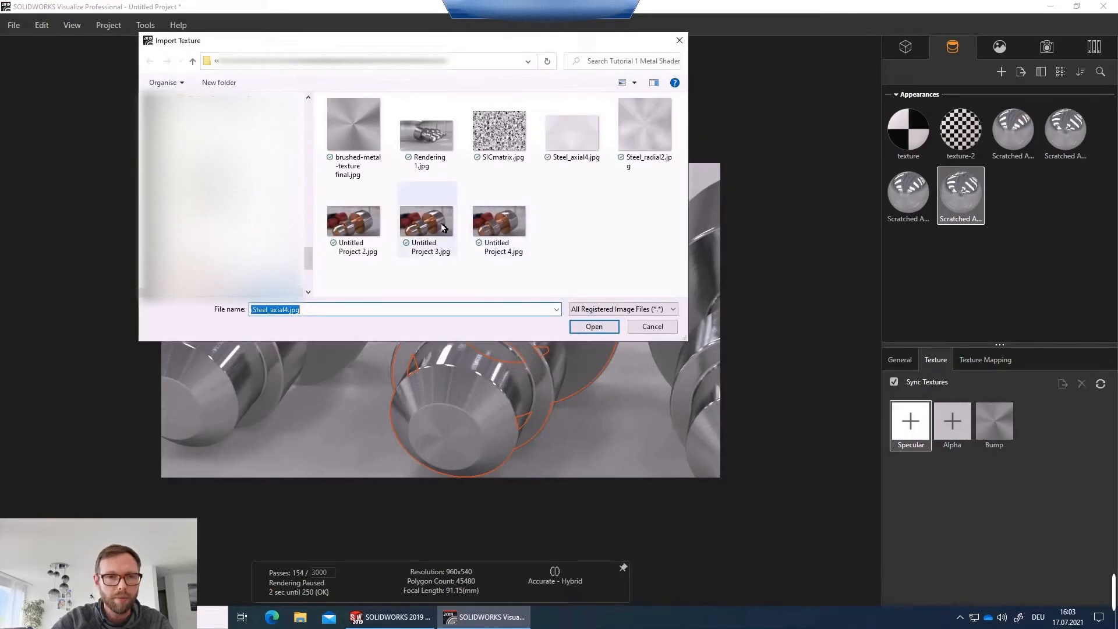
{"action": "left_click", "coordinate": [350, 134]}
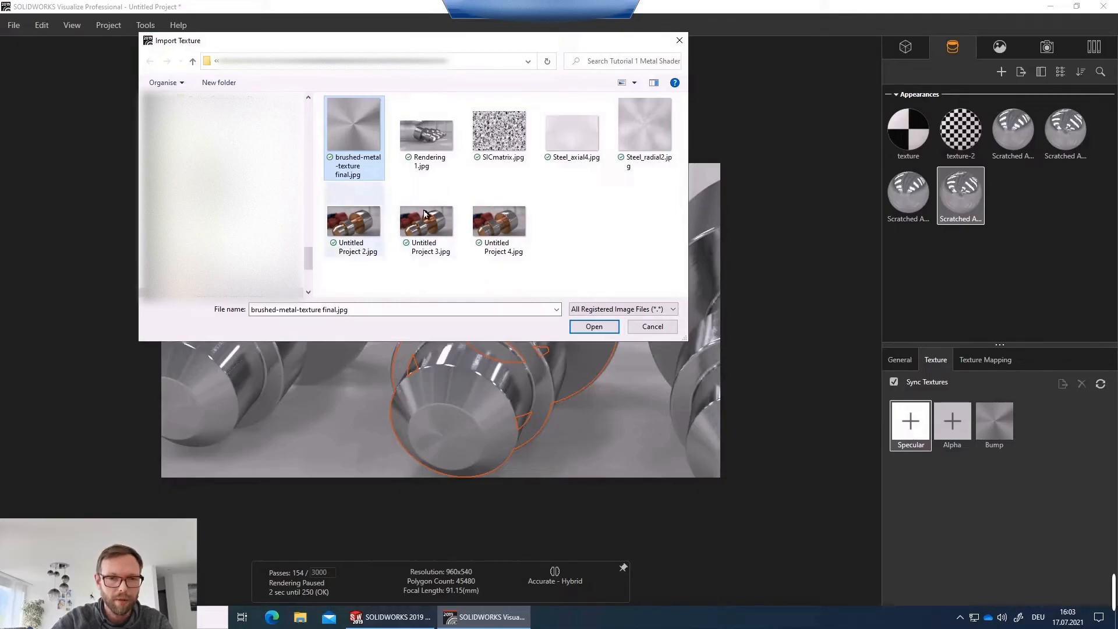
{"action": "left_click", "coordinate": [609, 330]}
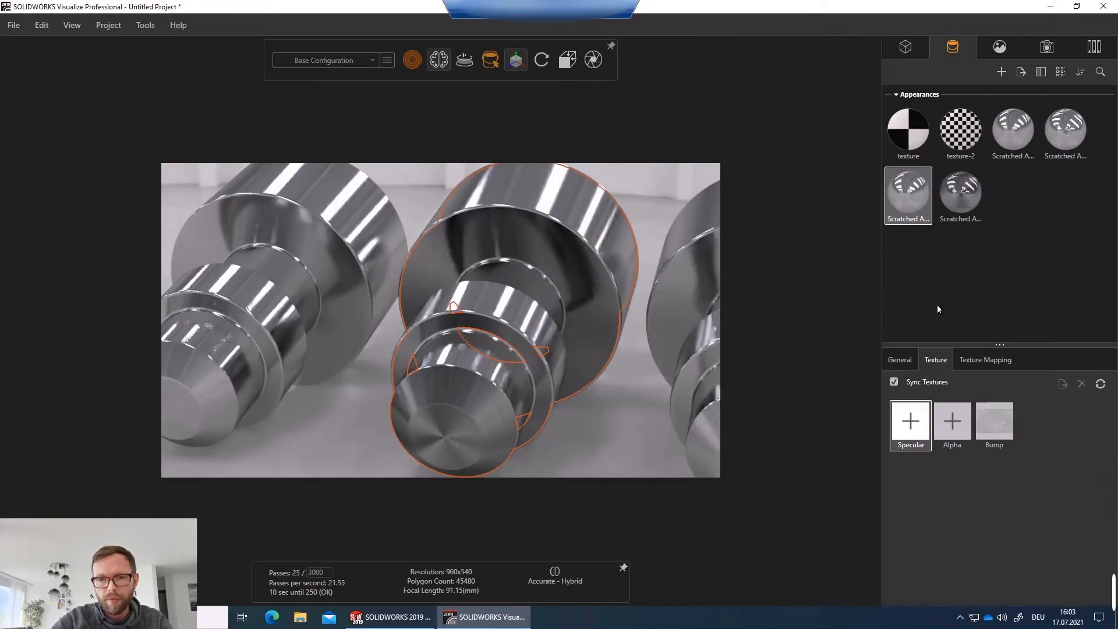
Load Steel_axial4.jpg as the specular texture of the first duplicated Scratched Aluminum appearance.
{"action": "left_click", "coordinate": [916, 426]}
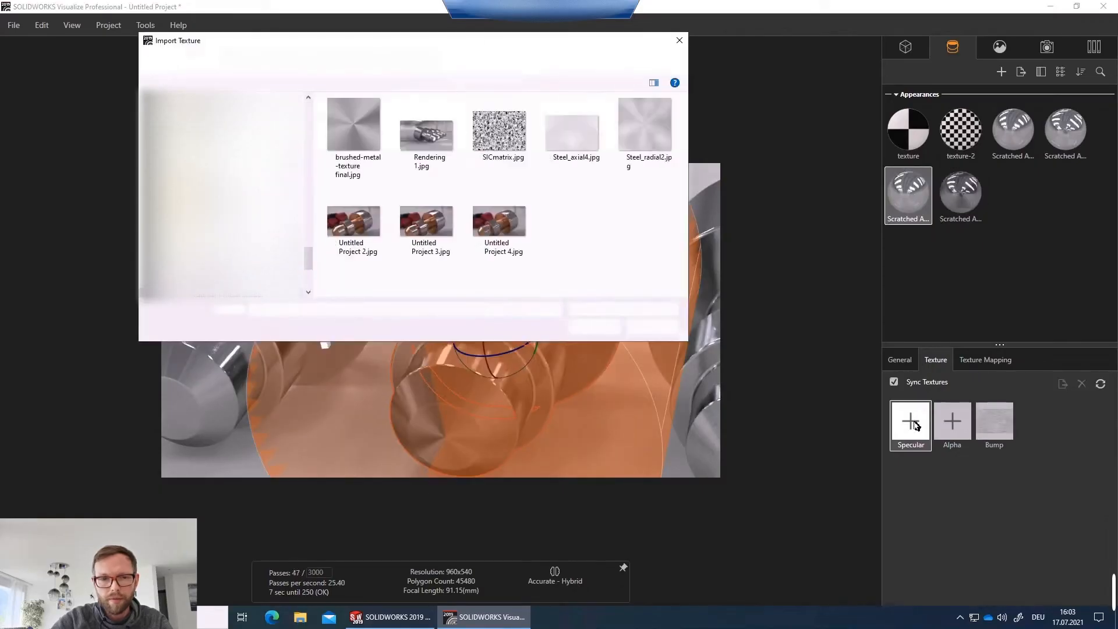
{"action": "left_click", "coordinate": [573, 126]}
{"action": "left_click", "coordinate": [595, 327]}
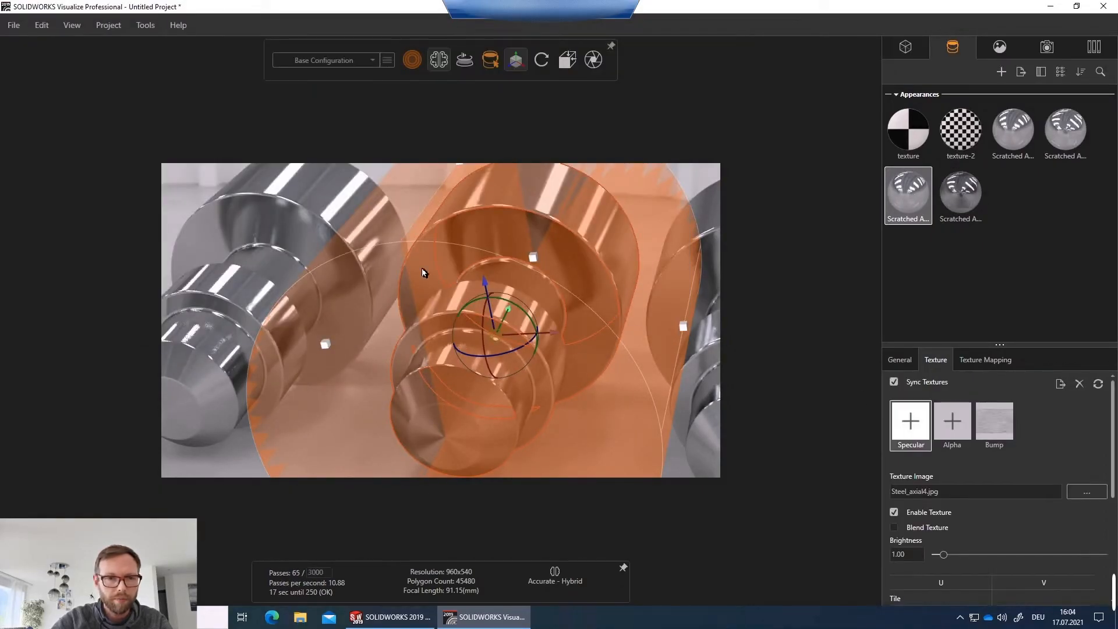
{"action": "key", "text": "Escape"}
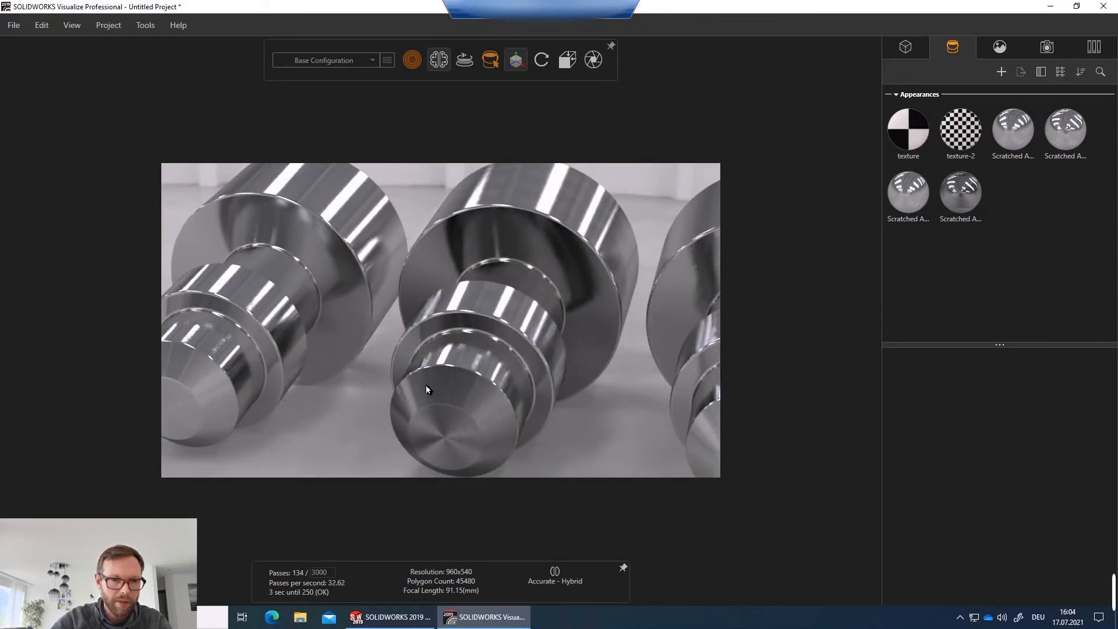
Orbit around the row of shafts and select the middle shaft's appearance to inspect its textures.
{"action": "left_click_drag", "start_coordinate": [467, 390], "coordinate": [664, 323]}
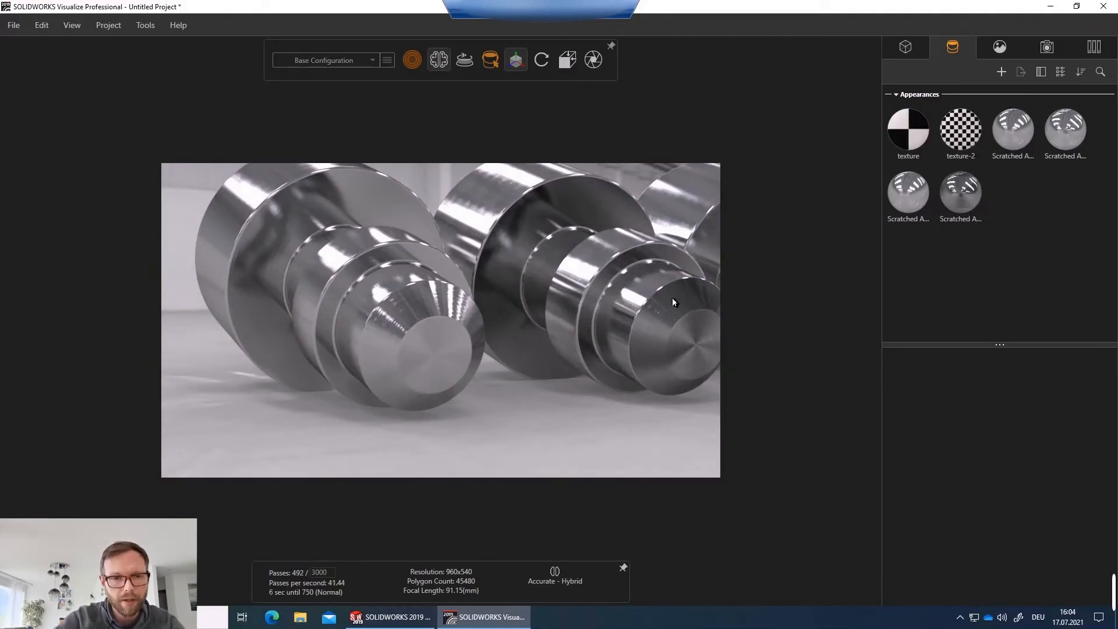
{"action": "left_click_drag", "start_coordinate": [606, 269], "coordinate": [399, 317]}
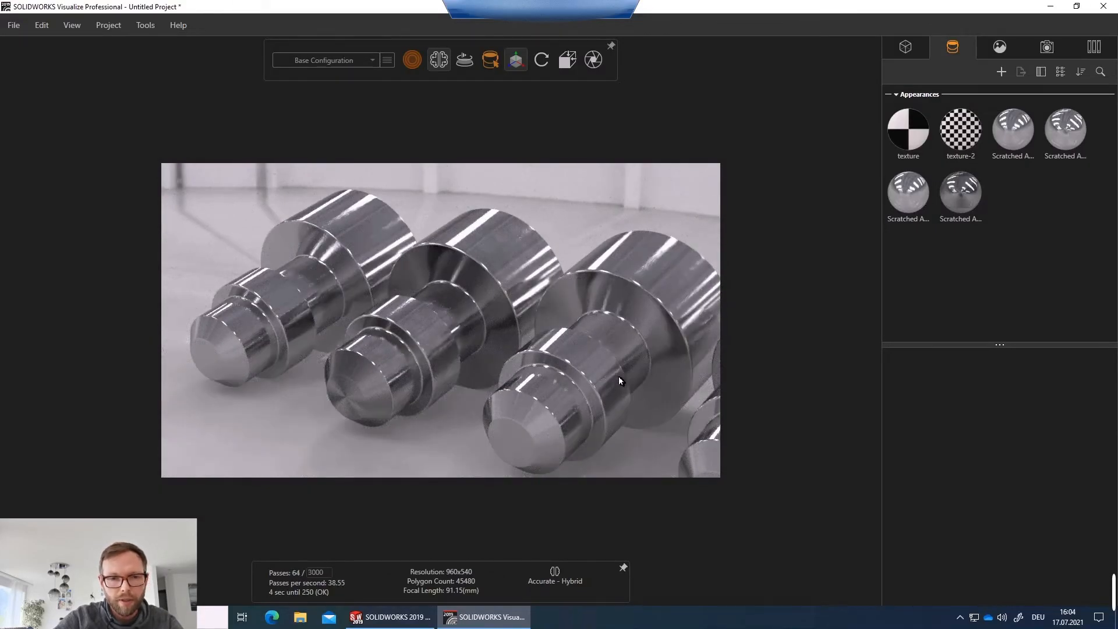
{"action": "middle_click_drag", "start_coordinate": [619, 376], "coordinate": [560, 366]}
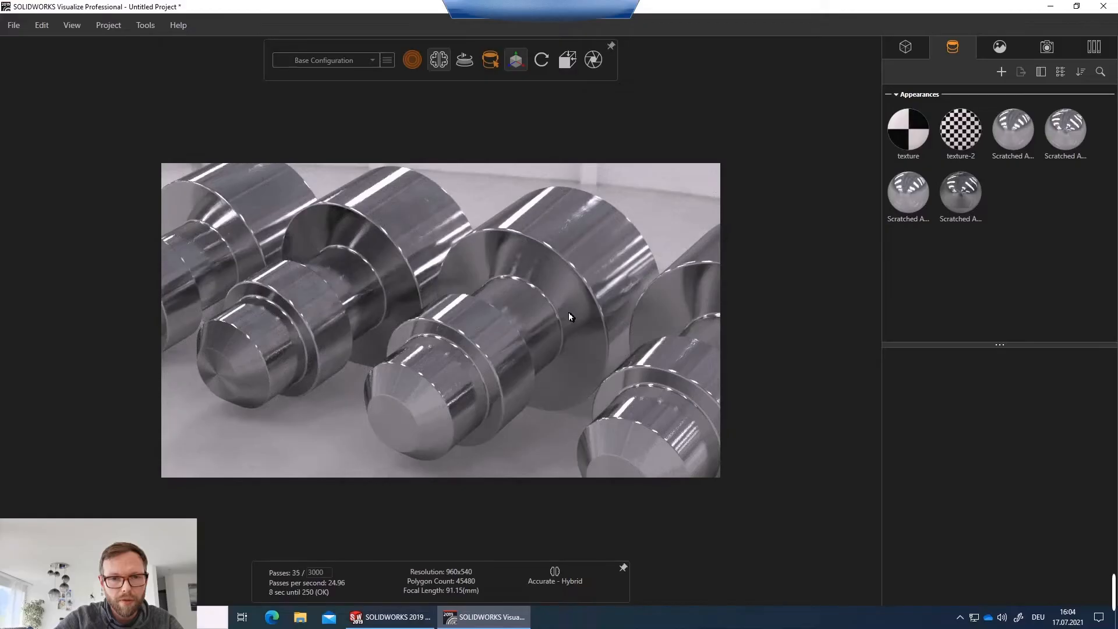
{"action": "left_click", "coordinate": [569, 313]}
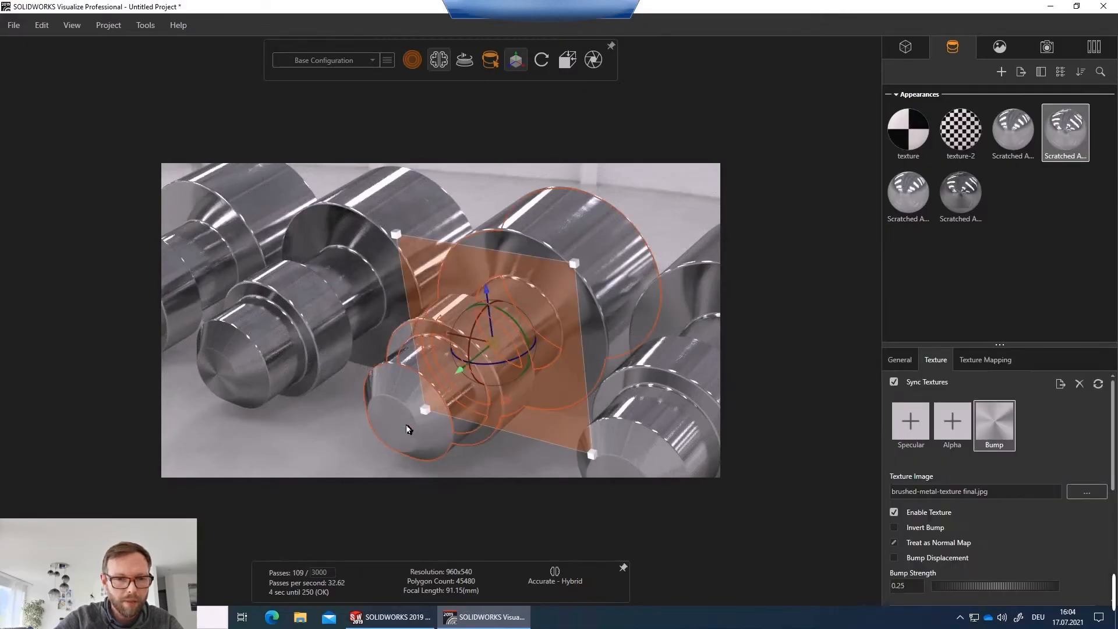
Duplicate the two selected Scratched Aluminum appearances in the appearance library.
{"action": "left_click", "coordinate": [608, 254]}
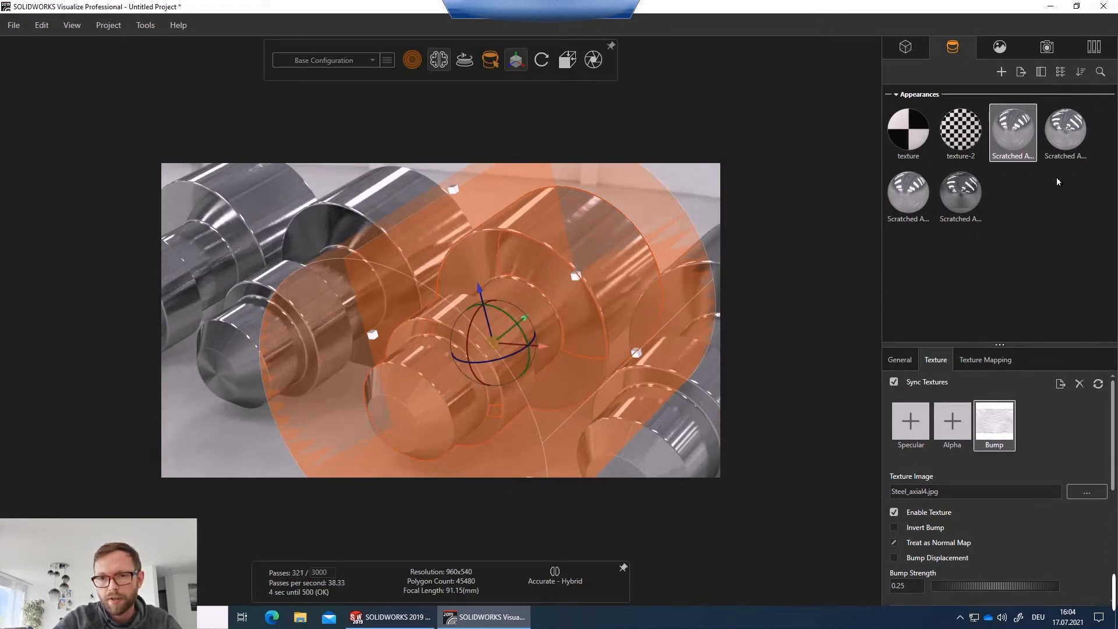
{"action": "left_click_drag", "start_coordinate": [1075, 177], "coordinate": [1003, 136]}
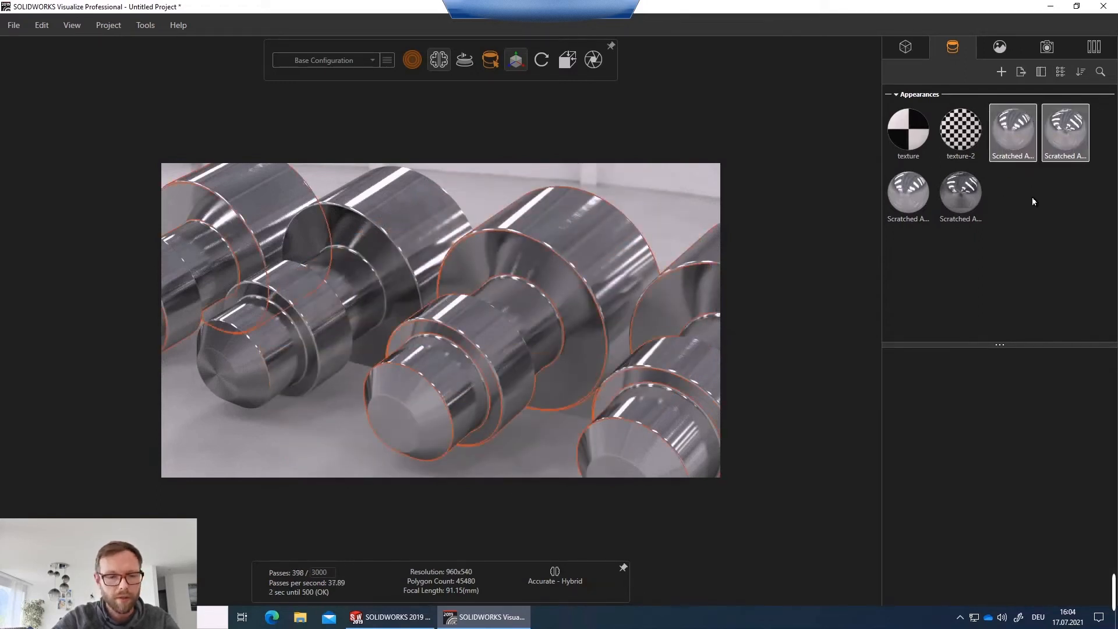
{"action": "key", "text": "ctrl+v"}
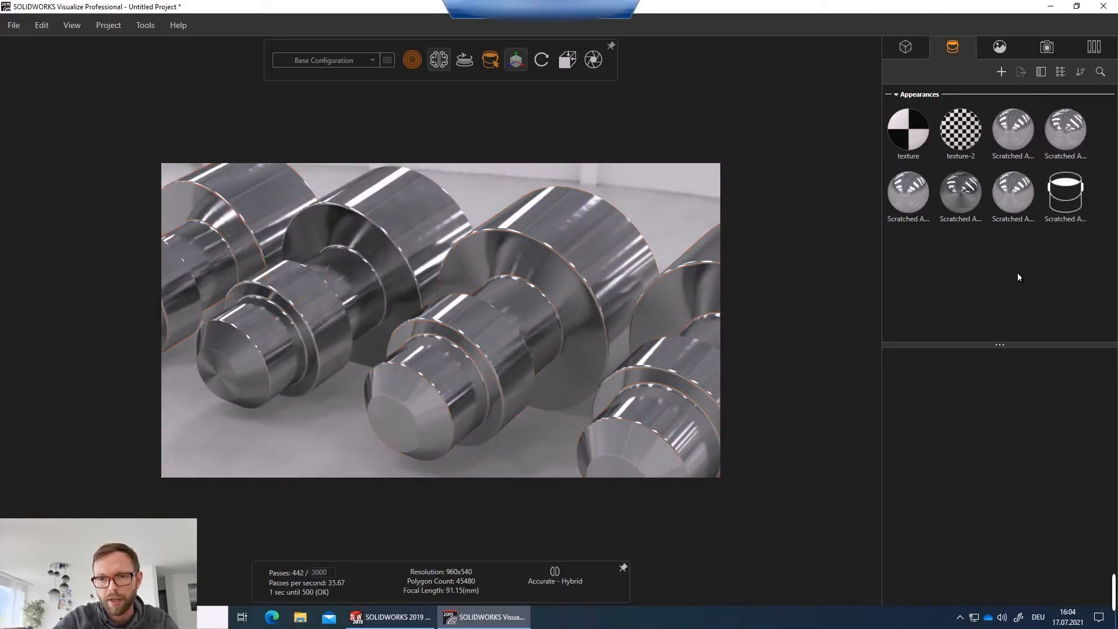
Apply the two new Scratched Aluminum copies to the parts of the front shaft.
{"action": "left_click", "coordinate": [1016, 207]}
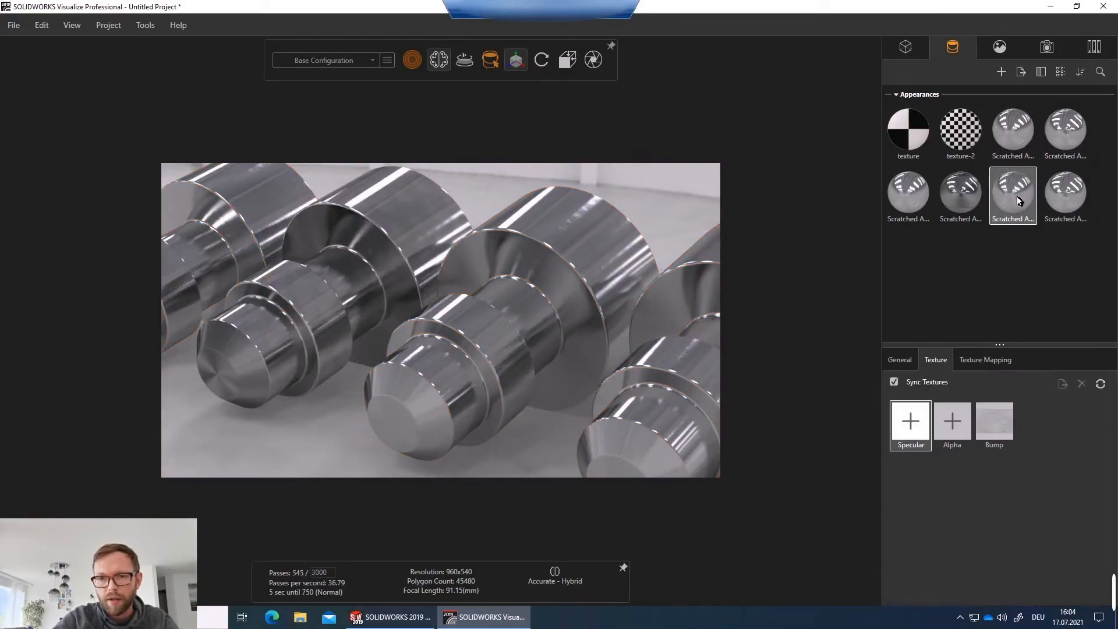
{"action": "left_click_drag", "start_coordinate": [1018, 201], "coordinate": [640, 236]}
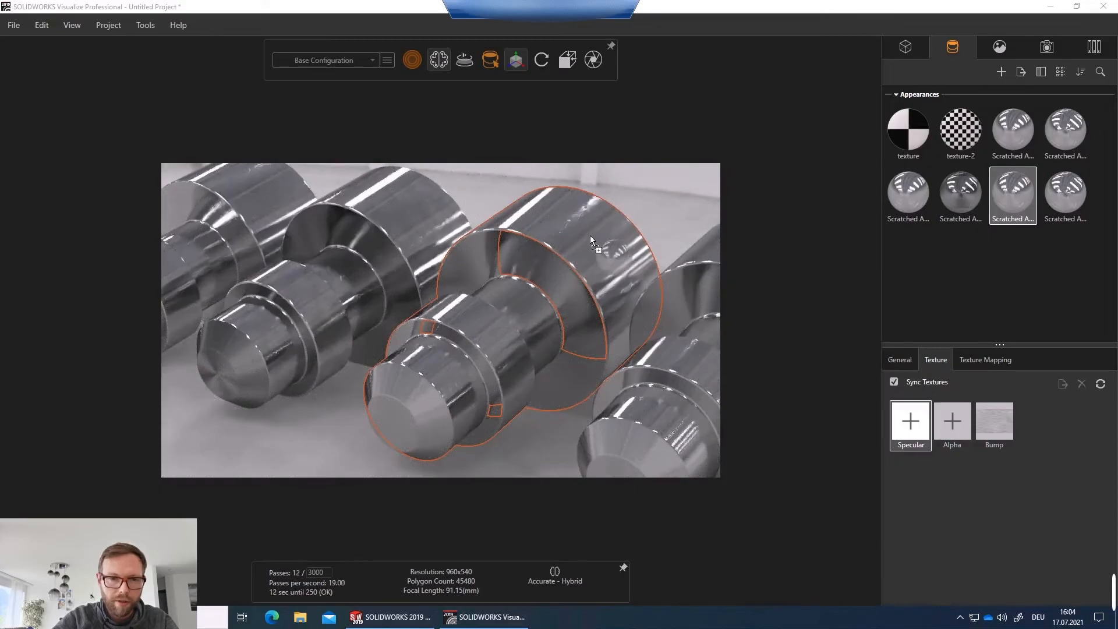
{"action": "left_click_drag", "start_coordinate": [1066, 195], "coordinate": [406, 410]}
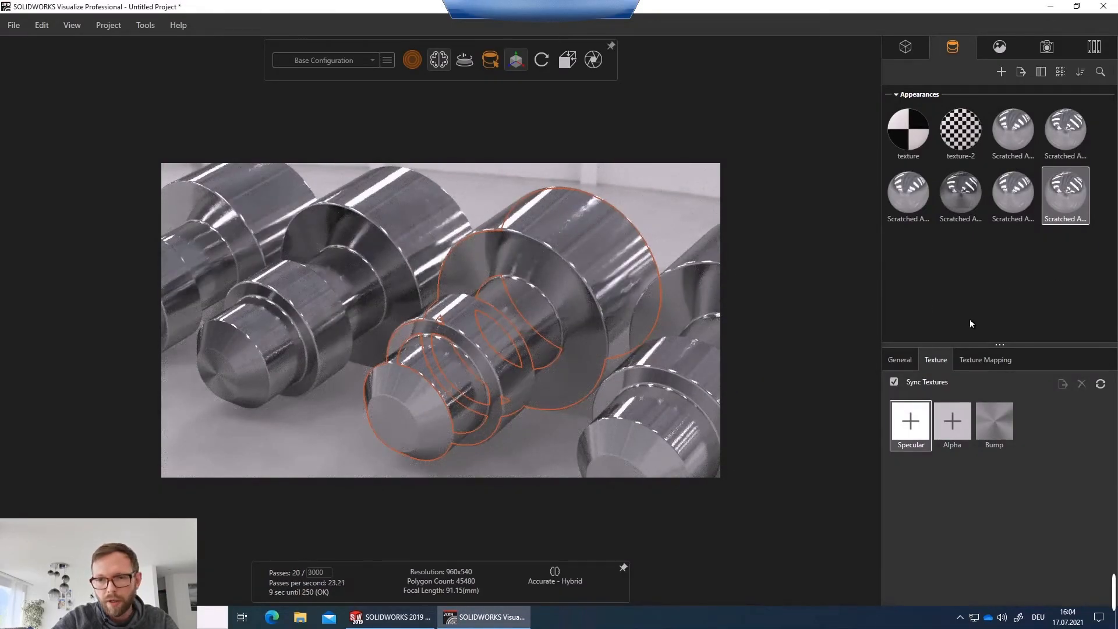
Load Circle Mesh_Bump.jpg as the bump texture of the first new Scratched Aluminum copy.
{"action": "left_click", "coordinate": [1016, 202]}
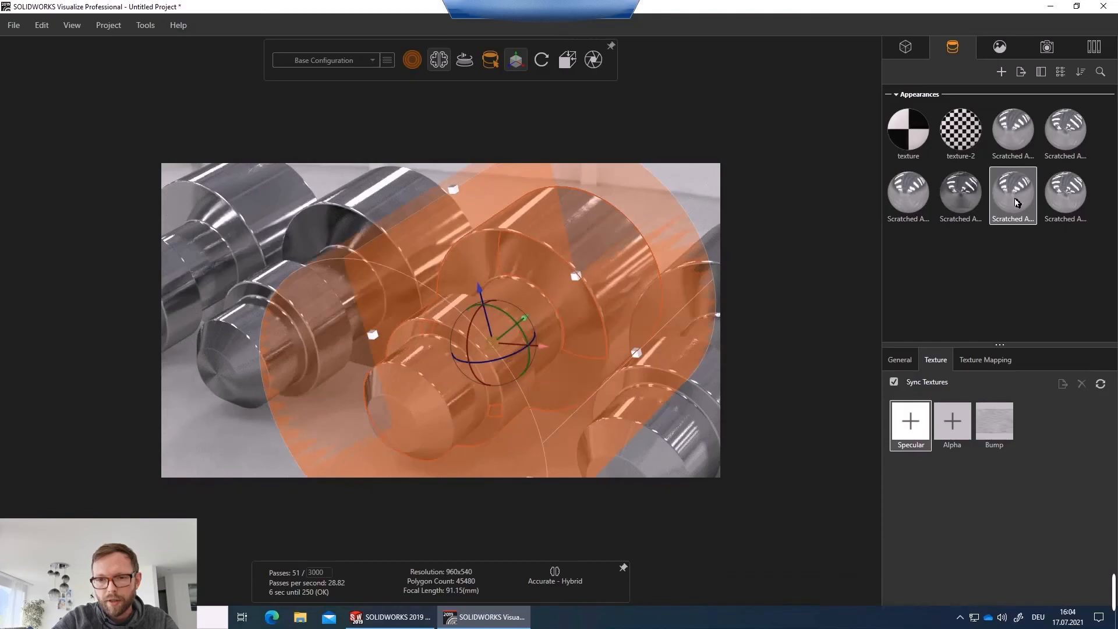
{"action": "double_click", "coordinate": [994, 429]}
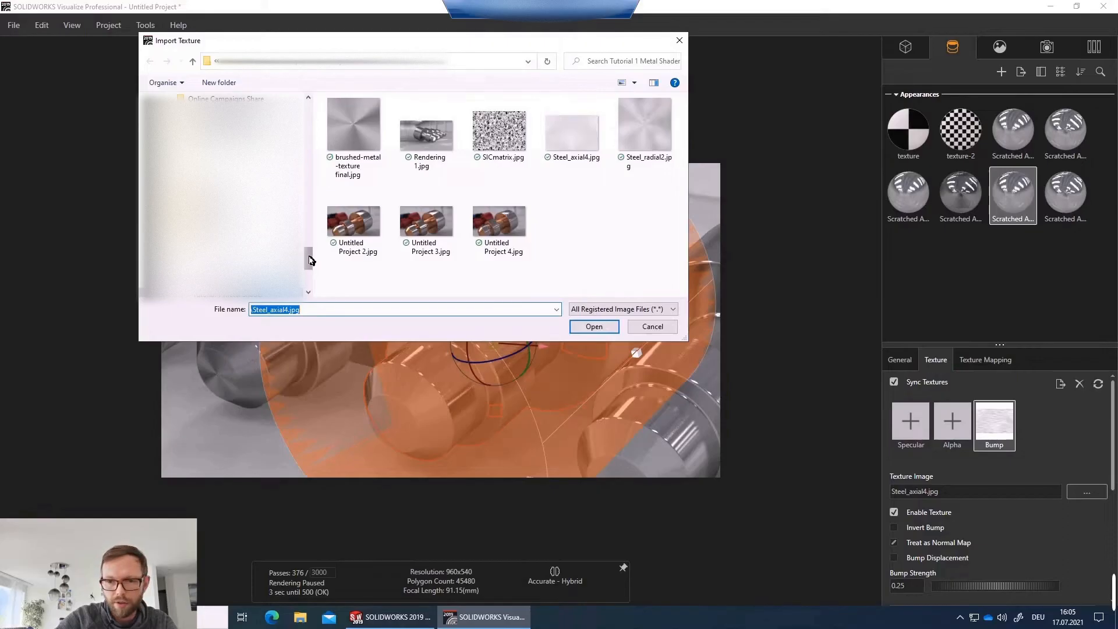
{"action": "left_click_drag", "start_coordinate": [310, 261], "coordinate": [311, 111]}
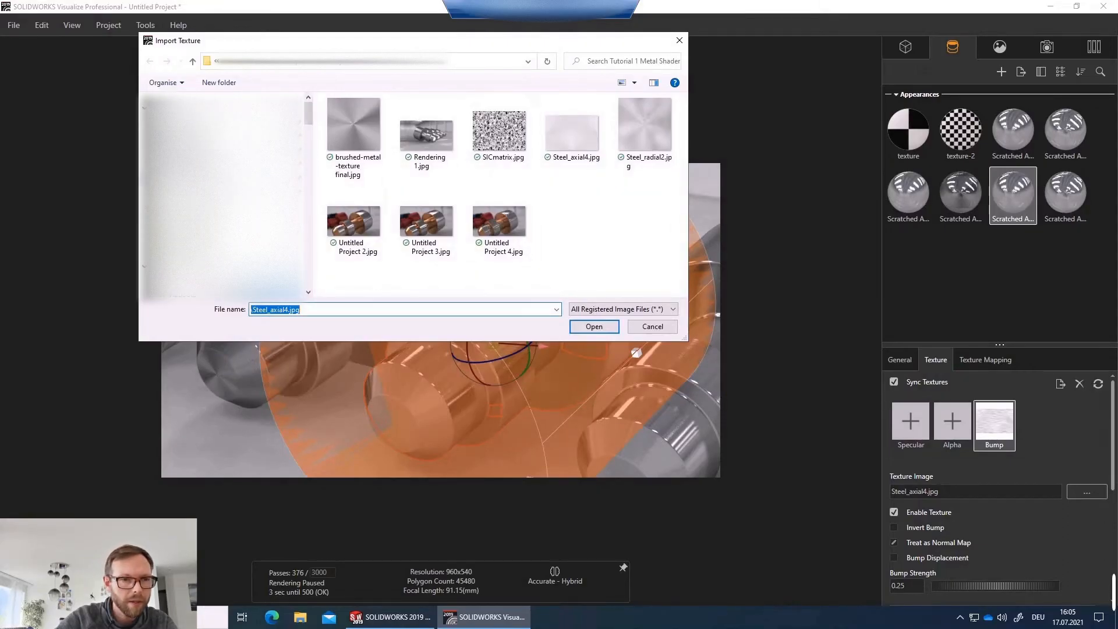
{"action": "left_click", "coordinate": [204, 179]}
{"action": "left_click", "coordinate": [192, 287]}
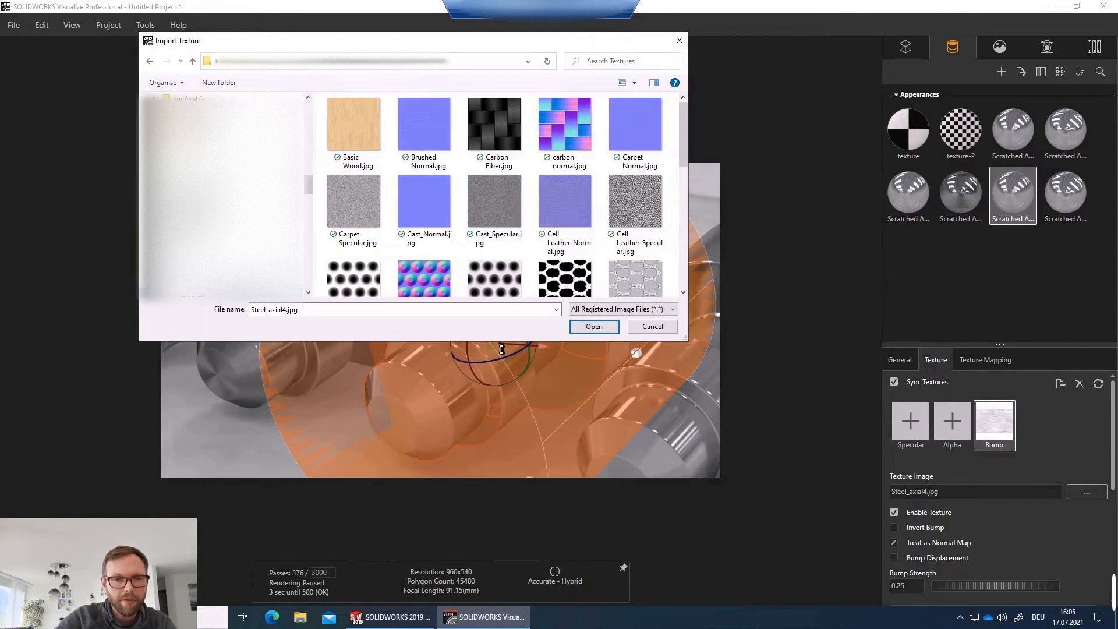
{"action": "left_click_drag", "start_coordinate": [502, 349], "coordinate": [501, 467]}
{"action": "left_click", "coordinate": [357, 334]}
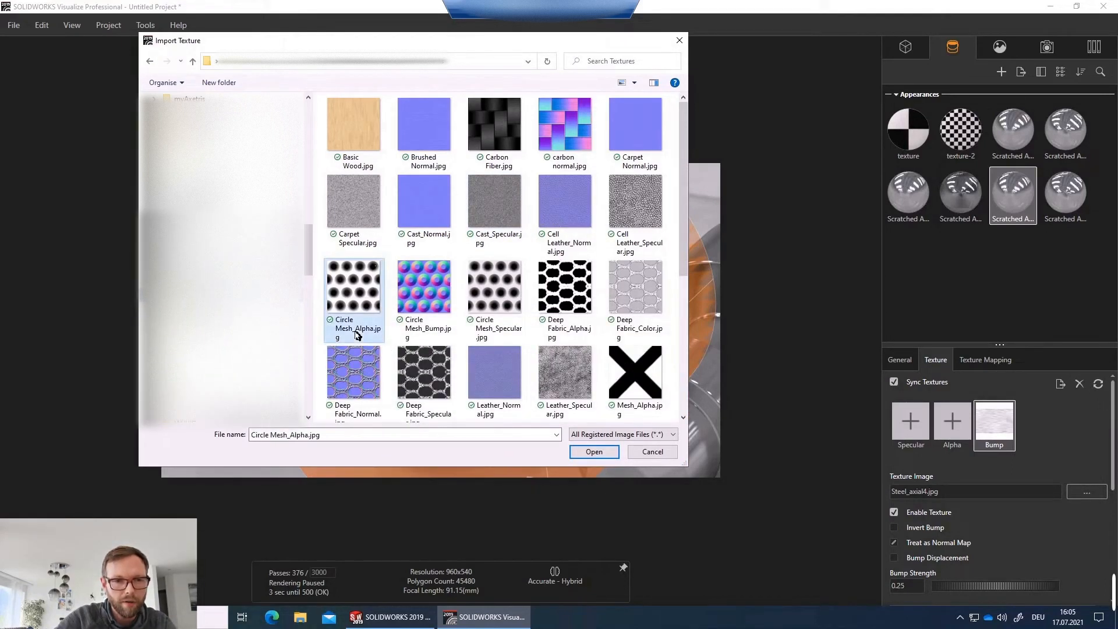
{"action": "left_click", "coordinate": [436, 335]}
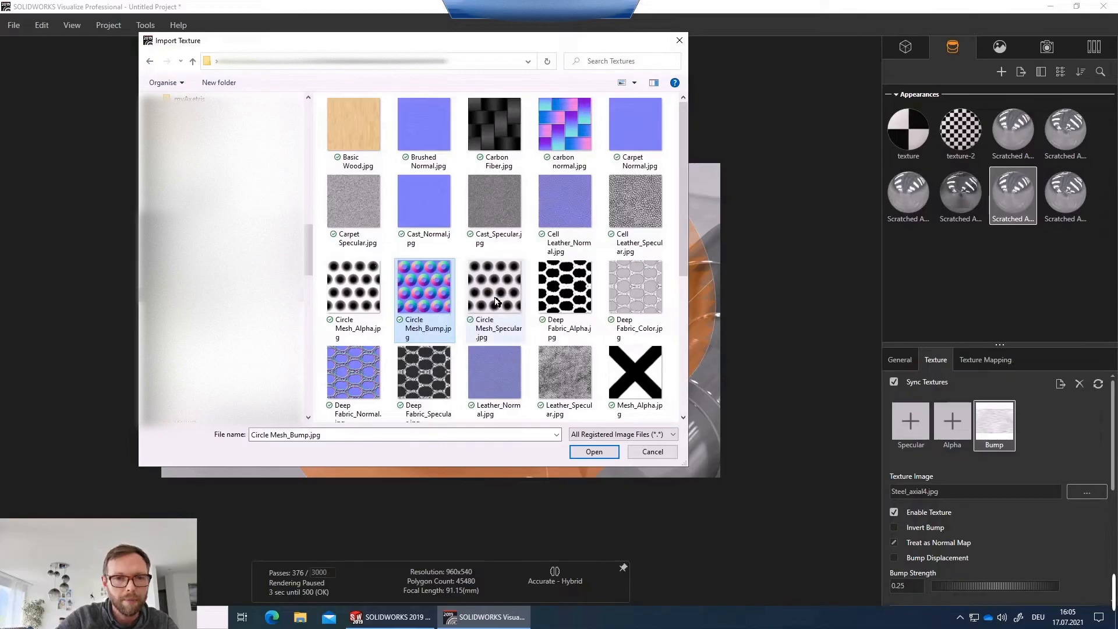
{"action": "key", "text": "Right"}
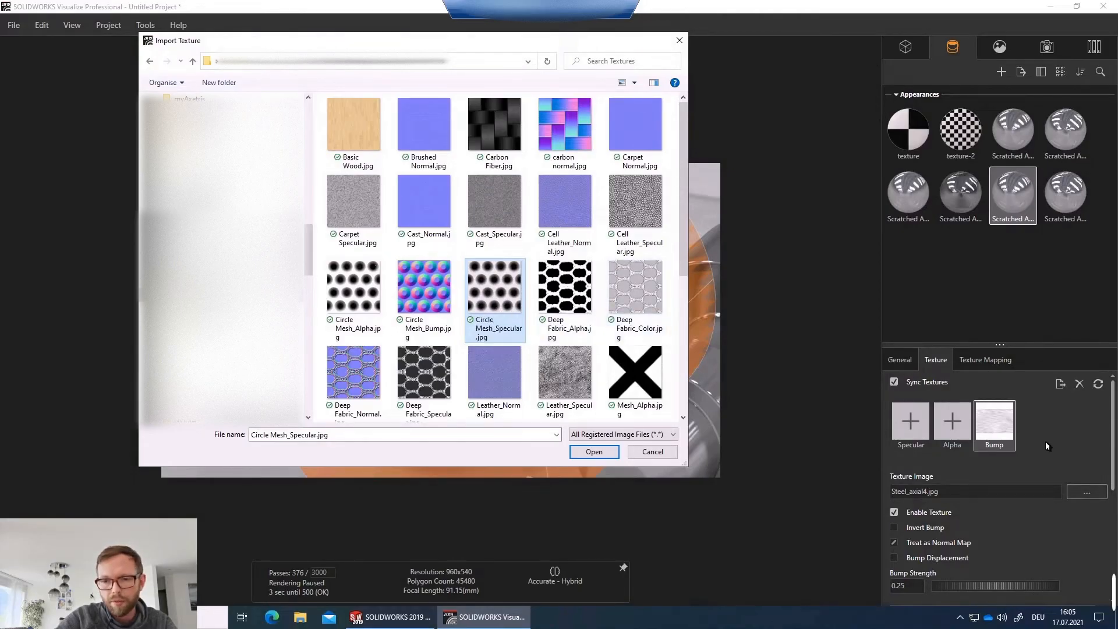
{"action": "double_click", "coordinate": [418, 300]}
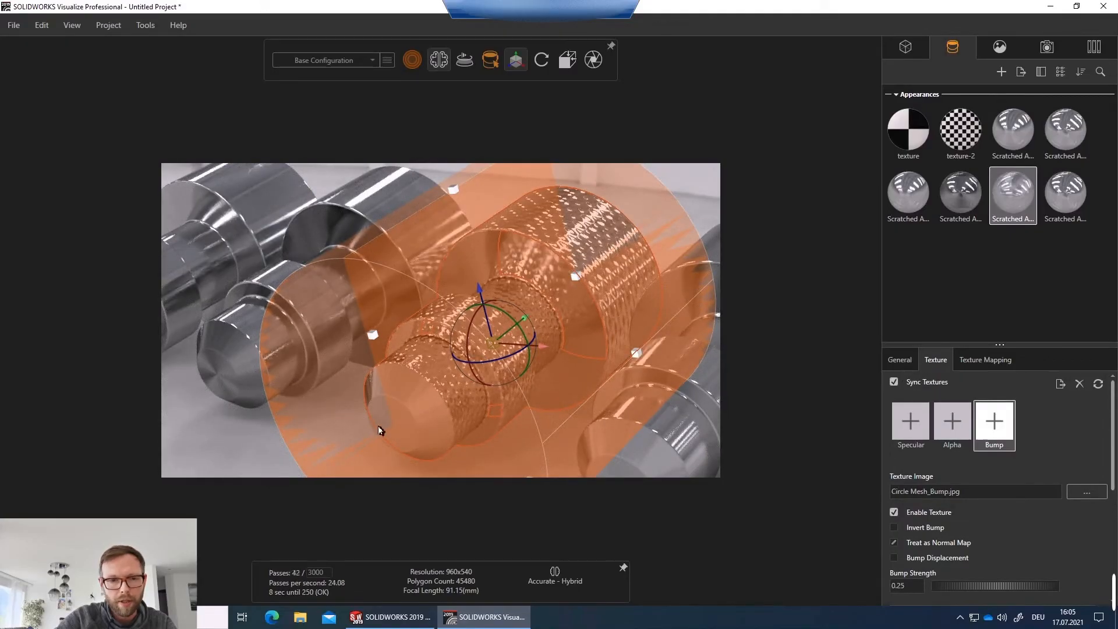
Set the bump texture's tile to 20 in U and V for that appearance.
{"action": "left_click", "coordinate": [257, 451]}
{"action": "scroll", "coordinate": [508, 358], "scroll_direction": "up", "scroll_amount": 5}
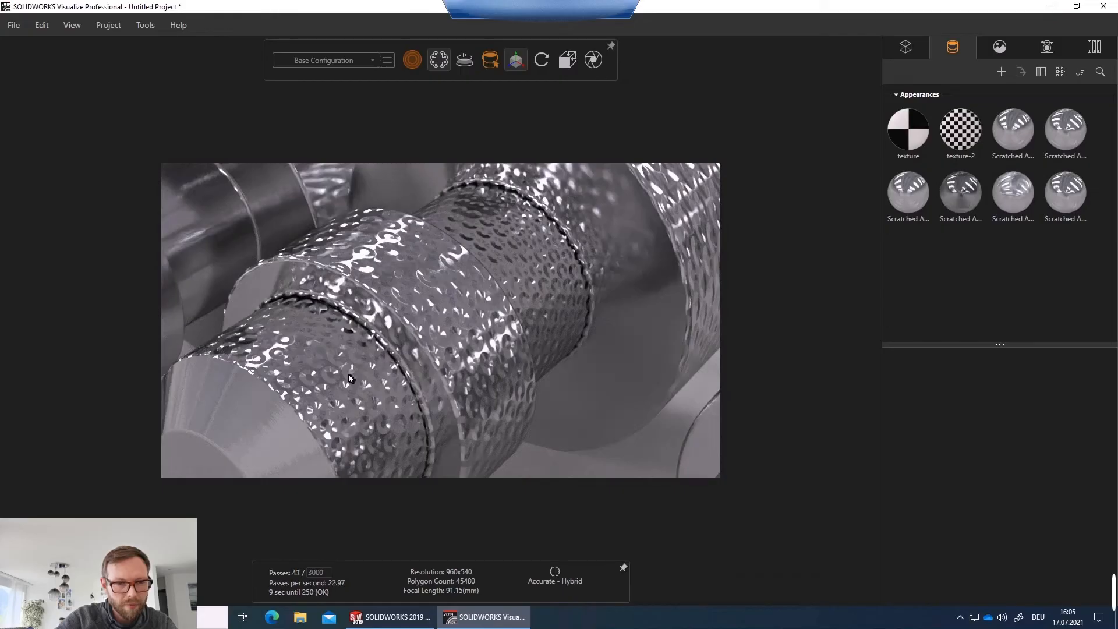
{"action": "left_click", "coordinate": [460, 316]}
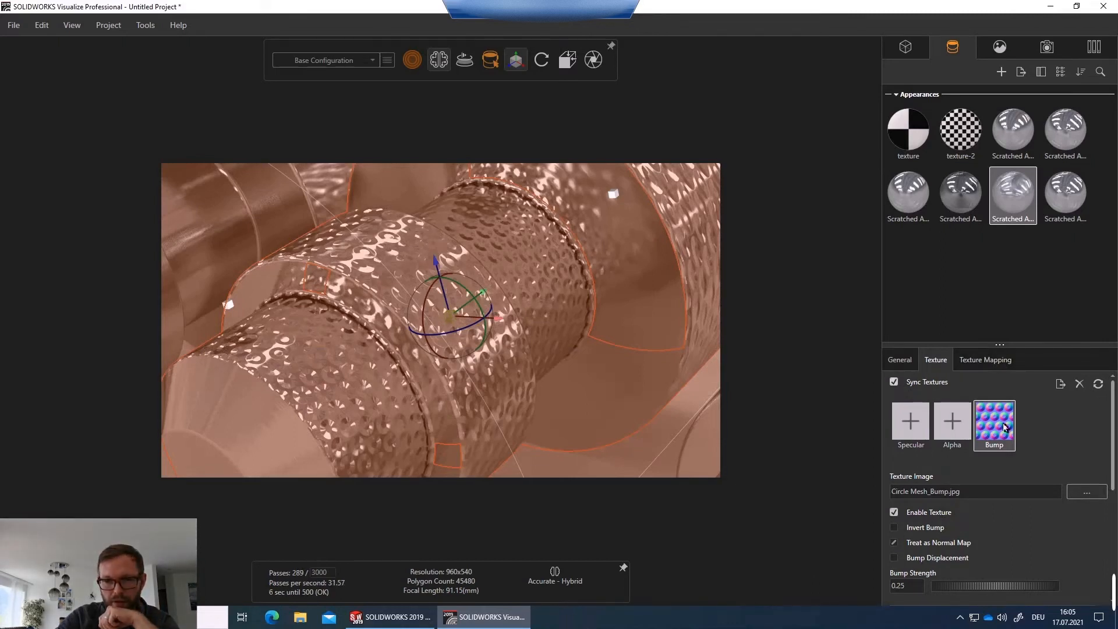
{"action": "scroll", "coordinate": [991, 517], "scroll_direction": "down", "scroll_amount": 2}
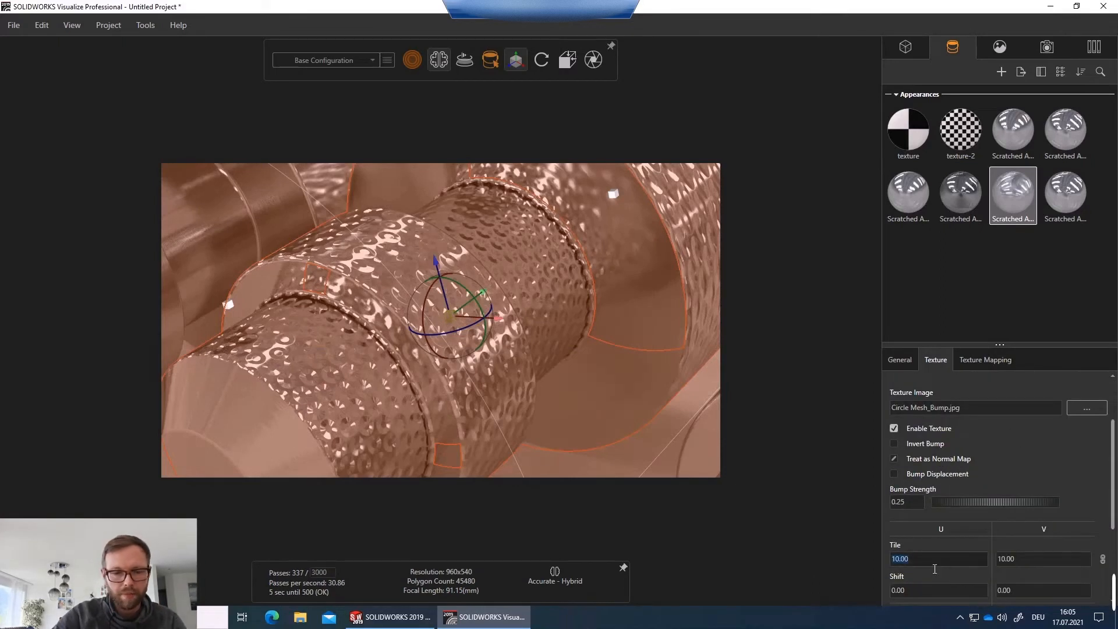
{"action": "type", "text": "20"}
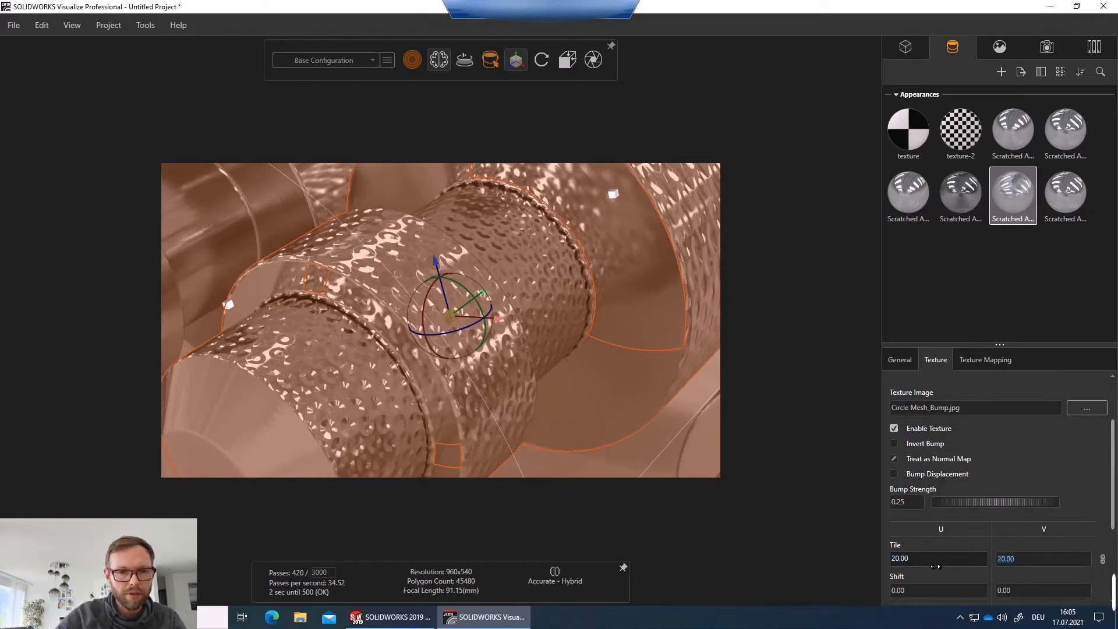
{"action": "key", "text": "Tab"}
{"action": "left_click", "coordinate": [615, 465]}
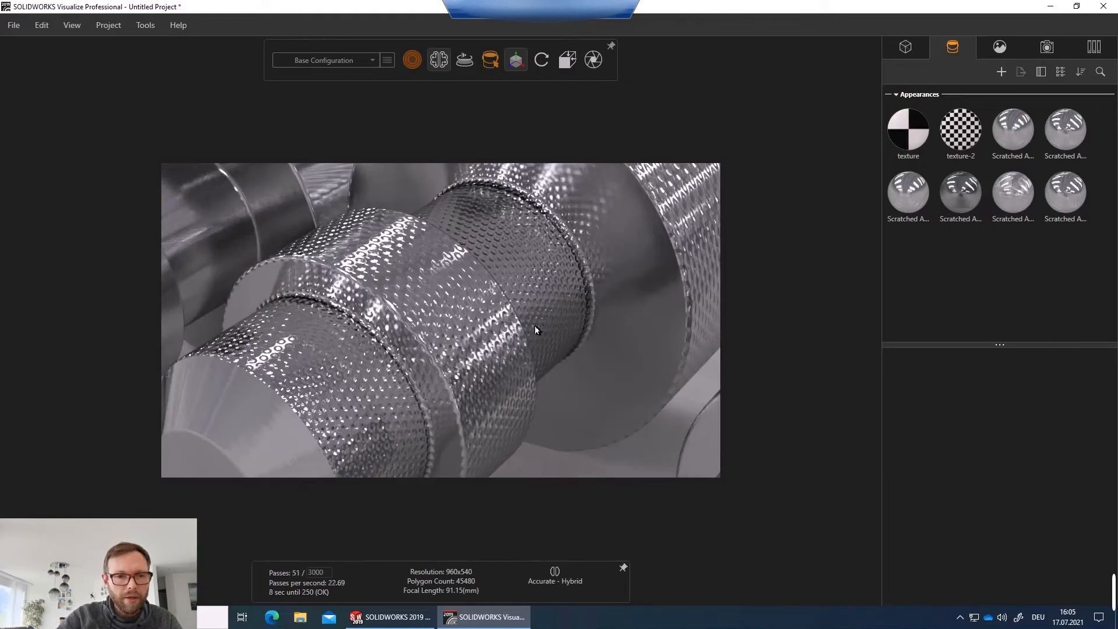
Load Circle Mesh_Specular.jpg as the specular texture of the same Scratched Aluminum copy.
{"action": "left_click", "coordinate": [464, 324]}
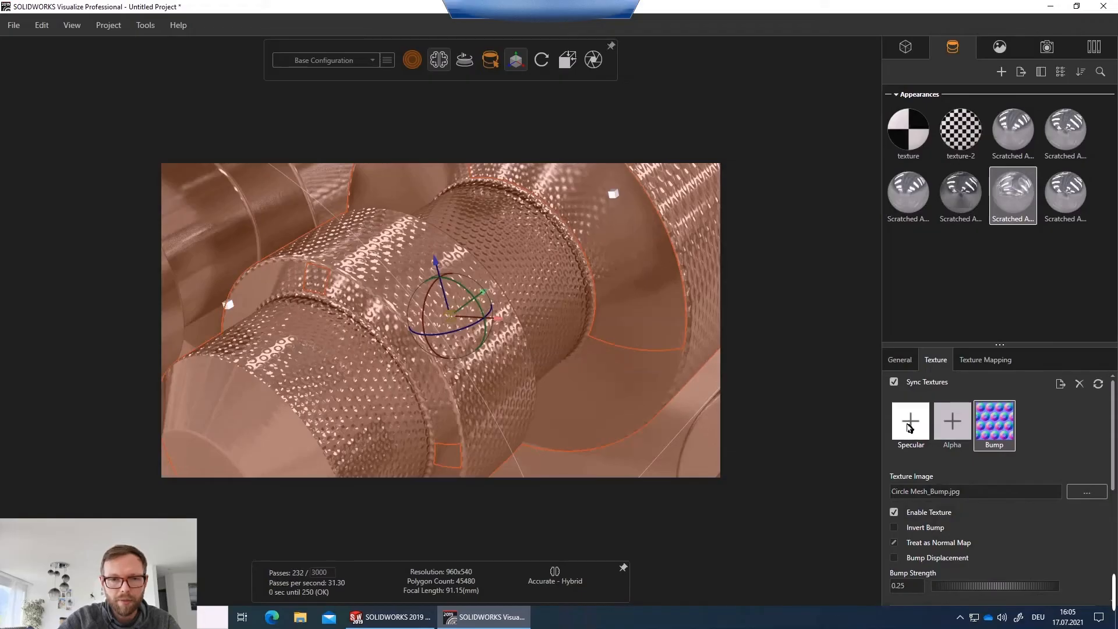
{"action": "left_click", "coordinate": [569, 460]}
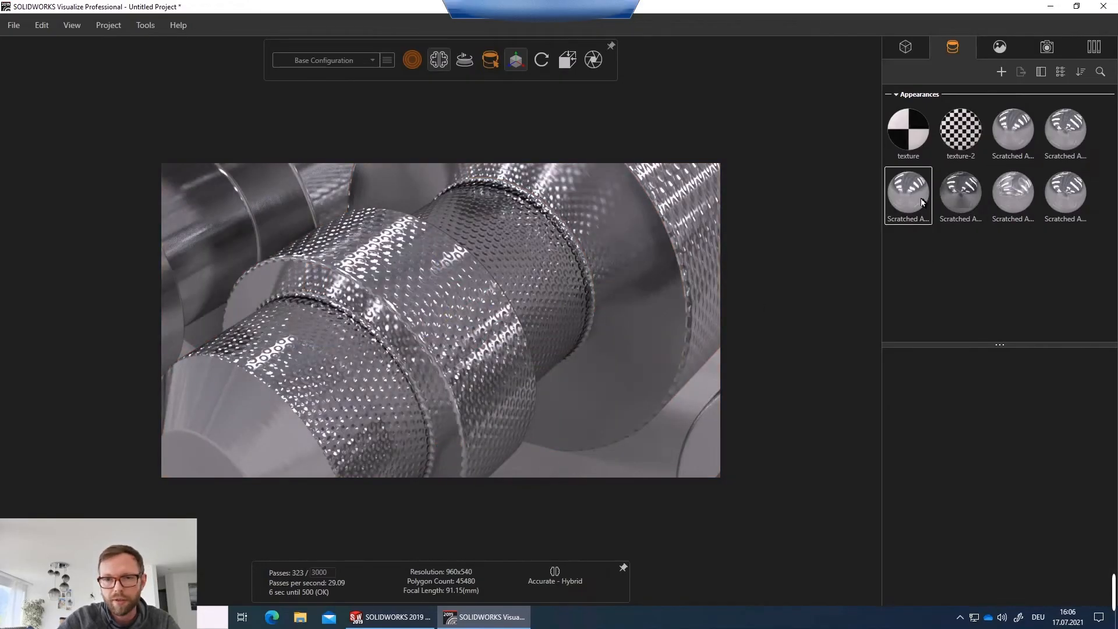
{"action": "left_click", "coordinate": [1020, 204]}
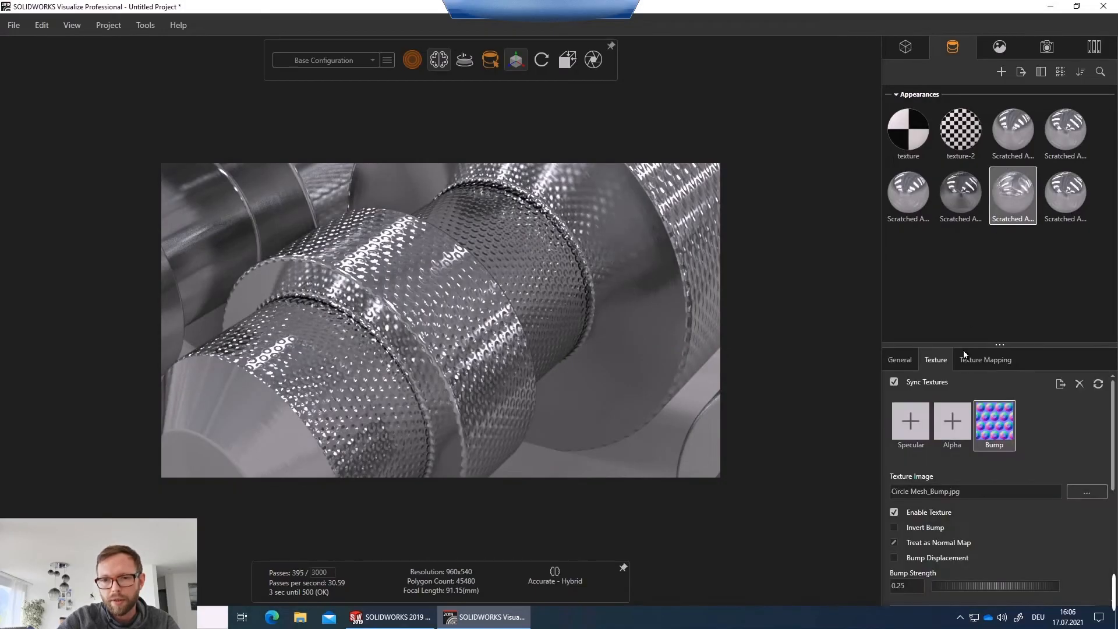
{"action": "left_click", "coordinate": [909, 419]}
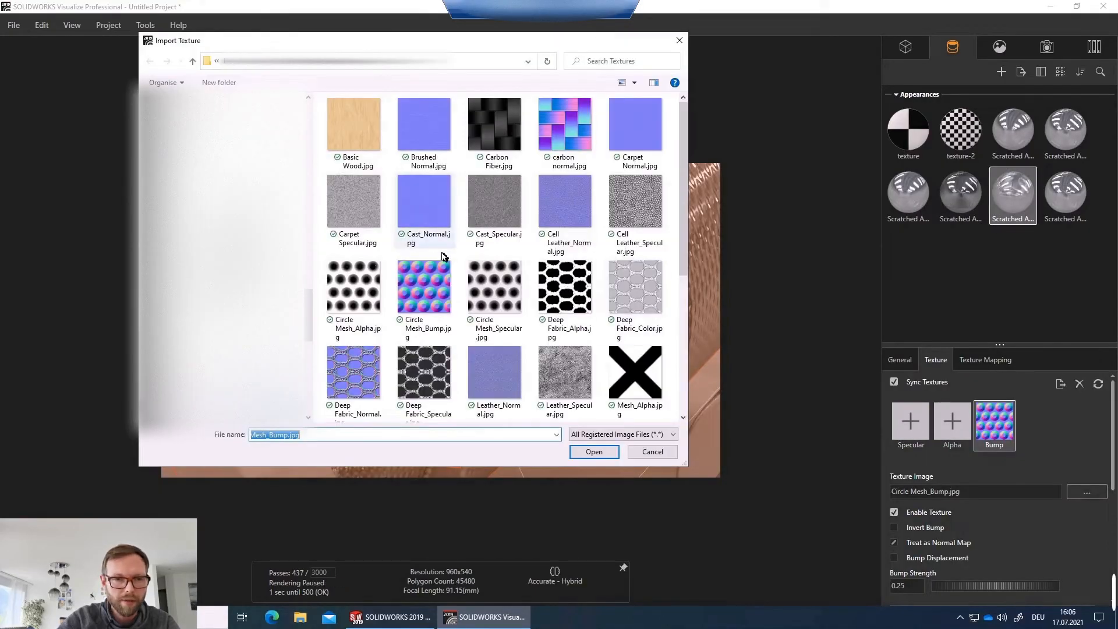
{"action": "left_click", "coordinate": [495, 291]}
{"action": "left_click", "coordinate": [590, 454]}
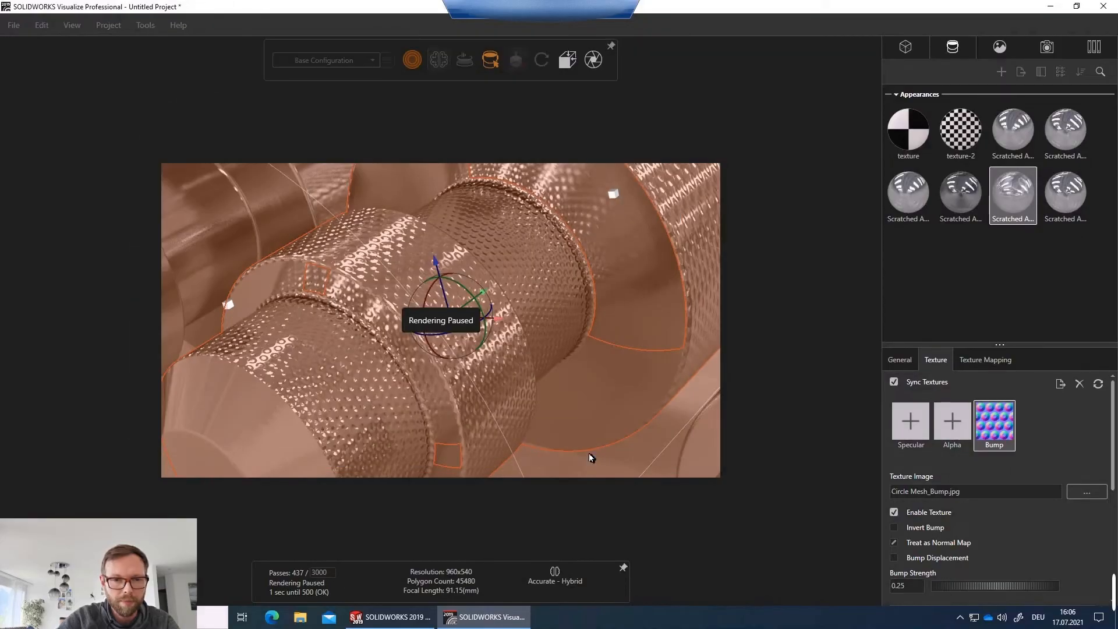
{"action": "left_click", "coordinate": [553, 466]}
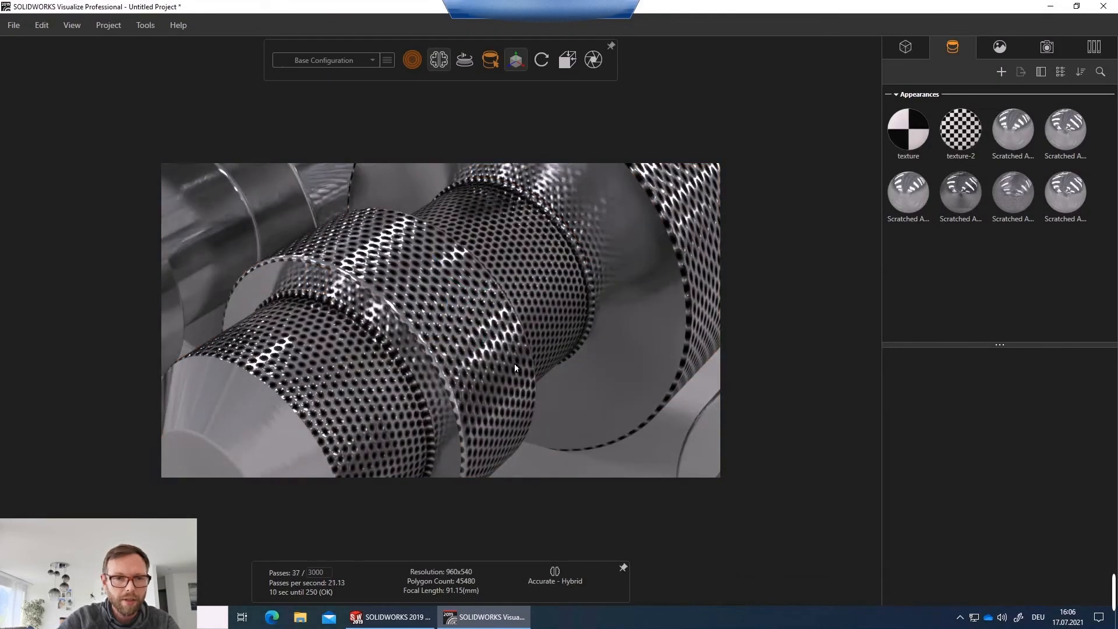
Try to load Circle Mesh_Alpha.jpg as the alpha texture of the same appearance.
{"action": "scroll", "coordinate": [497, 363], "scroll_direction": "down", "scroll_amount": 3}
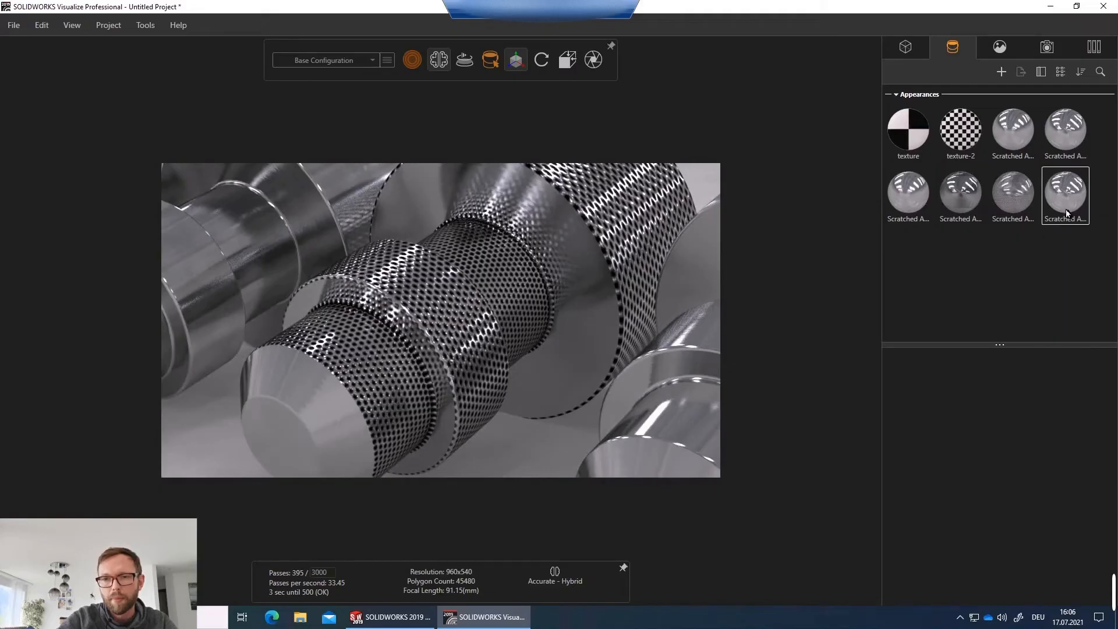
{"action": "left_click", "coordinate": [1025, 206]}
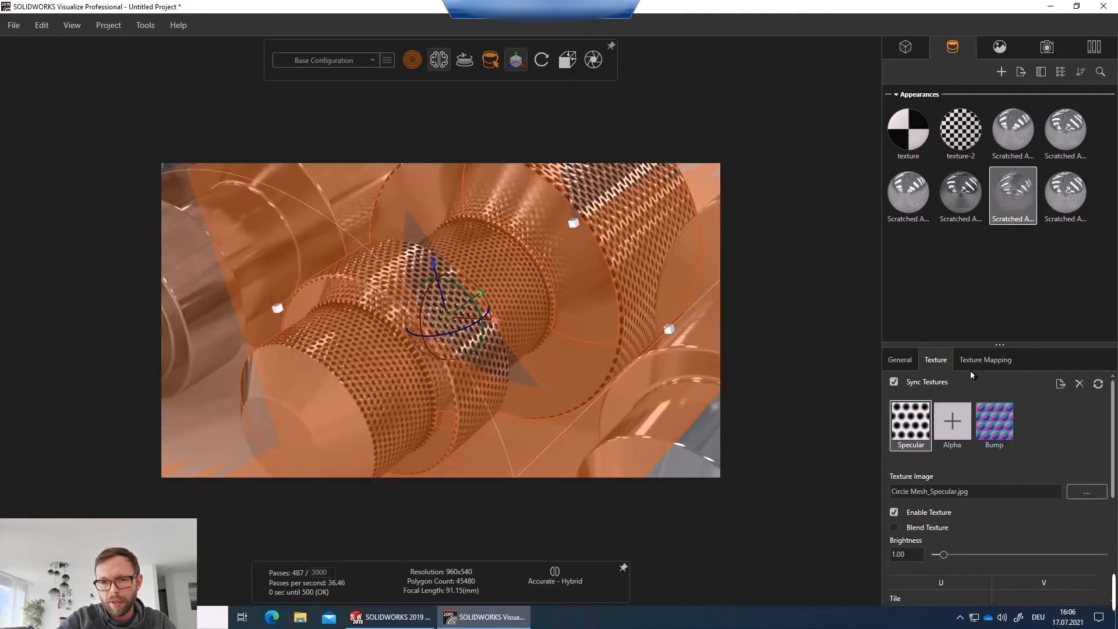
{"action": "left_click", "coordinate": [953, 422]}
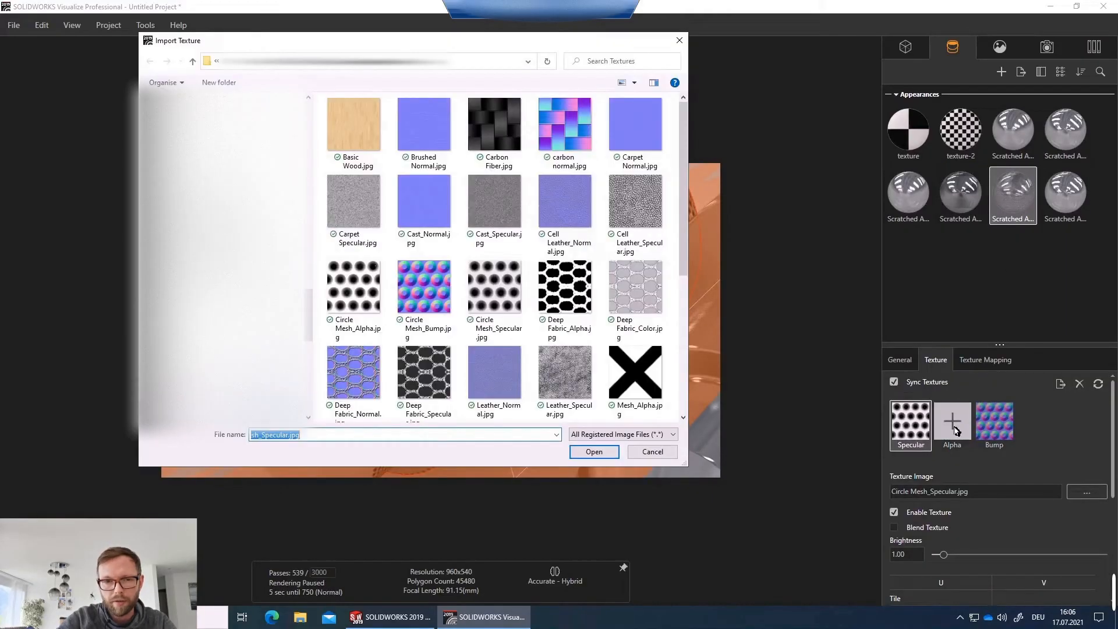
{"action": "left_click", "coordinate": [379, 302]}
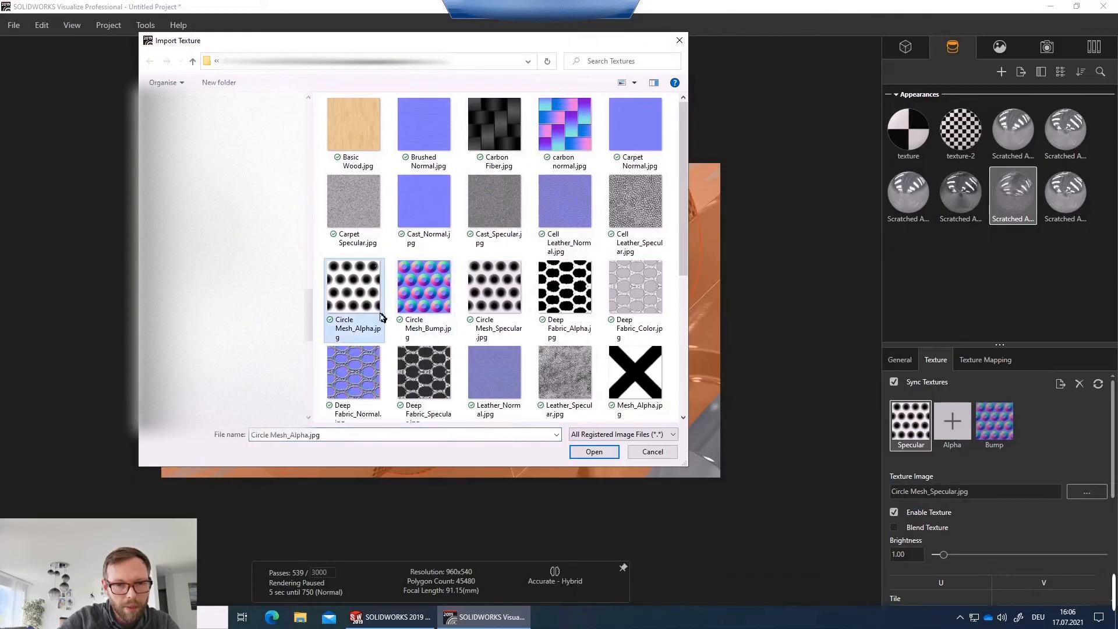
{"action": "left_click", "coordinate": [586, 453]}
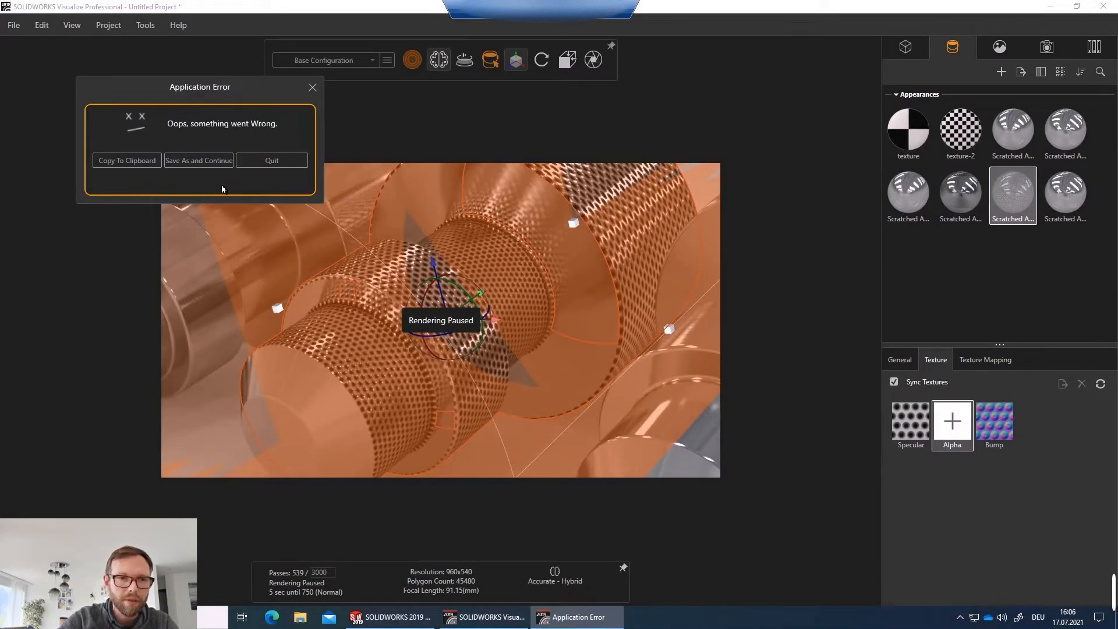
Save and continue the project under the name Tutorial in the tutorial folder.
{"action": "left_click", "coordinate": [183, 163]}
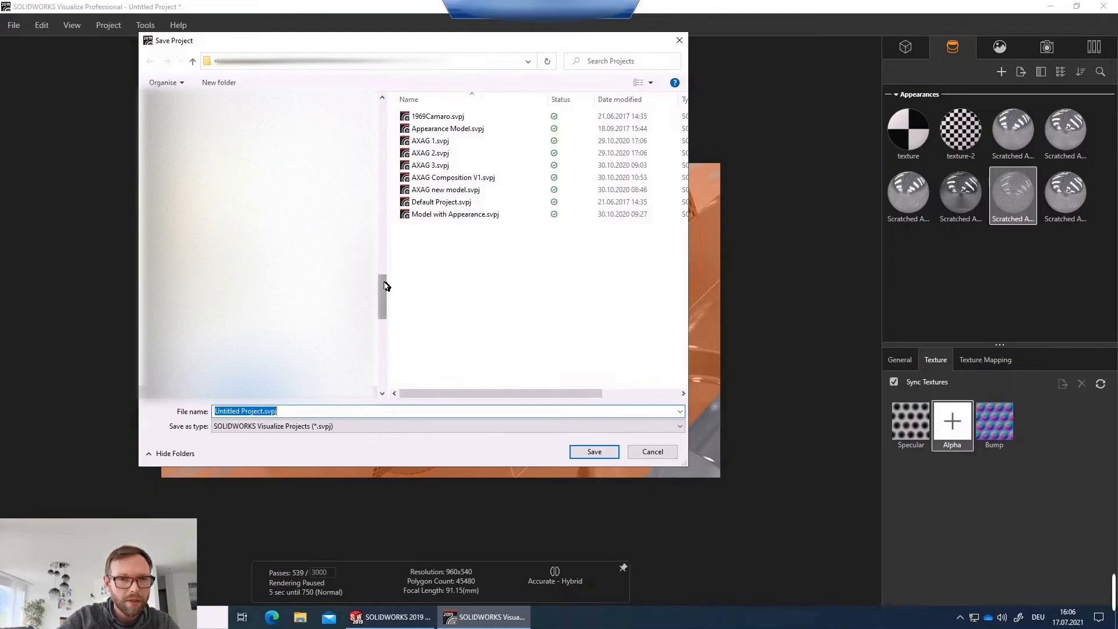
{"action": "left_click_drag", "start_coordinate": [382, 295], "coordinate": [383, 119]}
{"action": "left_click", "coordinate": [245, 220]}
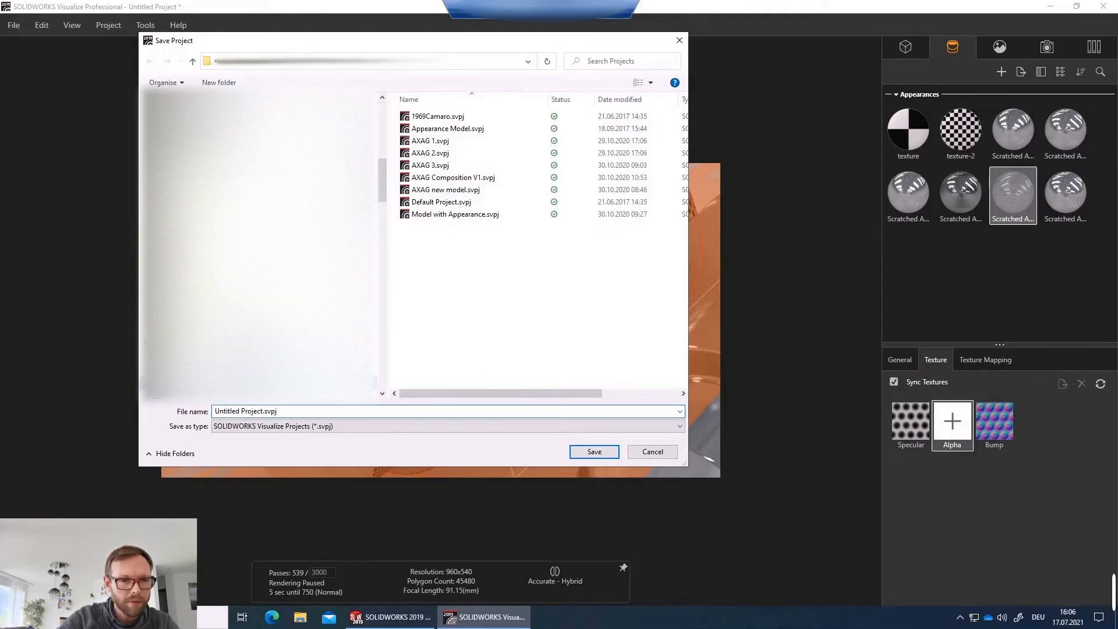
{"action": "left_click", "coordinate": [284, 412]}
{"action": "type", "text": "Tu"}
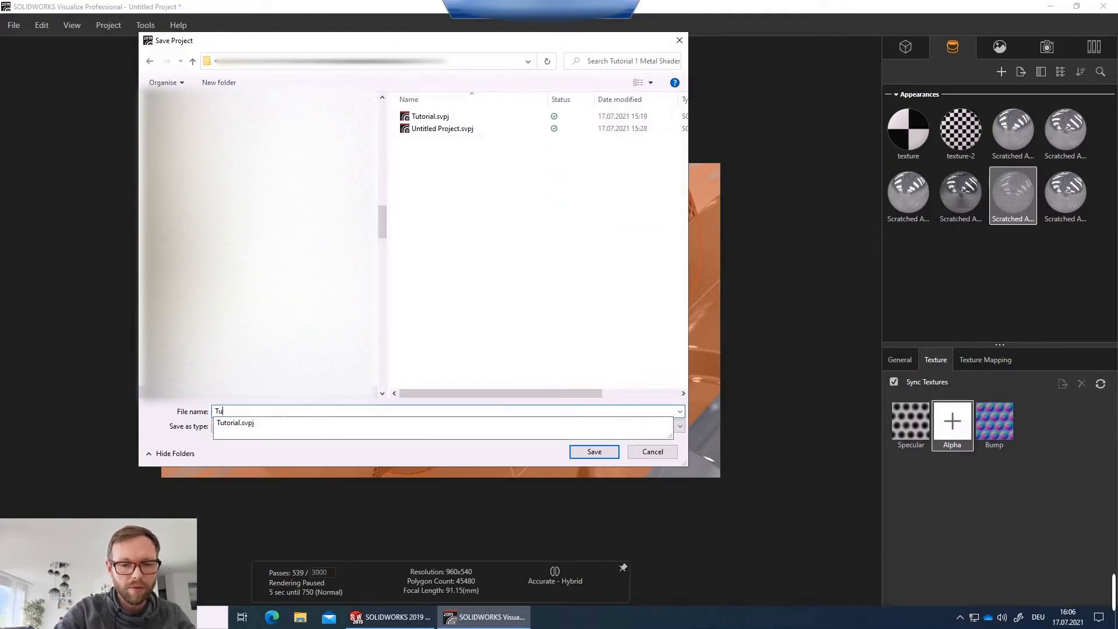
{"action": "type", "text": "torial2"}
{"action": "key", "text": "Return"}
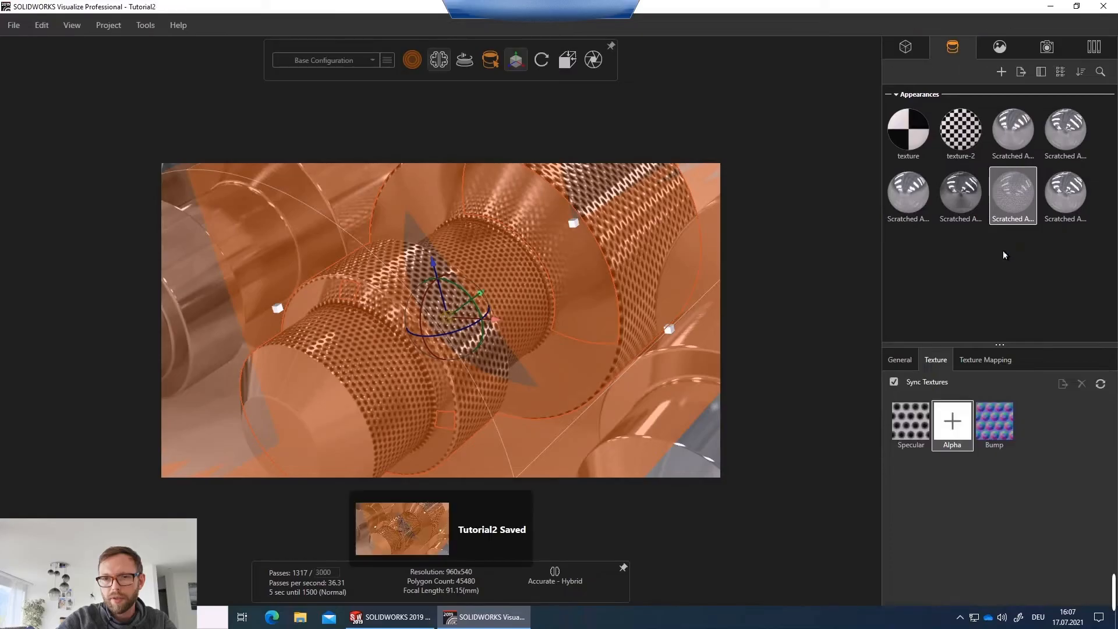
Load Circle Mesh_Alpha.jpg as the alpha texture of the selected Scratched Aluminum copy.
{"action": "left_click", "coordinate": [952, 421]}
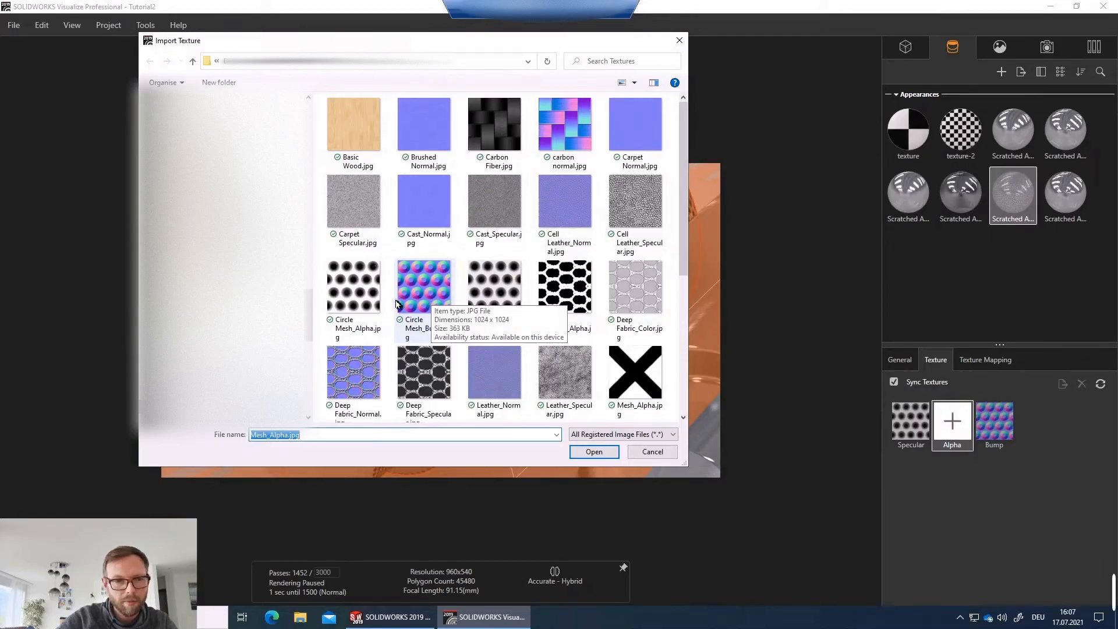
{"action": "left_click", "coordinate": [354, 300]}
{"action": "left_click", "coordinate": [599, 453]}
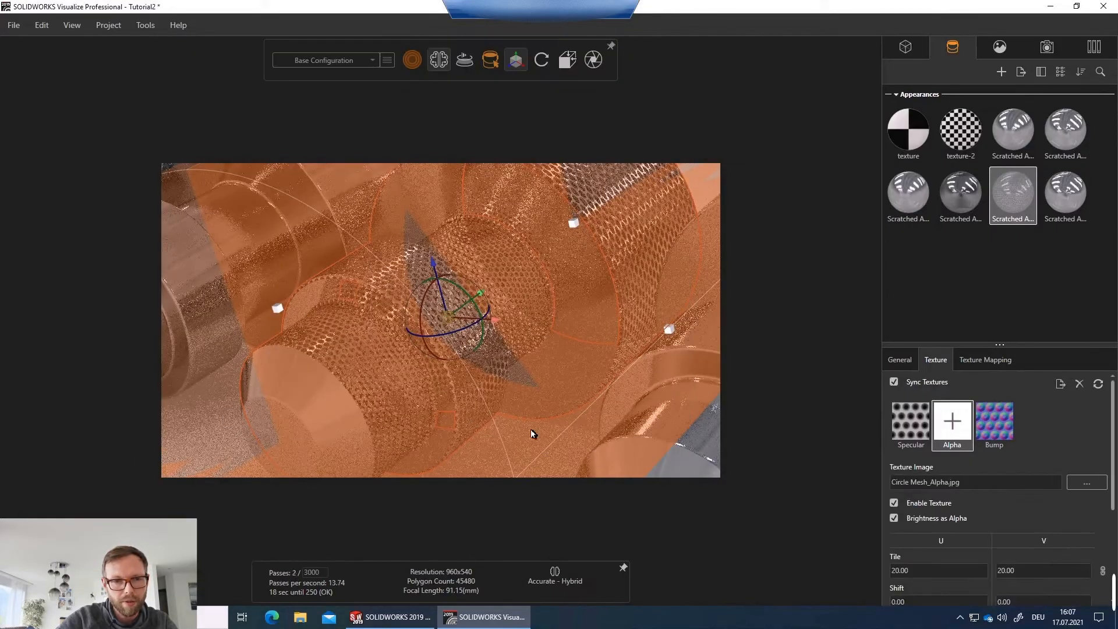
{"action": "left_click", "coordinate": [210, 417]}
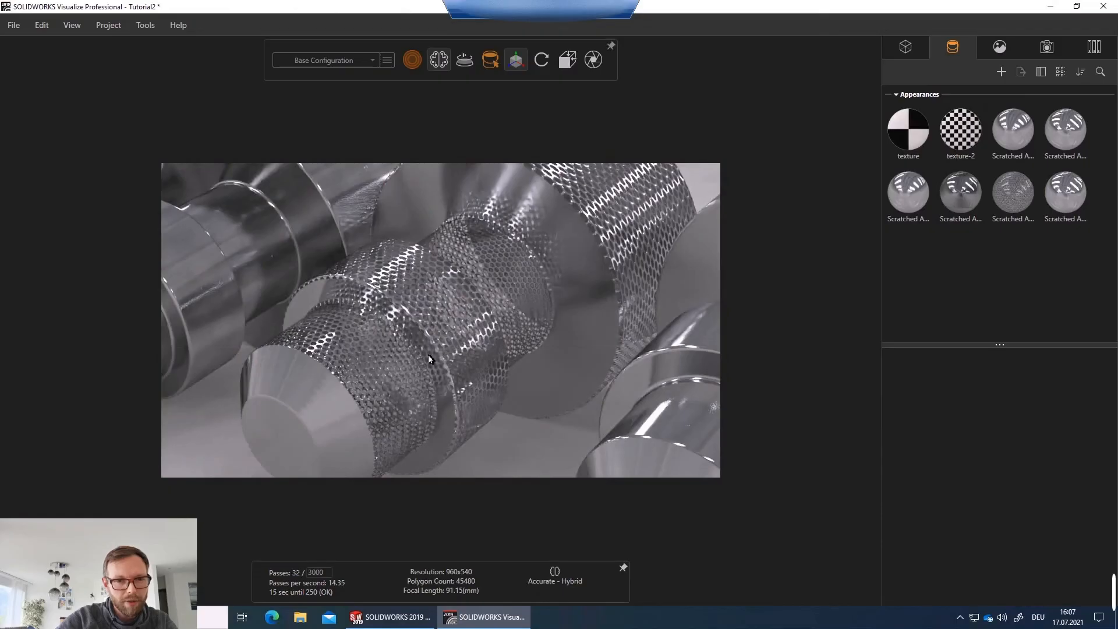
Set the alpha texture's tile to 15 in U and V for the mesh appearance.
{"action": "scroll", "coordinate": [454, 326], "scroll_direction": "up", "scroll_amount": 10}
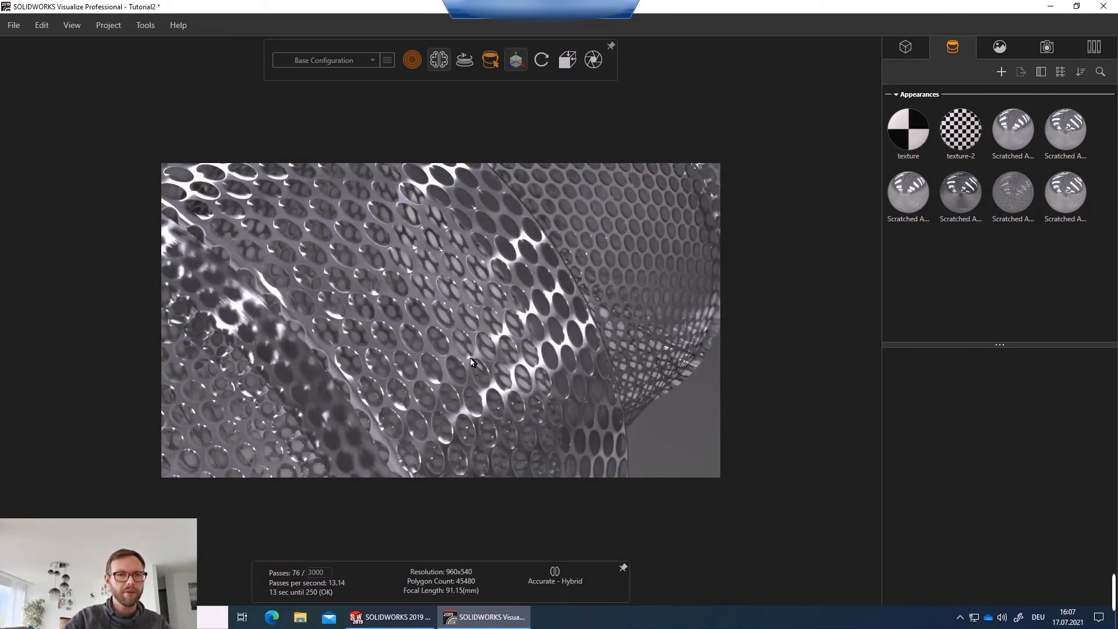
{"action": "scroll", "coordinate": [432, 311], "scroll_direction": "down", "scroll_amount": 5}
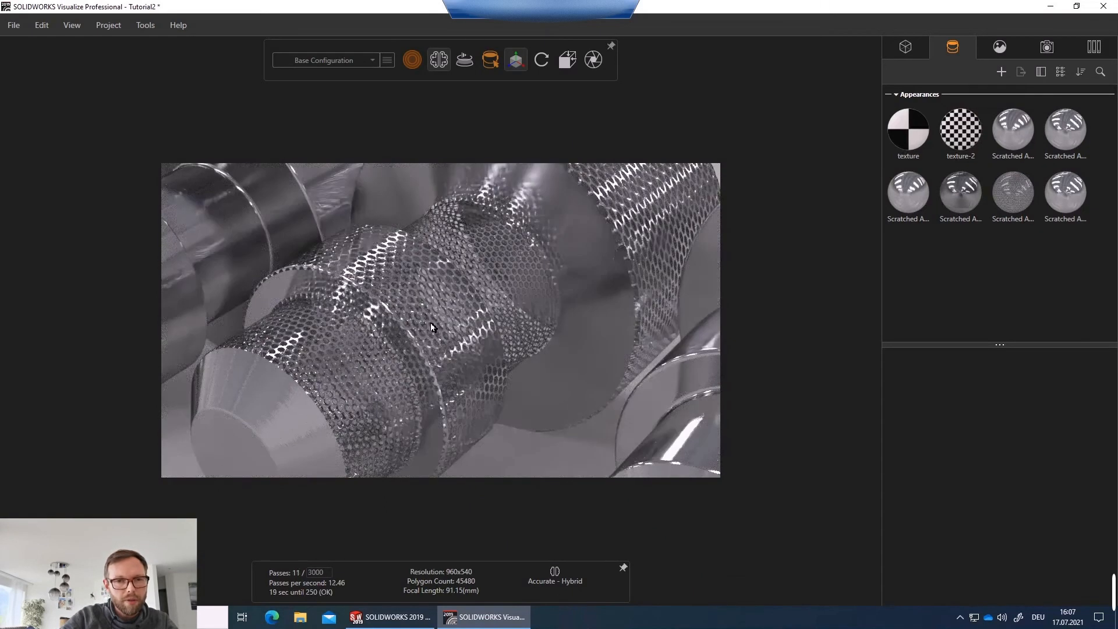
{"action": "left_click", "coordinate": [429, 320]}
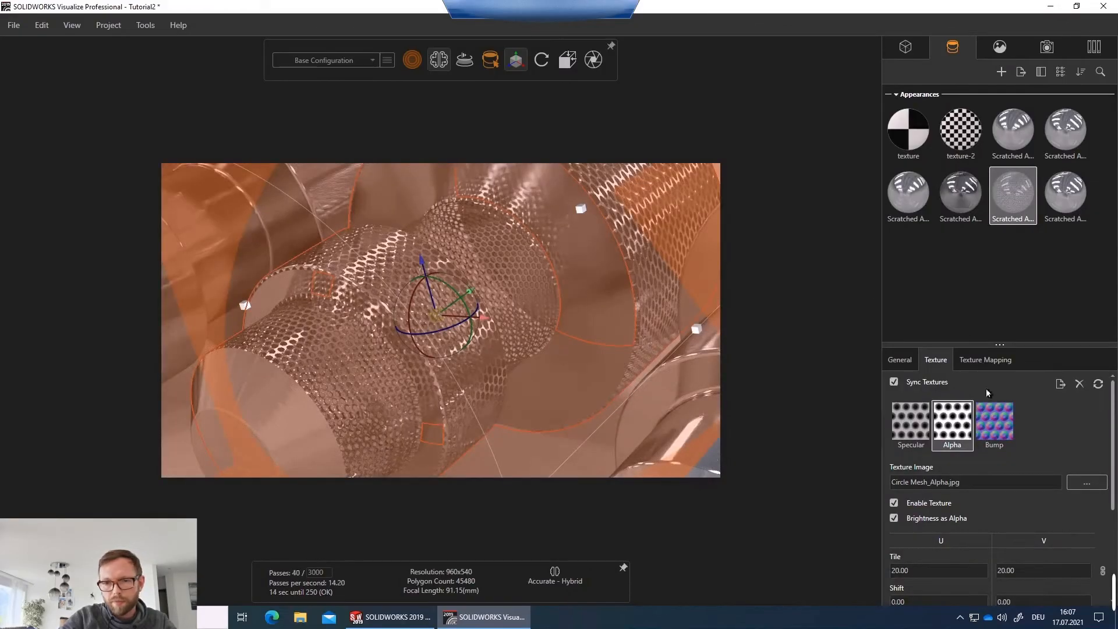
{"action": "scroll", "coordinate": [955, 513], "scroll_direction": "down", "scroll_amount": 1}
{"action": "double_click", "coordinate": [921, 542]}
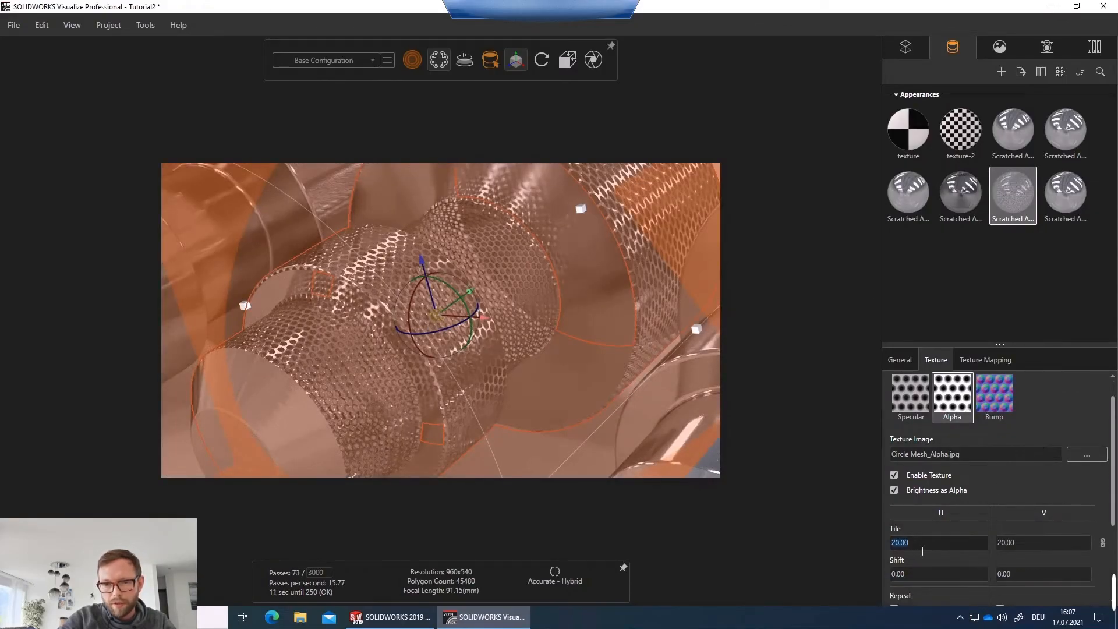
{"action": "type", "text": "15"}
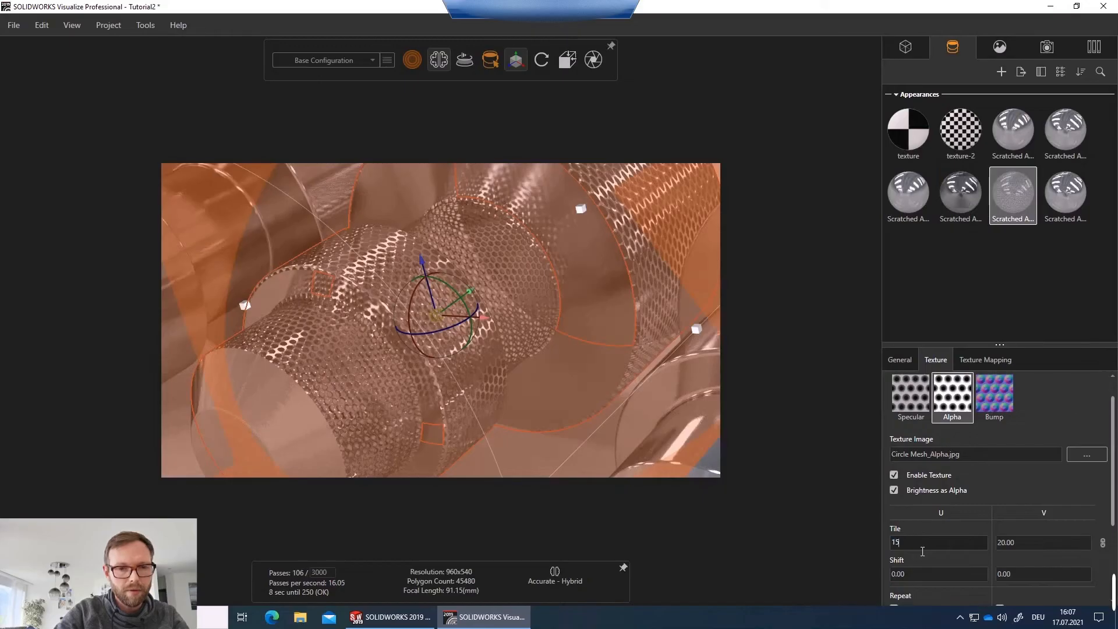
{"action": "key", "text": "Tab"}
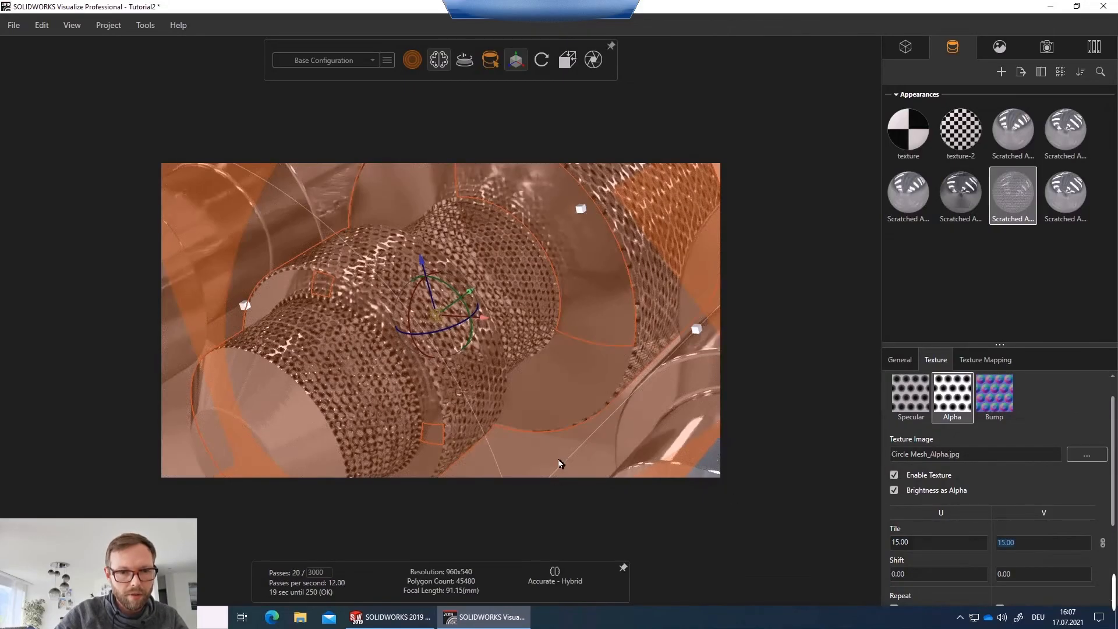
{"action": "left_click", "coordinate": [543, 455]}
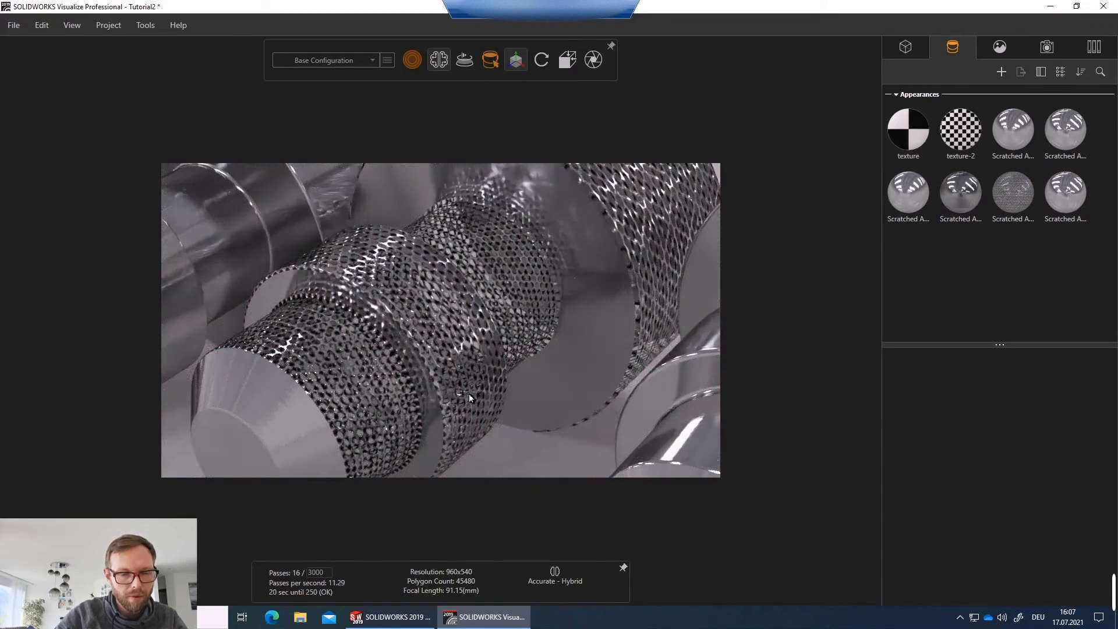
Apply the Copper Polished library appearance to the solid parts of the meshed shaft.
{"action": "left_click_drag", "start_coordinate": [418, 394], "coordinate": [372, 391]}
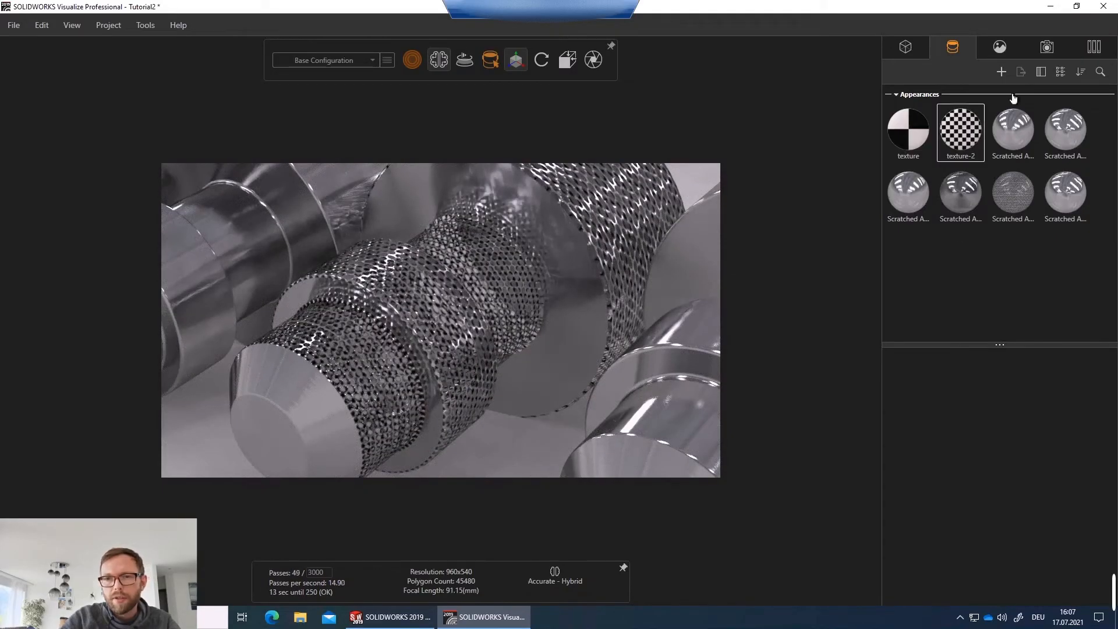
{"action": "left_click", "coordinate": [1093, 47]}
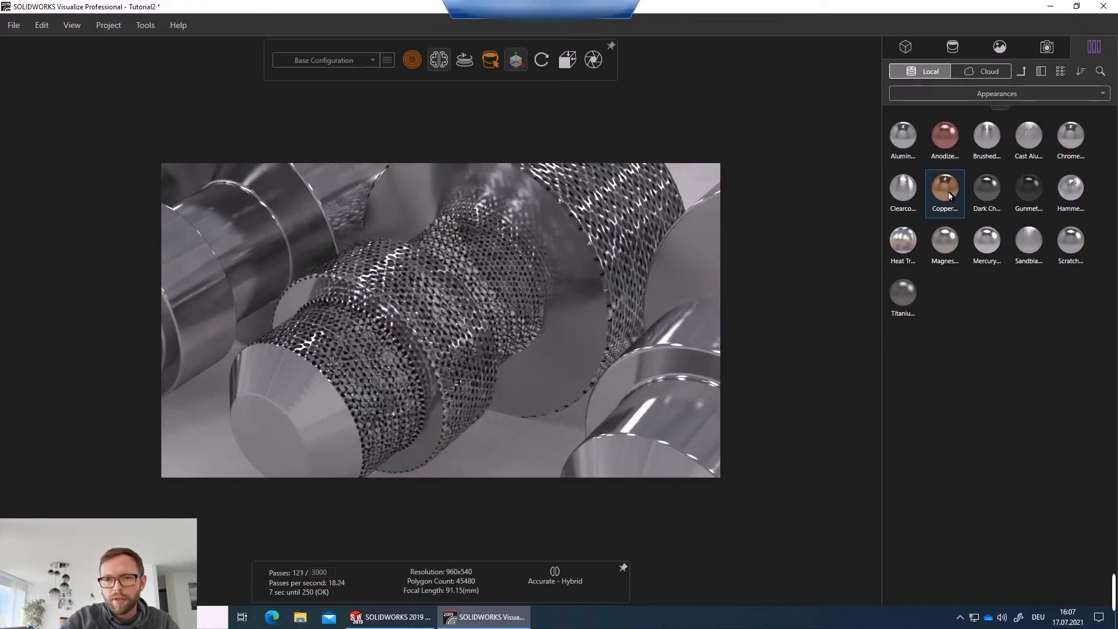
{"action": "left_click_drag", "start_coordinate": [951, 189], "coordinate": [353, 399]}
{"action": "left_click_drag", "start_coordinate": [945, 189], "coordinate": [299, 393]}
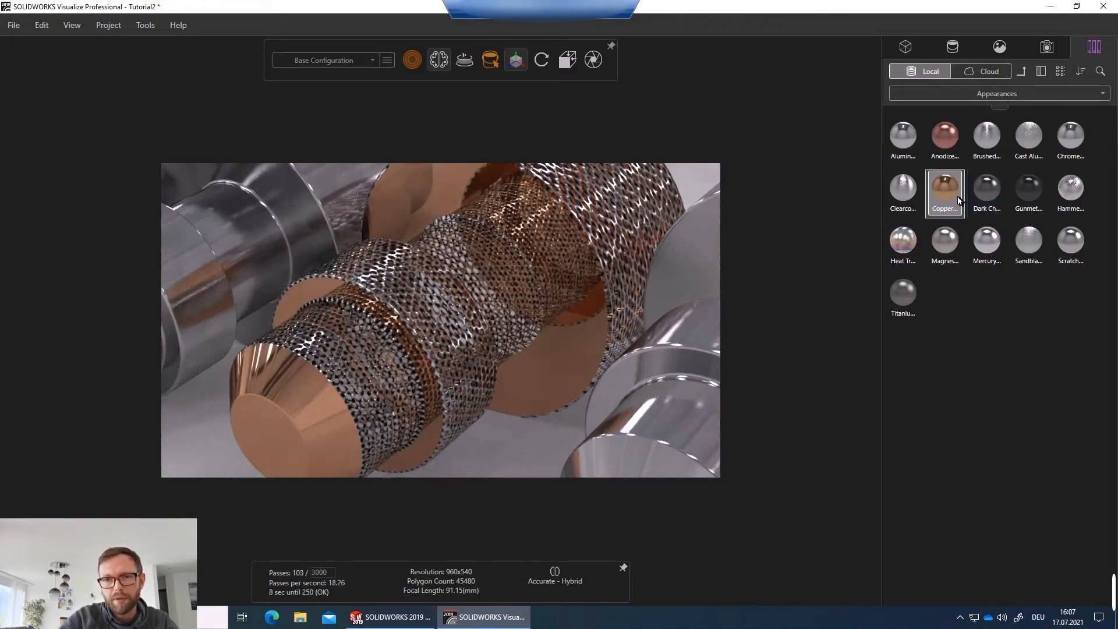
Set the Copper Polished appearance's roughness to about 3.71.
{"action": "left_click", "coordinate": [592, 293]}
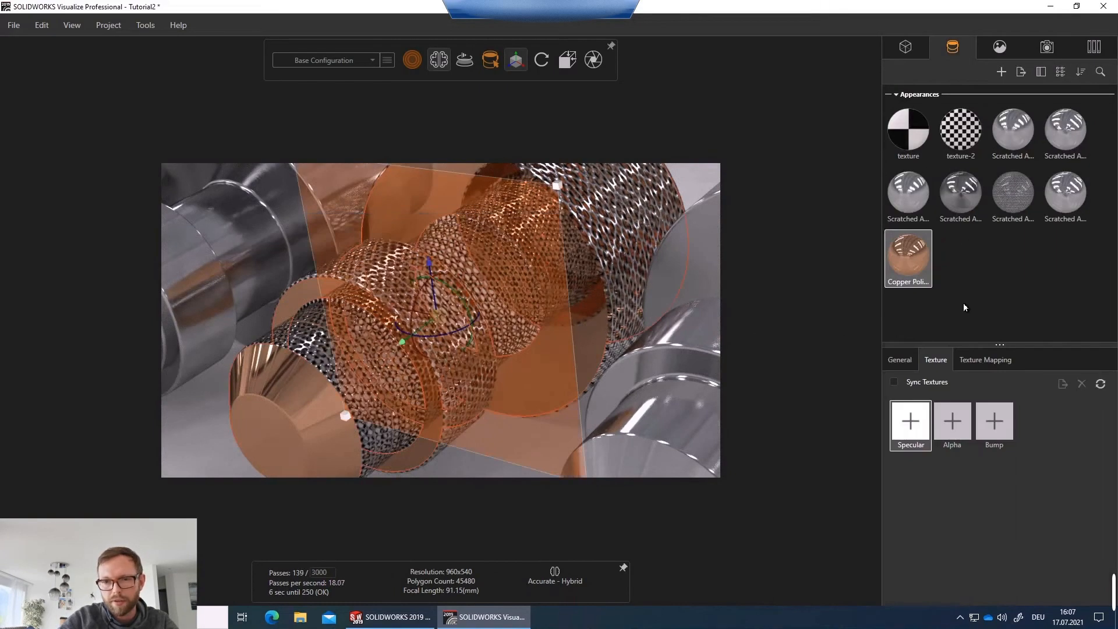
{"action": "left_click", "coordinate": [902, 364]}
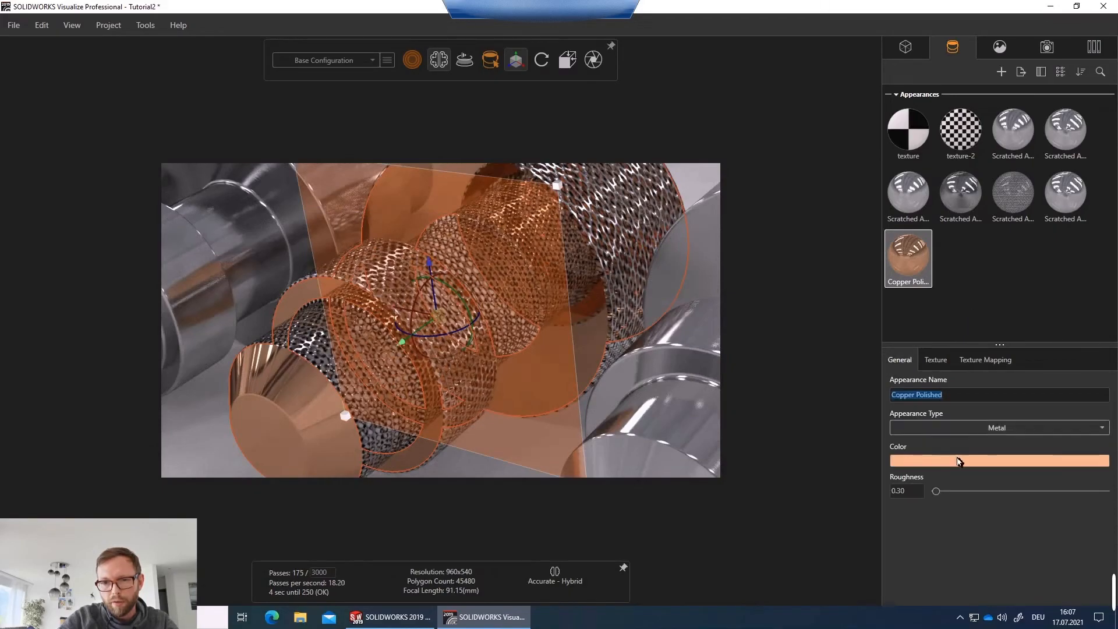
{"action": "left_click_drag", "start_coordinate": [940, 494], "coordinate": [954, 494]}
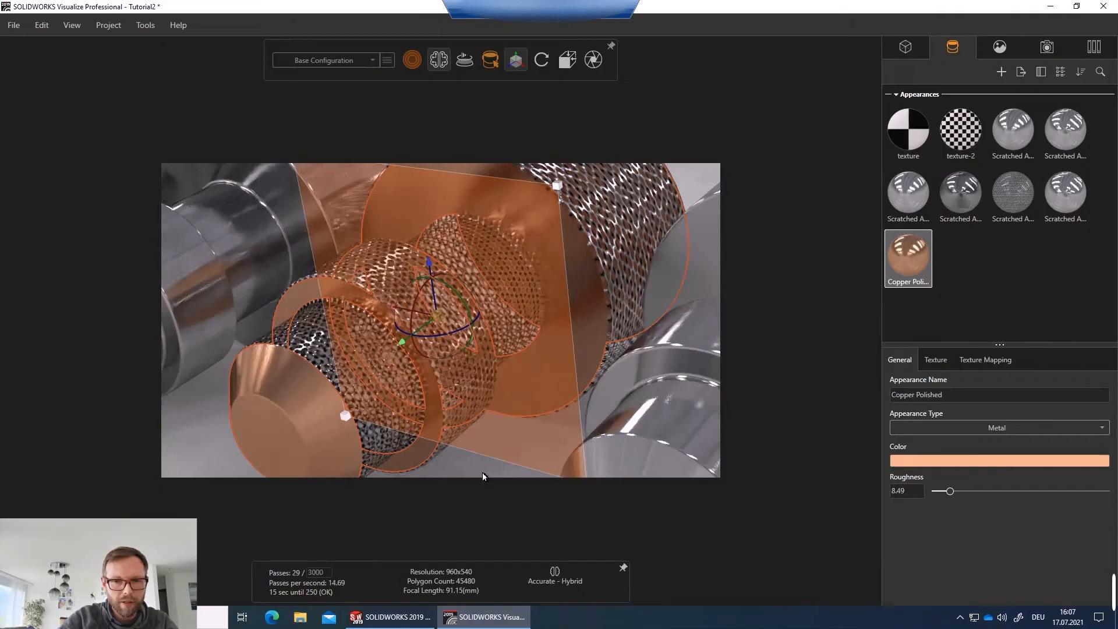
{"action": "left_click_drag", "start_coordinate": [952, 494], "coordinate": [945, 495]}
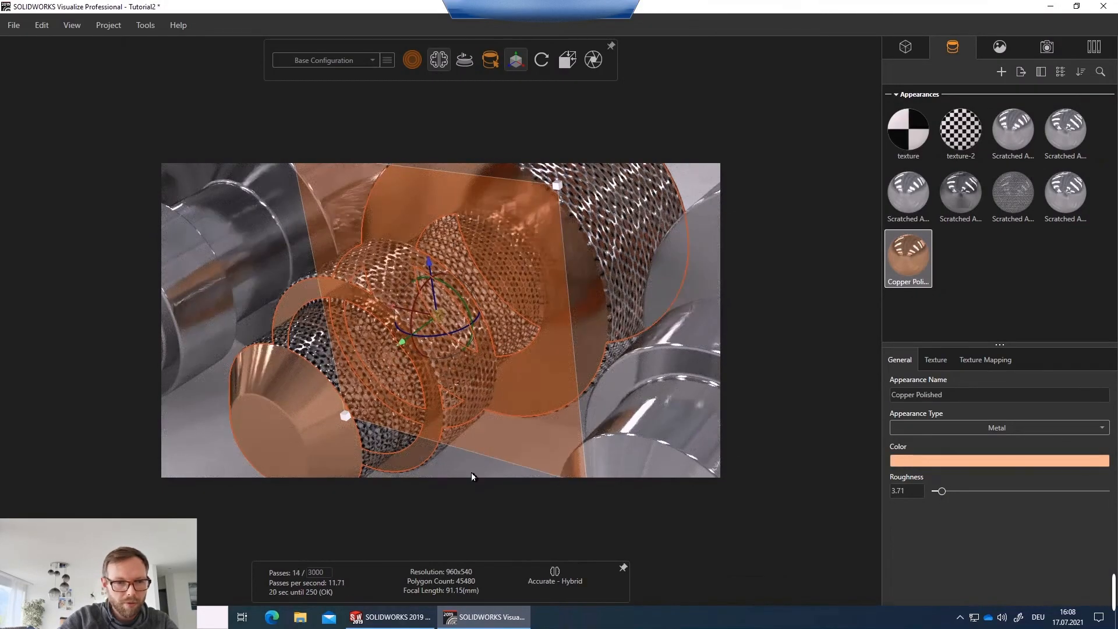
{"action": "left_click", "coordinate": [469, 474]}
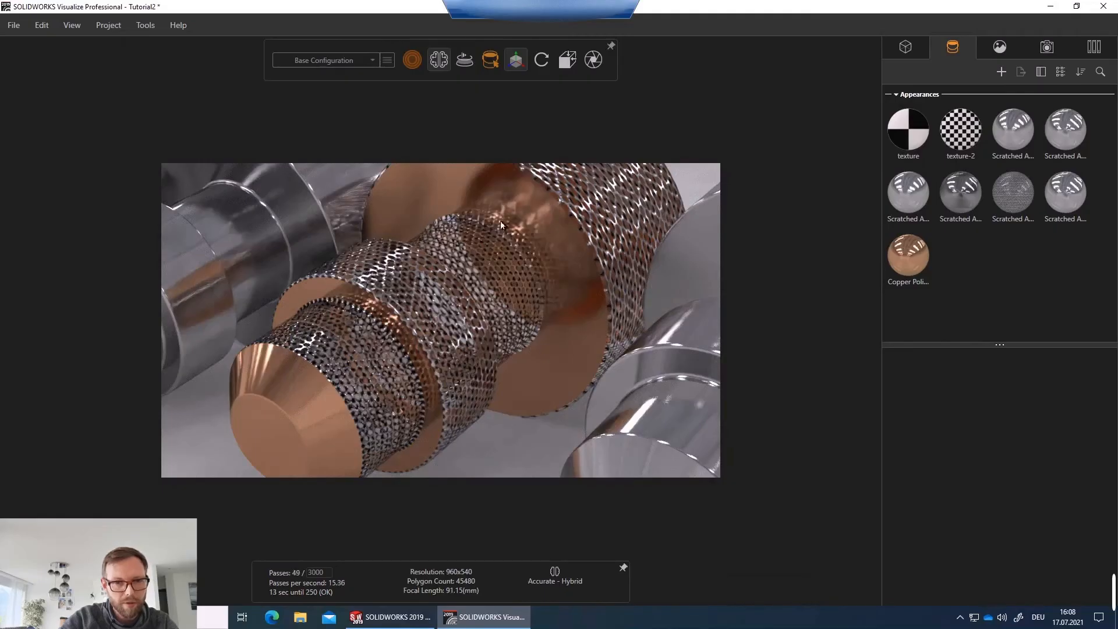
Try to load a bump texture for the Copper Polished appearance.
{"action": "left_click", "coordinate": [906, 267]}
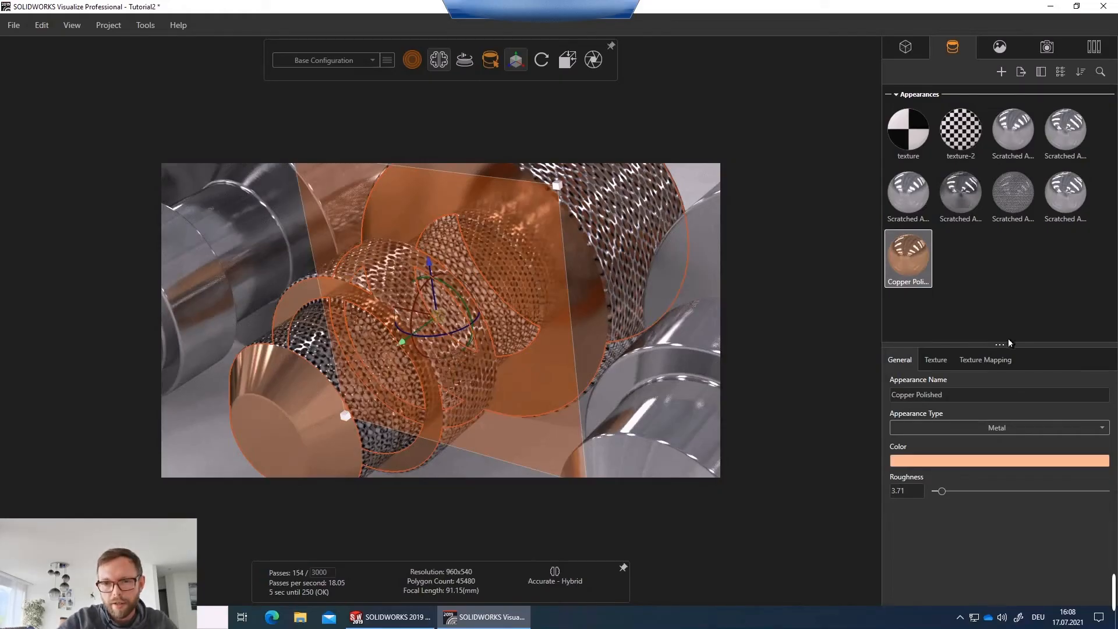
{"action": "left_click", "coordinate": [933, 367]}
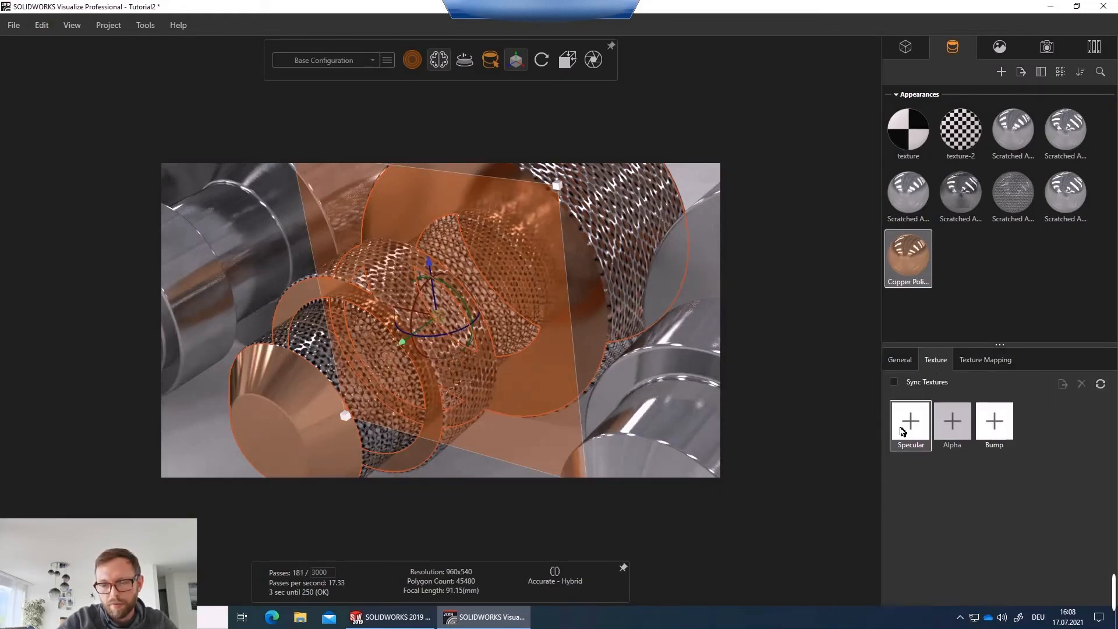
{"action": "left_click", "coordinate": [994, 433]}
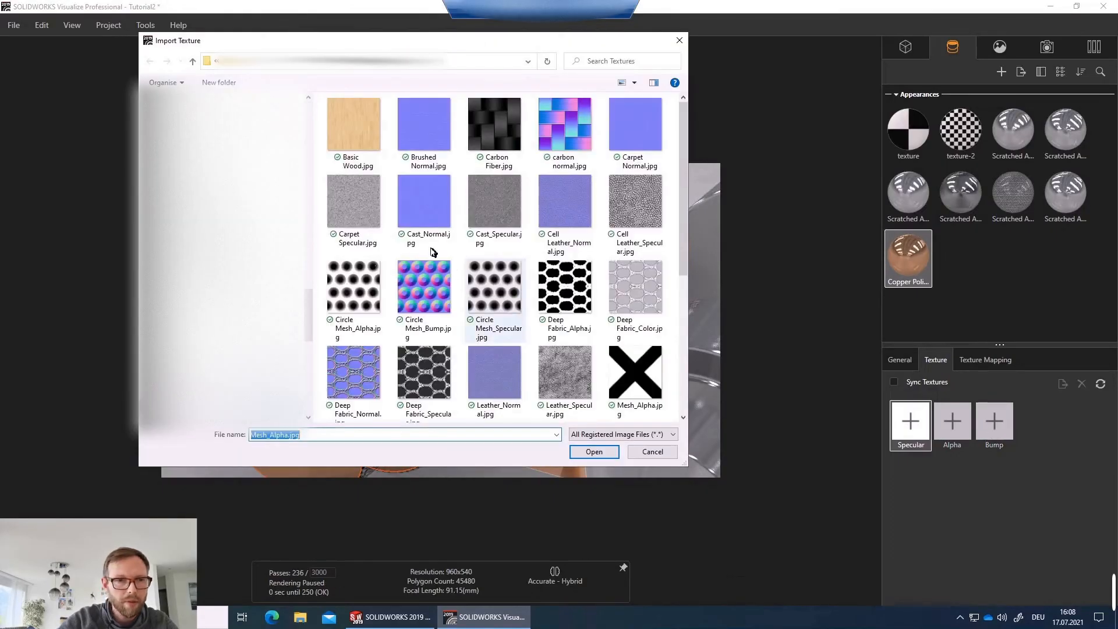
{"action": "left_click_drag", "start_coordinate": [311, 302], "coordinate": [316, 104]}
{"action": "left_click", "coordinate": [201, 228]}
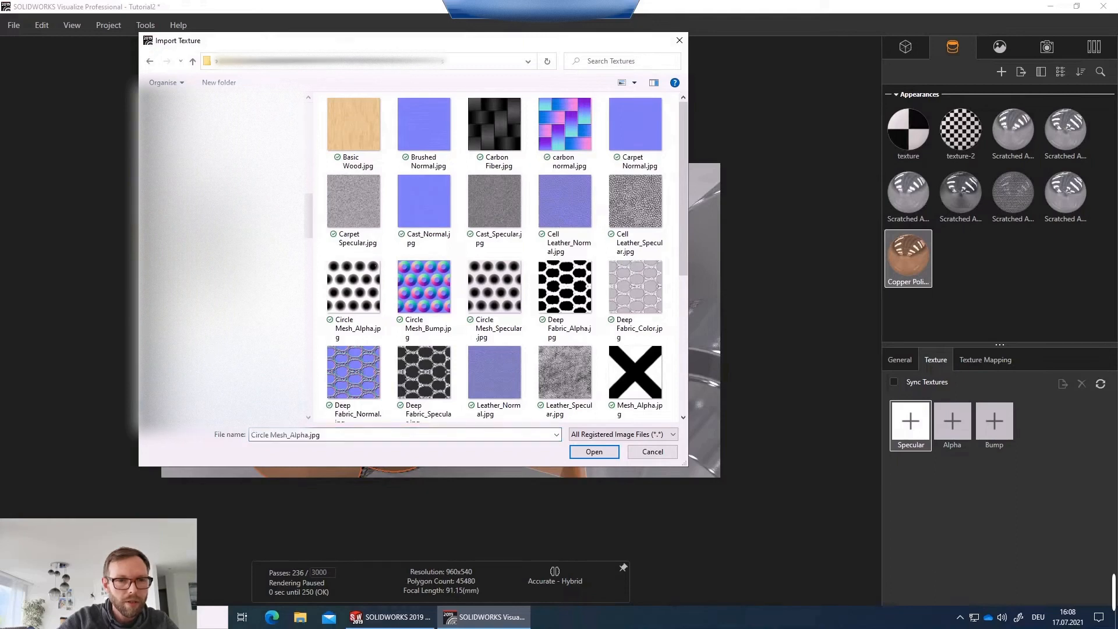
{"action": "left_click_drag", "start_coordinate": [308, 222], "coordinate": [323, 114]}
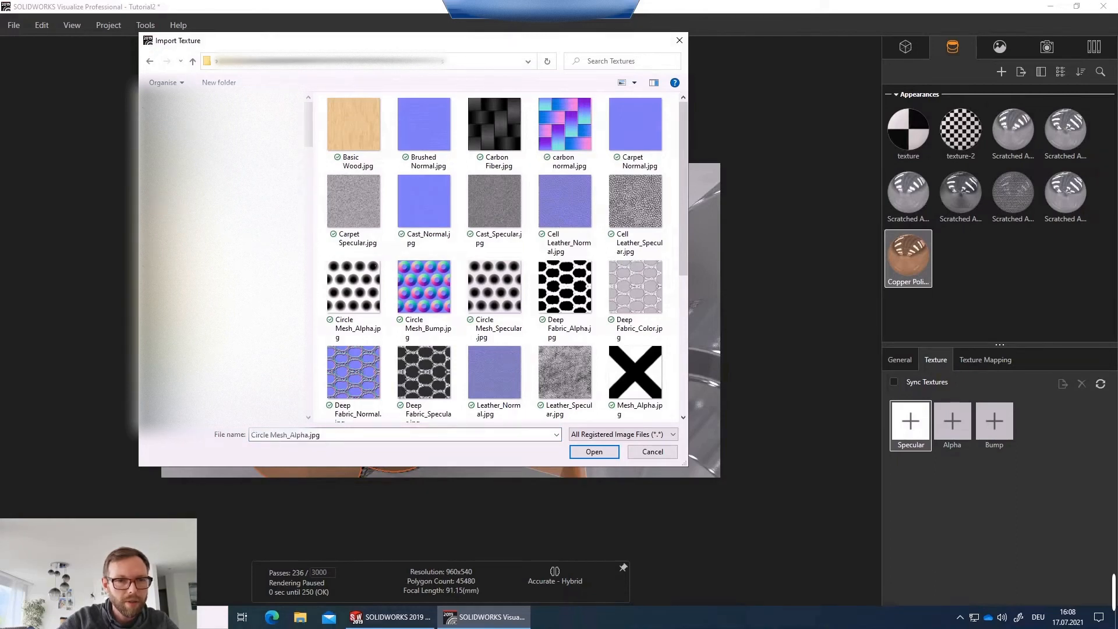
{"action": "left_click", "coordinate": [190, 244]}
{"action": "left_click", "coordinate": [360, 146]}
{"action": "double_click", "coordinate": [348, 134]}
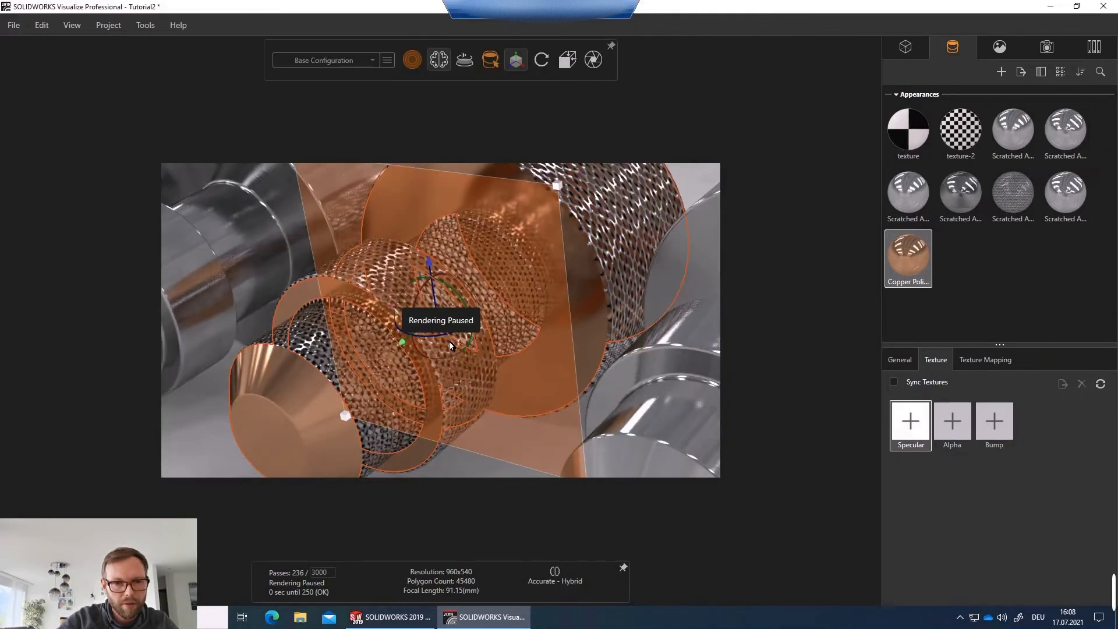
{"action": "left_click", "coordinate": [212, 443]}
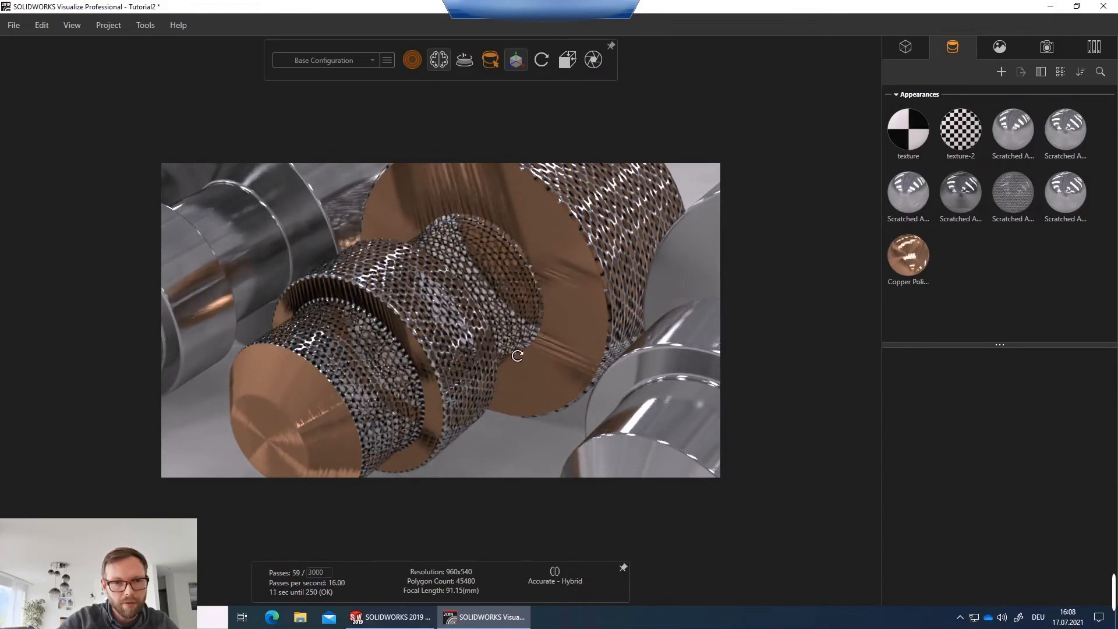
Apply the Gunmetal library appearance to the rightmost shaft copy.
{"action": "middle_click_drag", "start_coordinate": [517, 355], "coordinate": [530, 333]}
{"action": "scroll", "coordinate": [546, 332], "scroll_direction": "down", "scroll_amount": 5}
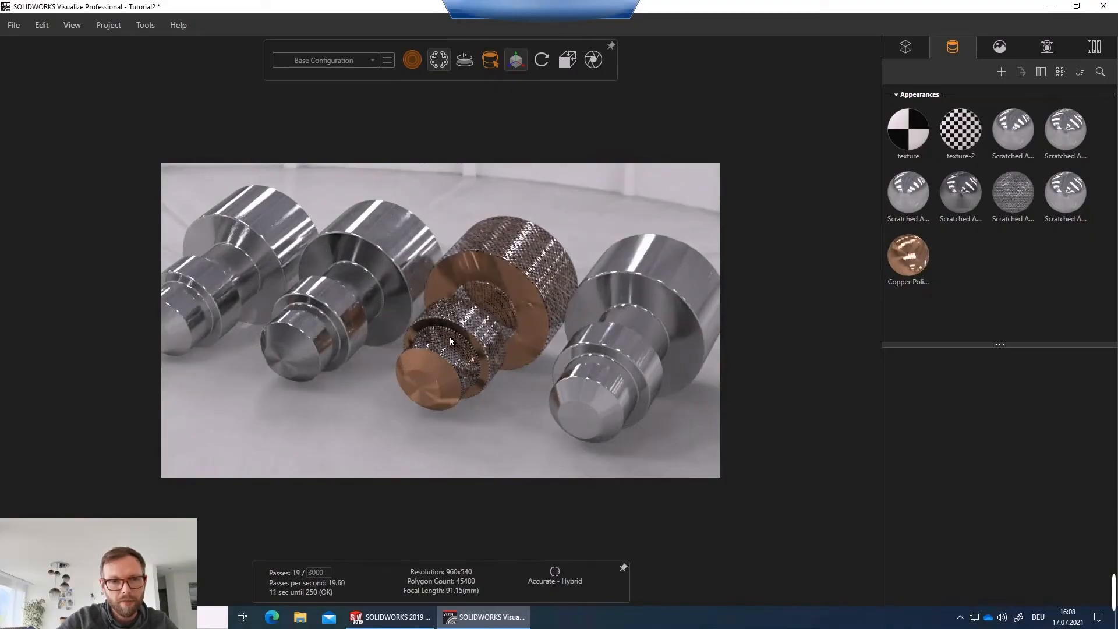
{"action": "left_click_drag", "start_coordinate": [499, 320], "coordinate": [440, 338]}
{"action": "scroll", "coordinate": [522, 358], "scroll_direction": "up", "scroll_amount": 5}
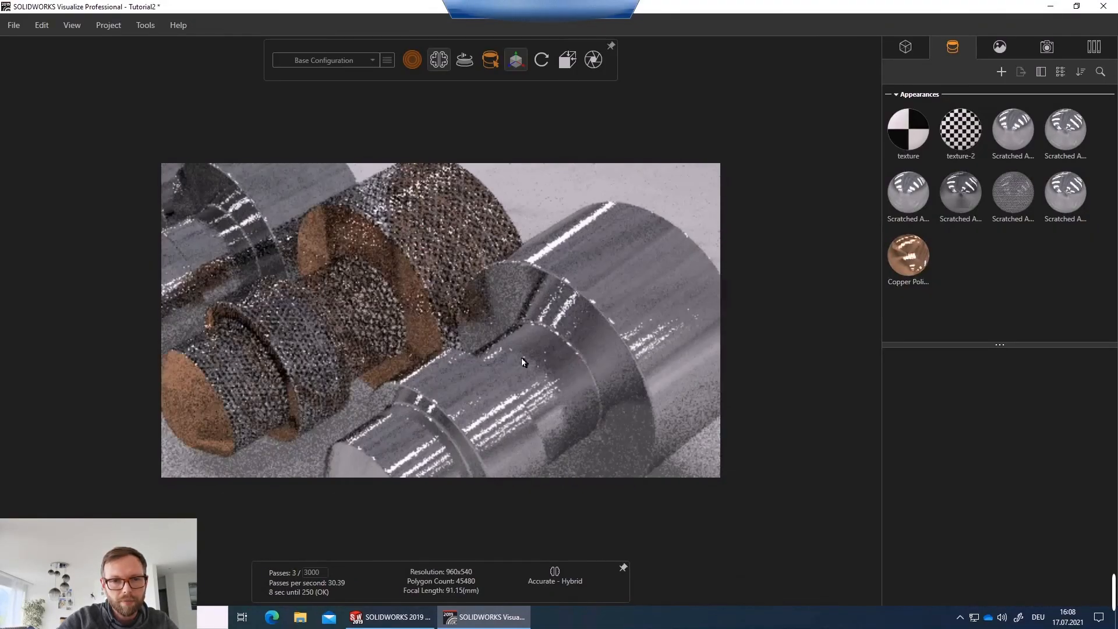
{"action": "left_click_drag", "start_coordinate": [564, 356], "coordinate": [569, 340]}
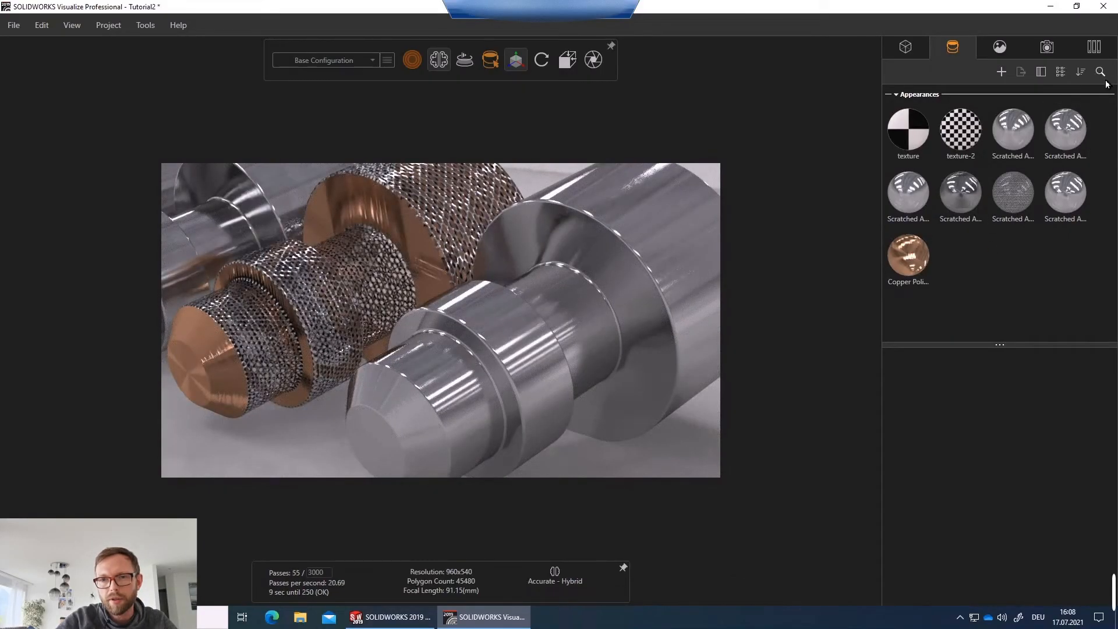
{"action": "left_click", "coordinate": [1094, 47]}
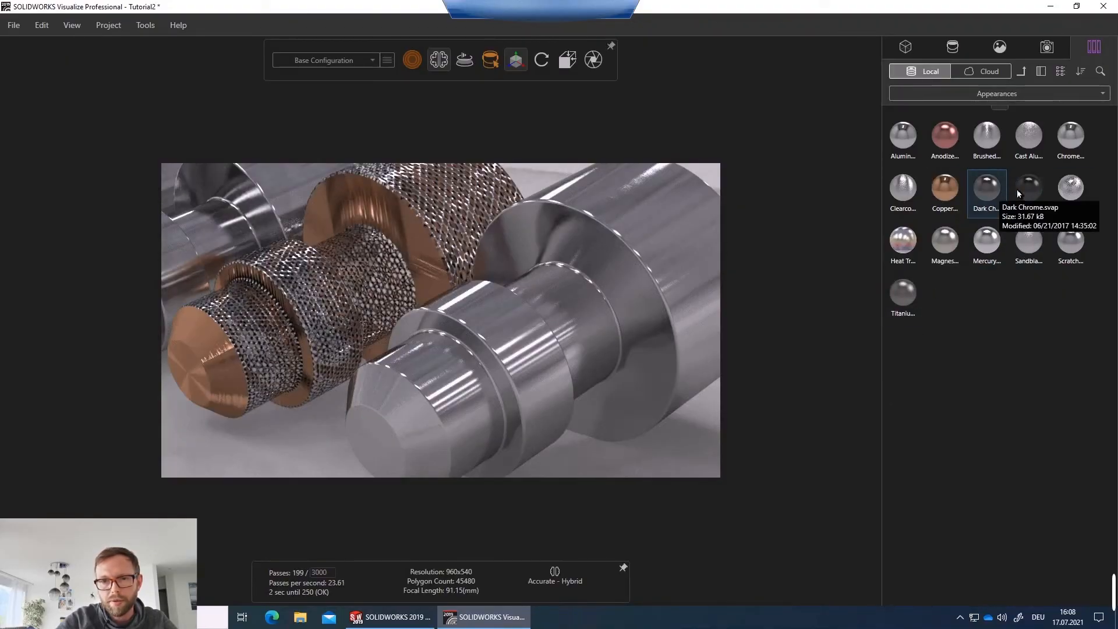
{"action": "left_click_drag", "start_coordinate": [1029, 188], "coordinate": [460, 380]}
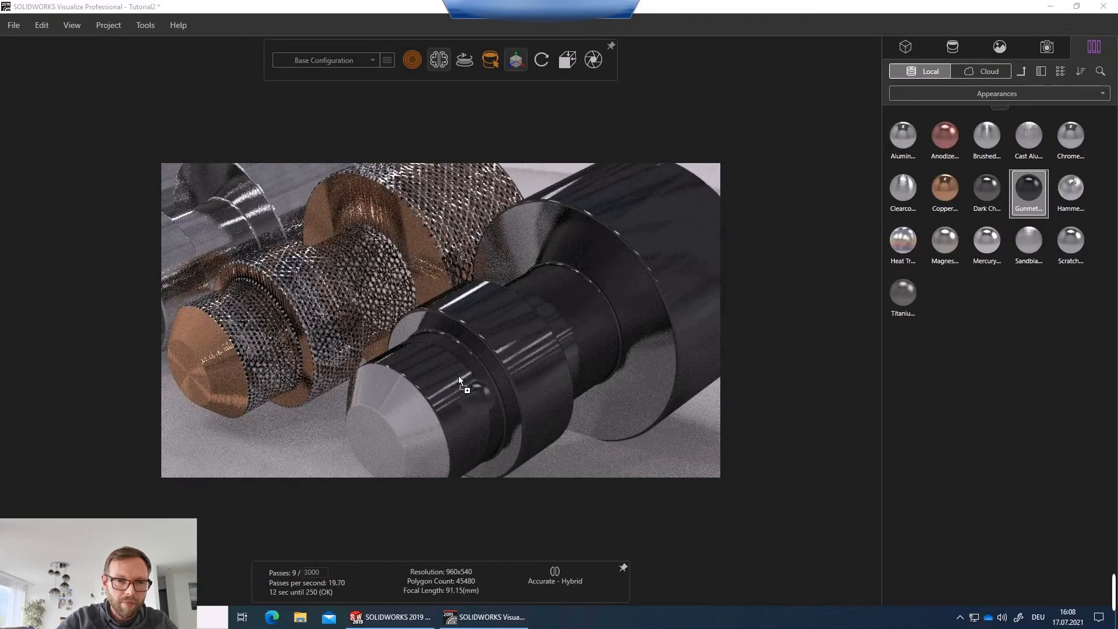
{"action": "left_click_drag", "start_coordinate": [1029, 188], "coordinate": [530, 389]}
Orbit and zoom around the Gunmetal shaft to examine its rendered surface.
{"action": "middle_click_drag", "start_coordinate": [530, 389], "coordinate": [571, 342]}
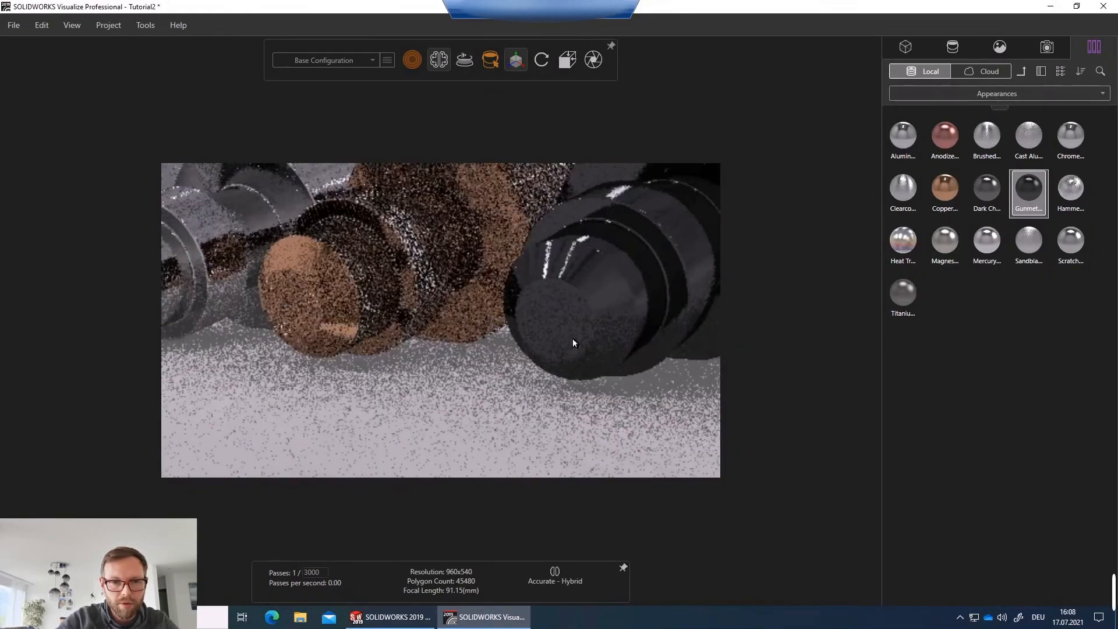
{"action": "scroll", "coordinate": [606, 309], "scroll_direction": "down", "scroll_amount": 3}
{"action": "scroll", "coordinate": [488, 298], "scroll_direction": "up", "scroll_amount": 6}
{"action": "left_click_drag", "start_coordinate": [356, 327], "coordinate": [425, 334]}
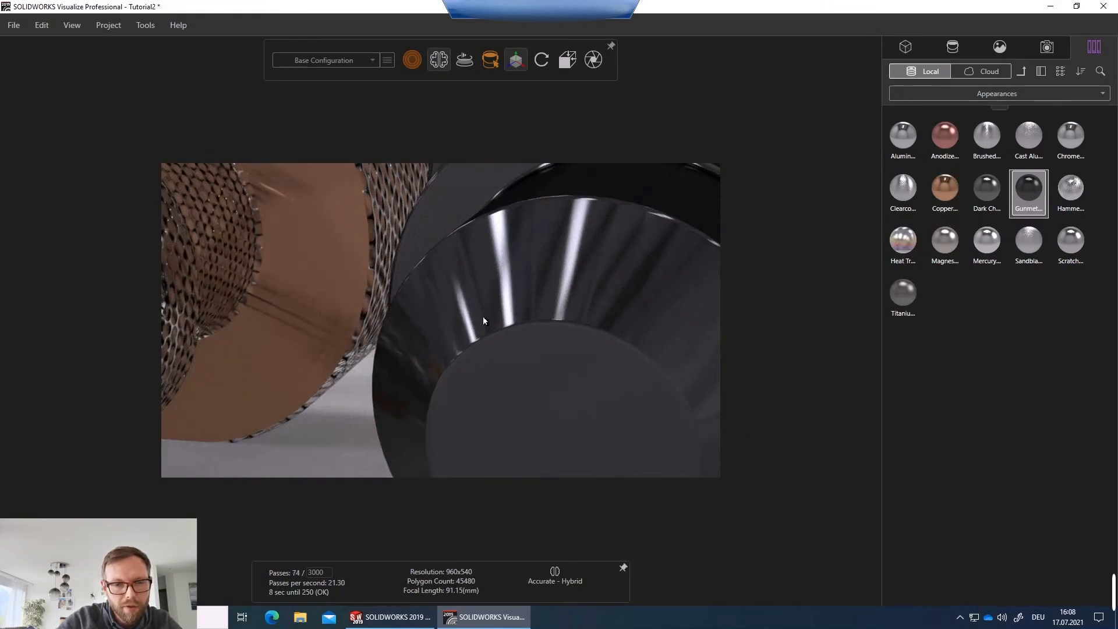
{"action": "scroll", "coordinate": [515, 313], "scroll_direction": "down", "scroll_amount": 2}
{"action": "middle_click_drag", "start_coordinate": [511, 319], "coordinate": [476, 320]}
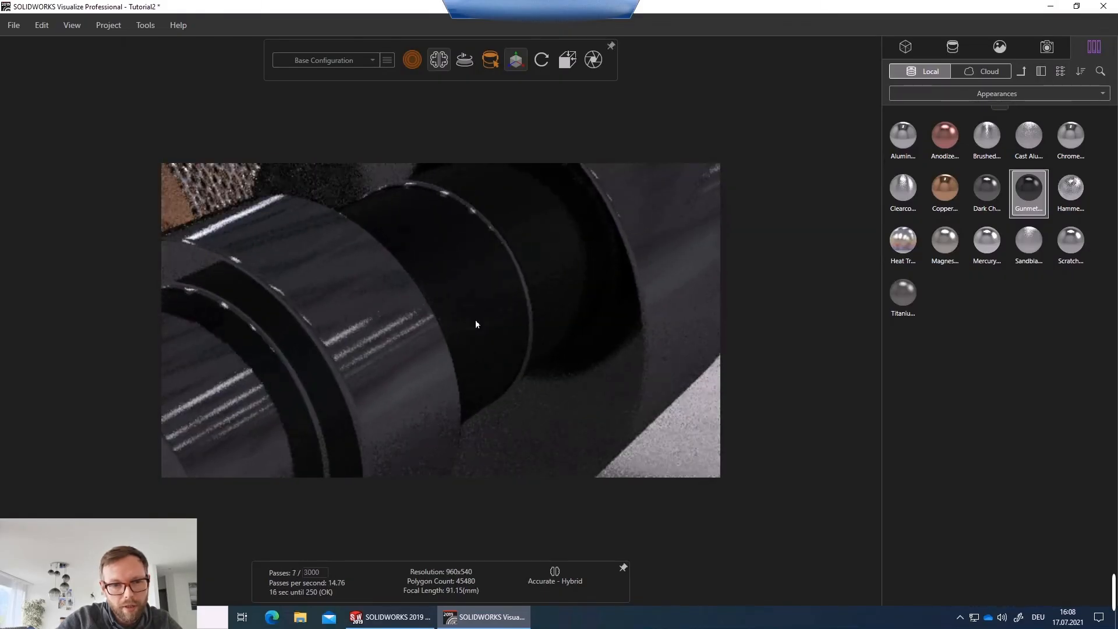
{"action": "scroll", "coordinate": [373, 321], "scroll_direction": "down", "scroll_amount": 3}
{"action": "scroll", "coordinate": [351, 348], "scroll_direction": "up", "scroll_amount": 2}
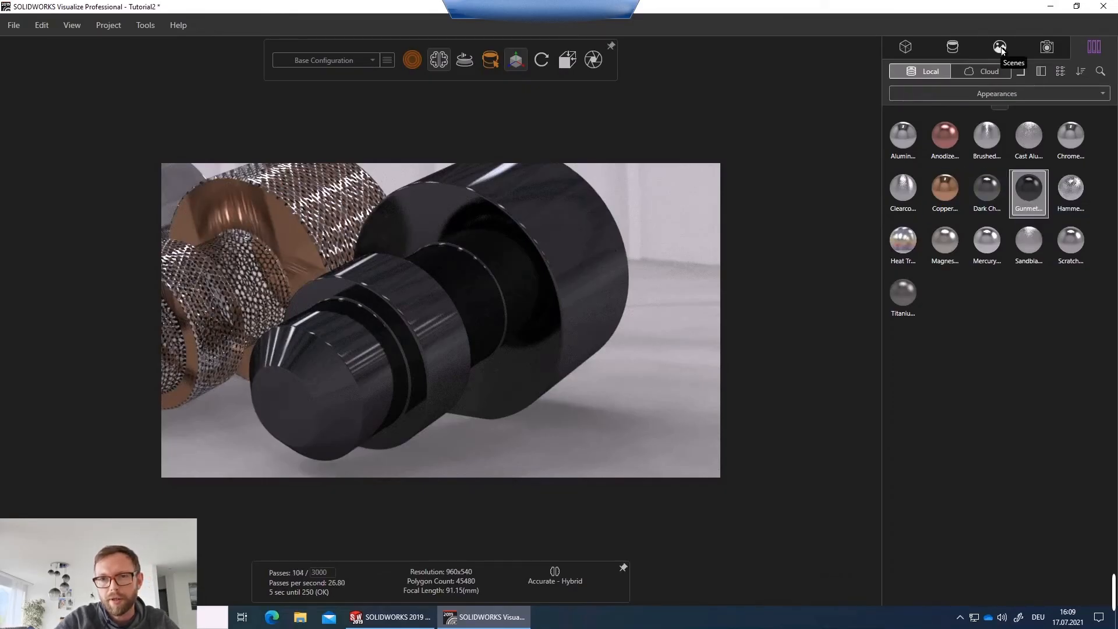
Load brushed-metal-texture final.jpg as the bump texture of the selected Gunmetal appearance.
{"action": "left_click", "coordinate": [953, 46]}
{"action": "left_click", "coordinate": [1009, 262]}
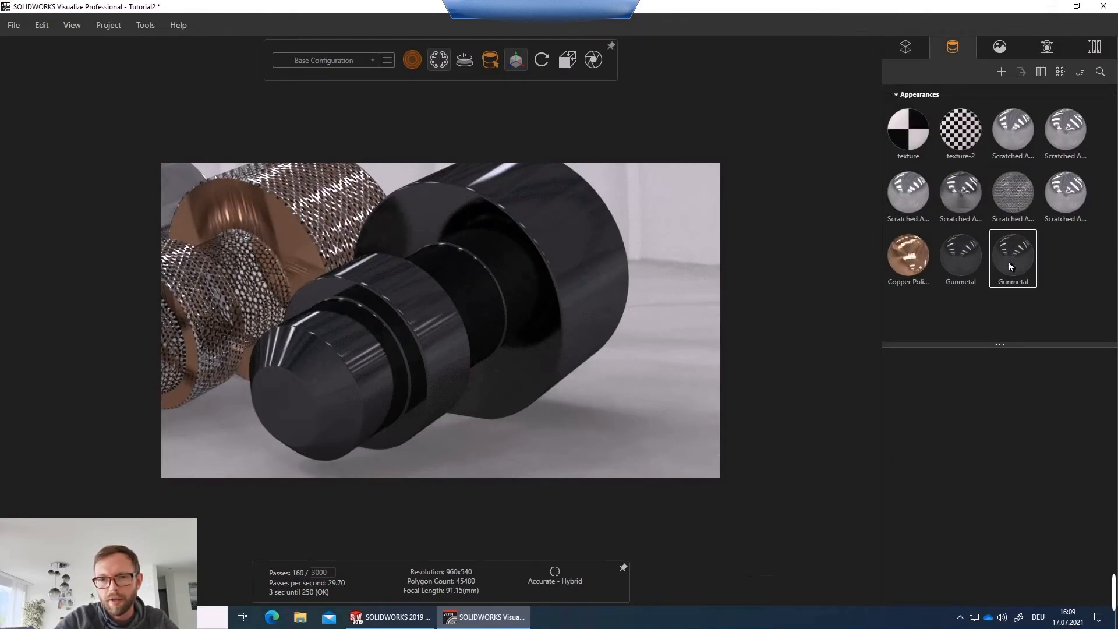
{"action": "left_click", "coordinate": [993, 428]}
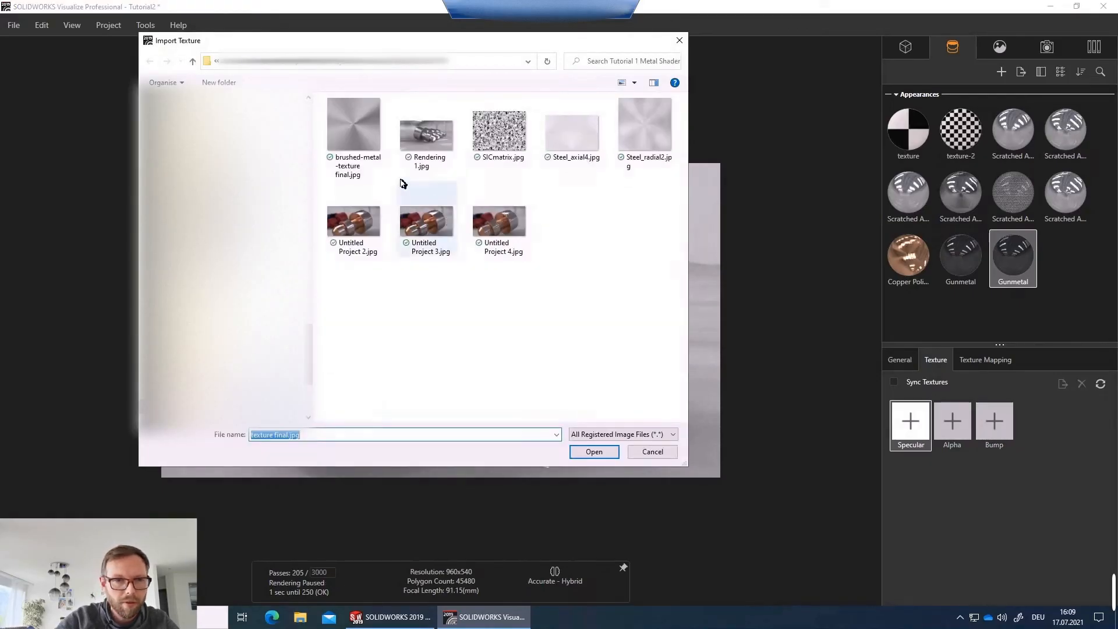
{"action": "double_click", "coordinate": [354, 128]}
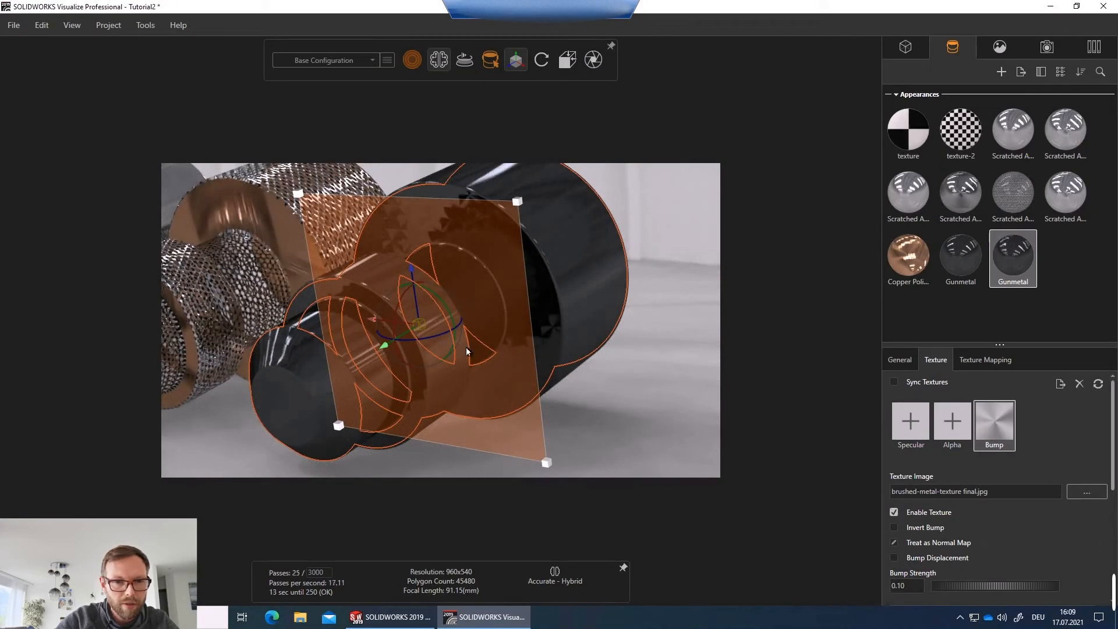
Load Steel_axial4.jpg as the bump texture of the other Gunmetal appearance.
{"action": "left_click", "coordinate": [970, 266]}
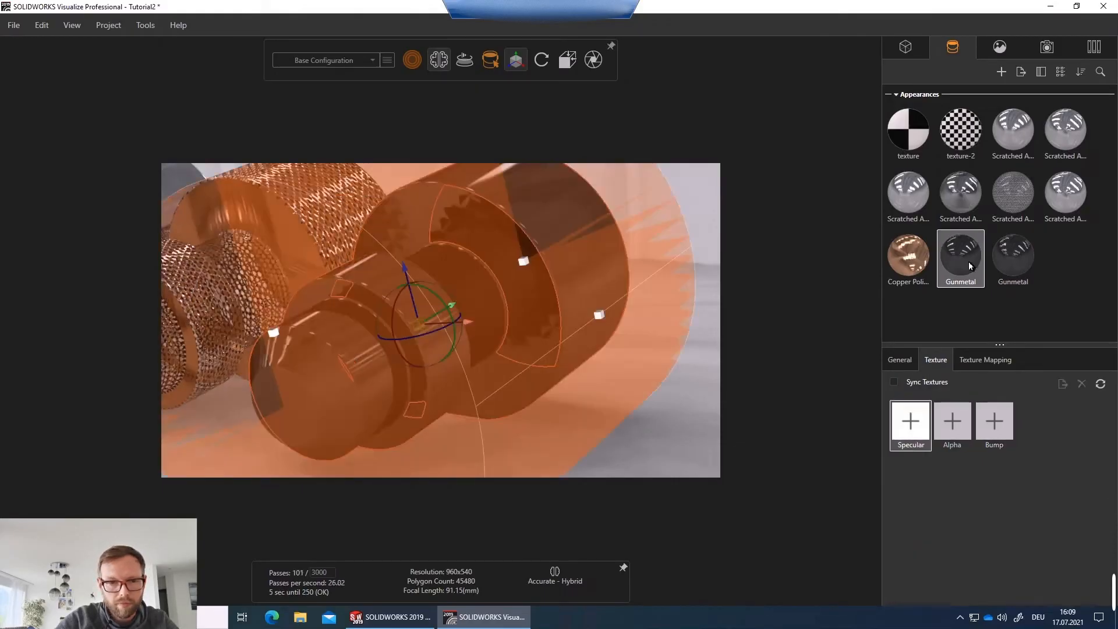
{"action": "left_click", "coordinate": [997, 430]}
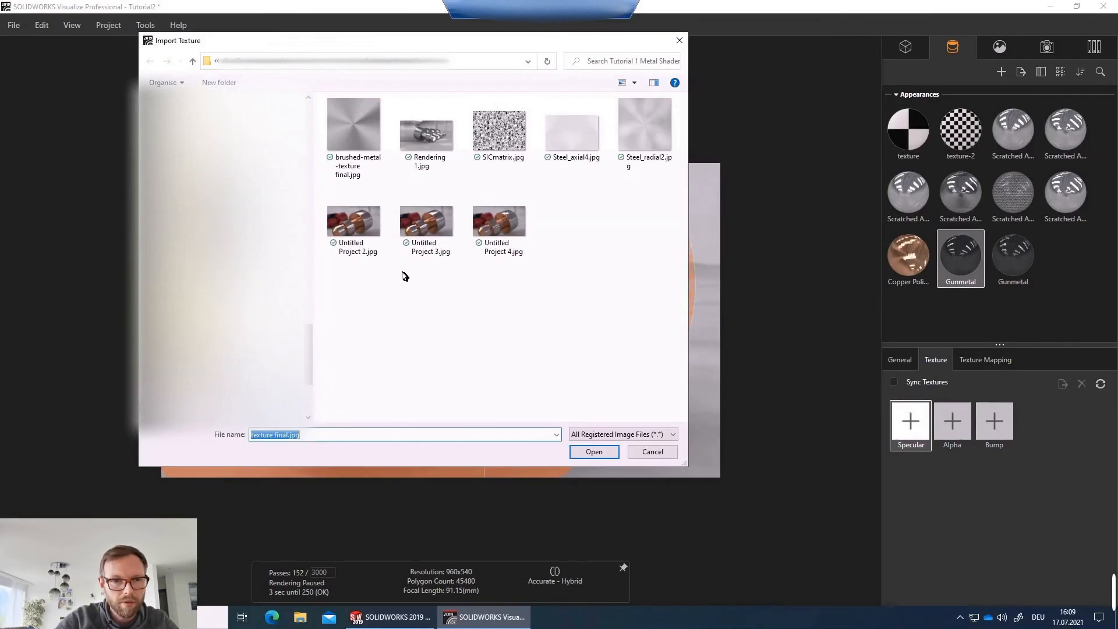
{"action": "double_click", "coordinate": [574, 139]}
{"action": "left_click", "coordinate": [544, 397]}
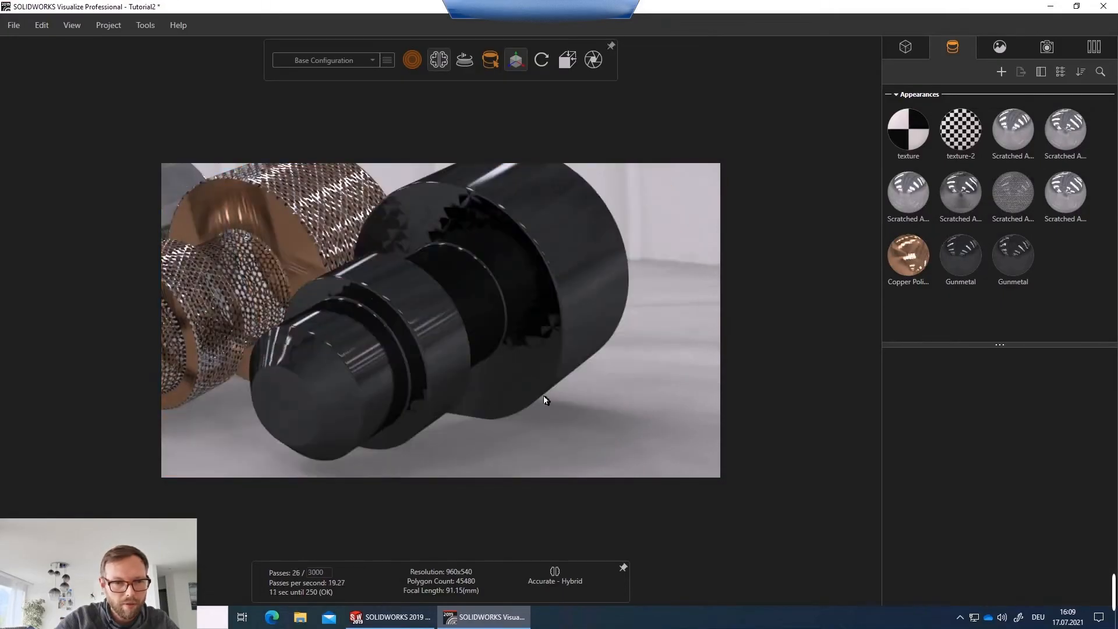
Set the tiling of the Gunmetal shaft's bump texture to 1 in both U and V.
{"action": "left_click_drag", "start_coordinate": [397, 352], "coordinate": [472, 312]}
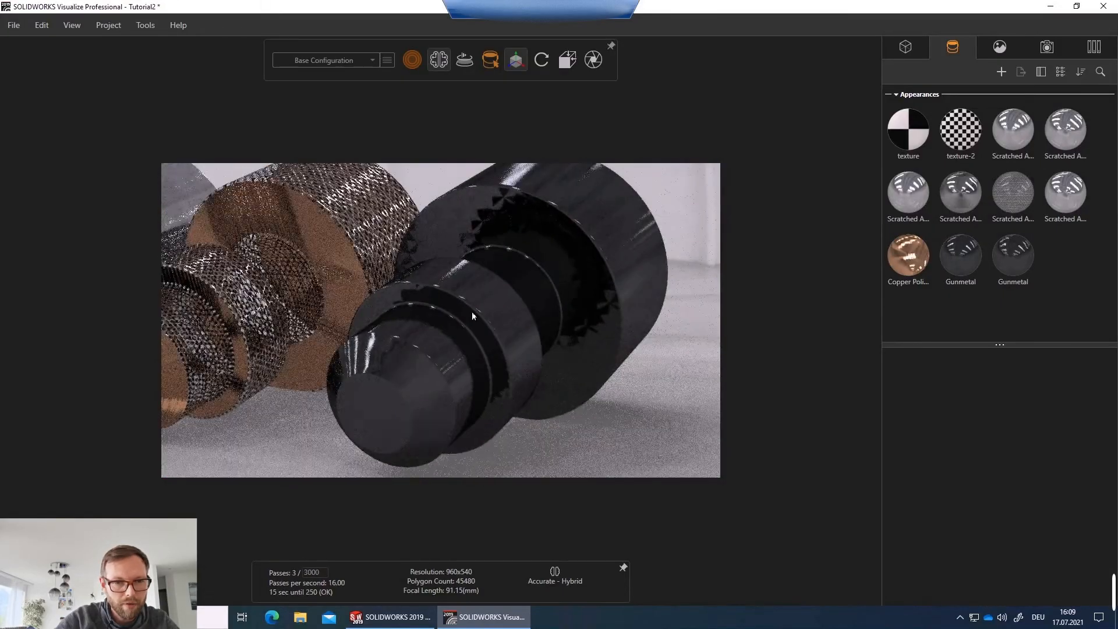
{"action": "left_click", "coordinate": [511, 248]}
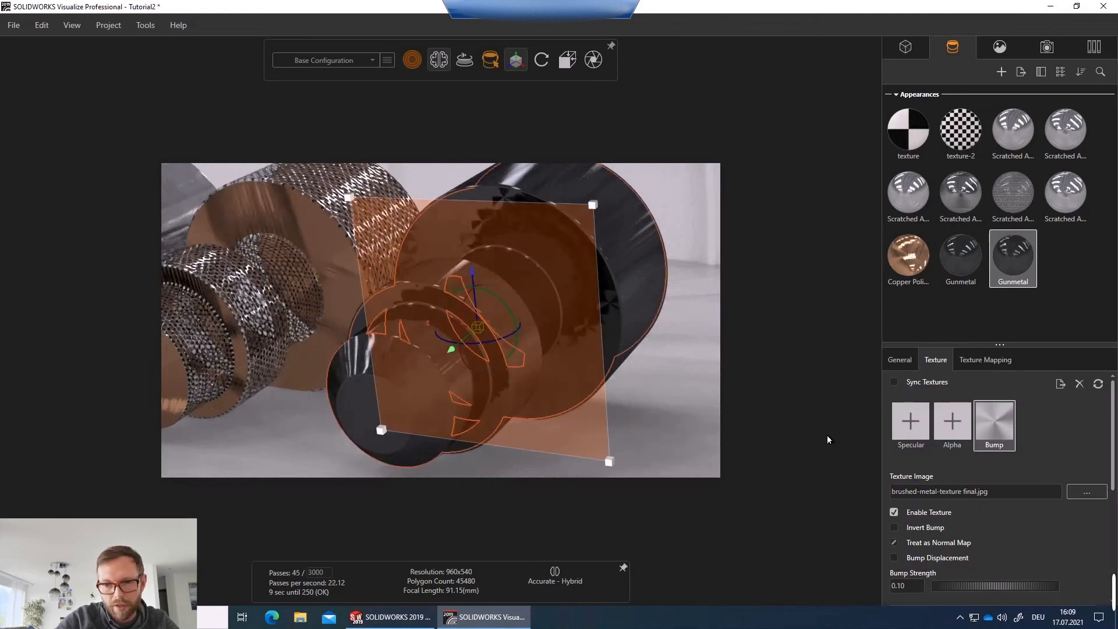
{"action": "scroll", "coordinate": [1052, 448], "scroll_direction": "down", "scroll_amount": 1}
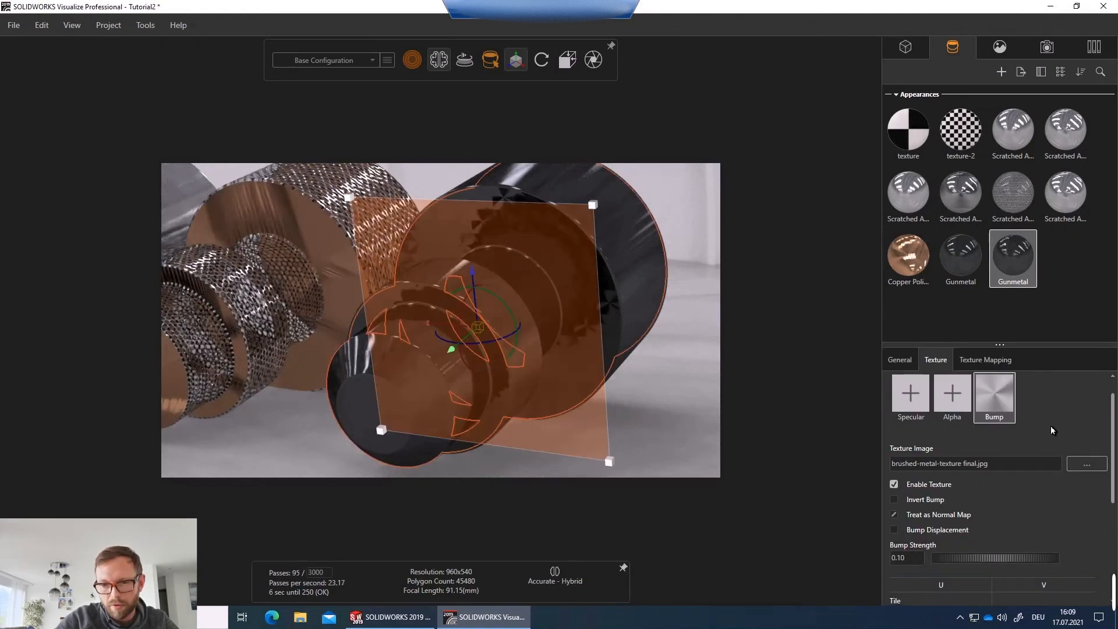
{"action": "scroll", "coordinate": [1054, 431], "scroll_direction": "down", "scroll_amount": 4}
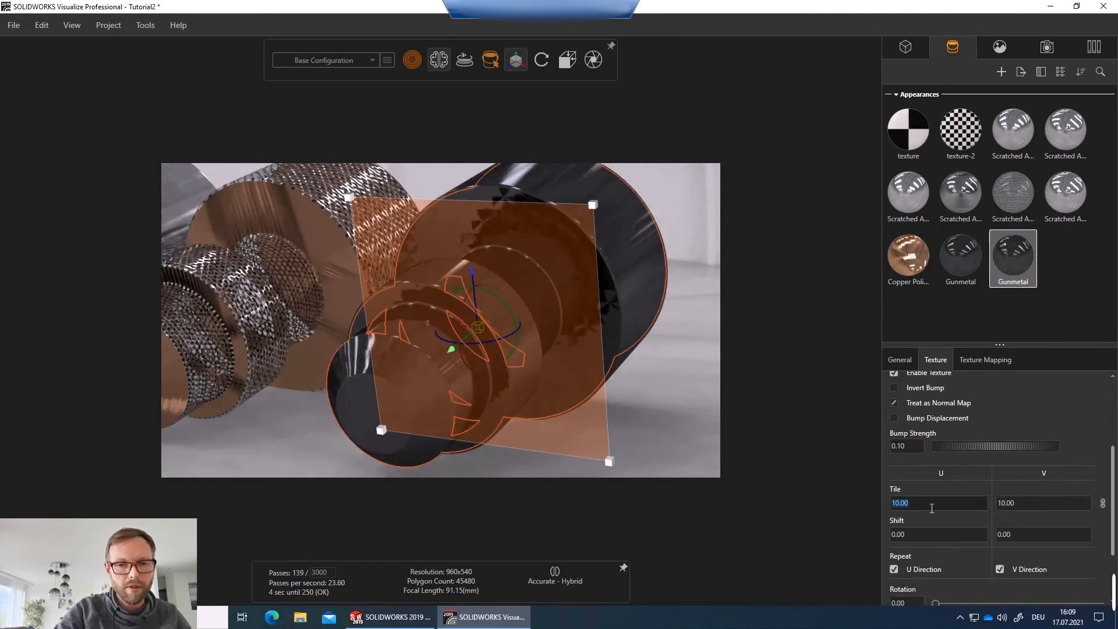
{"action": "type", "text": "1"}
{"action": "key", "text": "Tab"}
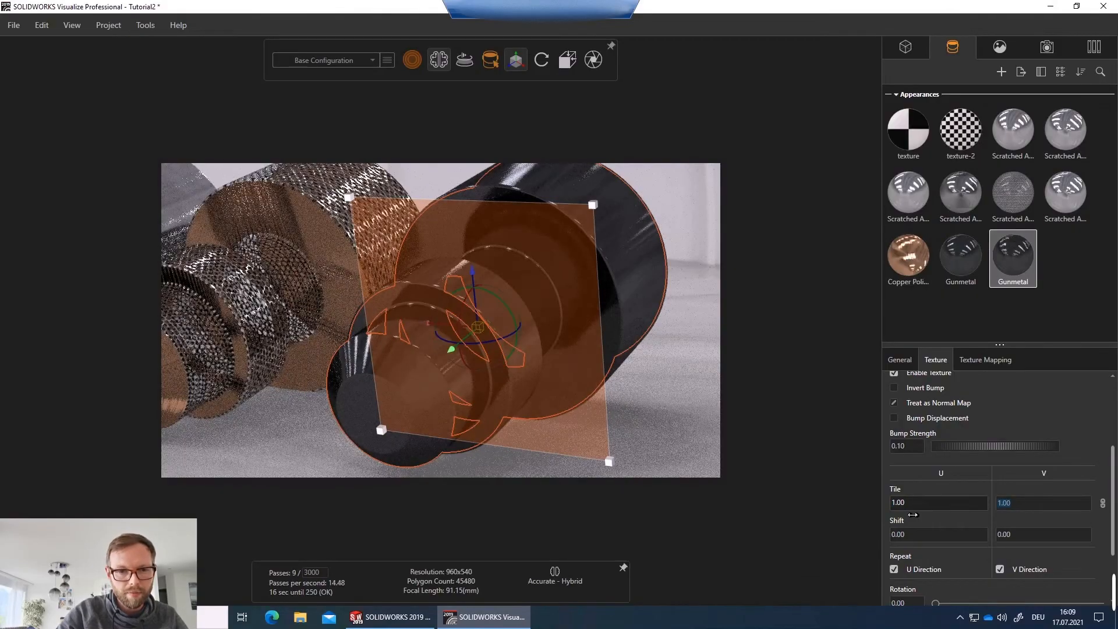
{"action": "left_click", "coordinate": [653, 407]}
Set the camera perspective to about 67, giving a focal length of about 39.8 mm.
{"action": "left_click_drag", "start_coordinate": [540, 246], "coordinate": [609, 352]}
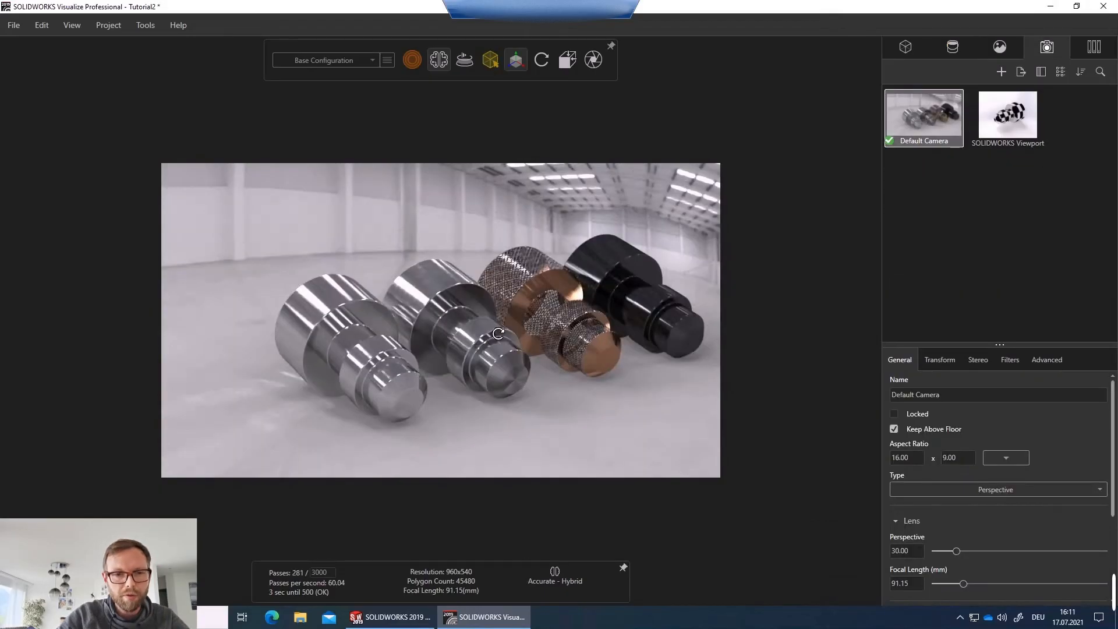
{"action": "left_click", "coordinate": [991, 551]}
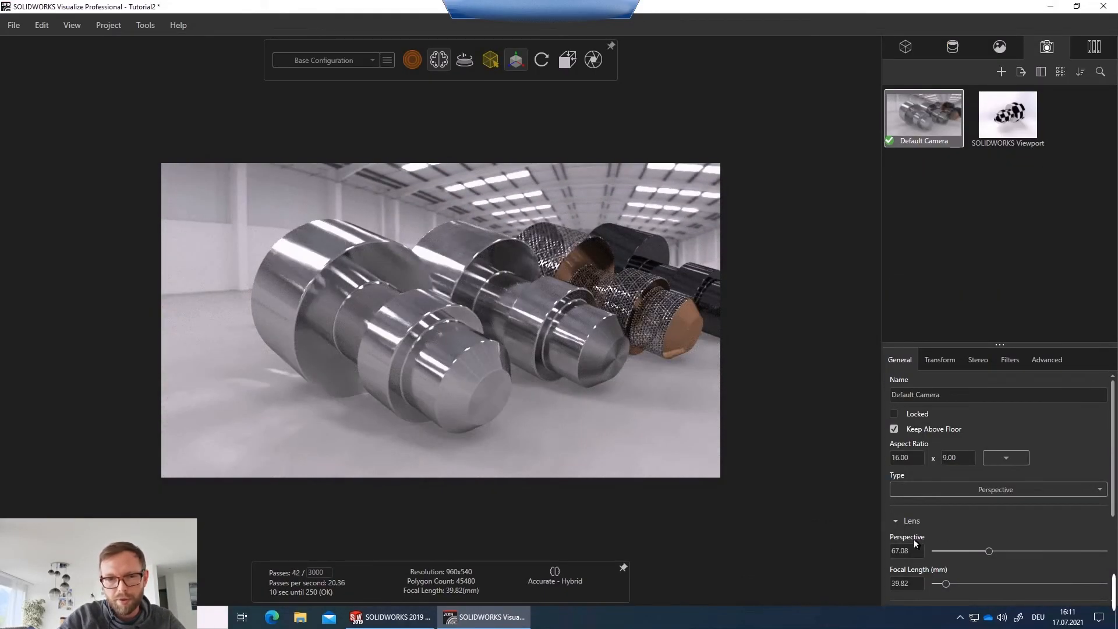
{"action": "left_click_drag", "start_coordinate": [628, 322], "coordinate": [654, 353]}
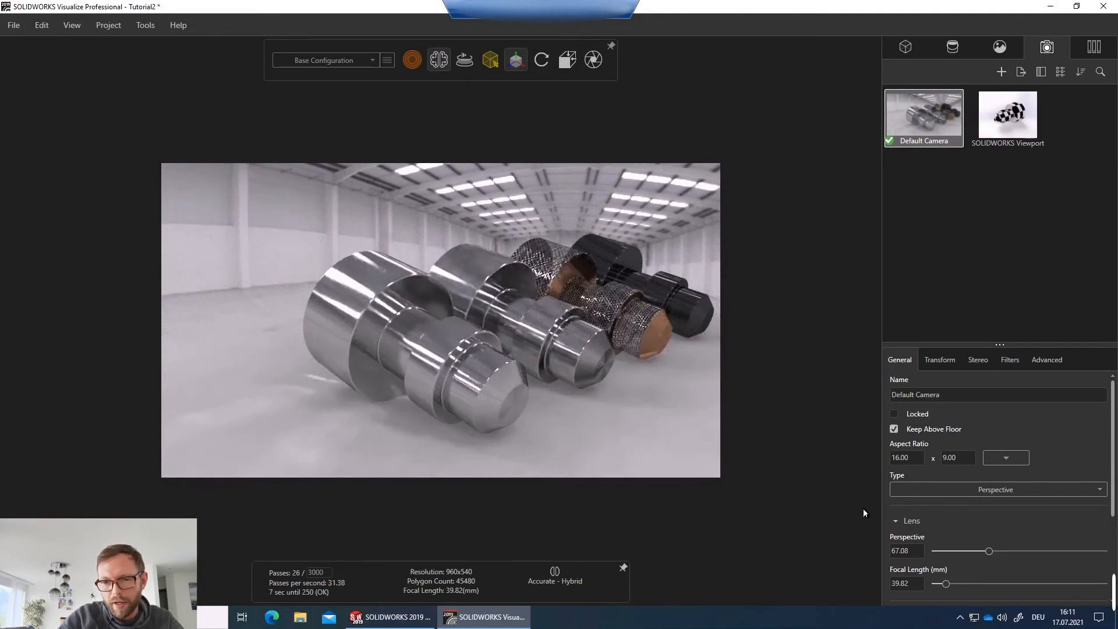
Enable depth of field, pick the focus on the scratched shaft, and set the aperture to about 41.4 mm.
{"action": "scroll", "coordinate": [1047, 515], "scroll_direction": "down", "scroll_amount": 3}
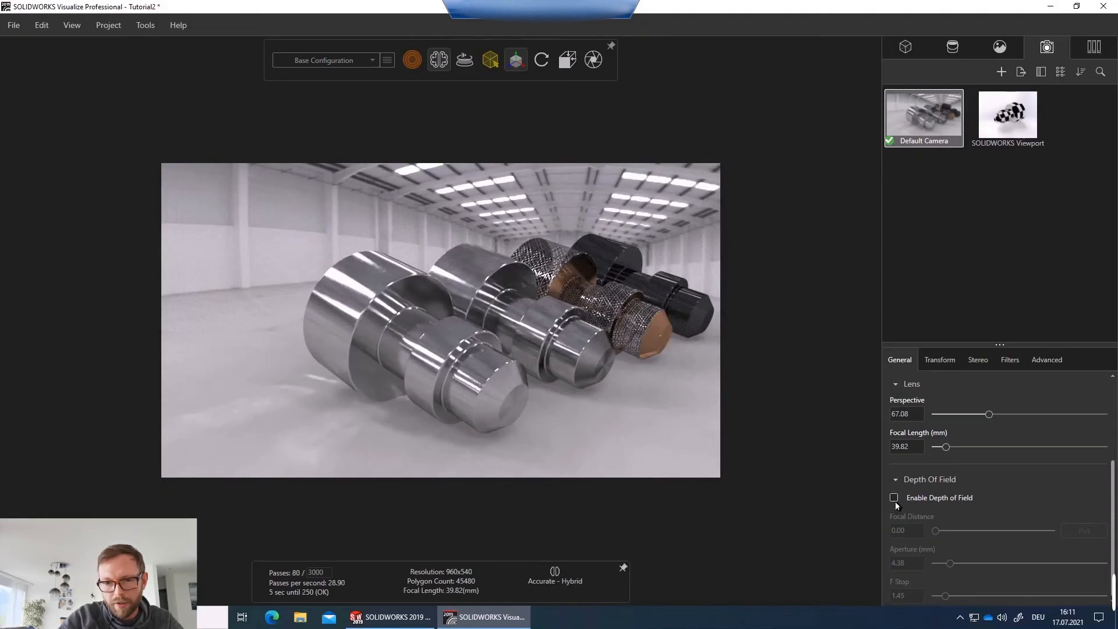
{"action": "left_click", "coordinate": [896, 499]}
{"action": "left_click", "coordinate": [1078, 534]}
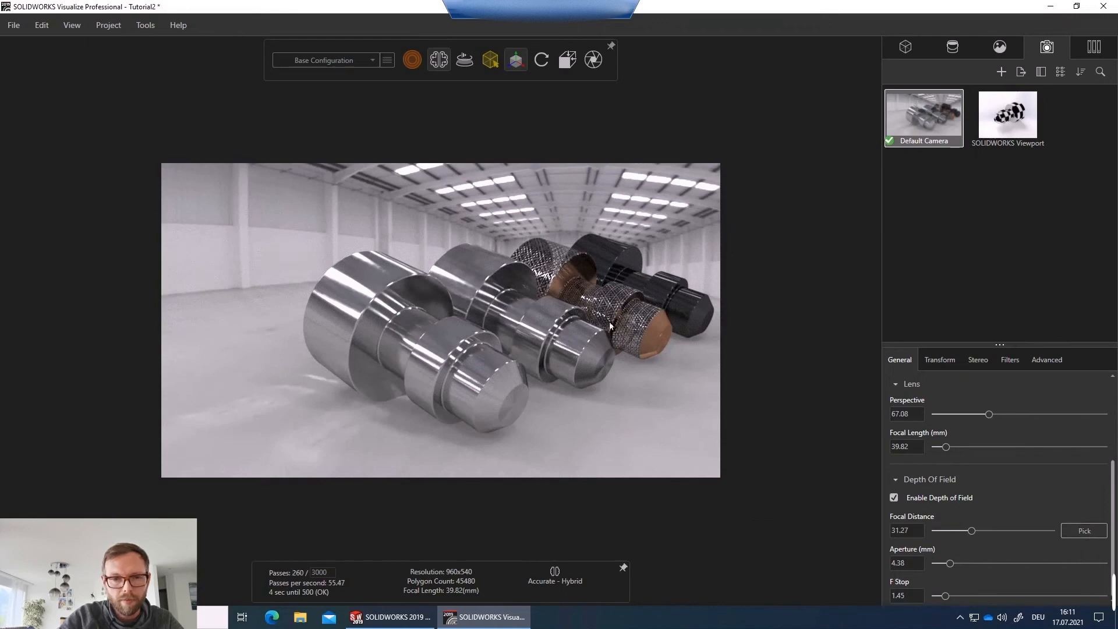
{"action": "left_click", "coordinate": [637, 324]}
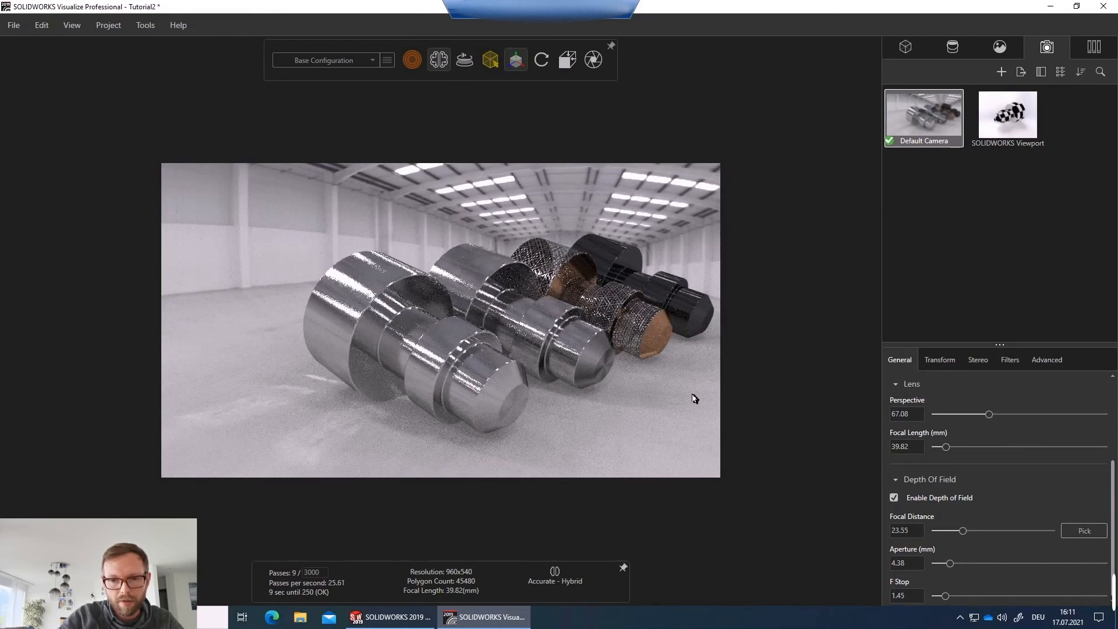
{"action": "left_click", "coordinate": [1056, 564]}
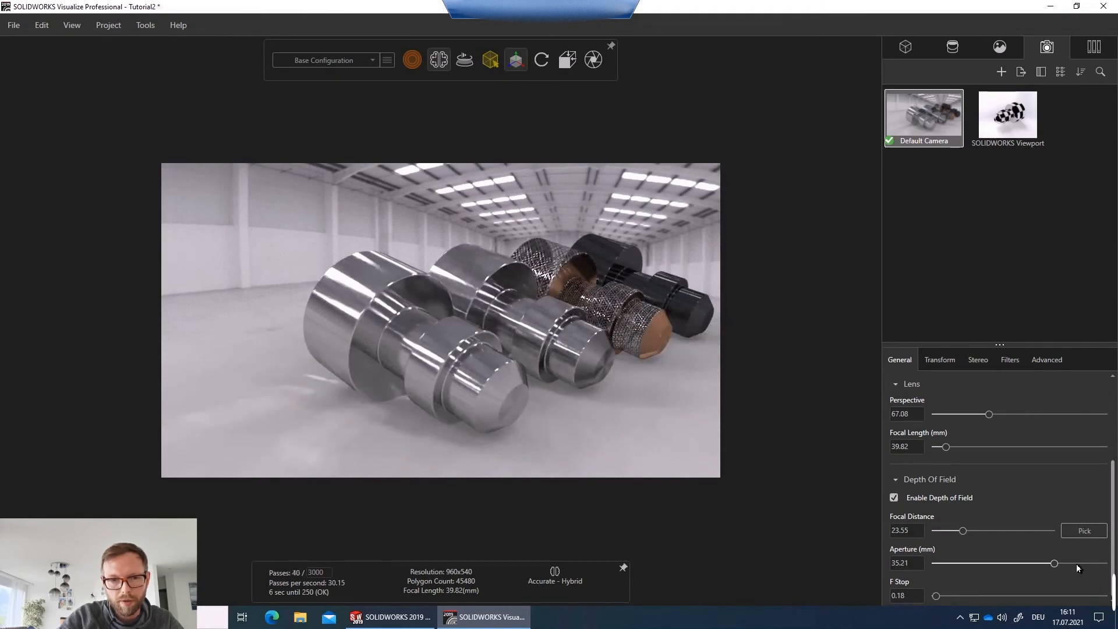
{"action": "left_click", "coordinate": [1076, 564]}
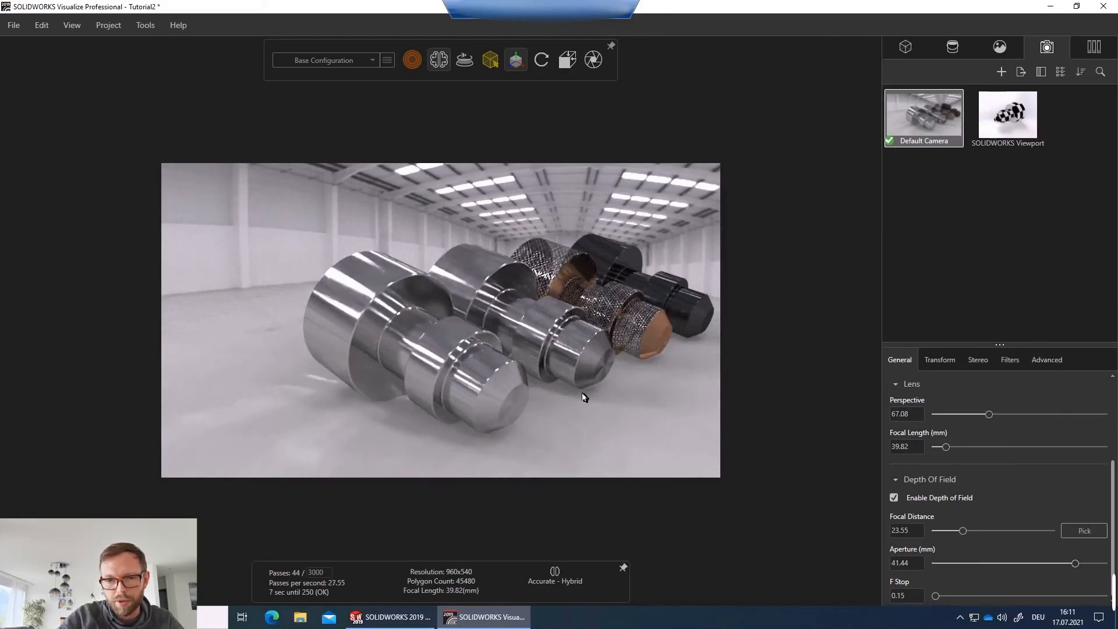
Pick a new depth-of-field focus point on the front of the nearest shaft.
{"action": "left_click_drag", "start_coordinate": [580, 330], "coordinate": [606, 334]}
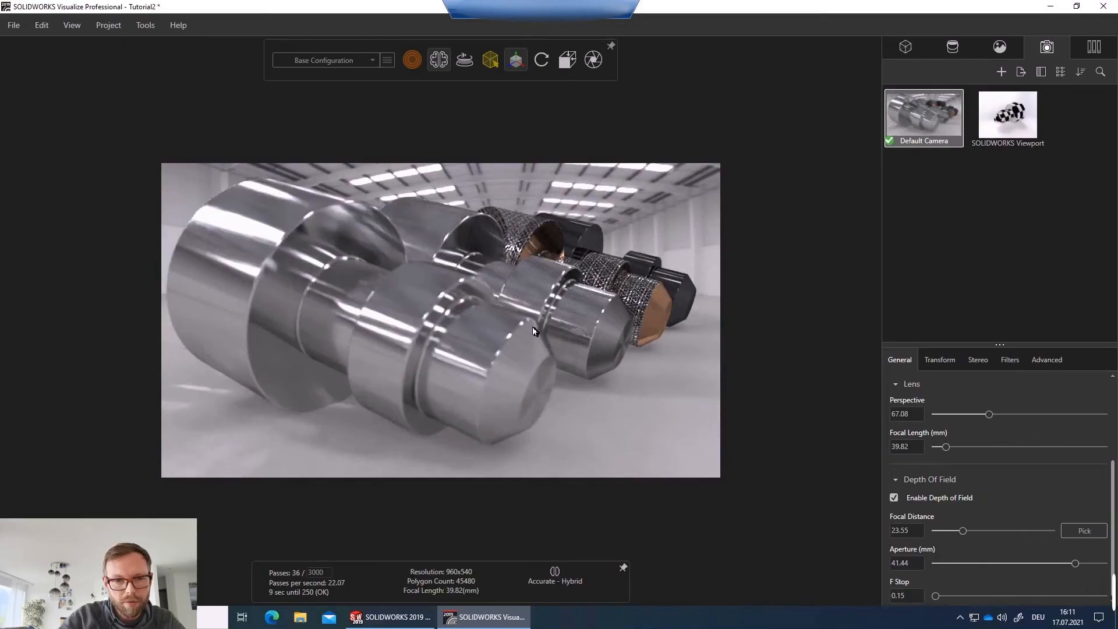
{"action": "left_click", "coordinate": [1084, 531]}
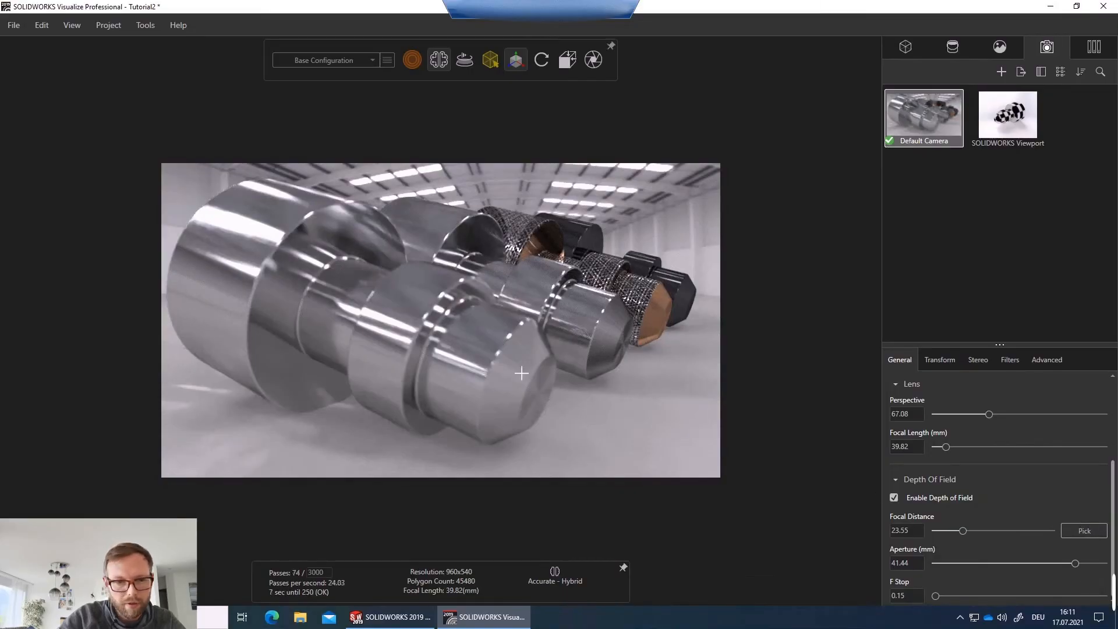
{"action": "left_click", "coordinate": [476, 360]}
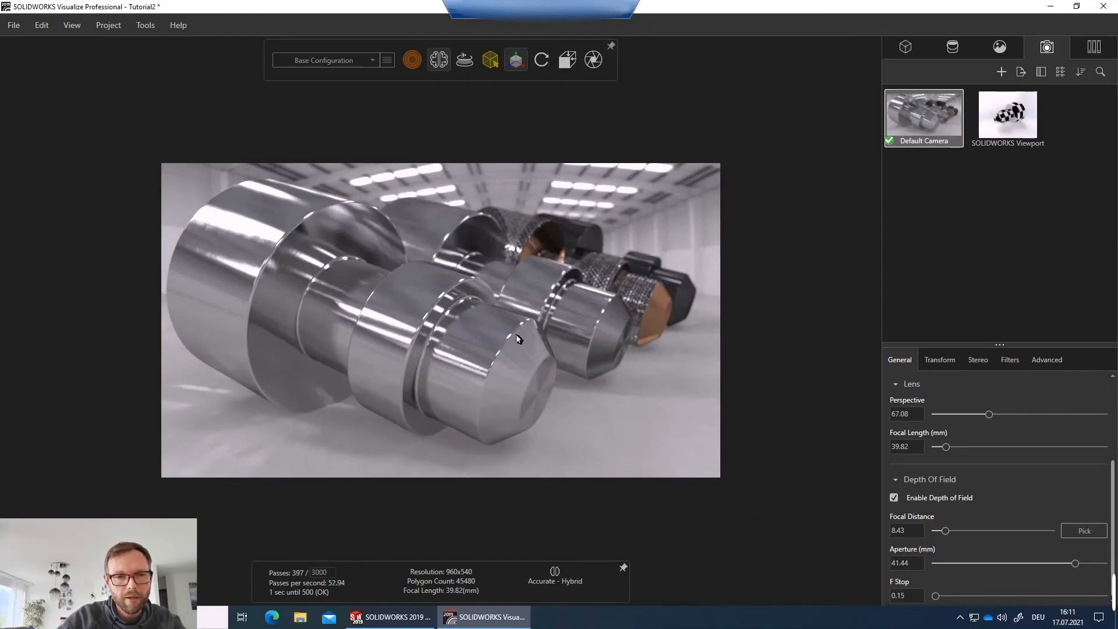
Pick the depth-of-field focus point on the second shaft's tip.
{"action": "left_click_drag", "start_coordinate": [485, 346], "coordinate": [400, 339]}
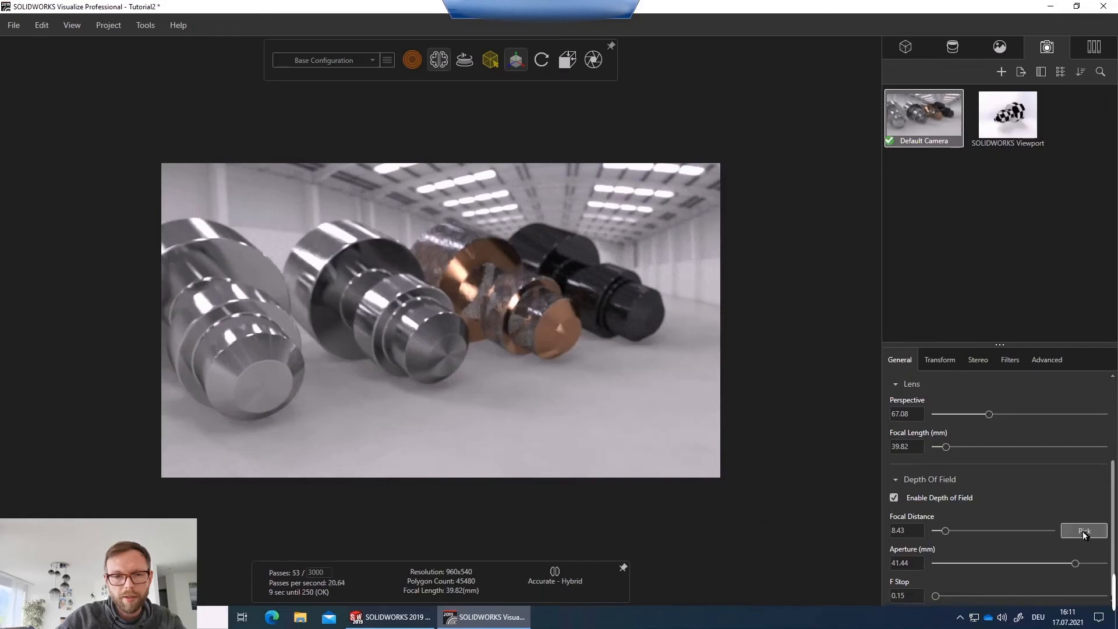
{"action": "left_click", "coordinate": [435, 345]}
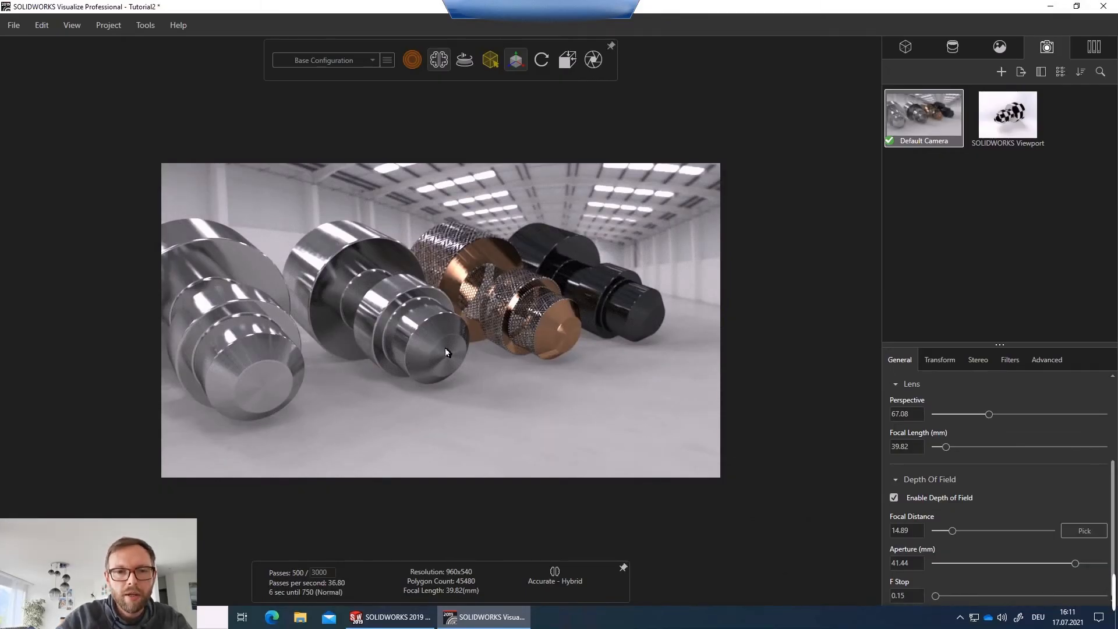
Switch to appearance selection and inspect which appearances are assigned to the second shaft's faces.
{"action": "left_click_drag", "start_coordinate": [500, 375], "coordinate": [520, 392]}
{"action": "middle_click_drag", "start_coordinate": [520, 392], "coordinate": [524, 394]}
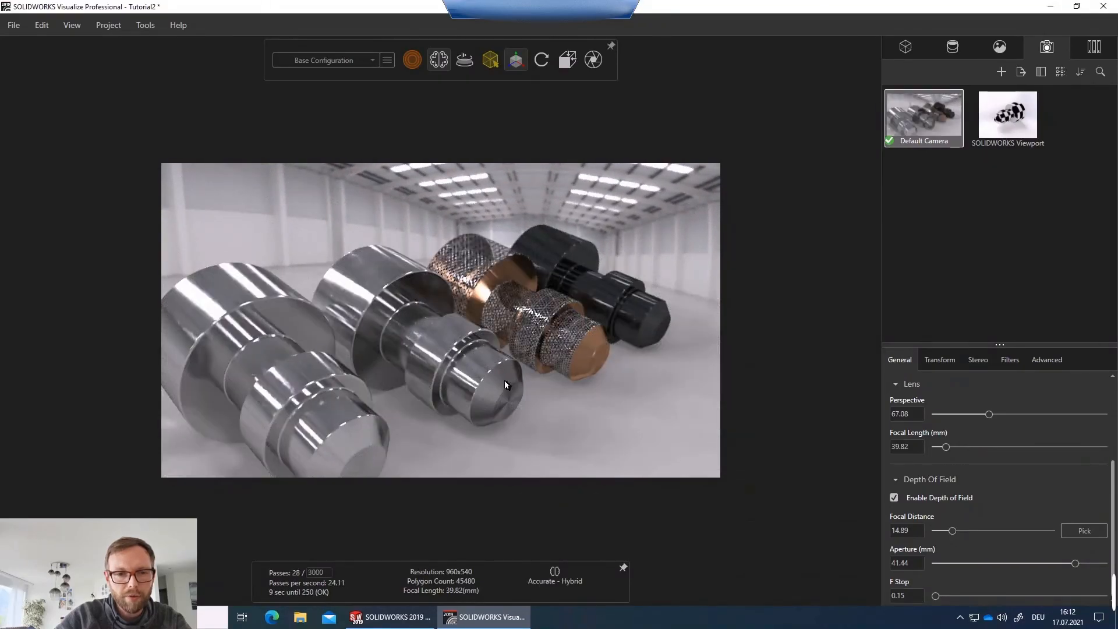
{"action": "left_click", "coordinate": [505, 383]}
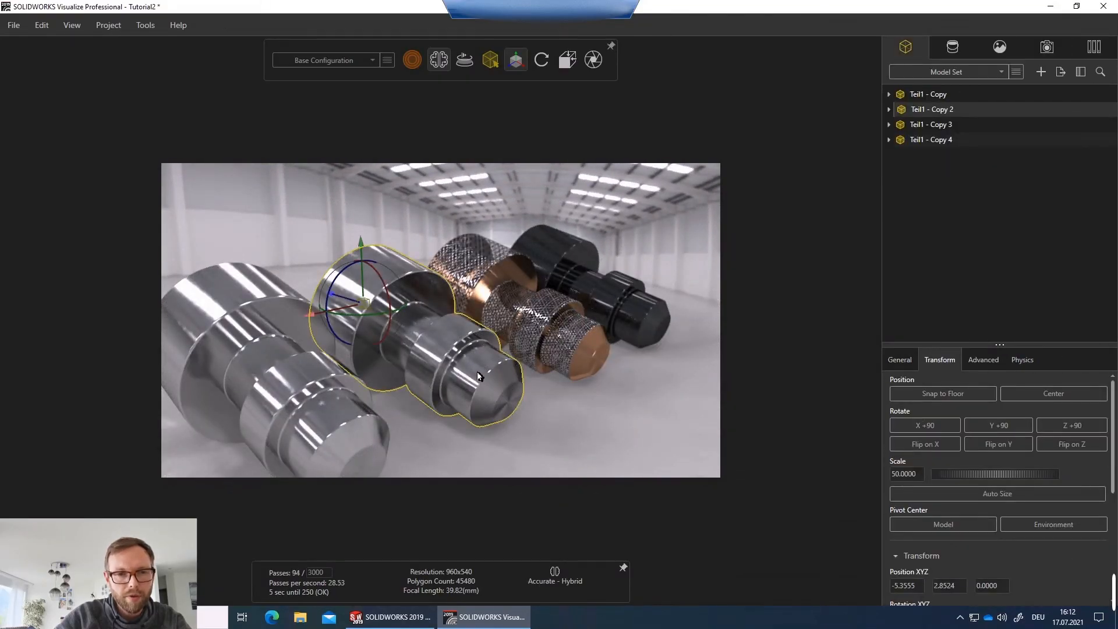
{"action": "mouse_move", "coordinate": [491, 60]}
{"action": "left_click", "coordinate": [522, 86]}
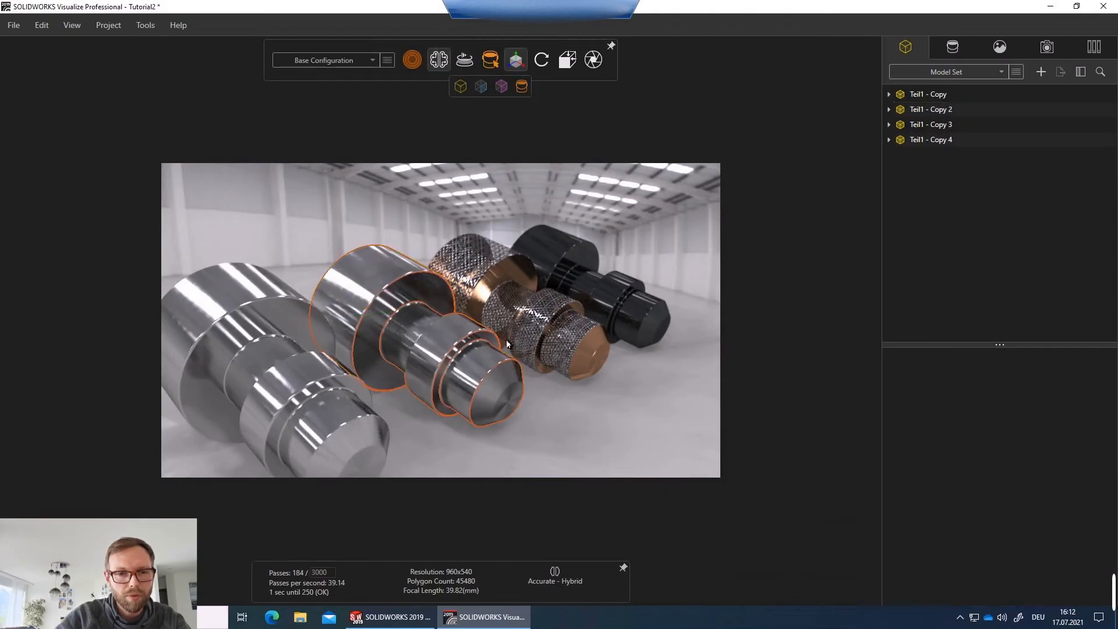
{"action": "left_click", "coordinate": [476, 372]}
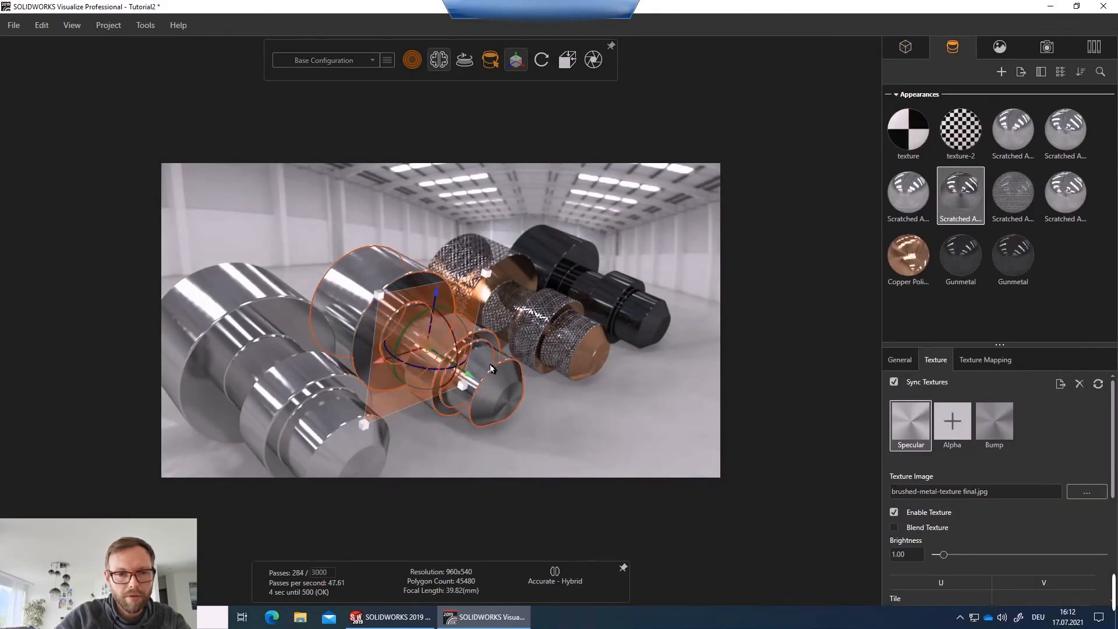
{"action": "left_click", "coordinate": [490, 365]}
{"action": "left_click", "coordinate": [614, 413]}
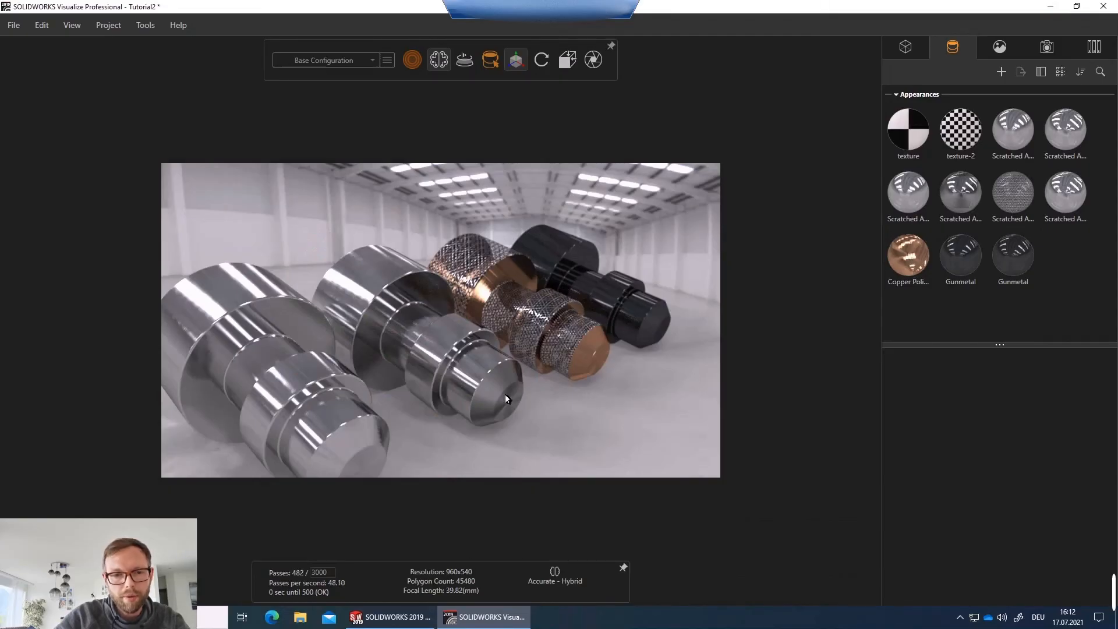
{"action": "left_click", "coordinate": [495, 383]}
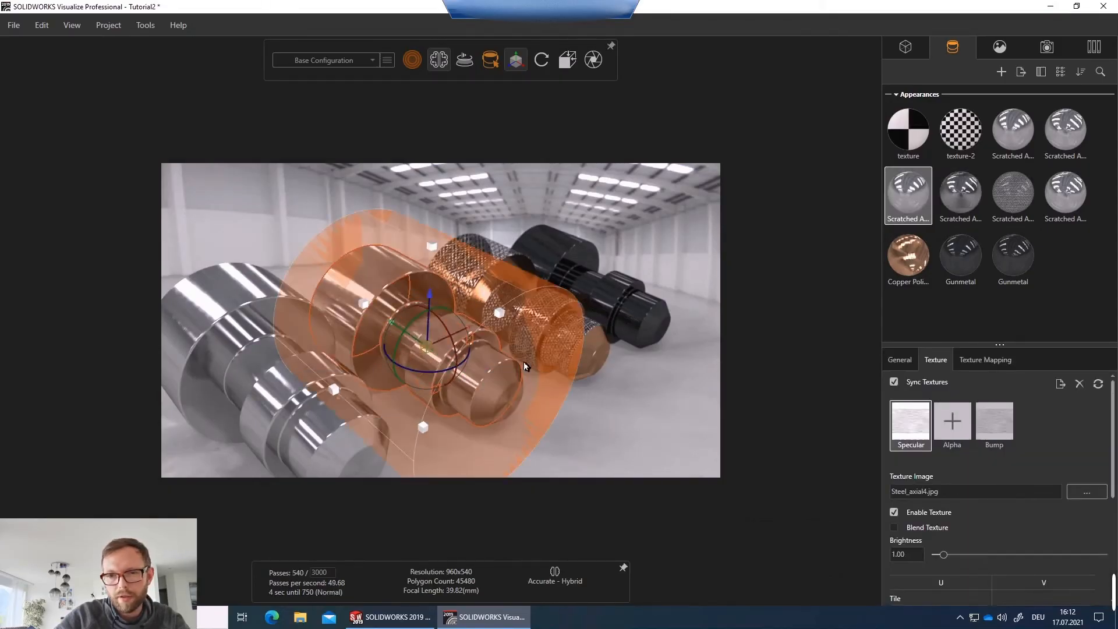
{"action": "left_click", "coordinate": [964, 198]}
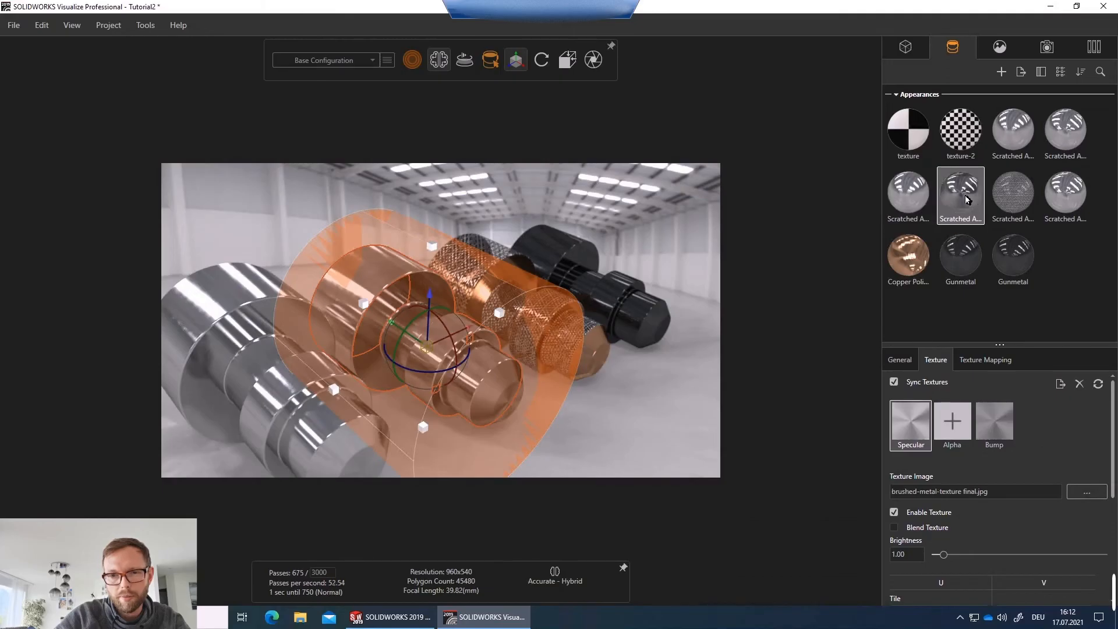
{"action": "left_click", "coordinate": [586, 412]}
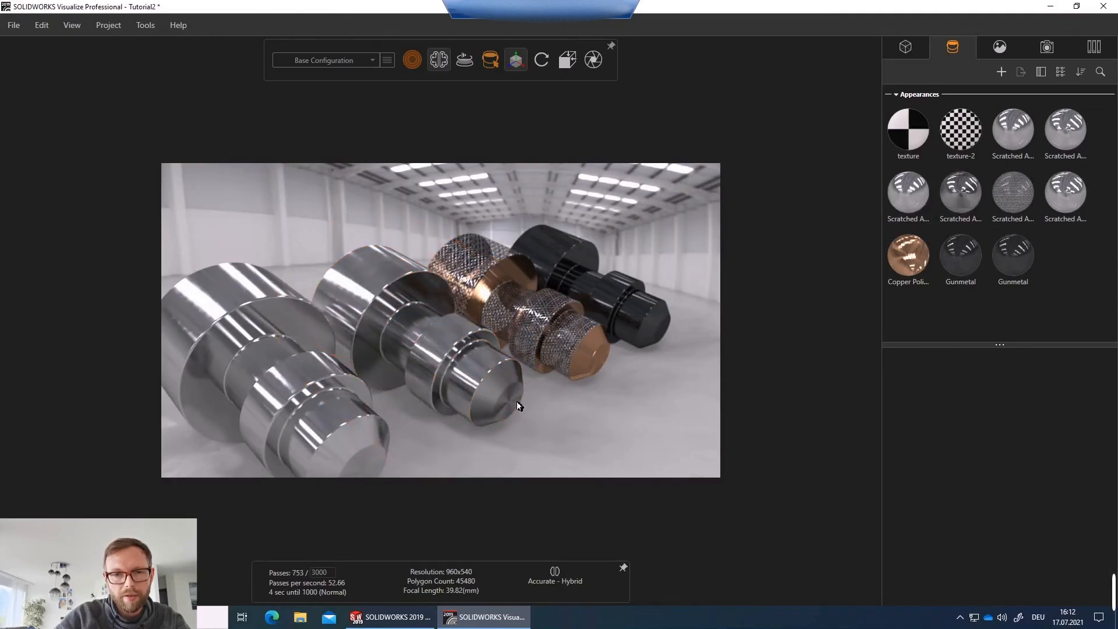
Apply the scratched aluminum appearances to the second shaft's tip.
{"action": "left_click", "coordinate": [966, 199]}
{"action": "left_click_drag", "start_coordinate": [965, 198], "coordinate": [504, 396]}
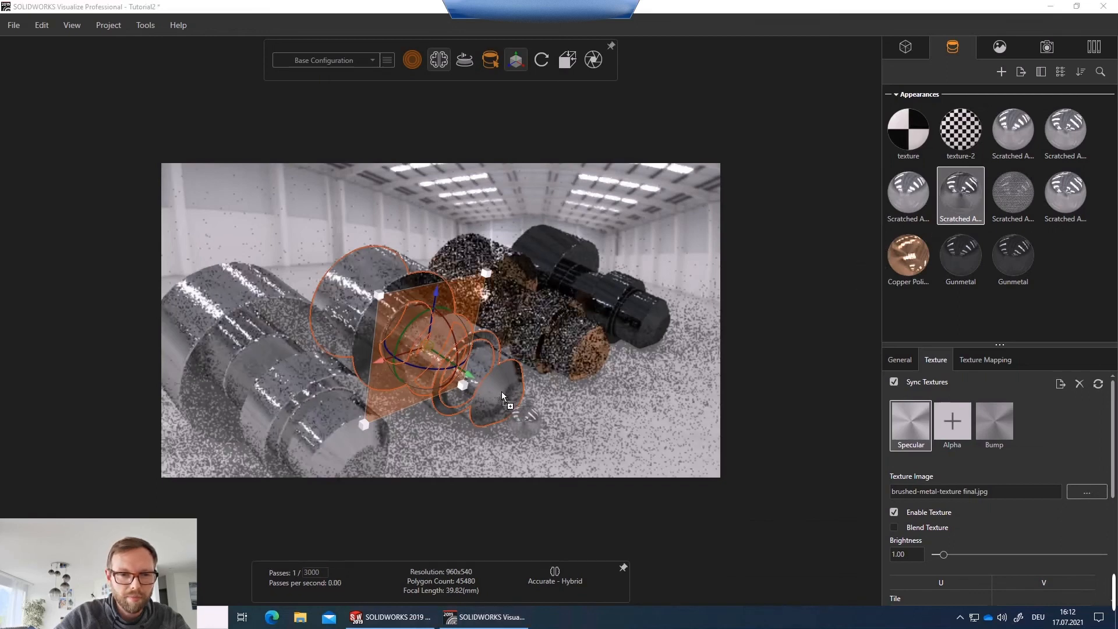
{"action": "left_click_drag", "start_coordinate": [906, 222], "coordinate": [503, 398]}
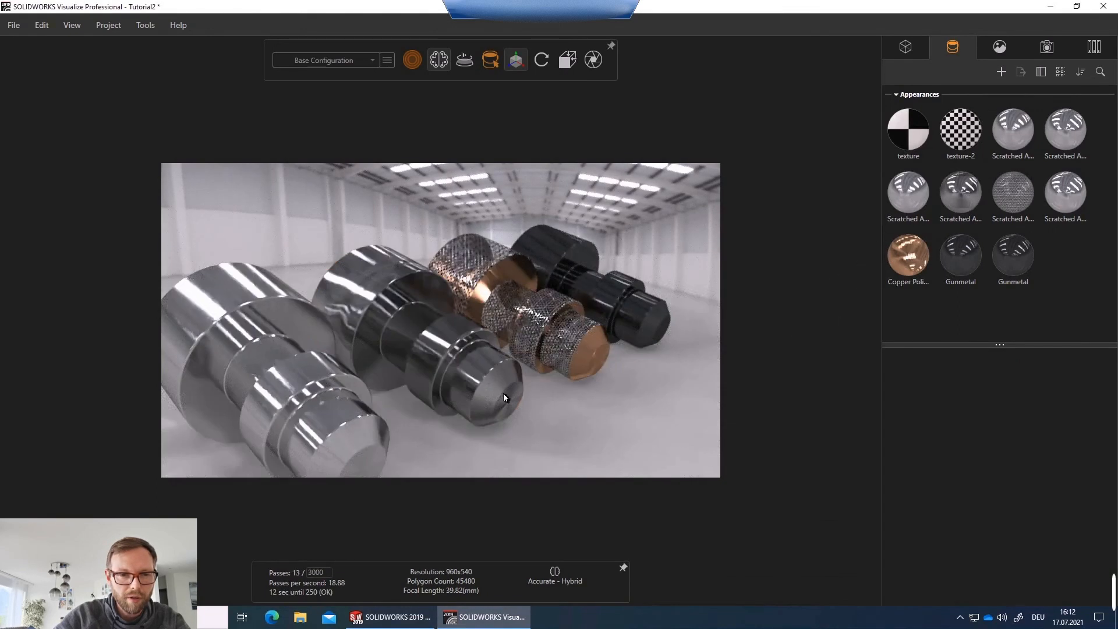
{"action": "left_click", "coordinate": [967, 200]}
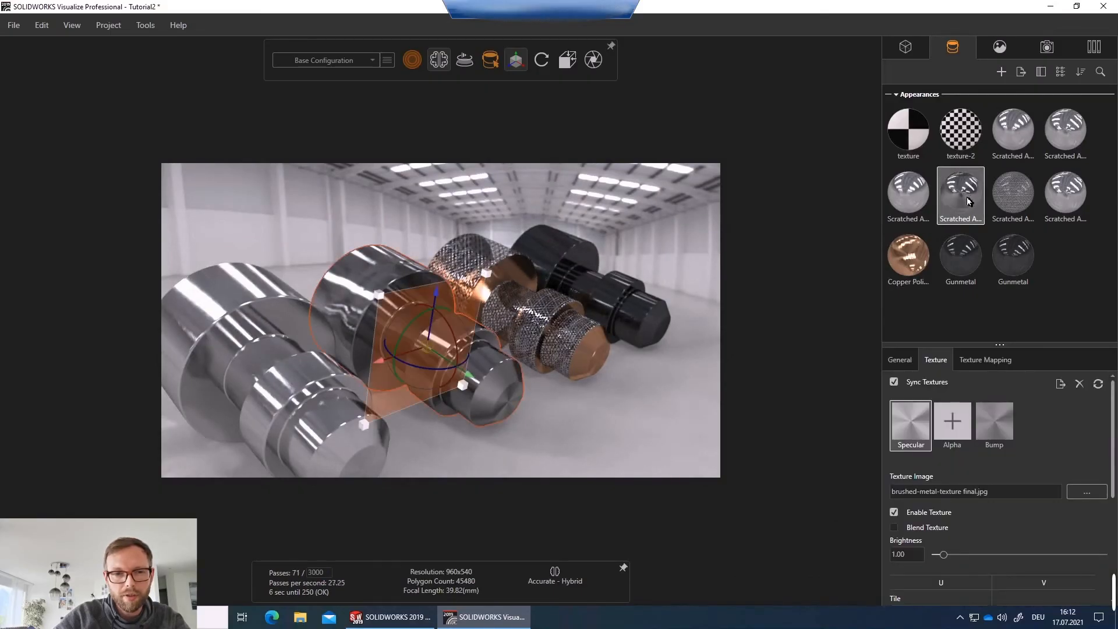
Inspect the shafts up close, checking which parts carry the selected scratched aluminum appearance.
{"action": "left_click", "coordinate": [564, 437]}
{"action": "left_click", "coordinate": [458, 364]}
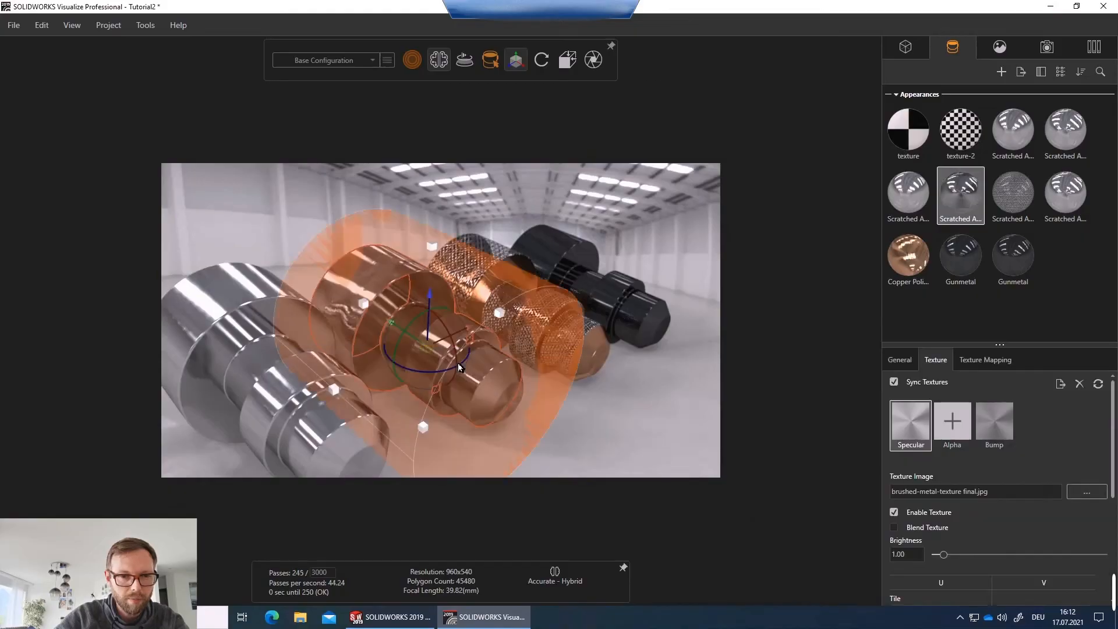
{"action": "left_click", "coordinate": [625, 425]}
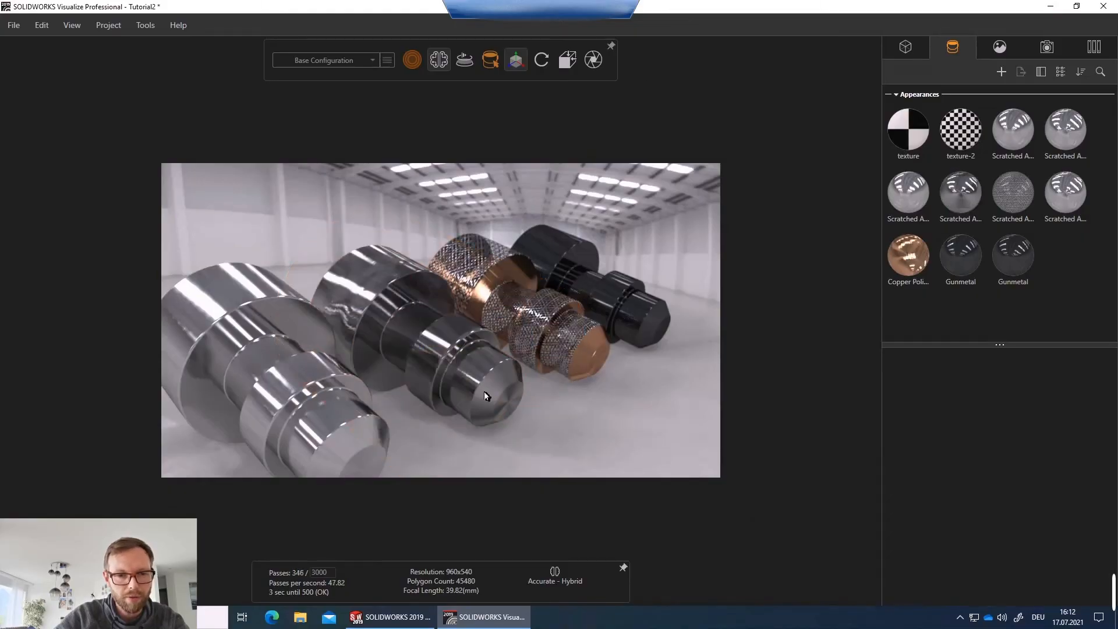
{"action": "scroll", "coordinate": [493, 386], "scroll_direction": "up", "scroll_amount": 5}
{"action": "middle_click_drag", "start_coordinate": [491, 379], "coordinate": [436, 393]}
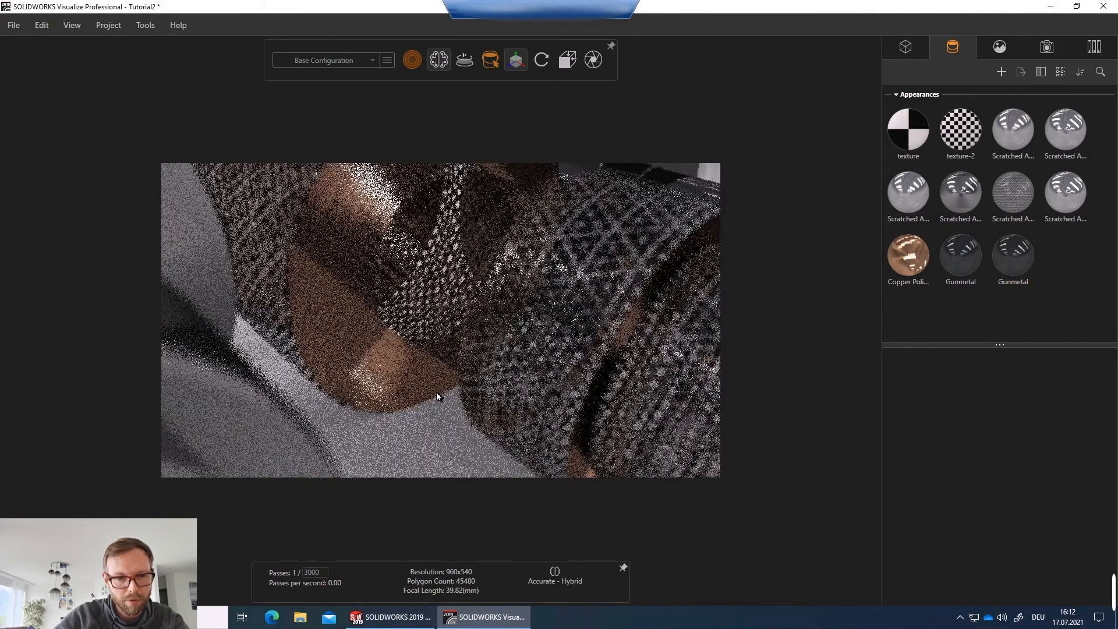
{"action": "scroll", "coordinate": [435, 392], "scroll_direction": "down", "scroll_amount": 4}
{"action": "scroll", "coordinate": [358, 427], "scroll_direction": "up", "scroll_amount": 3}
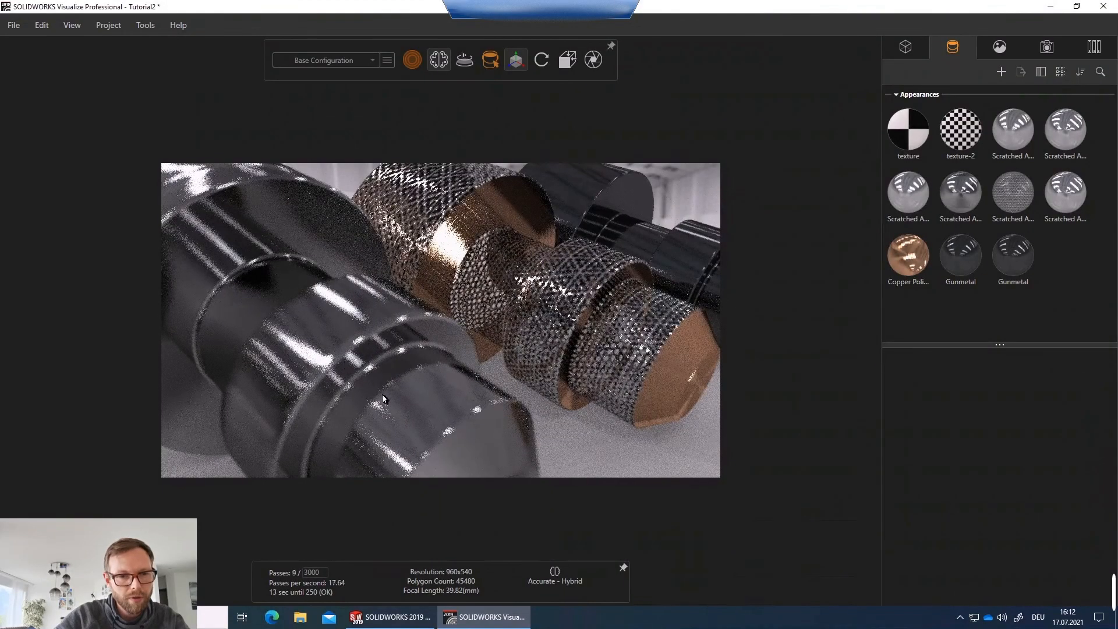
{"action": "scroll", "coordinate": [422, 383], "scroll_direction": "down", "scroll_amount": 6}
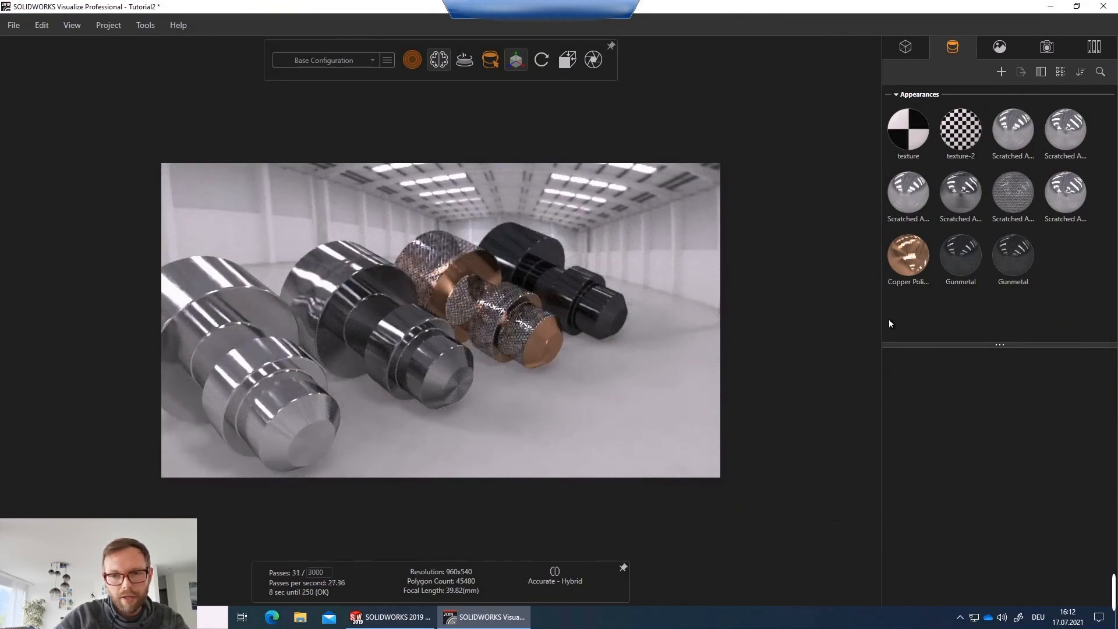
{"action": "left_click", "coordinate": [961, 208]}
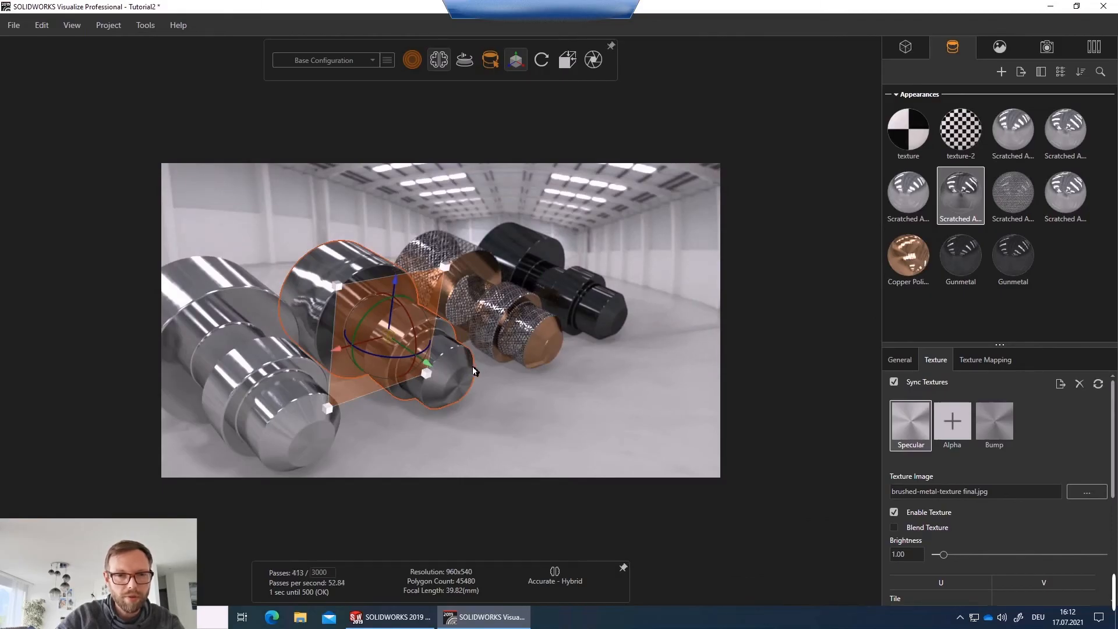
{"action": "scroll", "coordinate": [460, 331], "scroll_direction": "down", "scroll_amount": 3}
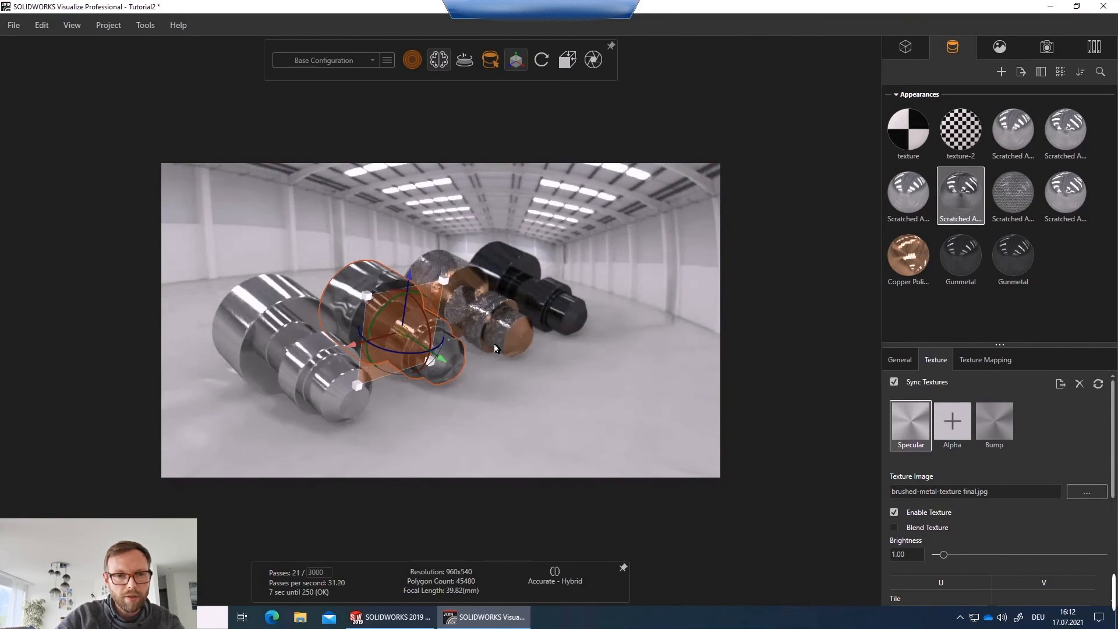
{"action": "scroll", "coordinate": [481, 337], "scroll_direction": "up", "scroll_amount": 3}
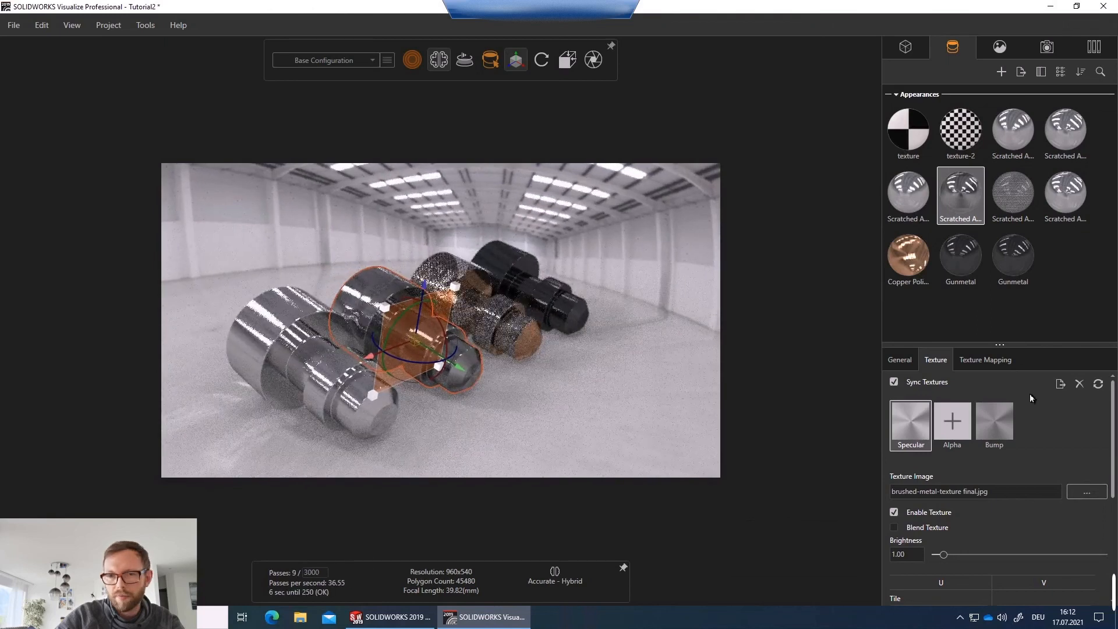
Set the Warehouse environment's tone-mapping gamma to 1.22.
{"action": "left_click", "coordinate": [1047, 47]}
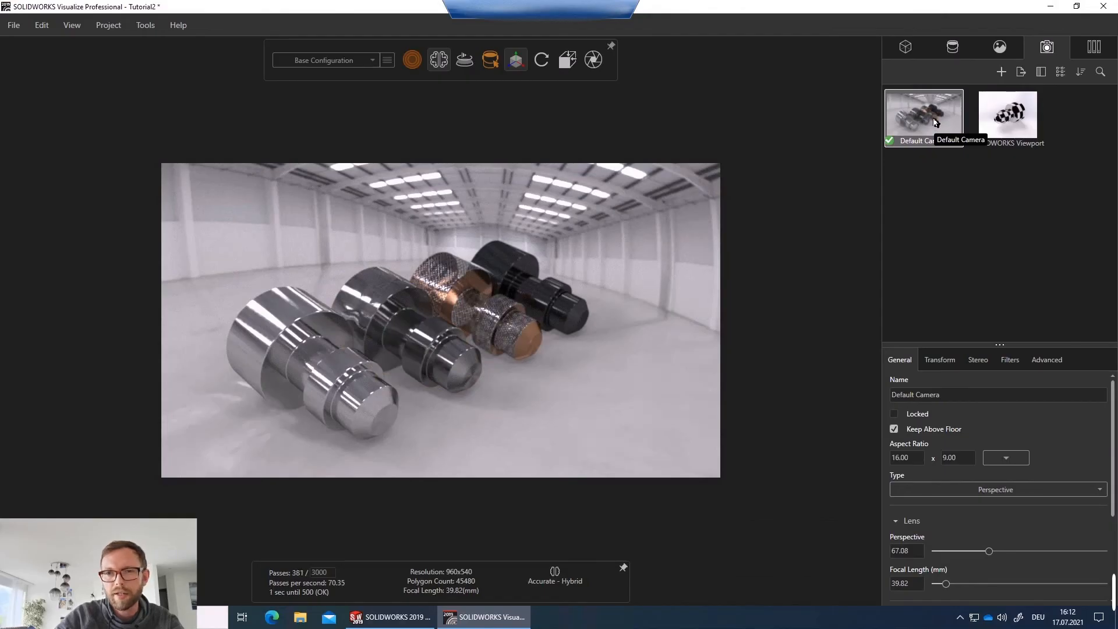
{"action": "left_click", "coordinate": [996, 52]}
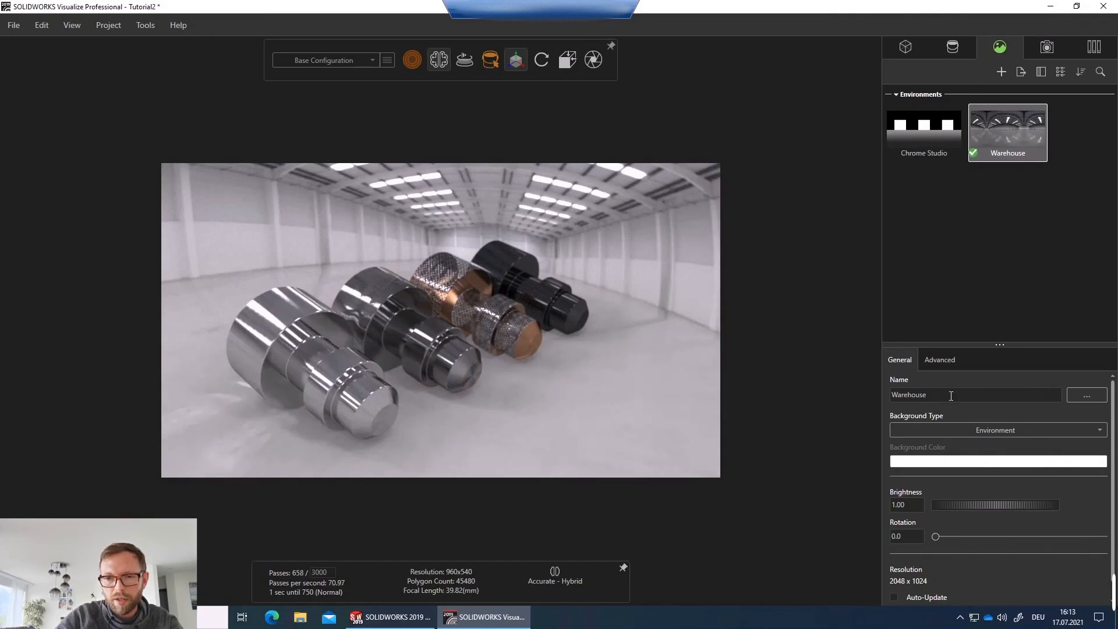
{"action": "left_click", "coordinate": [940, 361]}
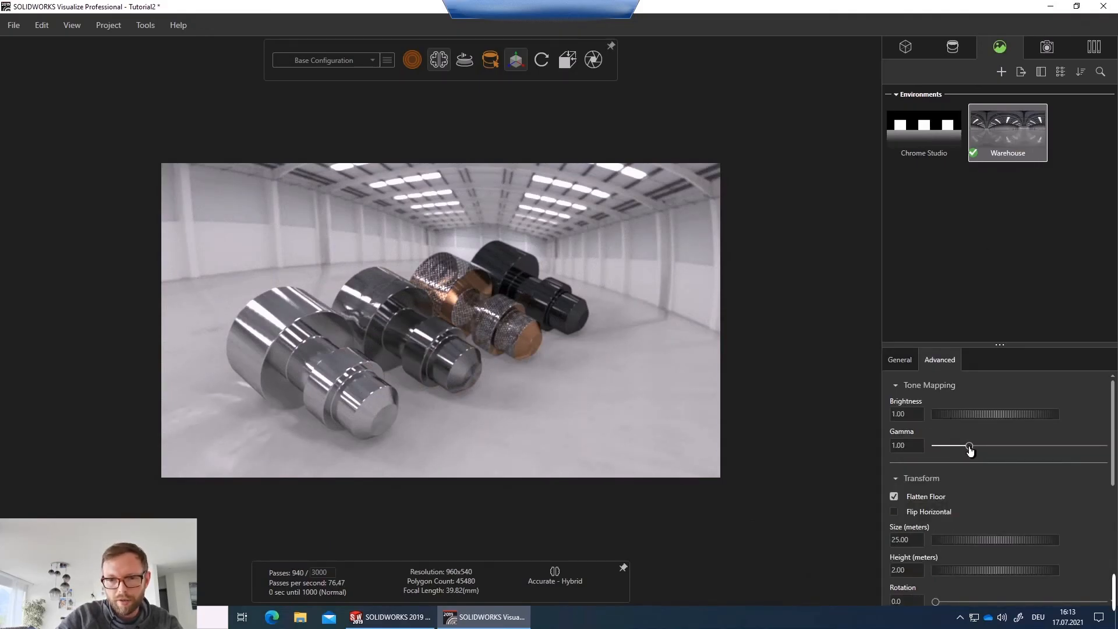
{"action": "mouse_move", "coordinate": [970, 447]}
{"action": "left_mouse_down"}
{"action": "mouse_move", "coordinate": [952, 450]}
{"action": "mouse_move", "coordinate": [979, 450]}
{"action": "left_mouse_up"}
{"action": "scroll", "coordinate": [577, 382], "scroll_direction": "down", "scroll_amount": 1}
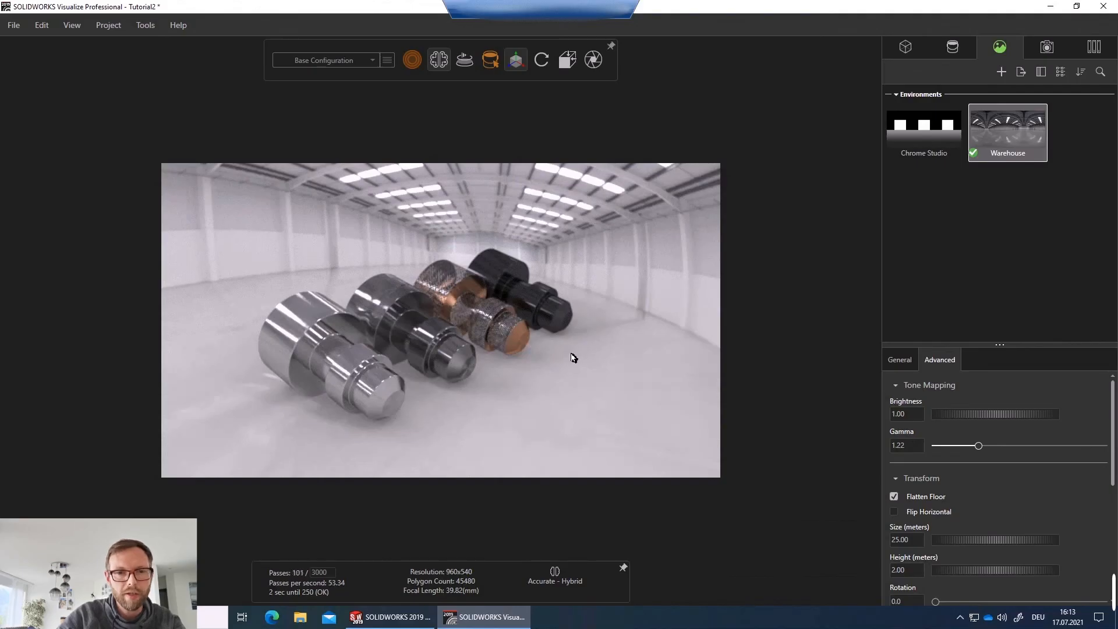
Enable post-processing on the default camera and set its gamma correction to 1.47.
{"action": "left_click", "coordinate": [1049, 47]}
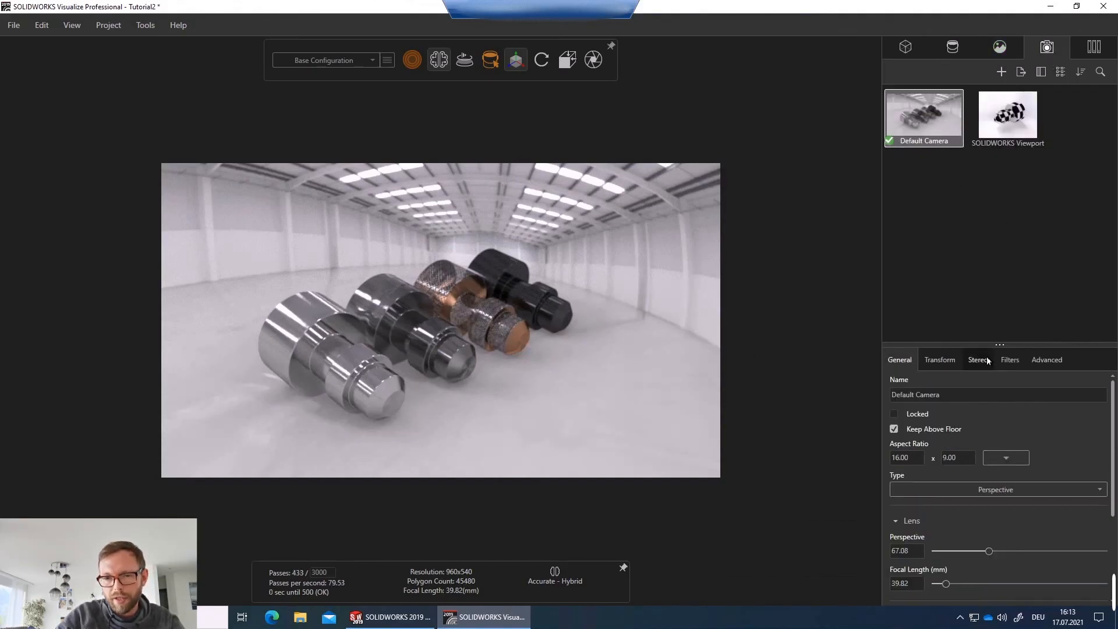
{"action": "left_click", "coordinate": [1009, 360]}
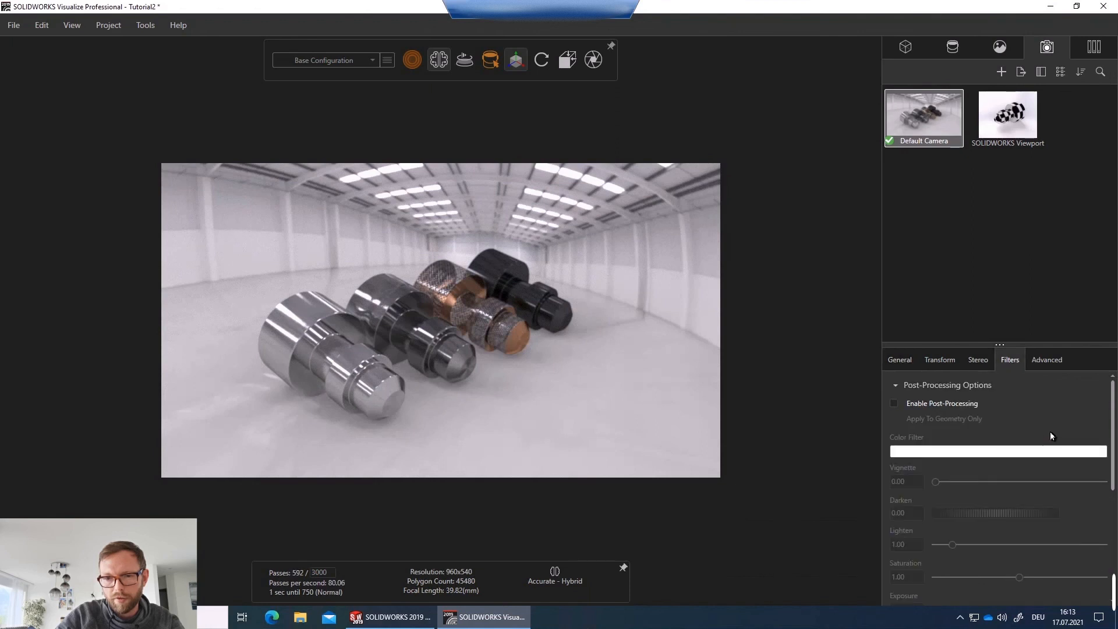
{"action": "scroll", "coordinate": [984, 431], "scroll_direction": "up", "scroll_amount": 1}
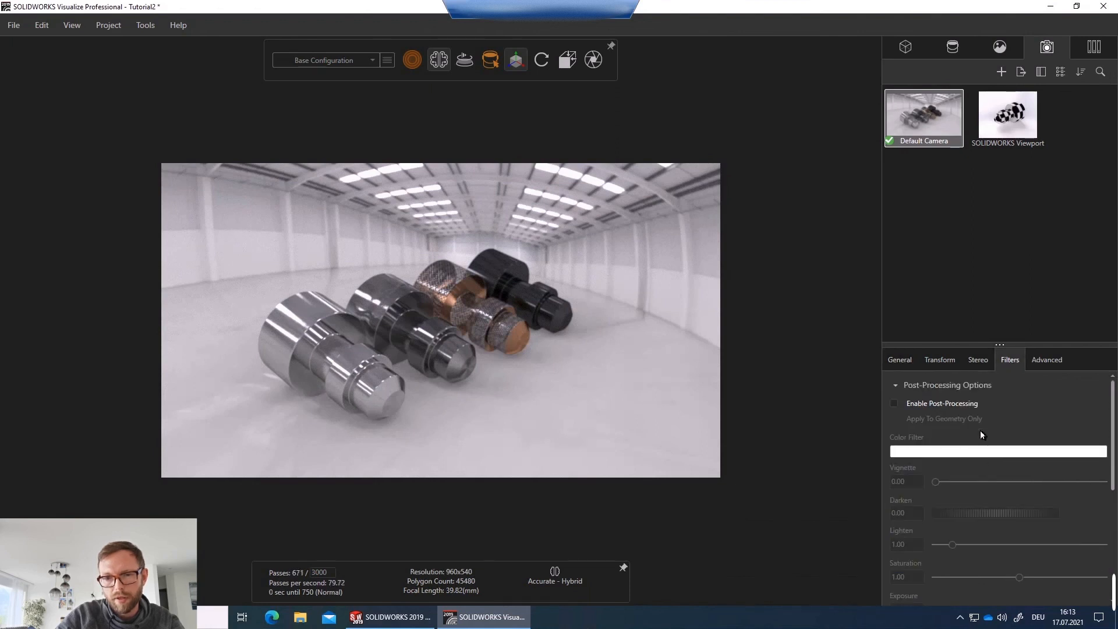
{"action": "left_click", "coordinate": [895, 406]}
{"action": "scroll", "coordinate": [1006, 420], "scroll_direction": "down", "scroll_amount": 2}
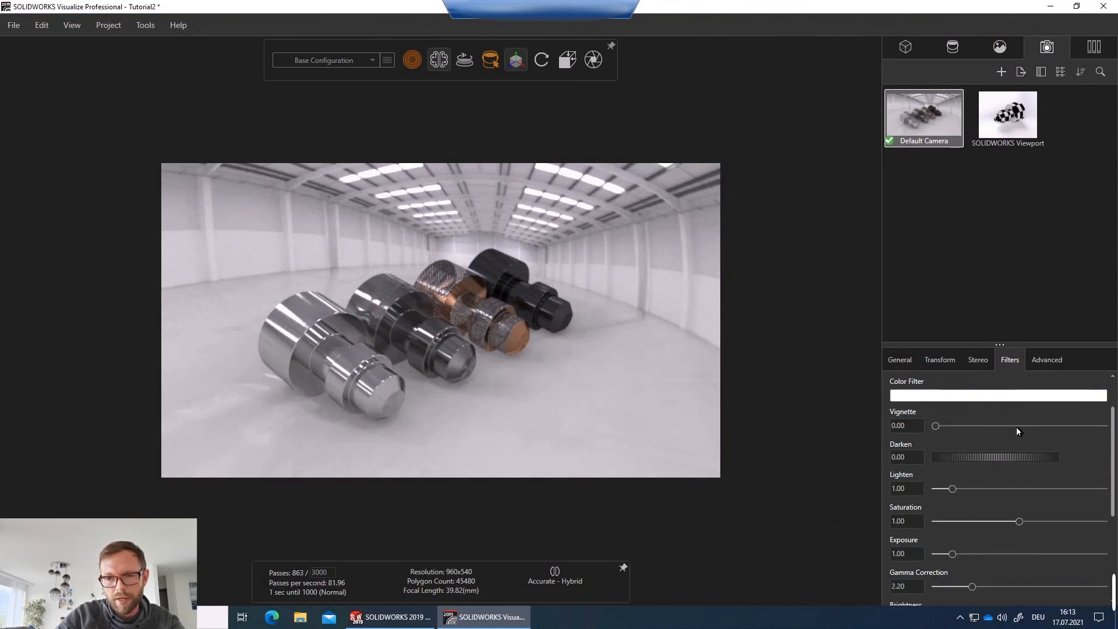
{"action": "mouse_move", "coordinate": [963, 463]}
{"action": "left_mouse_down"}
{"action": "mouse_move", "coordinate": [1002, 459]}
{"action": "mouse_move", "coordinate": [967, 460]}
{"action": "left_mouse_up"}
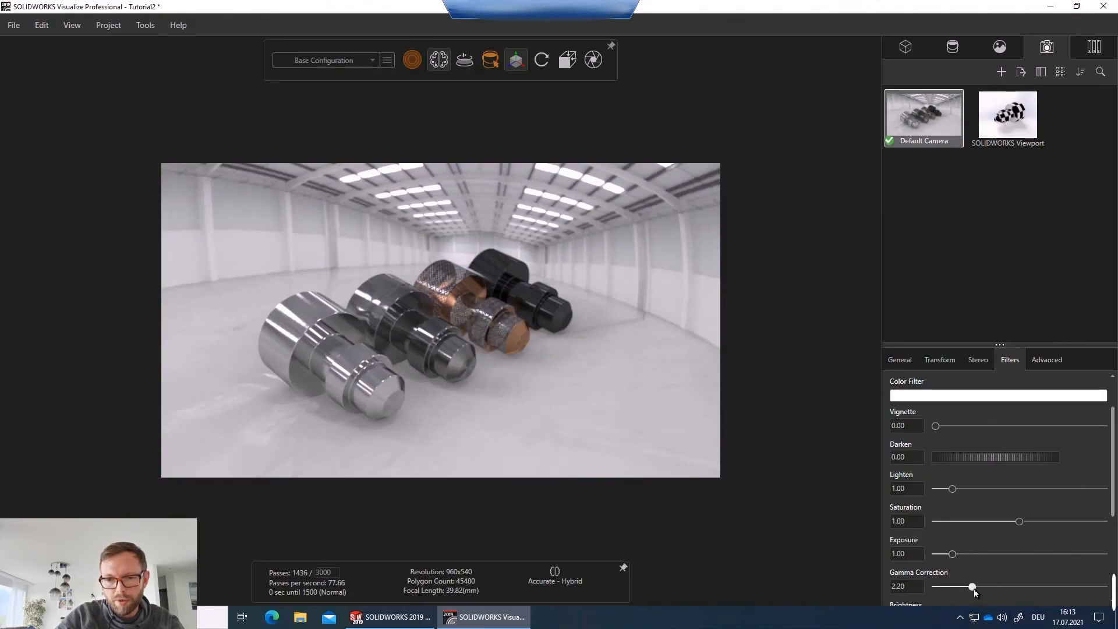
{"action": "left_click_drag", "start_coordinate": [971, 588], "coordinate": [960, 589]}
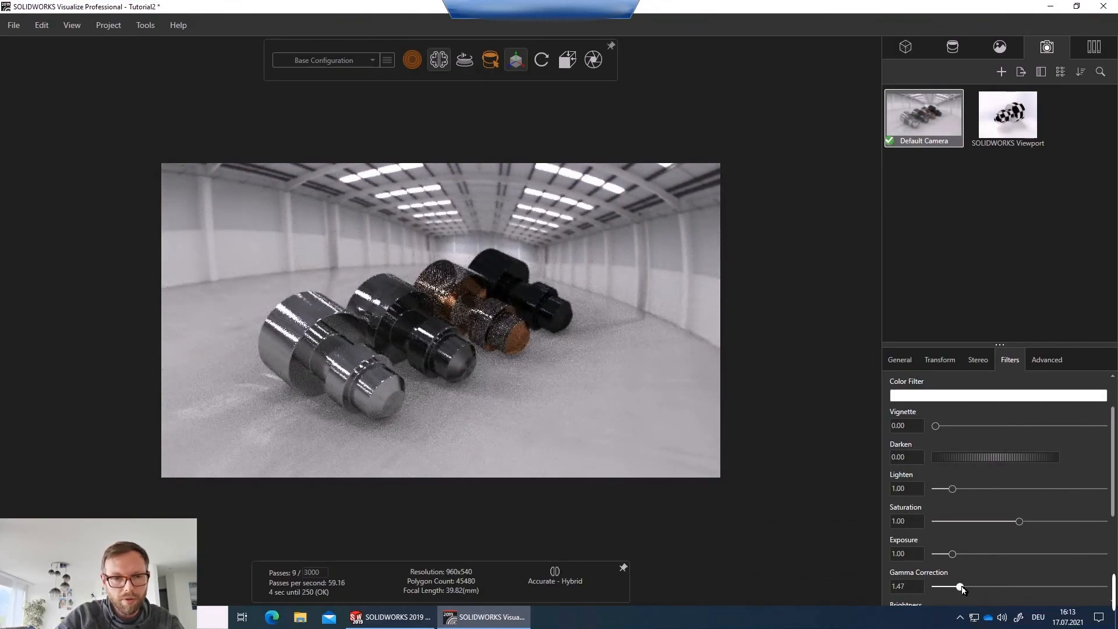
Reposition the camera to view the row of shafts from a closer, lower side angle.
{"action": "left_click_drag", "start_coordinate": [491, 346], "coordinate": [523, 318]}
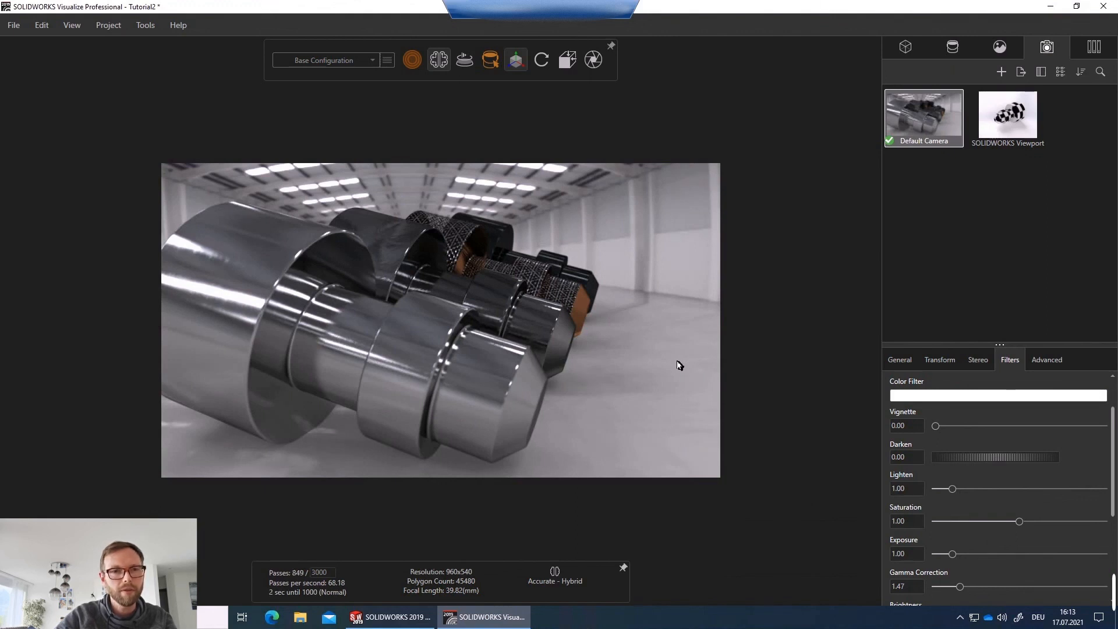
{"action": "left_click_drag", "start_coordinate": [570, 361], "coordinate": [348, 337]}
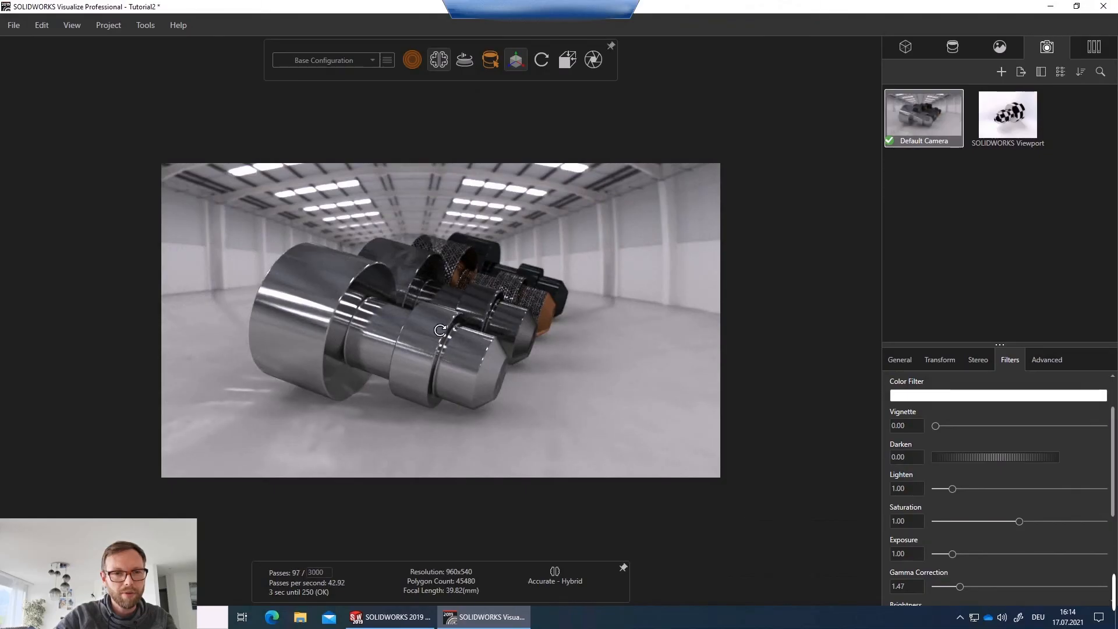
{"action": "left_click_drag", "start_coordinate": [437, 330], "coordinate": [389, 330]}
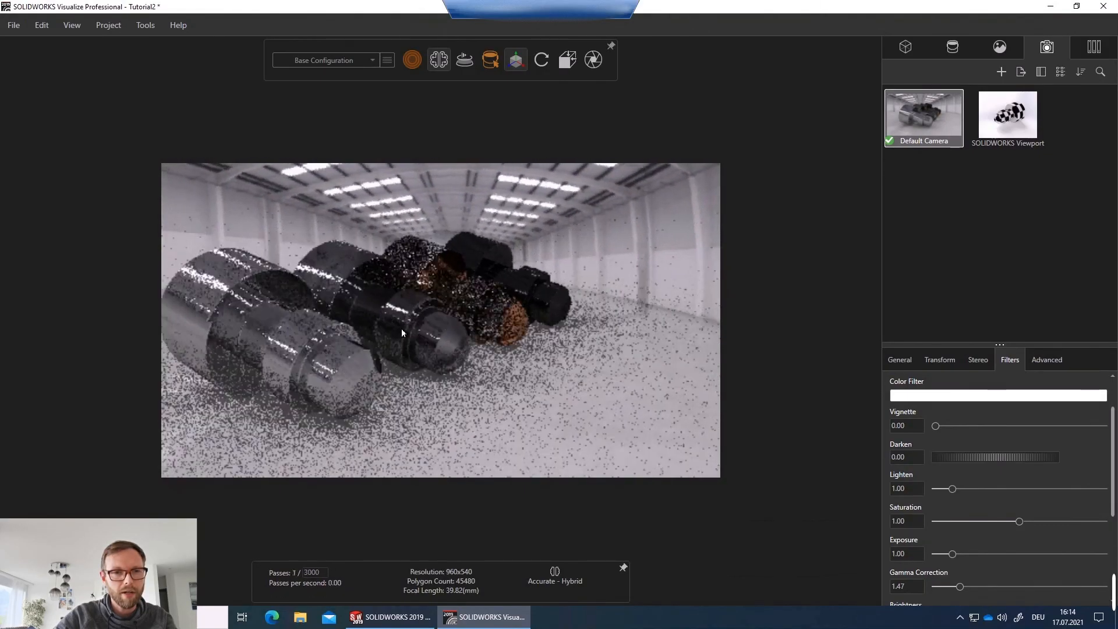